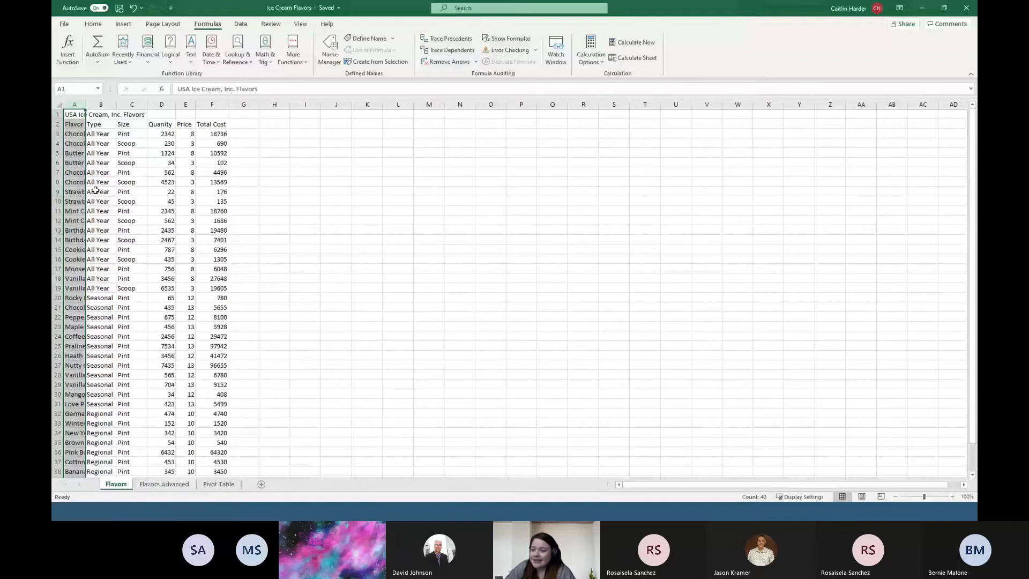
Step: Open the Excel options and review the default font choices for new workbooks, the formula settings and the data settings
{"action": "left_click", "coordinate": [131, 182]}
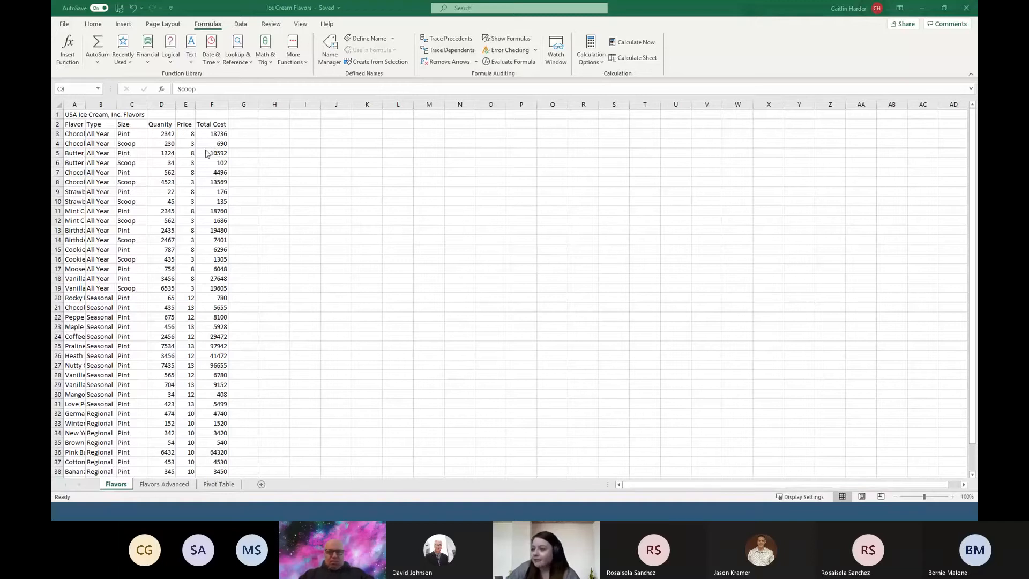
{"action": "left_click", "coordinate": [67, 26]}
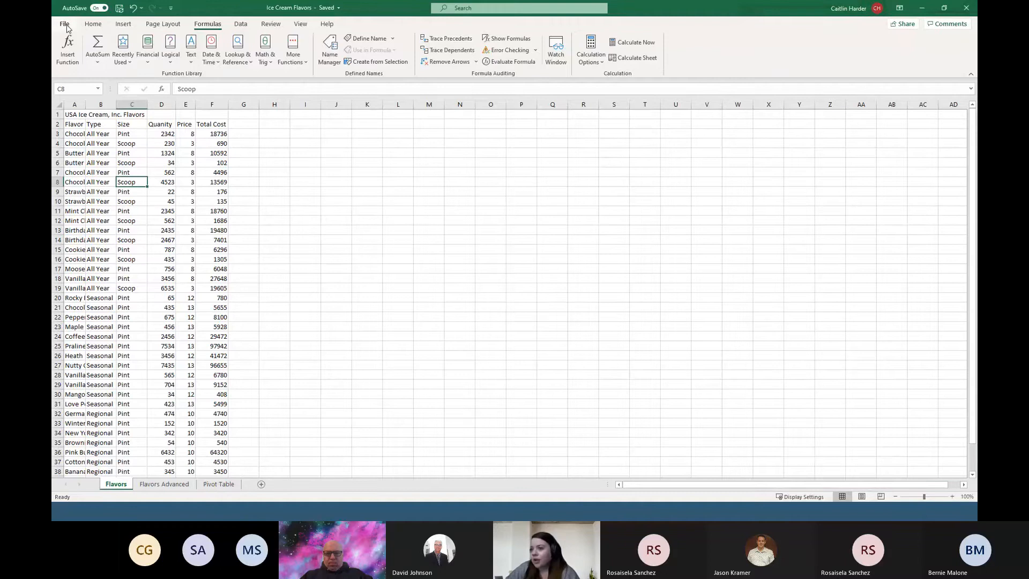
{"action": "left_click", "coordinate": [67, 28]}
{"action": "left_click", "coordinate": [79, 488]}
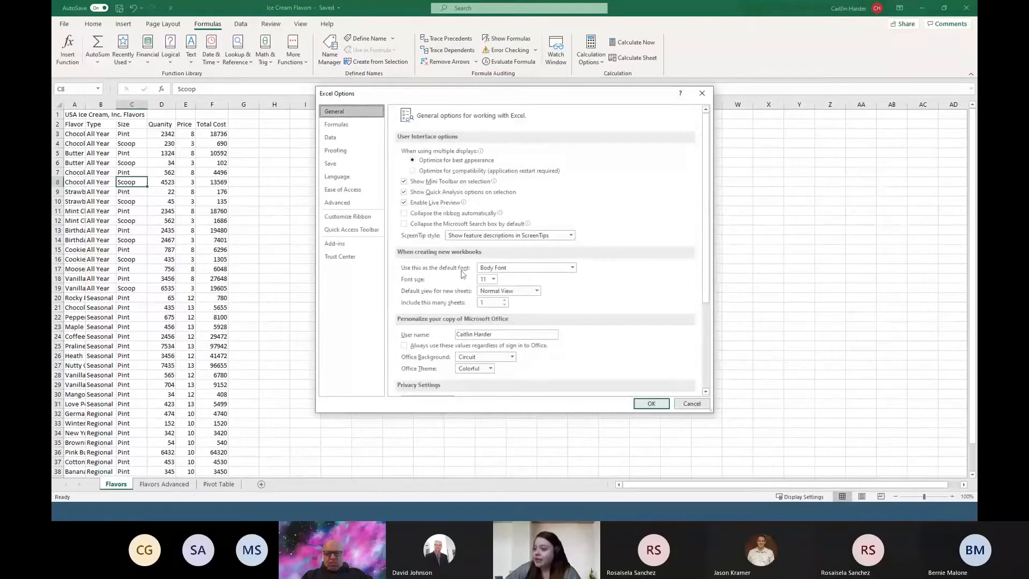
{"action": "left_click", "coordinate": [526, 270]}
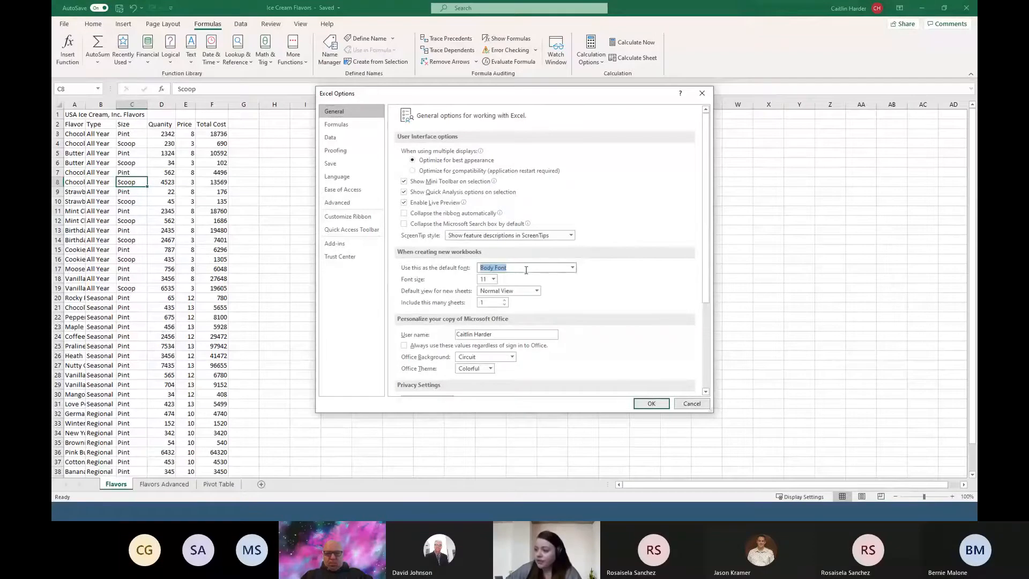
{"action": "left_click", "coordinate": [573, 268]}
{"action": "scroll", "coordinate": [558, 215], "scroll_direction": "down", "scroll_amount": 7}
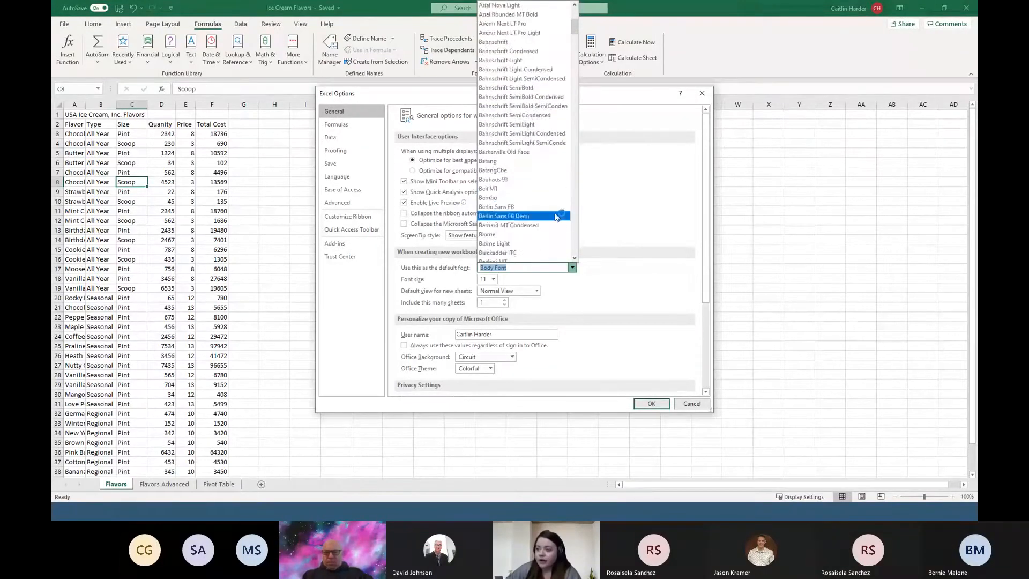
{"action": "scroll", "coordinate": [556, 217], "scroll_direction": "down", "scroll_amount": 1}
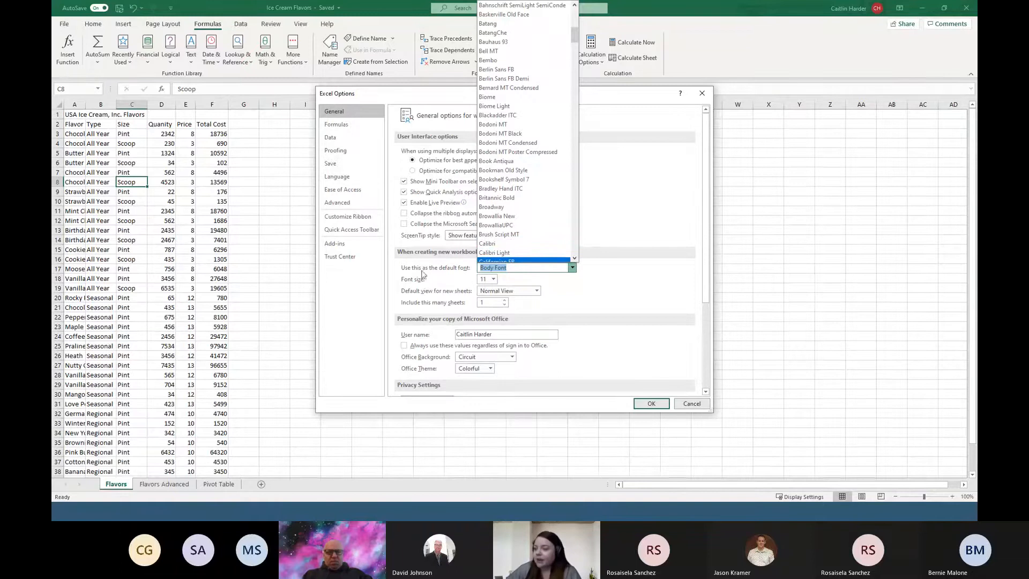
{"action": "left_click", "coordinate": [352, 126]}
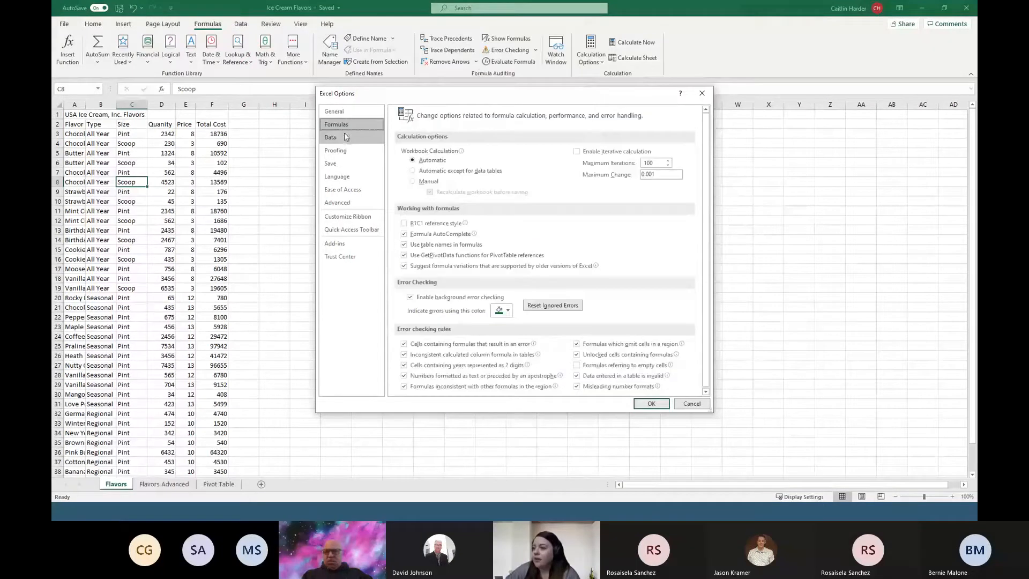
{"action": "left_click", "coordinate": [341, 138]}
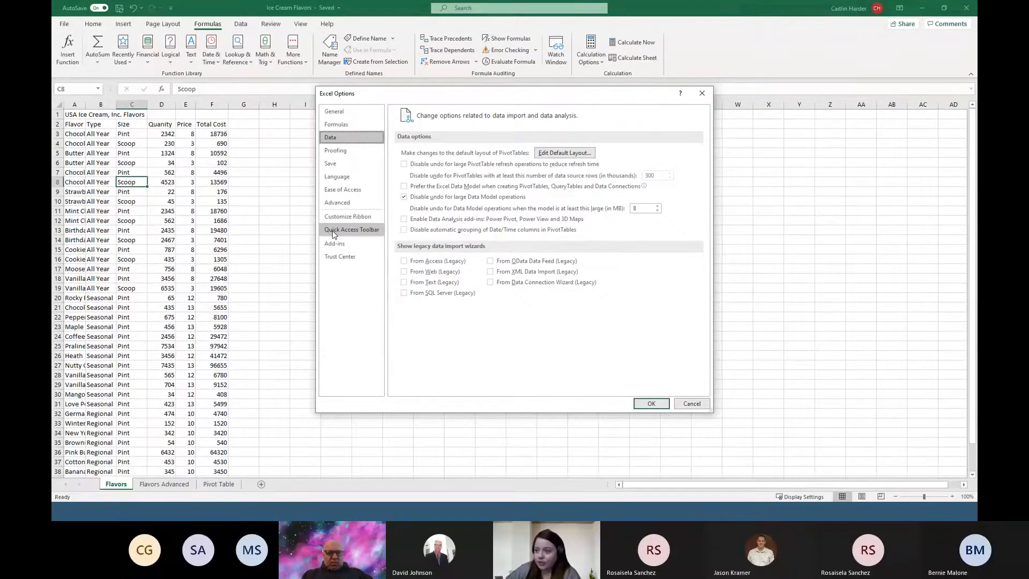
Step: Enable the Developer tab in the ribbon customization, leaving Draw disabled, and display the Developer commands
{"action": "left_click", "coordinate": [341, 218]}
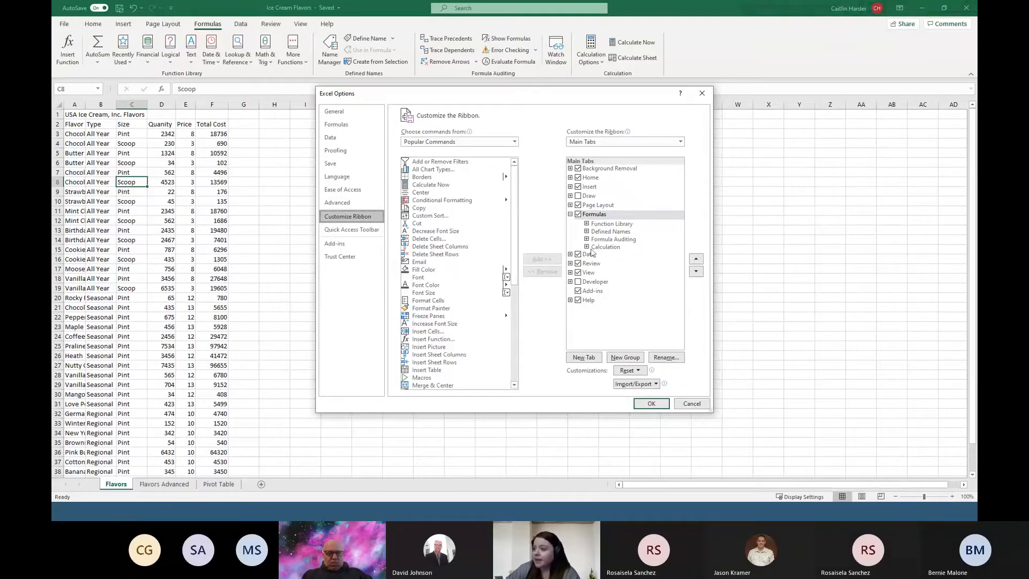
{"action": "left_click", "coordinate": [578, 196]}
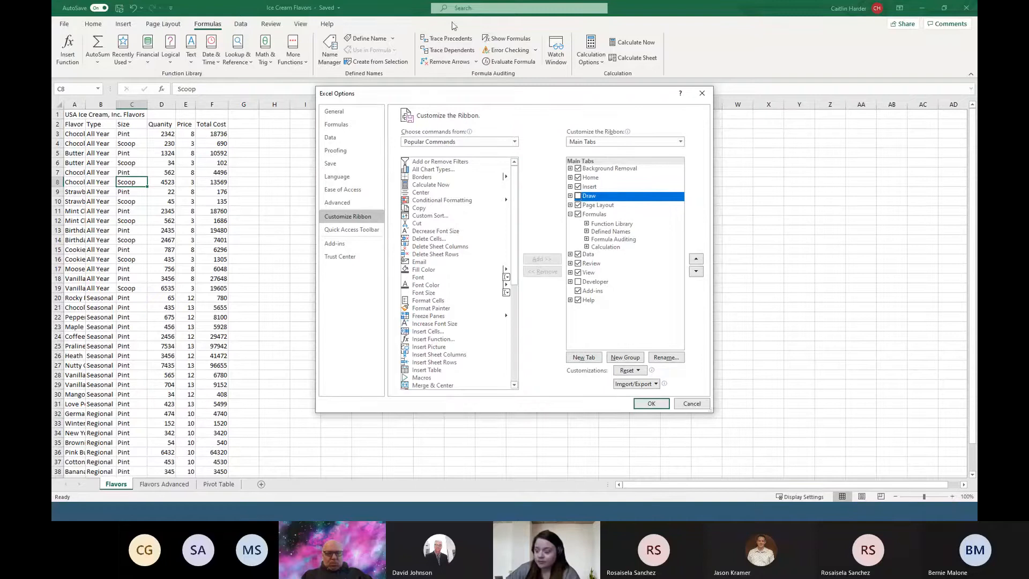
{"action": "left_click", "coordinate": [577, 282]}
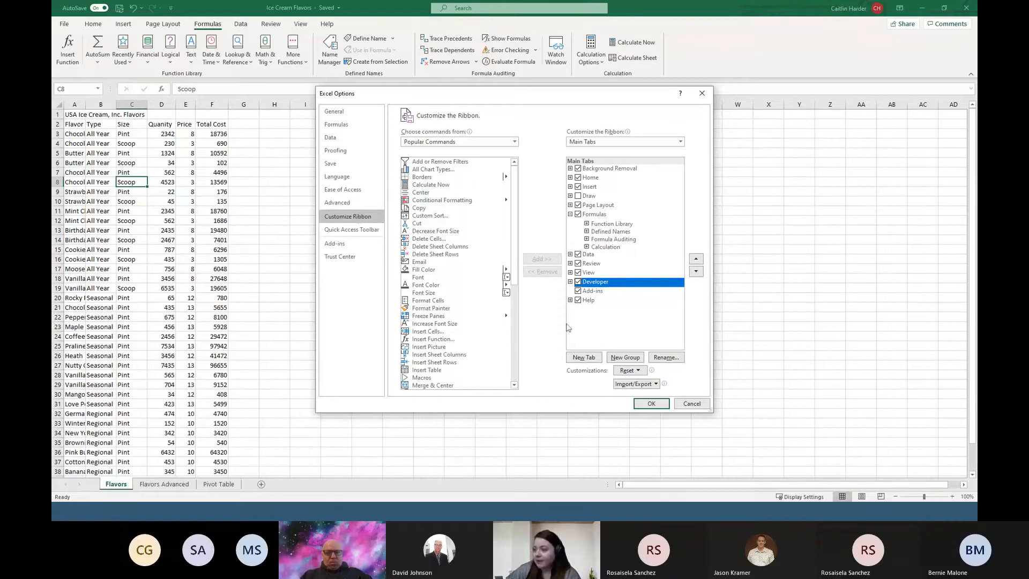
{"action": "left_click", "coordinate": [651, 403]}
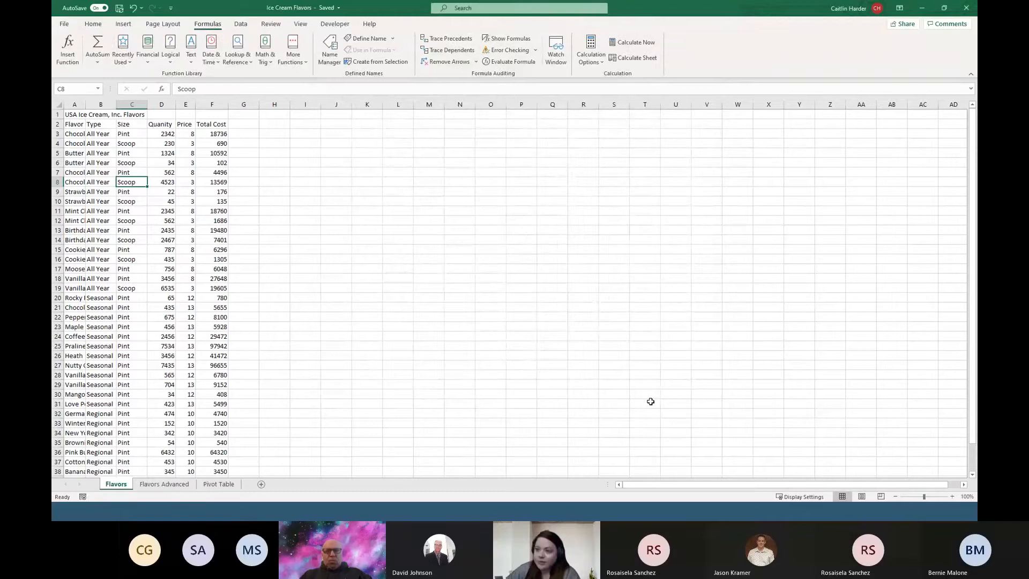
{"action": "left_click", "coordinate": [337, 24]}
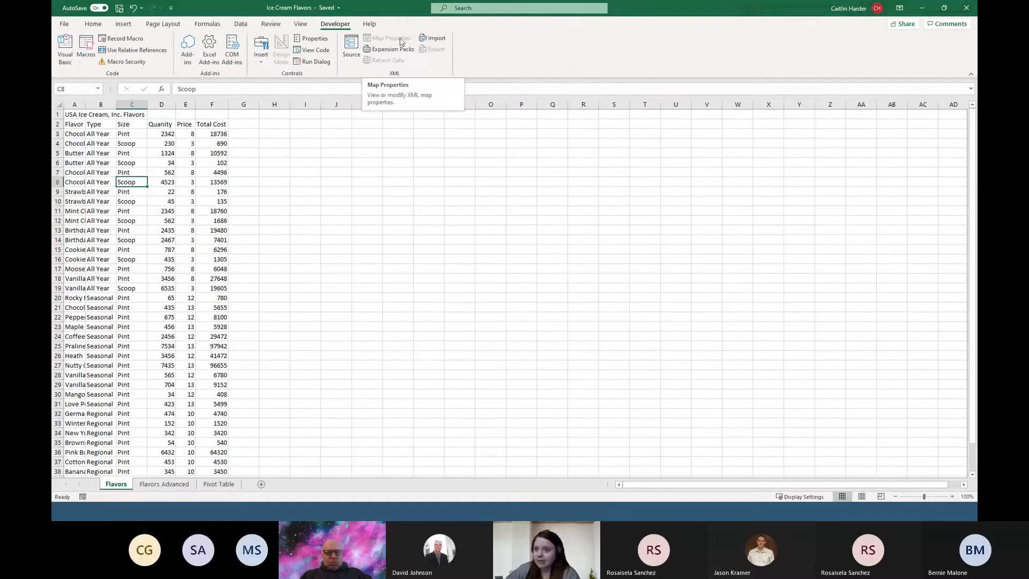
Step: Review the ribbon and Quick Access Toolbar customization options in the Excel options and close them
{"action": "left_click", "coordinate": [64, 25]}
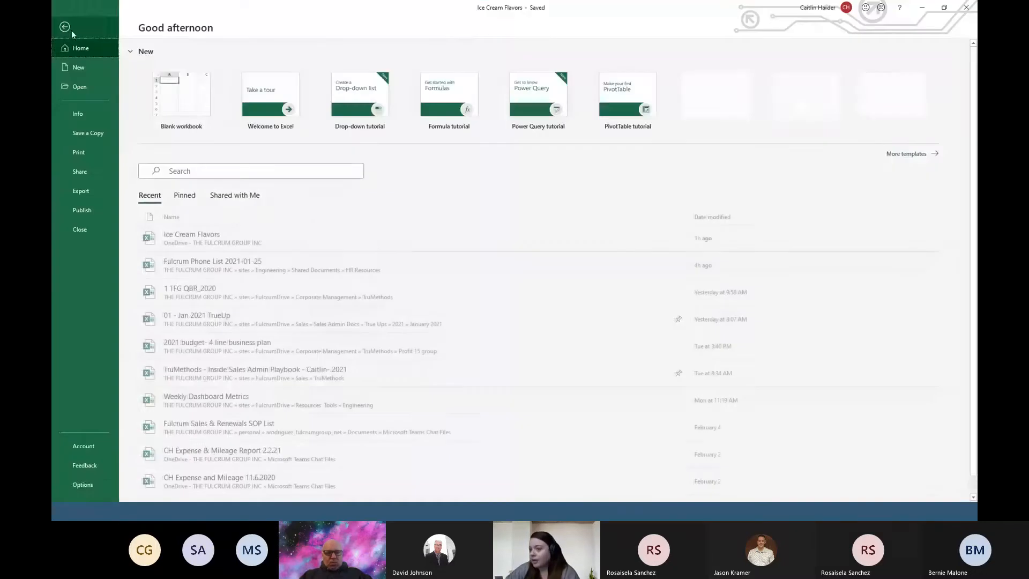
{"action": "left_click", "coordinate": [83, 484]}
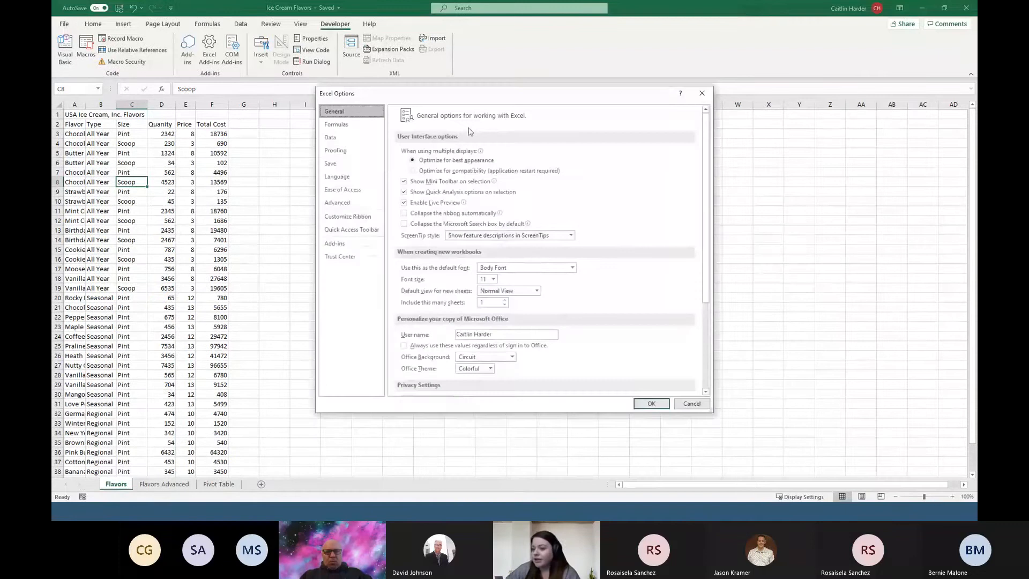
{"action": "left_click", "coordinate": [363, 214]}
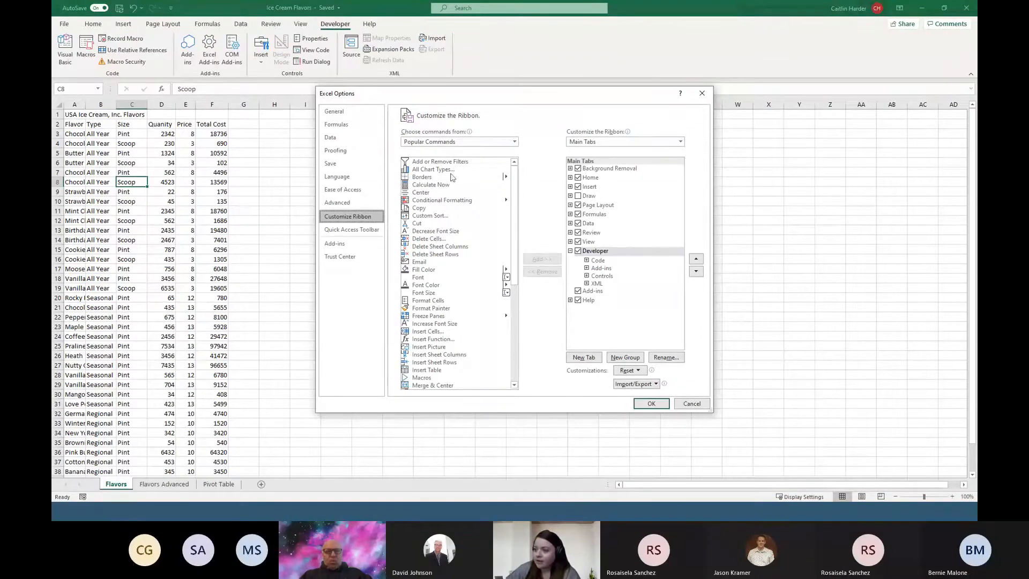
{"action": "left_click", "coordinate": [353, 231]}
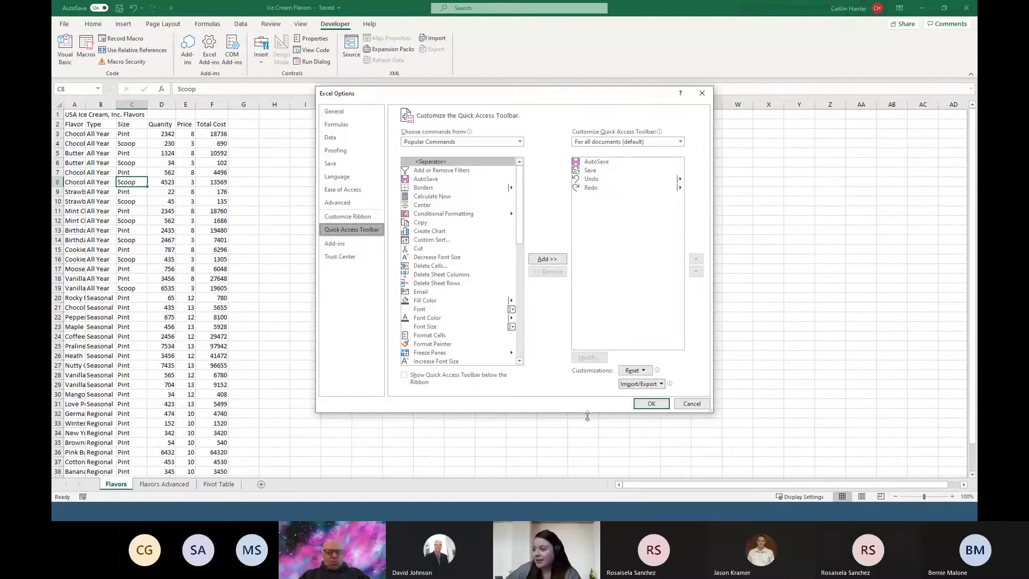
{"action": "left_click", "coordinate": [651, 404]}
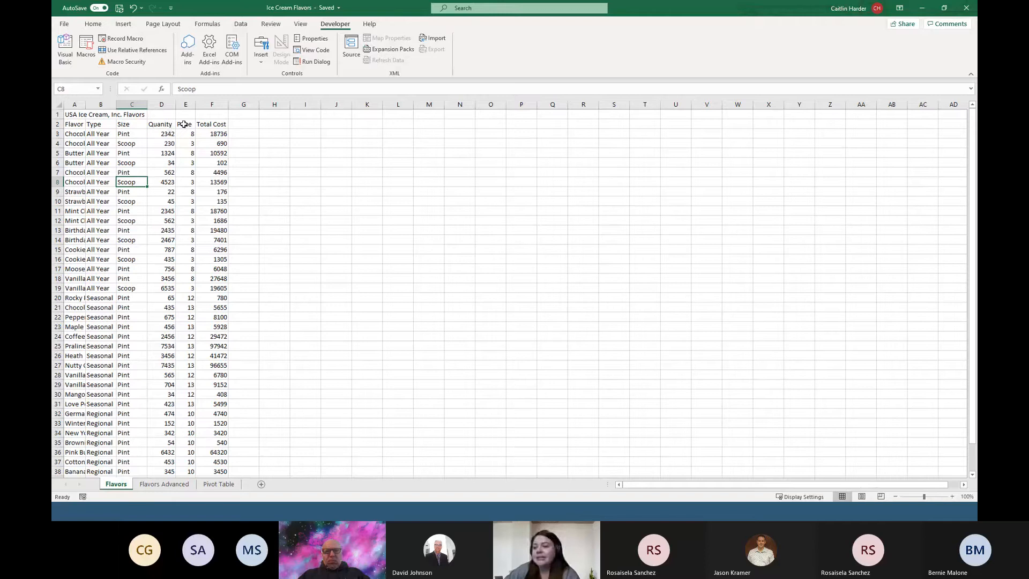
Step: Examine the first row's entries, its Total Cost formula in F3 and the column total formula in F41
{"action": "left_click", "coordinate": [137, 134]}
{"action": "left_click", "coordinate": [156, 137]}
{"action": "left_click", "coordinate": [220, 134]}
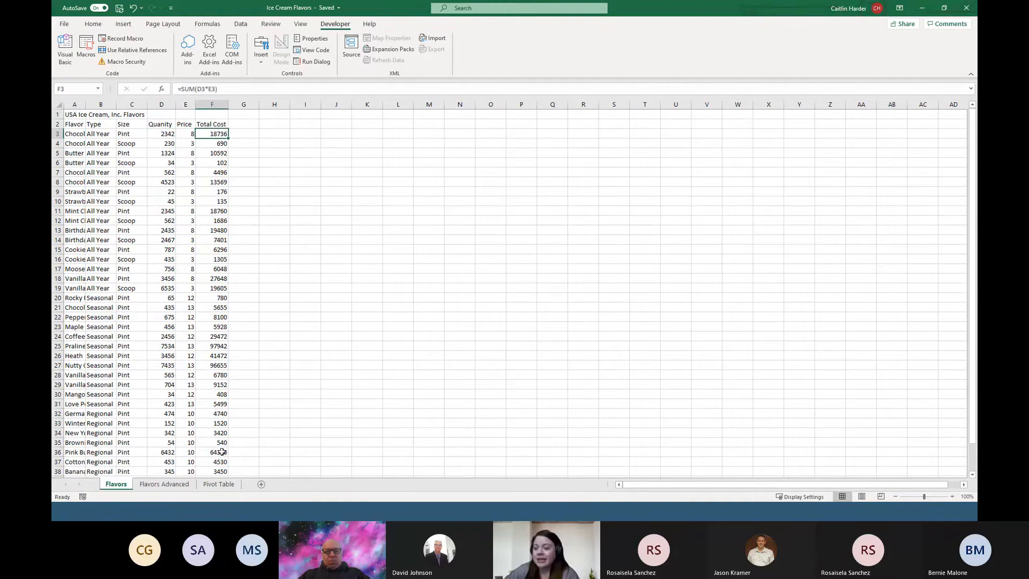
{"action": "scroll", "coordinate": [317, 365], "scroll_direction": "down", "scroll_amount": 3}
{"action": "scroll", "coordinate": [317, 365], "scroll_direction": "down", "scroll_amount": 2}
{"action": "left_click", "coordinate": [216, 357]}
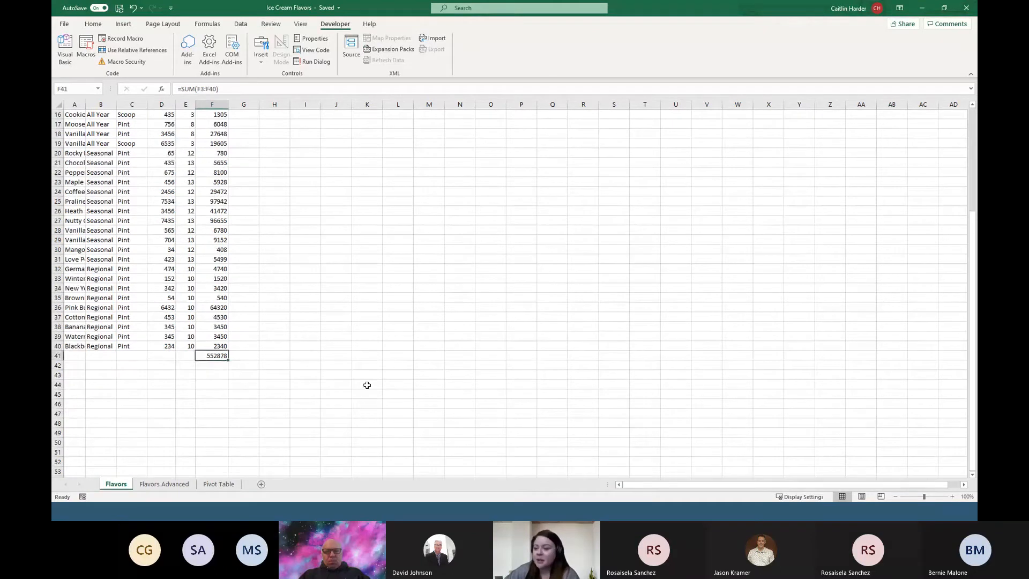
{"action": "scroll", "coordinate": [379, 384], "scroll_direction": "up", "scroll_amount": 2}
{"action": "scroll", "coordinate": [378, 385], "scroll_direction": "up", "scroll_amount": 3}
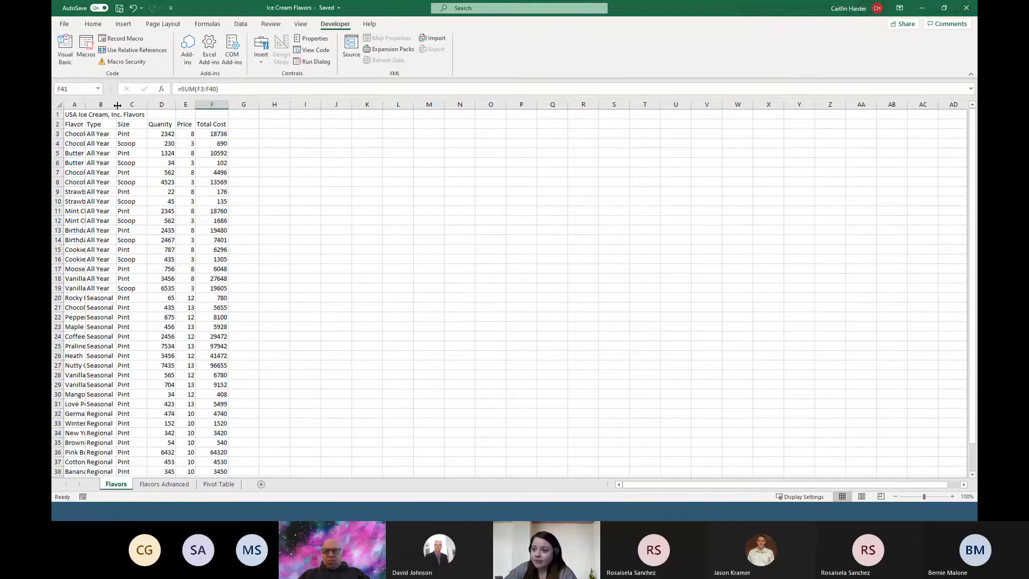
Step: Autofit the Size column's width, and merge and center the sheet title across A1:F1
{"action": "double_click", "coordinate": [149, 104]}
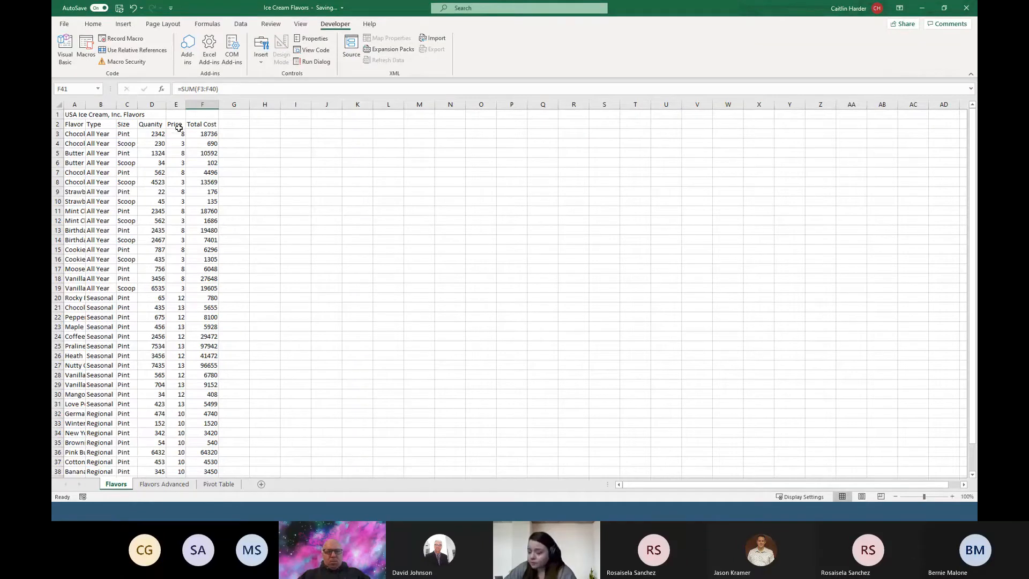
{"action": "left_click", "coordinate": [72, 115]}
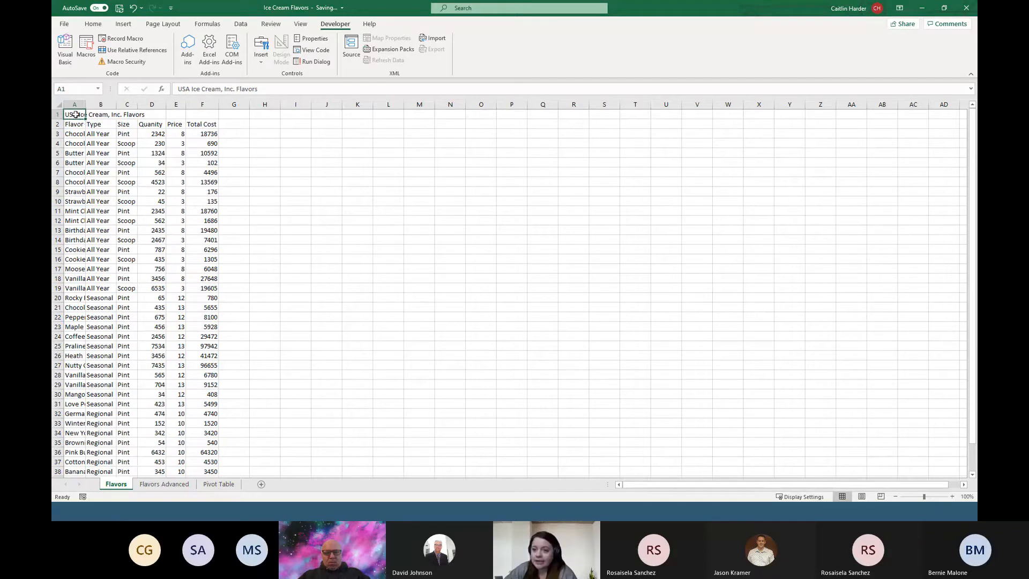
{"action": "left_click_drag", "start_coordinate": [76, 114], "coordinate": [211, 116]}
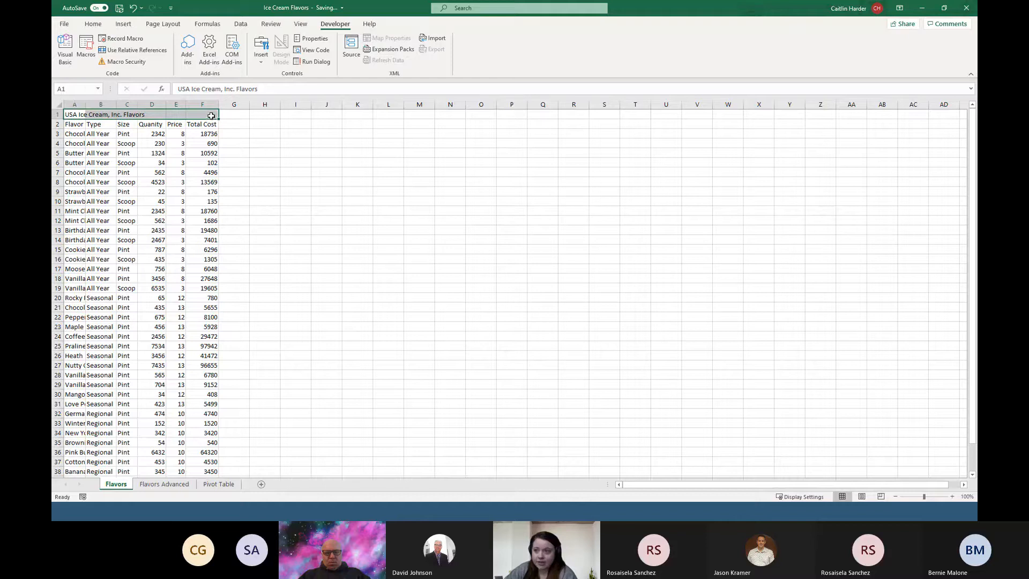
{"action": "left_click", "coordinate": [93, 24]}
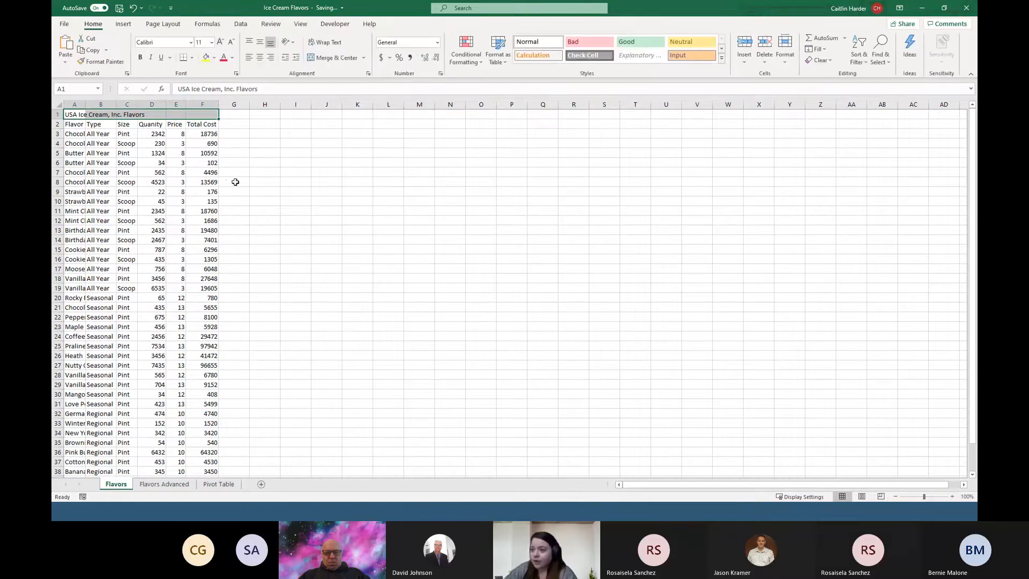
{"action": "left_click", "coordinate": [332, 57]}
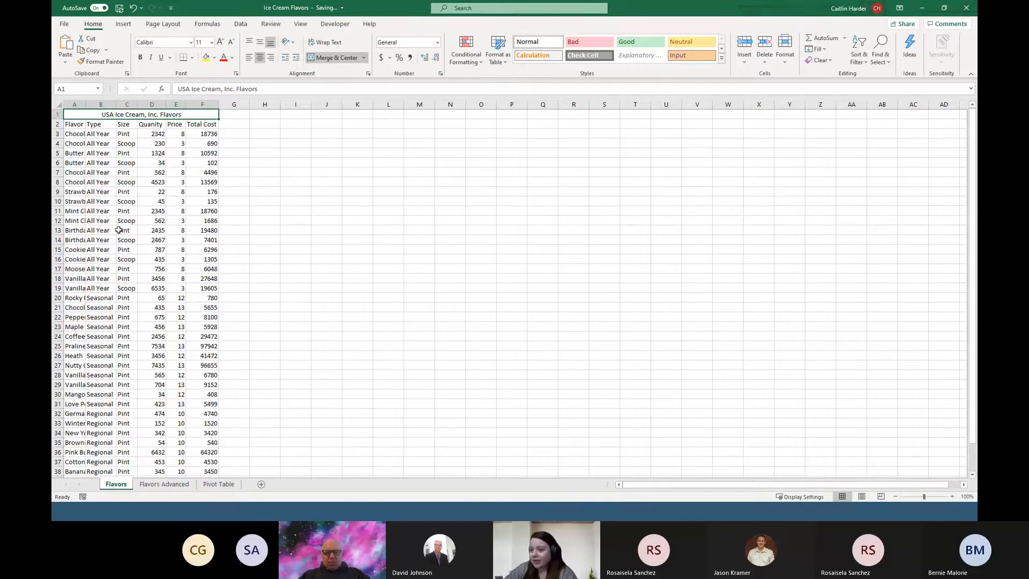
Step: Autofit the width of all columns on the Flavors sheet to their contents
{"action": "left_click", "coordinate": [57, 104]}
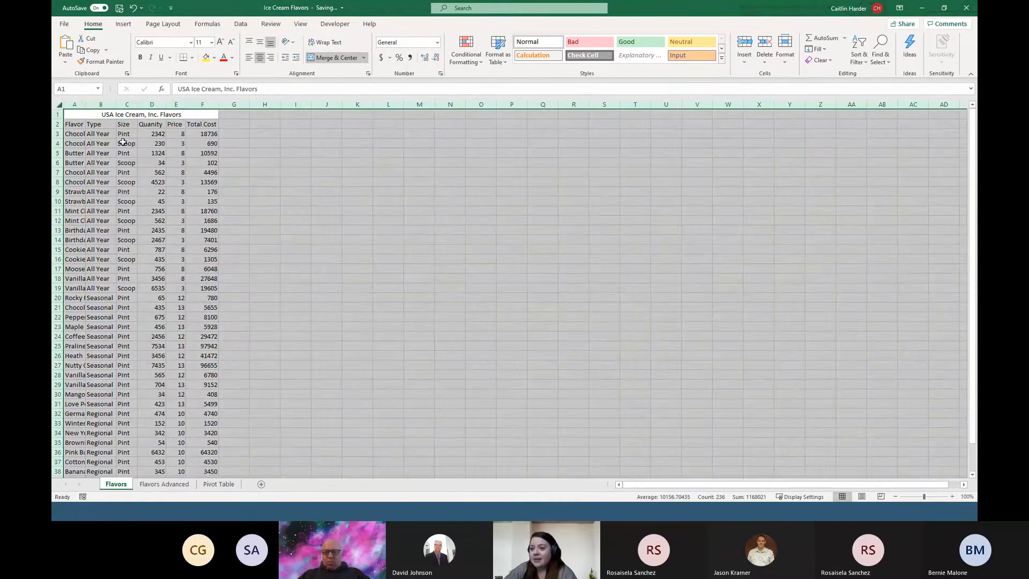
{"action": "double_click", "coordinate": [86, 104]}
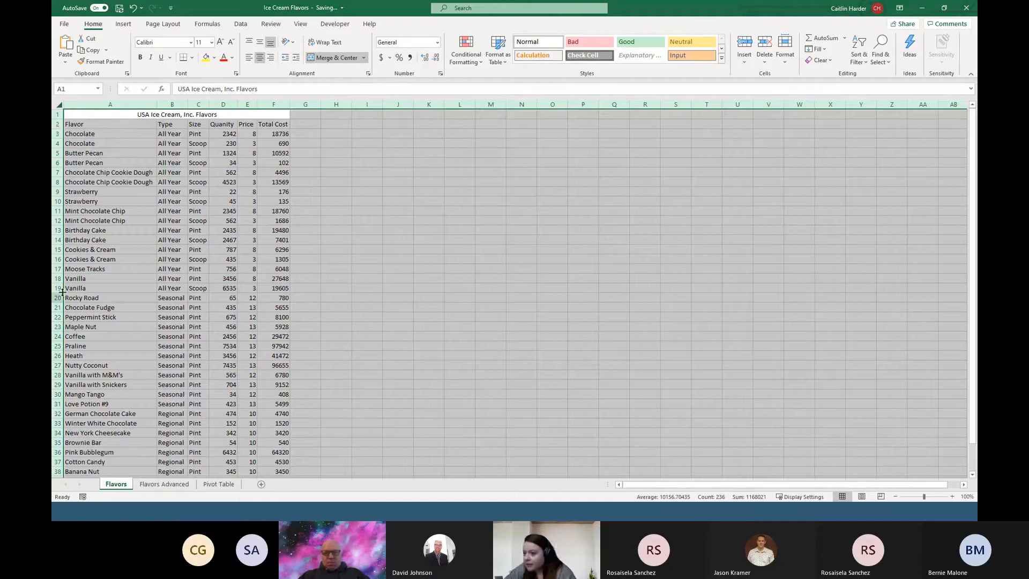
Step: Increase the height of row 18 by hand
{"action": "left_click", "coordinate": [101, 274]}
{"action": "left_click_drag", "start_coordinate": [61, 283], "coordinate": [60, 326]}
{"action": "left_click", "coordinate": [336, 239]}
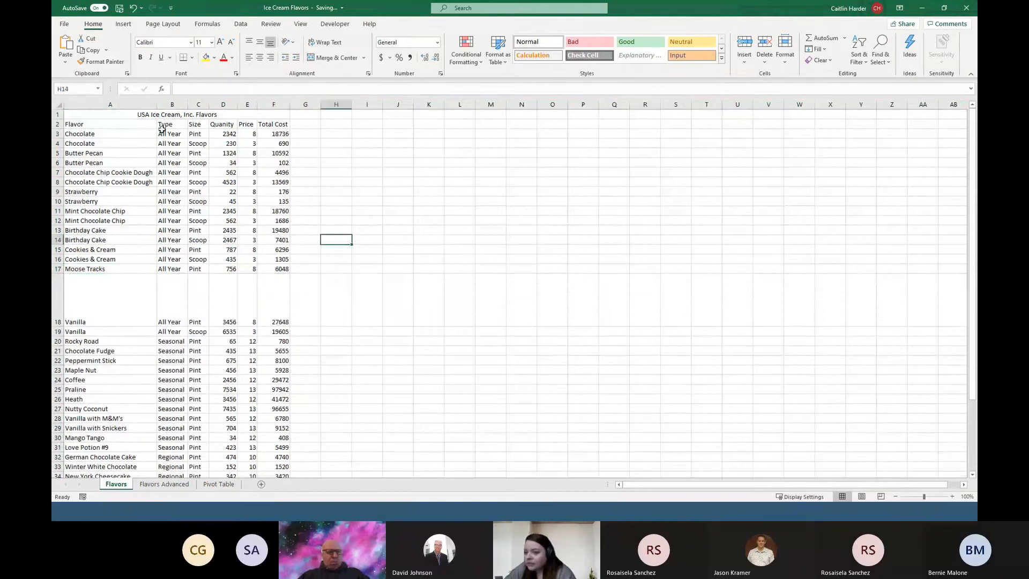
Step: Autofit the height of all rows on the Flavors sheet to their contents and deselect the sheet
{"action": "left_click", "coordinate": [59, 105]}
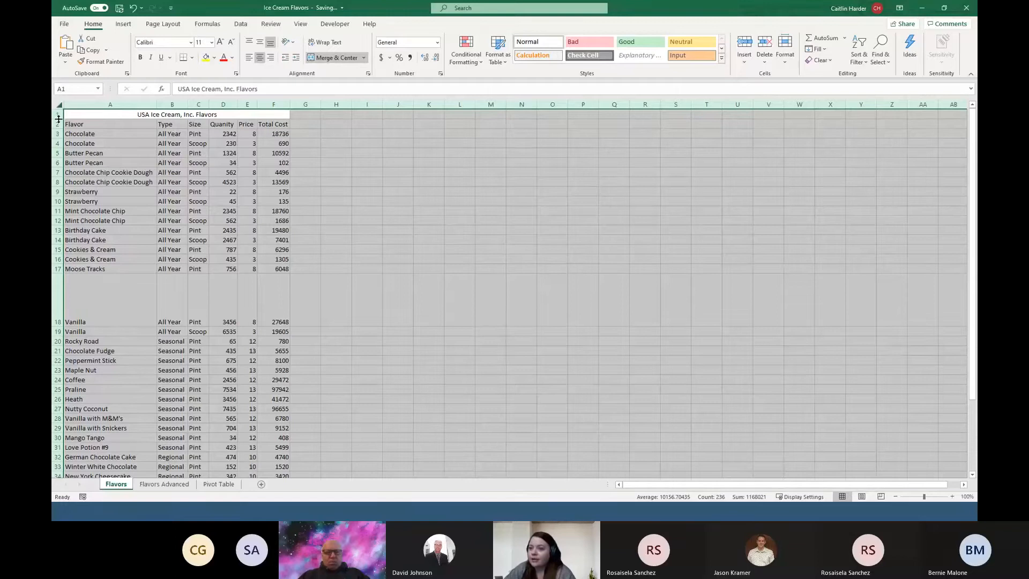
{"action": "double_click", "coordinate": [59, 118]}
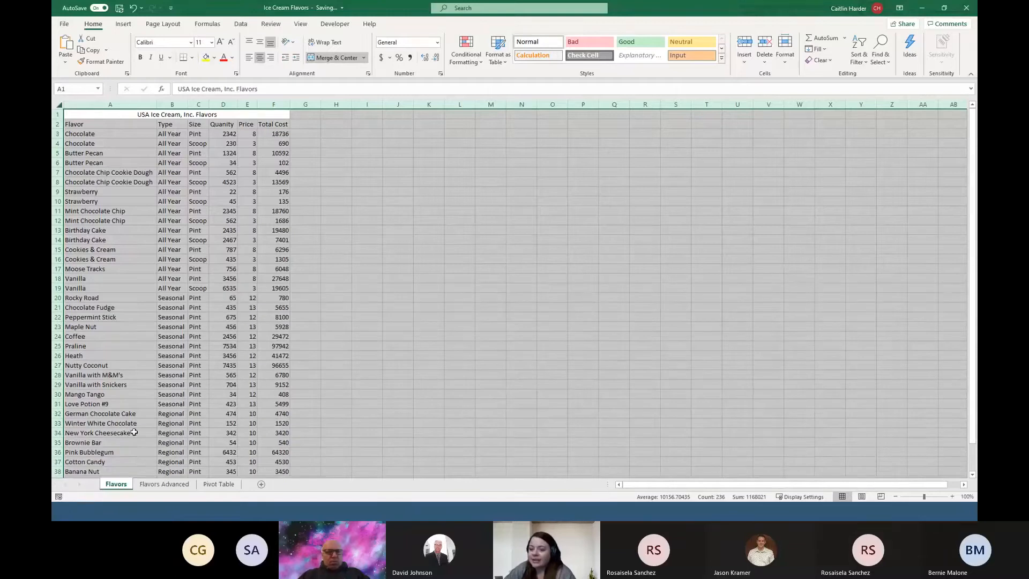
{"action": "left_click", "coordinate": [184, 349]}
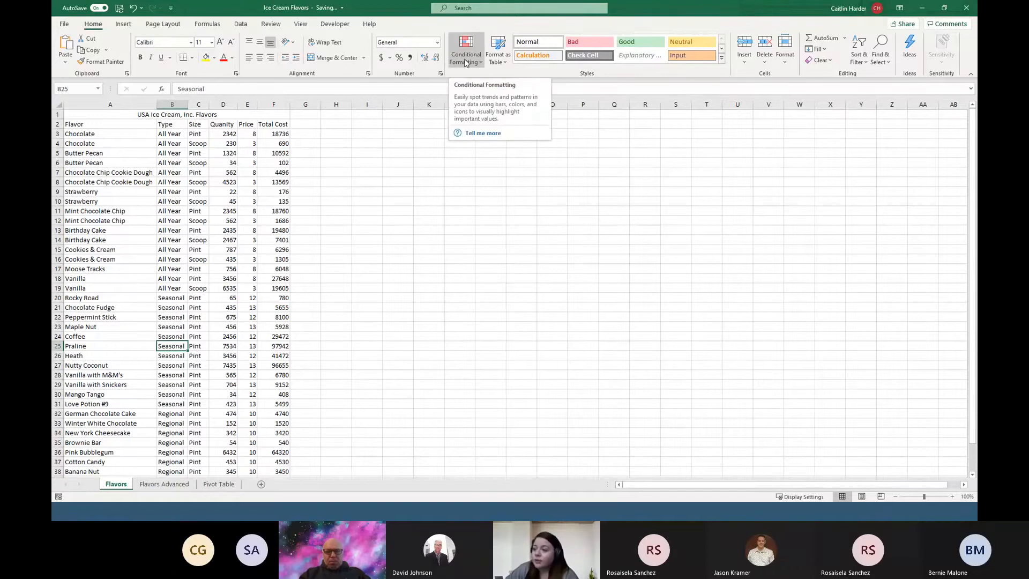
{"action": "left_click", "coordinate": [280, 135]}
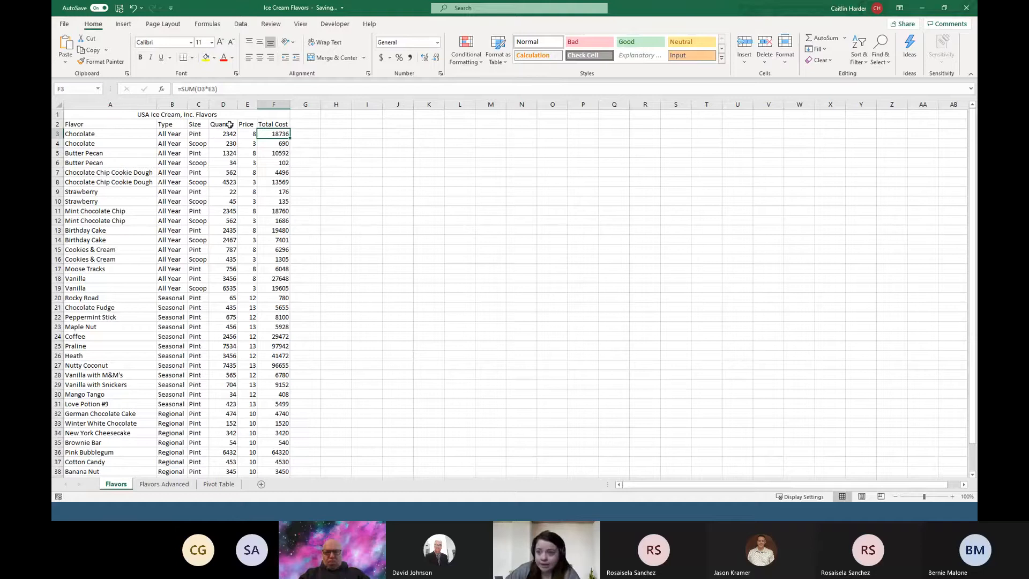
{"action": "left_click", "coordinate": [407, 165]}
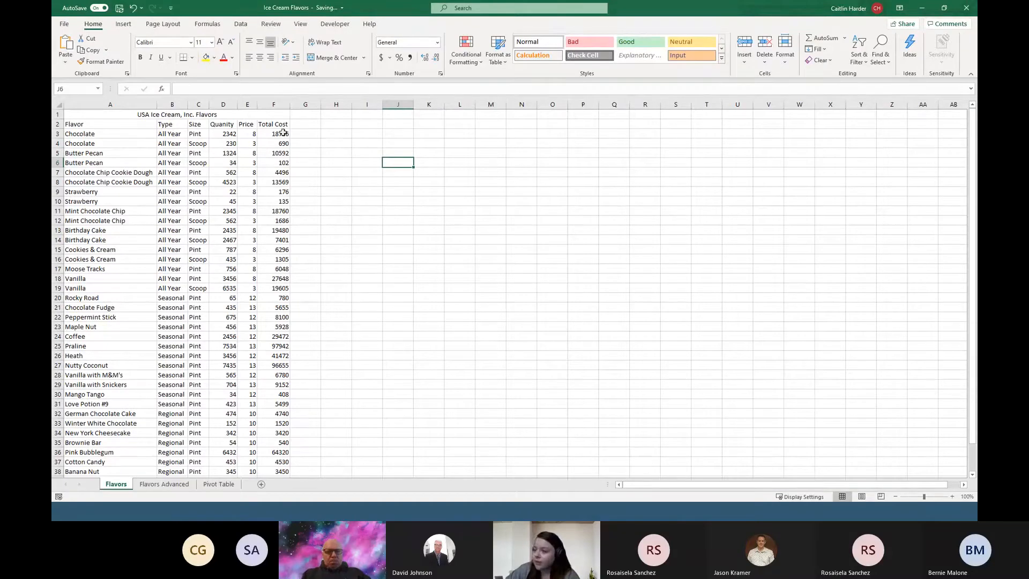
{"action": "left_click", "coordinate": [466, 56]}
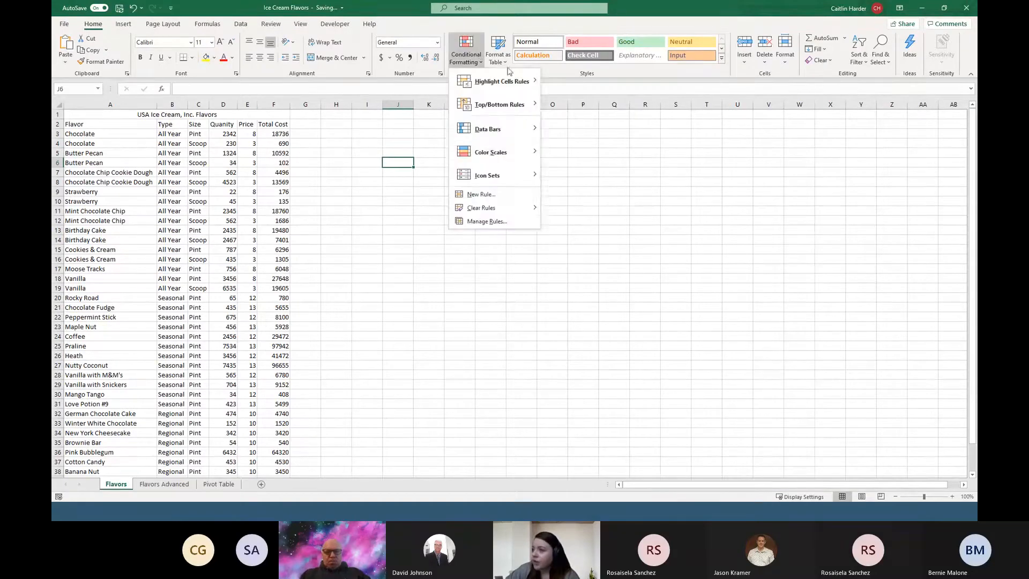
{"action": "mouse_move", "coordinate": [504, 163]}
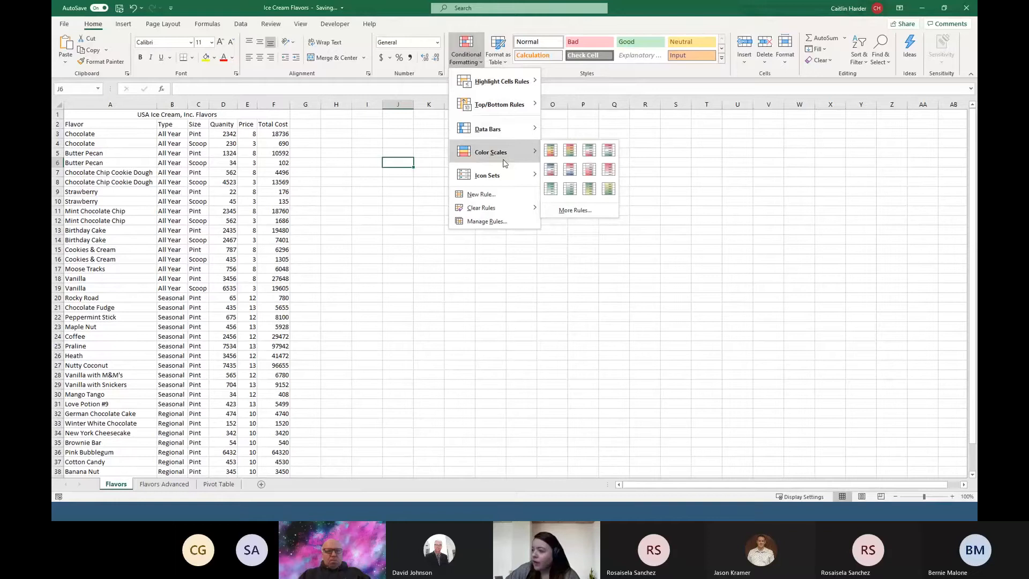
{"action": "mouse_move", "coordinate": [502, 92]}
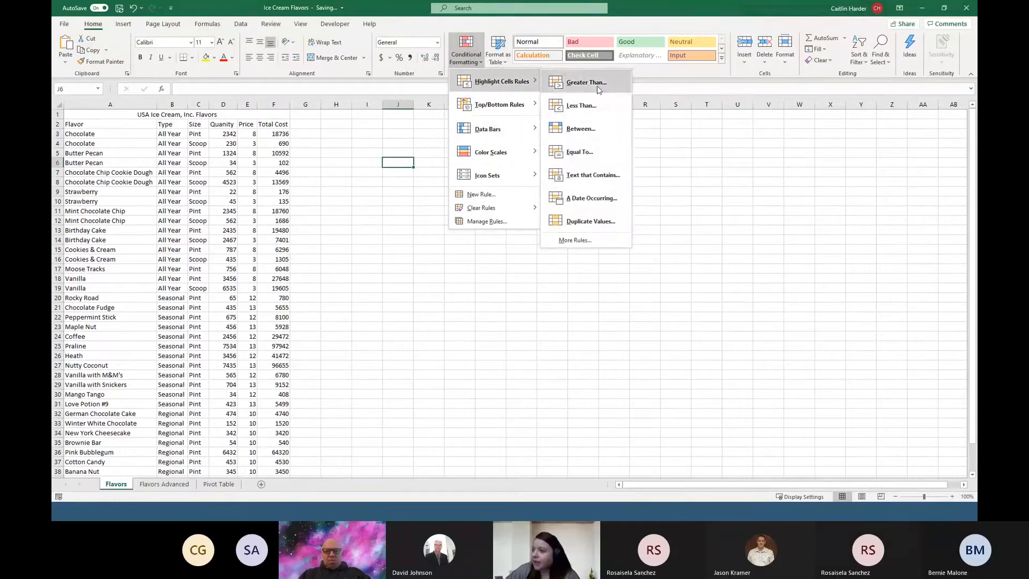
{"action": "left_click", "coordinate": [590, 107]}
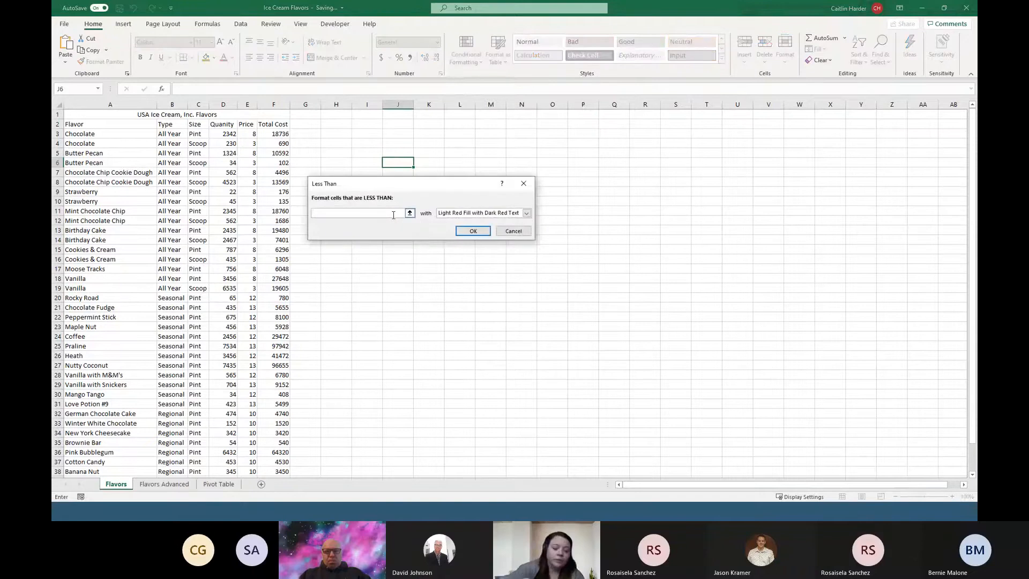
{"action": "type", "text": "1000"}
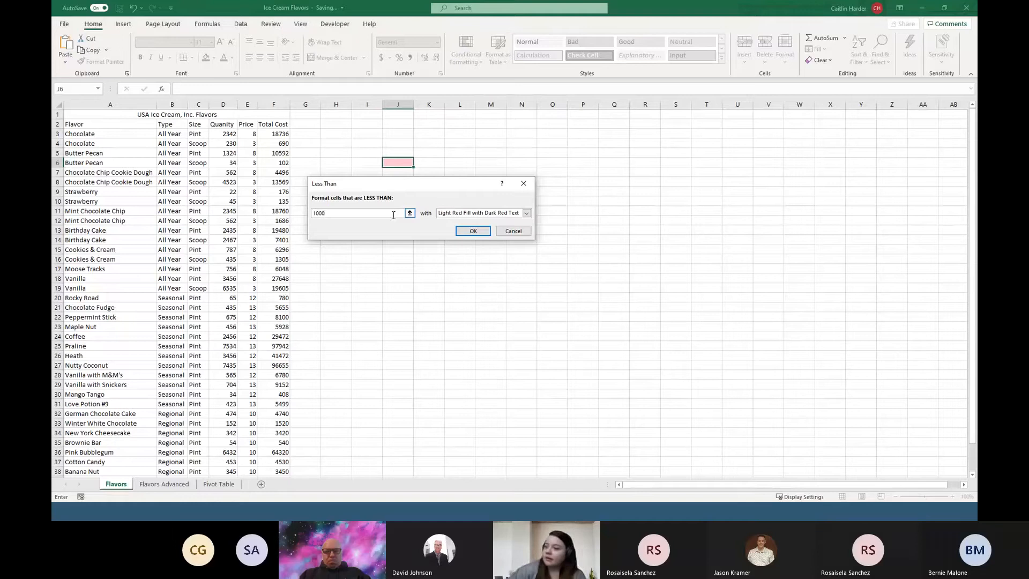
{"action": "left_click", "coordinate": [527, 212]}
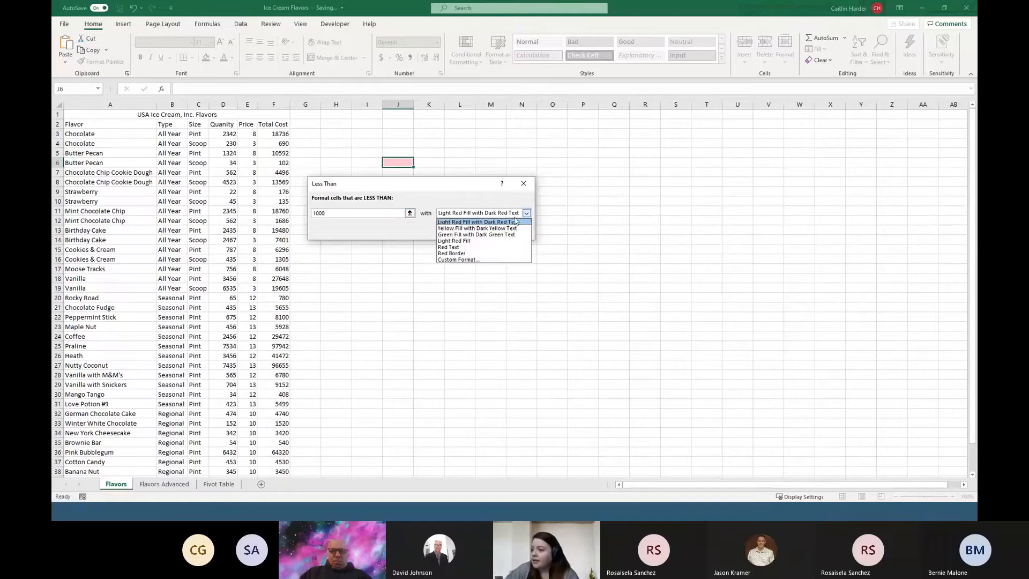
{"action": "left_click", "coordinate": [525, 184]}
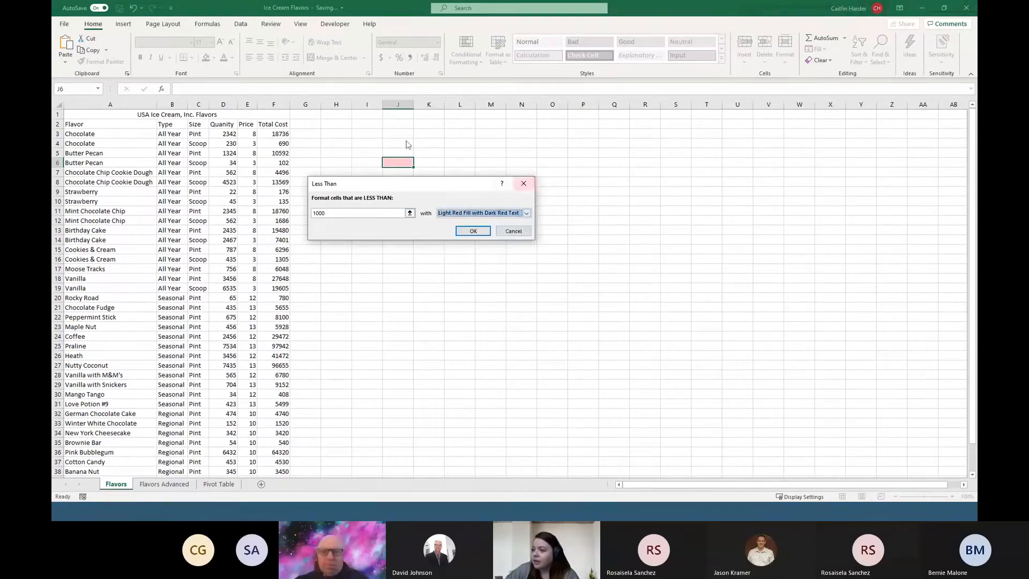
{"action": "left_click", "coordinate": [512, 231]}
Step: Highlight cells less than 1000 in the Total Cost column with Light Red Fill with Dark Red Text
{"action": "left_click", "coordinate": [273, 104]}
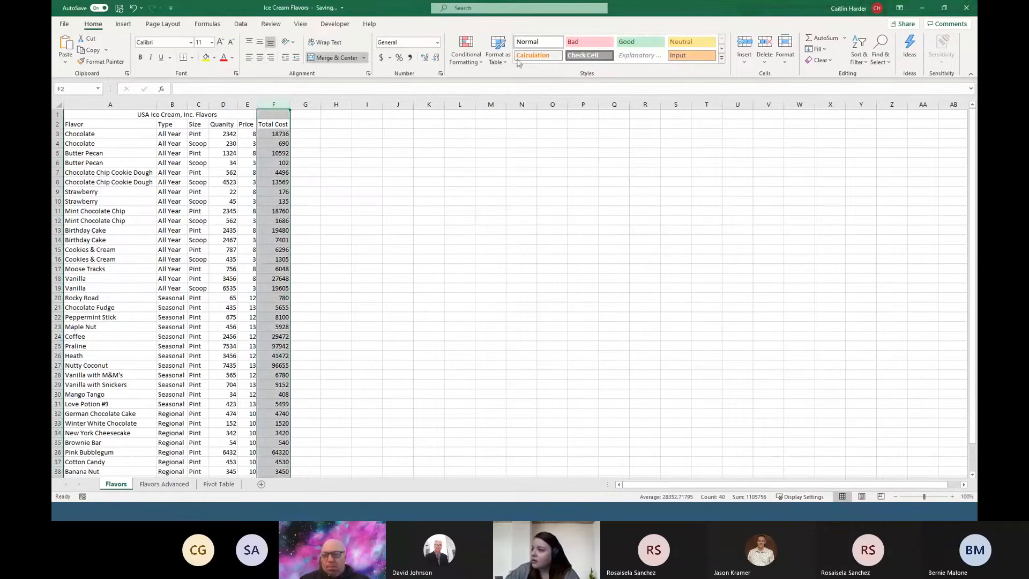
{"action": "left_click", "coordinate": [458, 58]}
{"action": "mouse_move", "coordinate": [493, 80]}
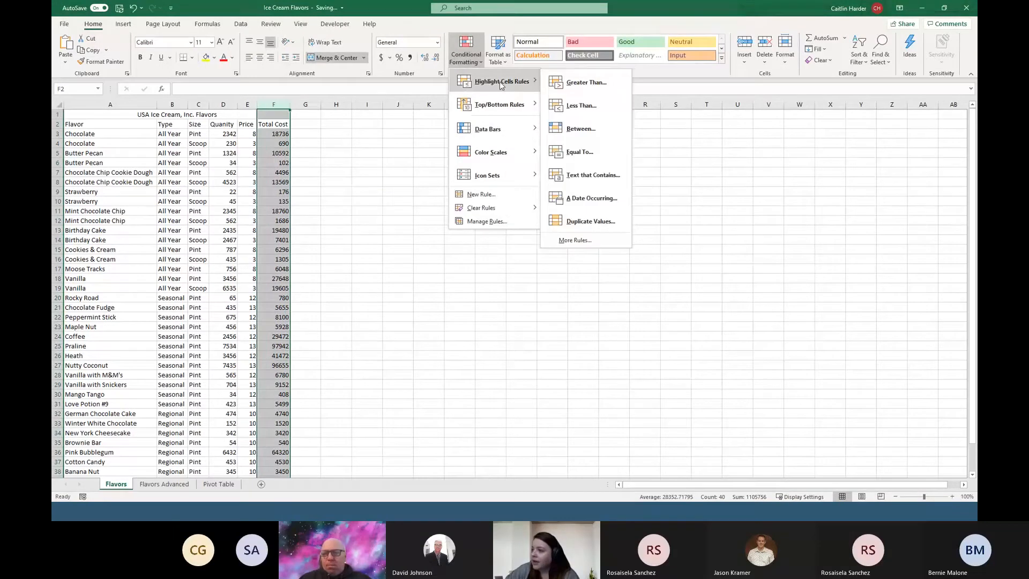
{"action": "left_click", "coordinate": [606, 116]}
{"action": "left_click", "coordinate": [349, 213]}
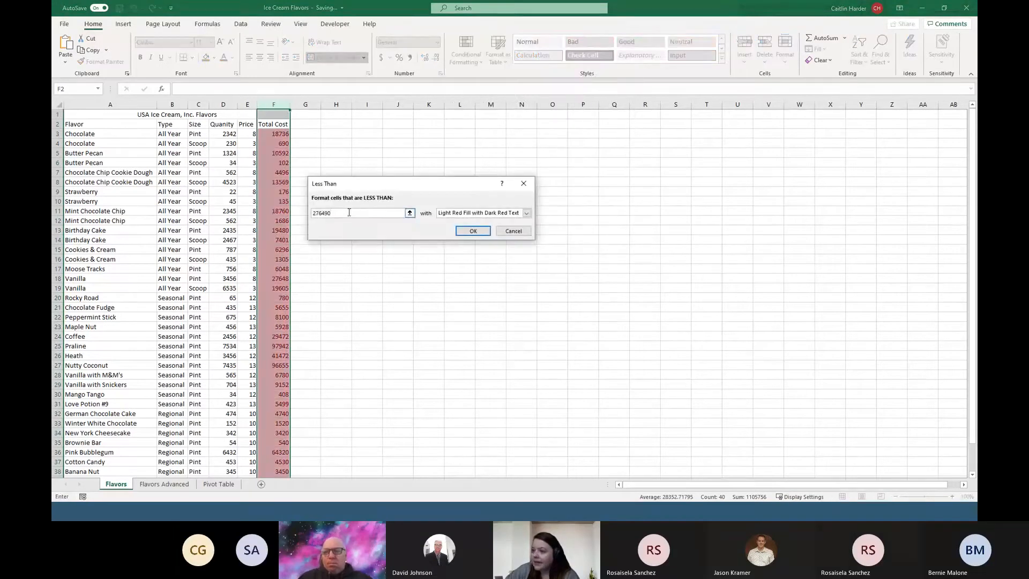
{"action": "left_click_drag", "start_coordinate": [347, 213], "coordinate": [288, 212]}
{"action": "type", "text": "1"}
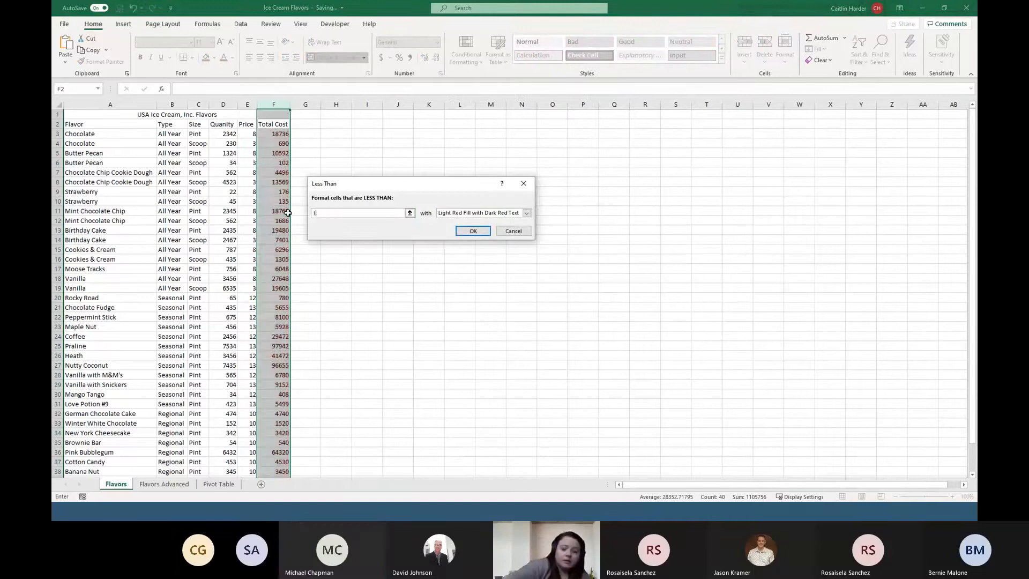
{"action": "type", "text": "000"}
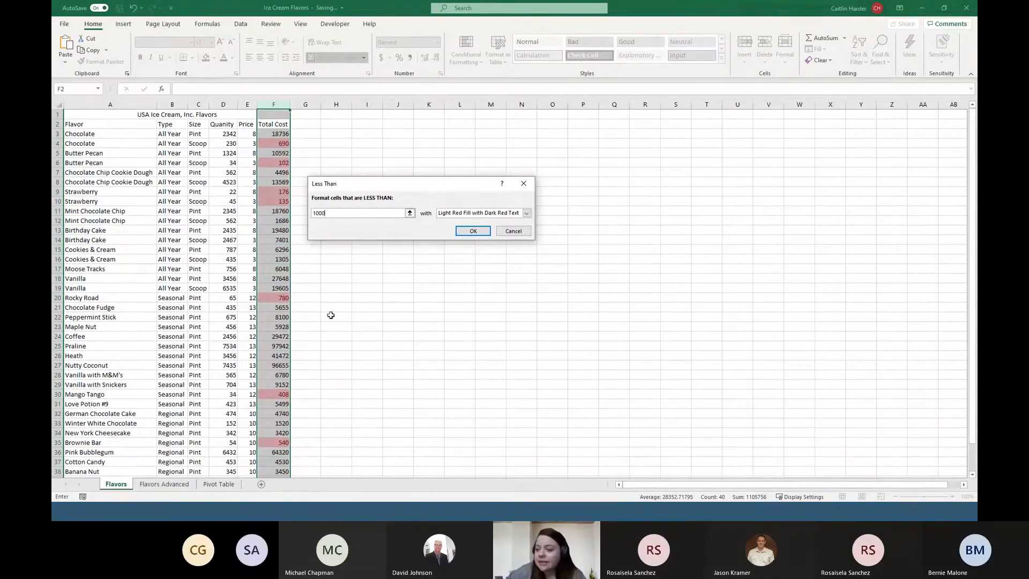
{"action": "left_click", "coordinate": [473, 231]}
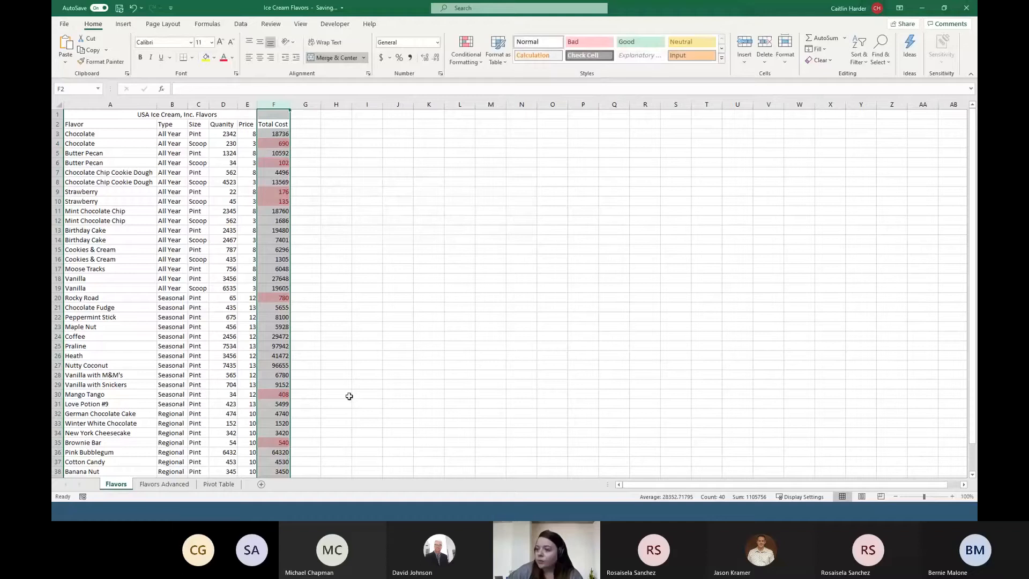
{"action": "left_click", "coordinate": [342, 312]}
Step: Add a Greater Than 4000 highlight rule with Green Fill with Dark Green Text to cell F5
{"action": "left_click", "coordinate": [285, 142]}
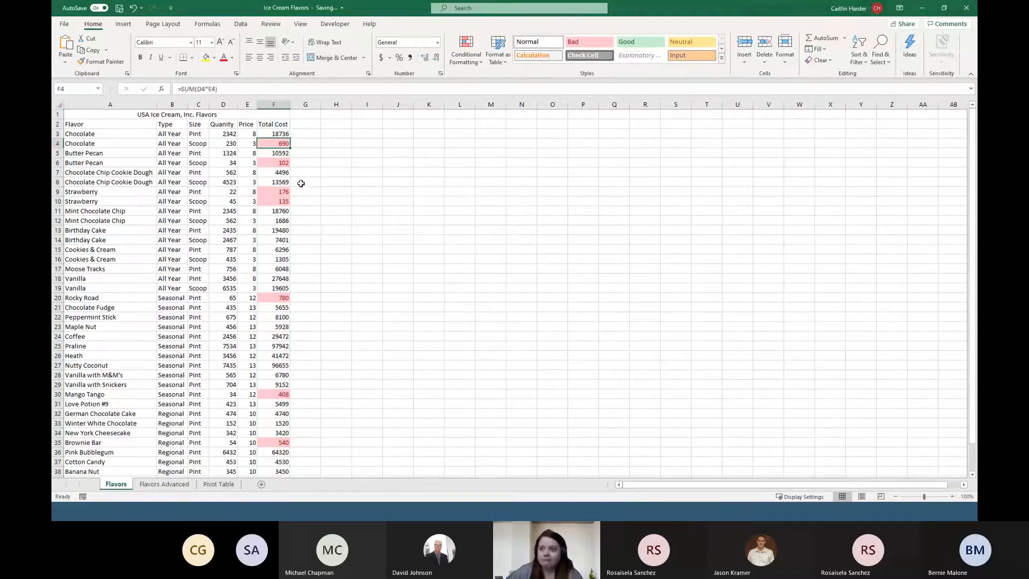
{"action": "scroll", "coordinate": [301, 186], "scroll_direction": "down", "scroll_amount": 4}
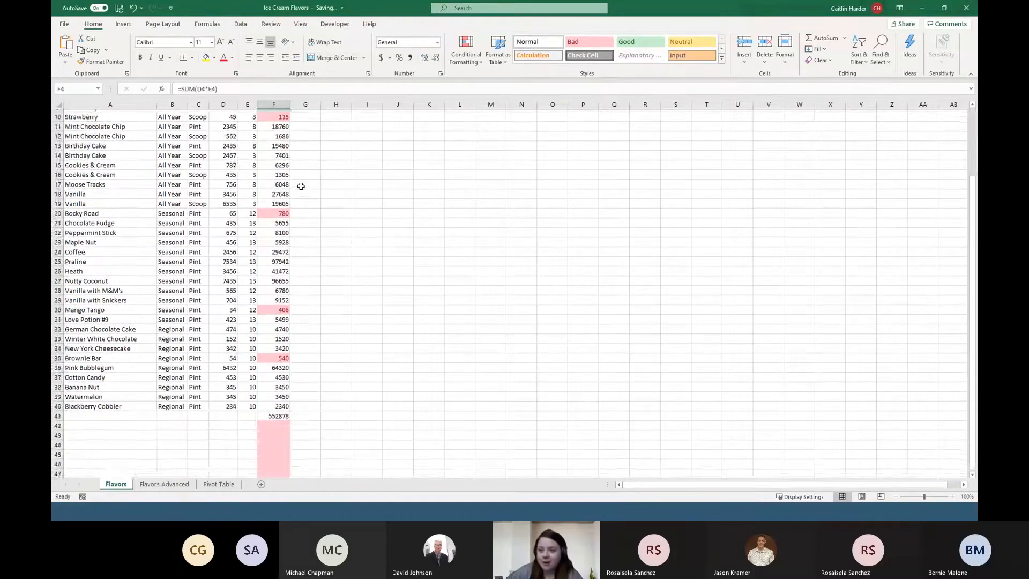
{"action": "scroll", "coordinate": [301, 186], "scroll_direction": "up", "scroll_amount": 4}
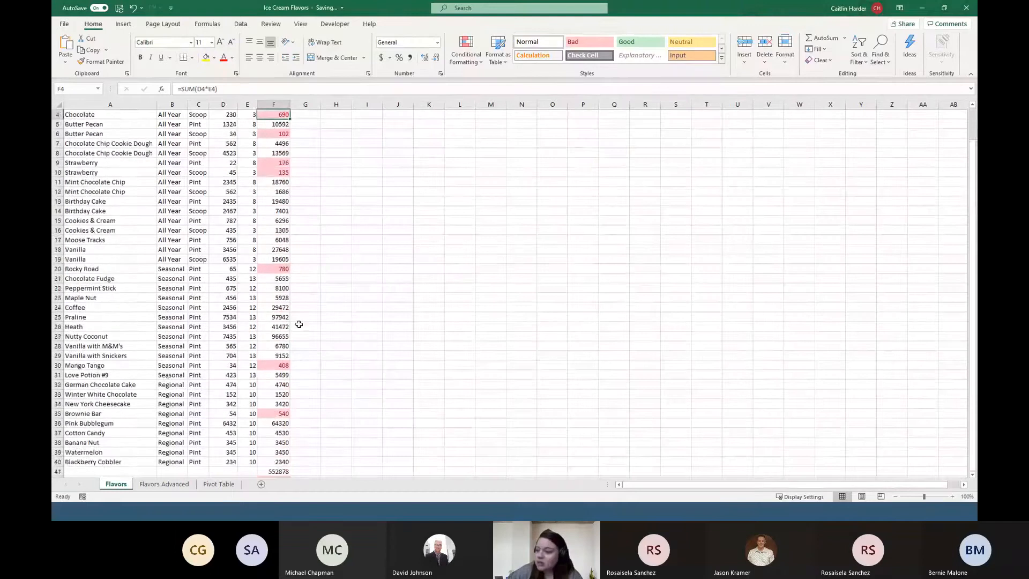
{"action": "scroll", "coordinate": [350, 315], "scroll_direction": "up", "scroll_amount": 1}
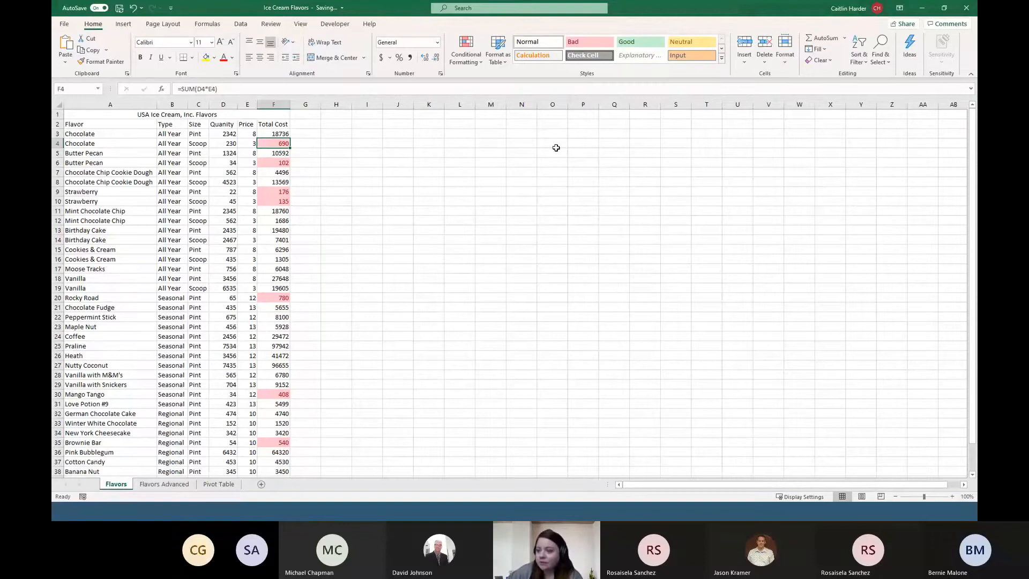
{"action": "left_click", "coordinate": [284, 153]}
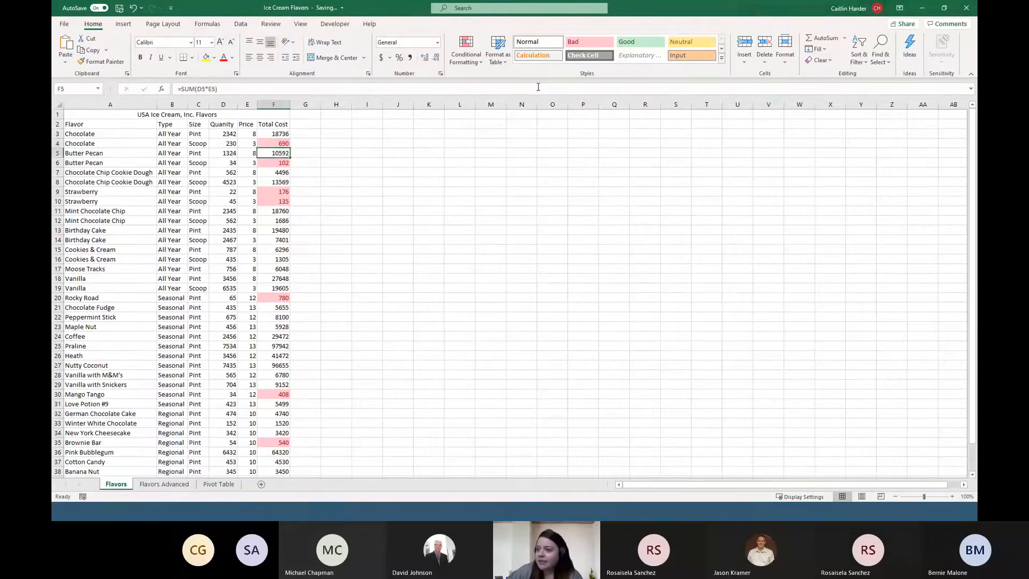
{"action": "left_click", "coordinate": [478, 64]}
{"action": "mouse_move", "coordinate": [501, 81]}
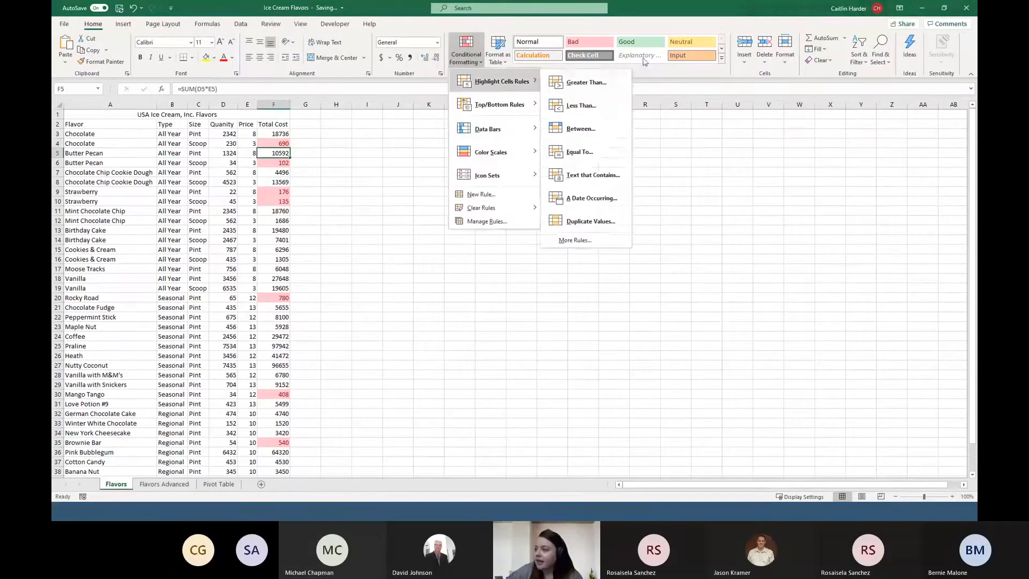
{"action": "left_click", "coordinate": [587, 82]}
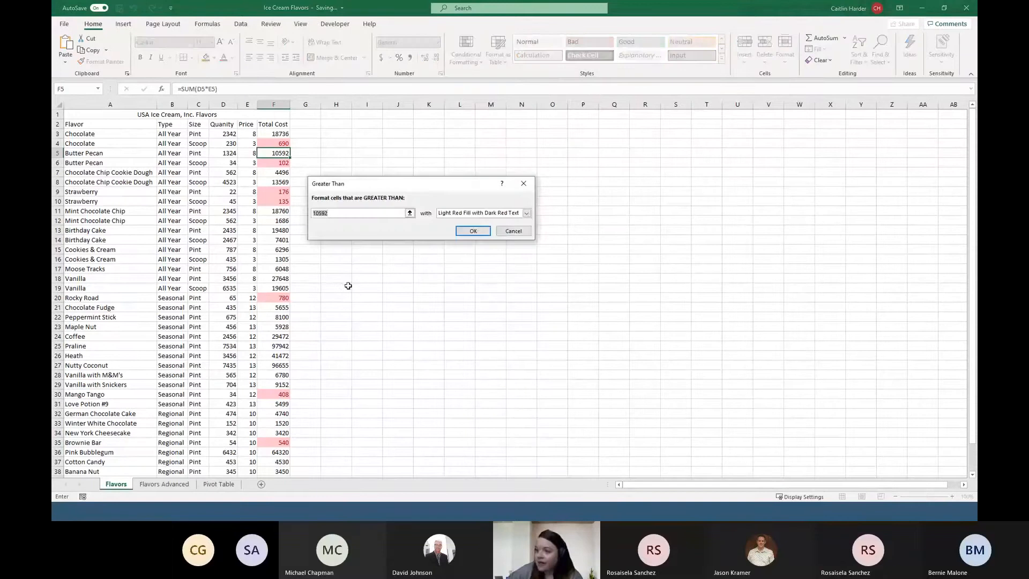
{"action": "type", "text": "4000"}
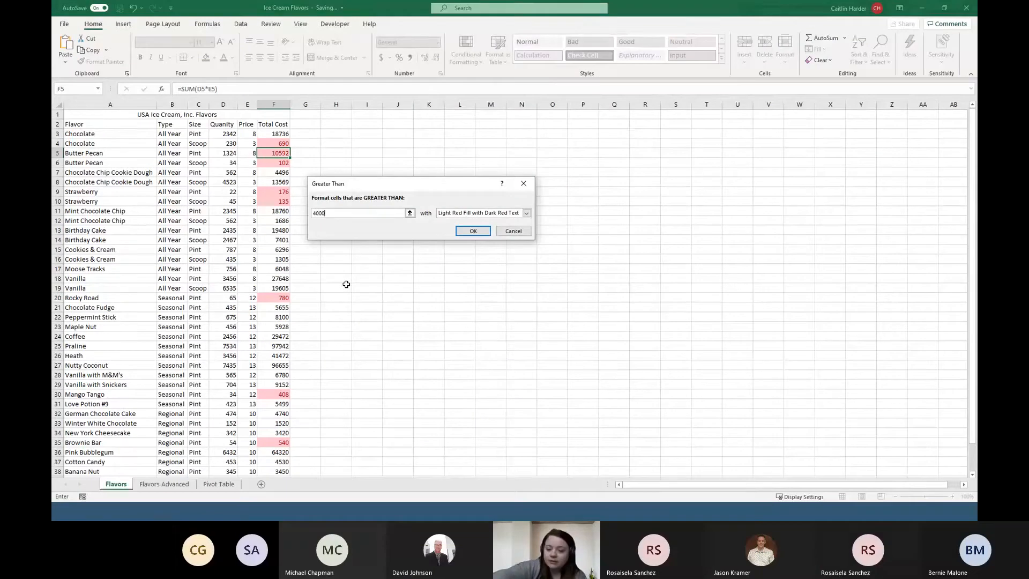
{"action": "left_click", "coordinate": [526, 213]}
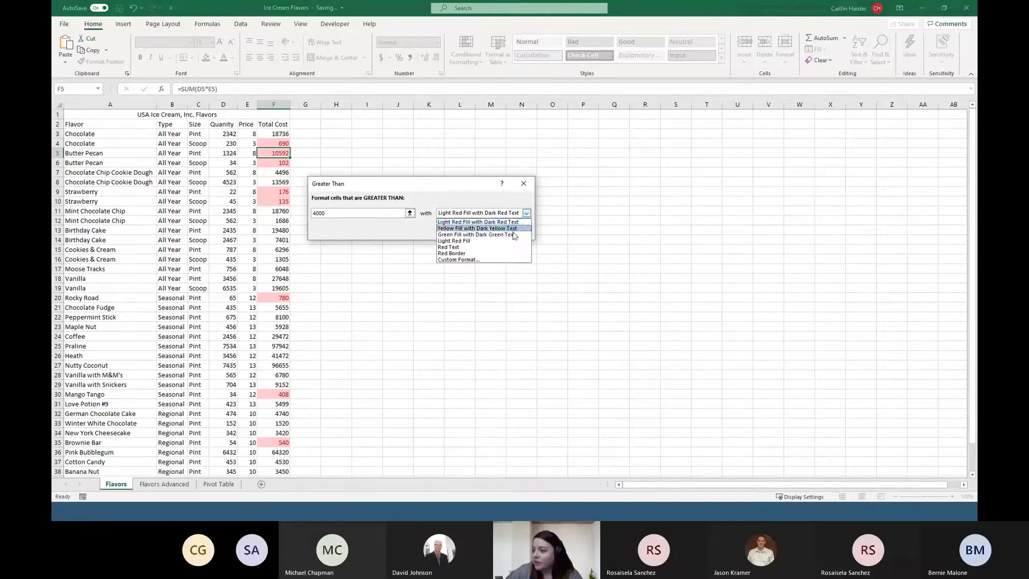
{"action": "left_click", "coordinate": [513, 235]}
{"action": "left_click", "coordinate": [473, 230]}
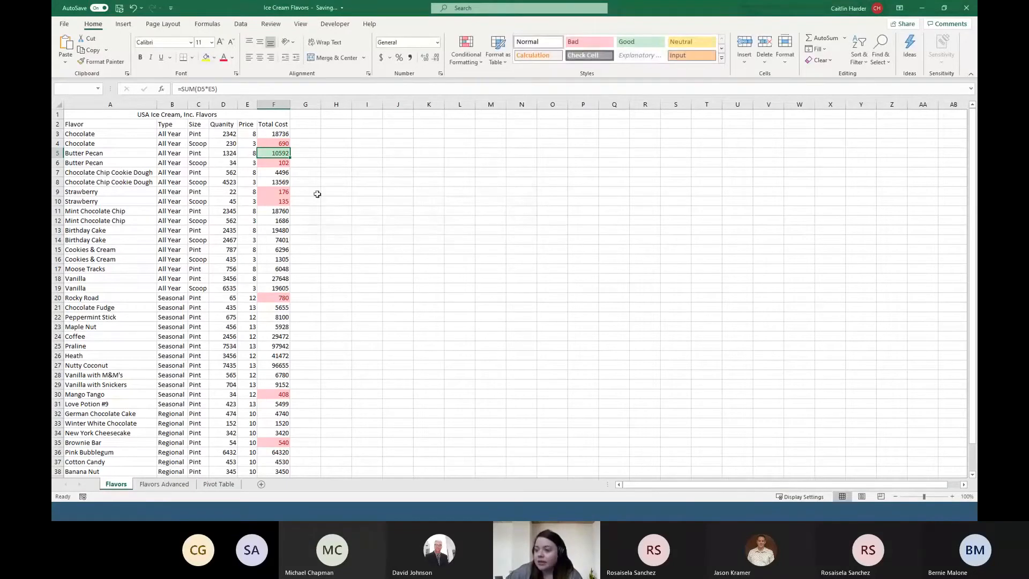
Step: Manage the Total Cost column's conditional formatting rules and edit the red 1000 rule, choosing less than as its comparison
{"action": "left_click", "coordinate": [274, 104]}
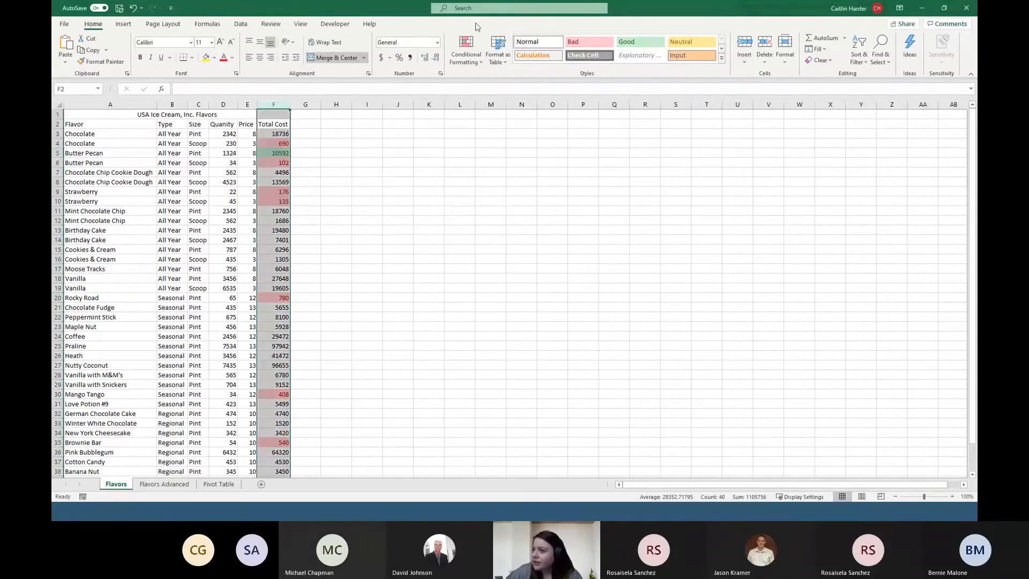
{"action": "left_click", "coordinate": [466, 51]}
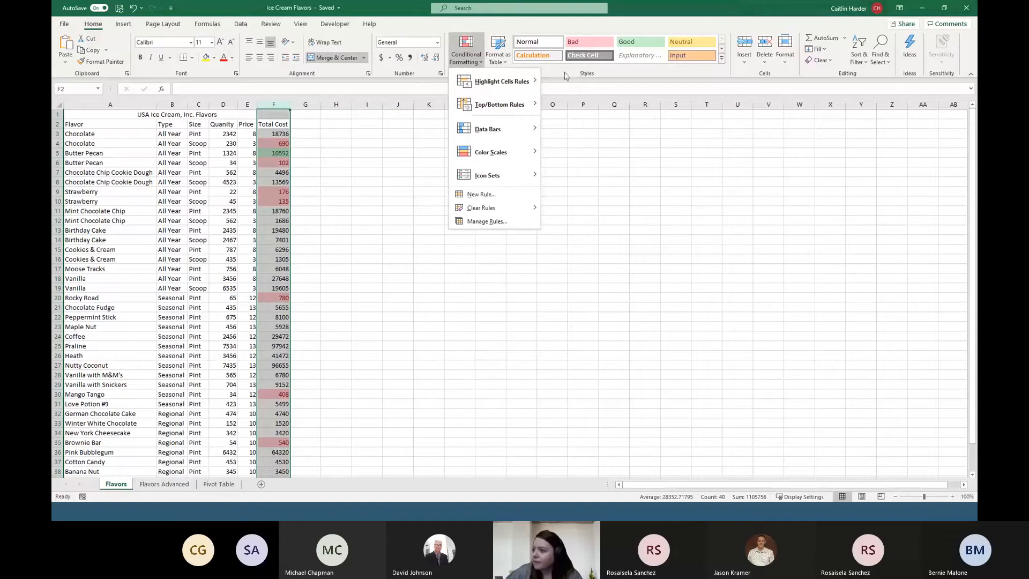
{"action": "left_click", "coordinate": [504, 220]}
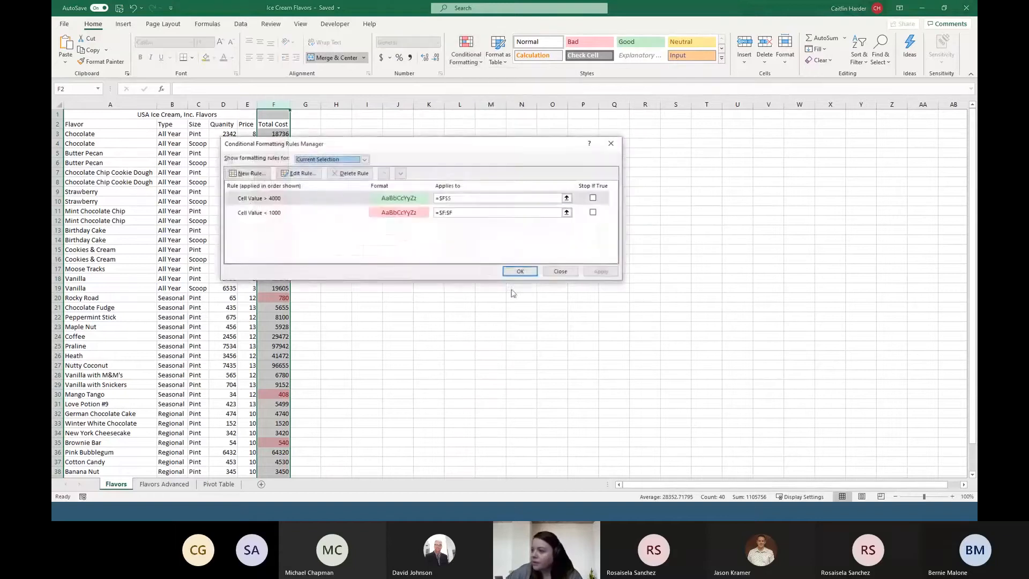
{"action": "left_click", "coordinate": [269, 214]}
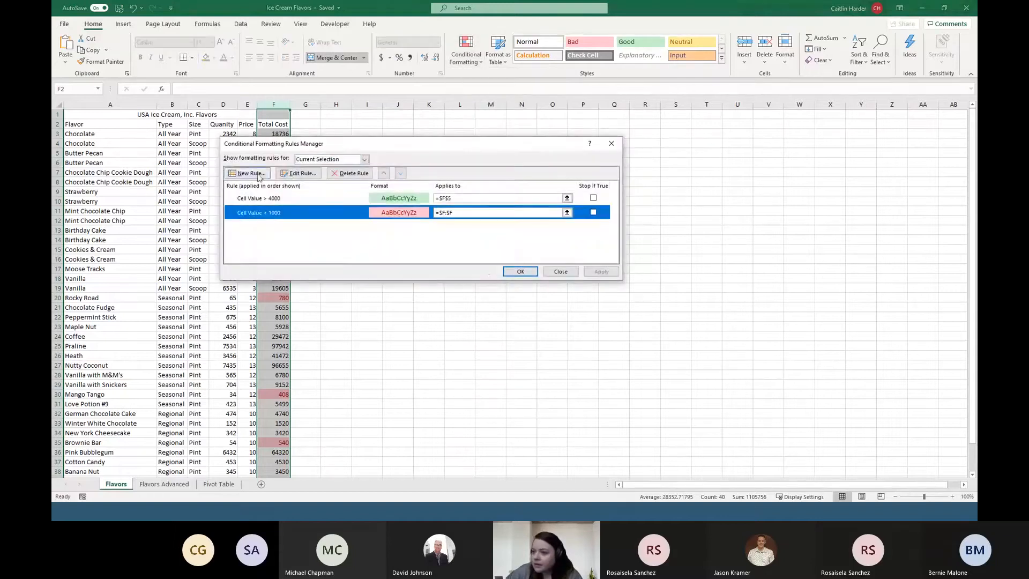
{"action": "left_click", "coordinate": [298, 173]}
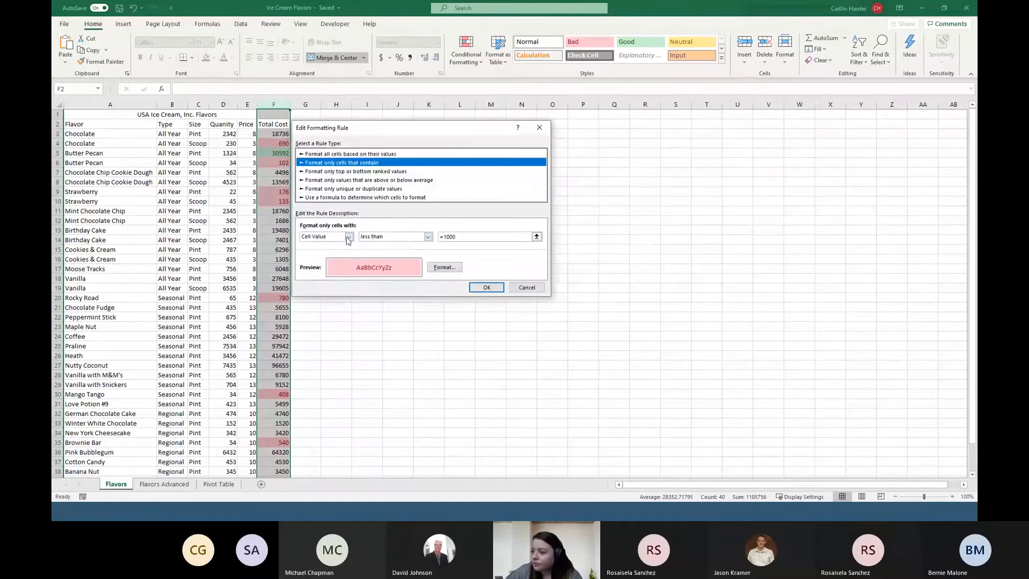
{"action": "left_click", "coordinate": [428, 237]}
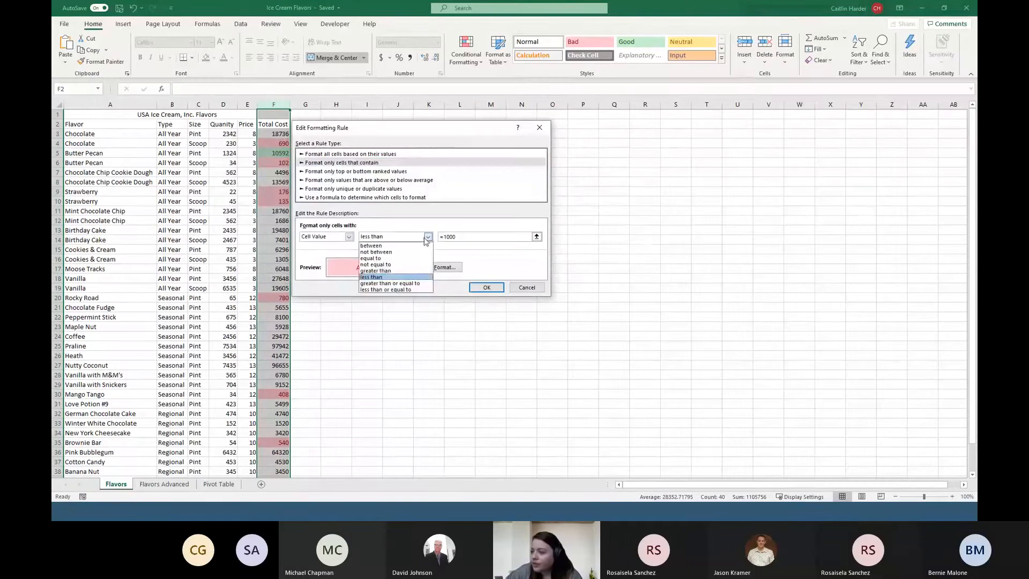
{"action": "left_click", "coordinate": [406, 277]}
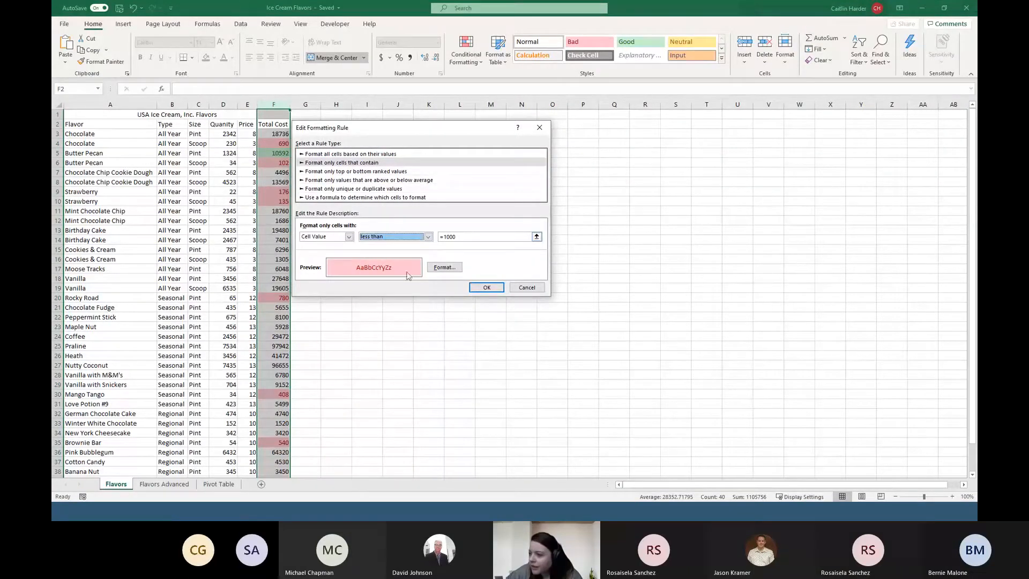
{"action": "left_click", "coordinate": [487, 287]}
Step: Edit the green 4000 rule with greater than as its comparison and apply the conditional formatting rules
{"action": "left_click", "coordinate": [398, 198]}
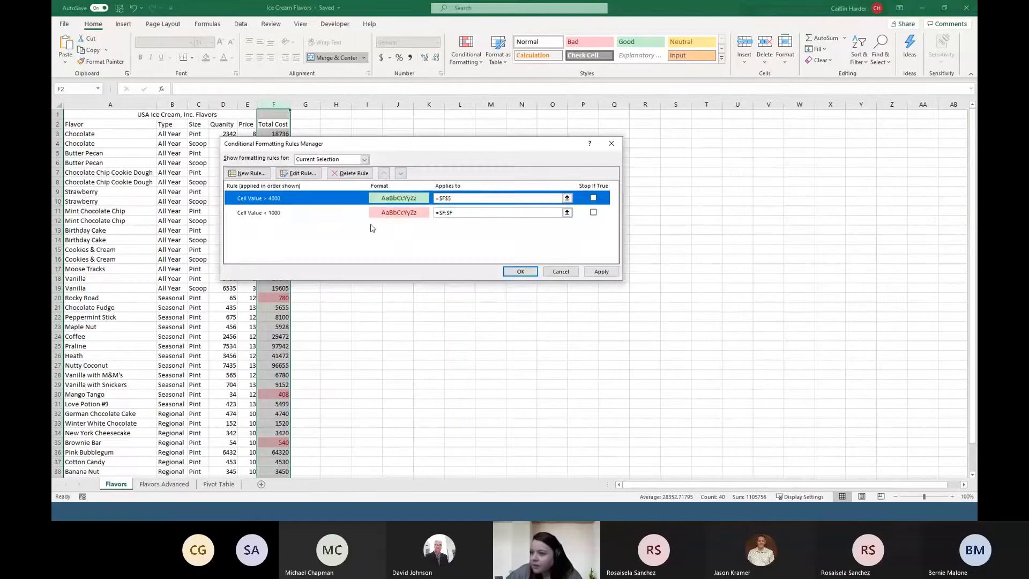
{"action": "double_click", "coordinate": [277, 200]}
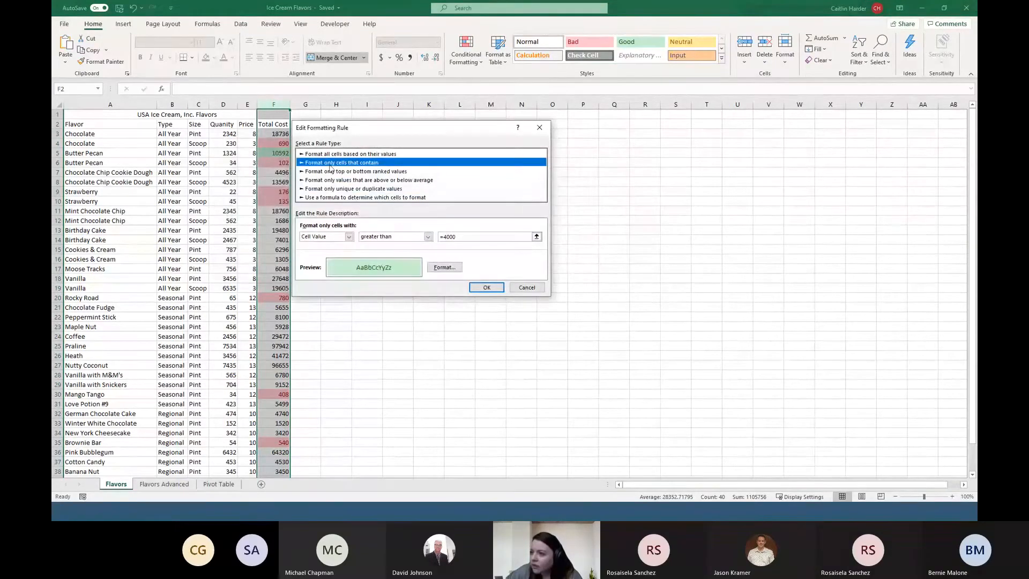
{"action": "left_click", "coordinate": [428, 237]}
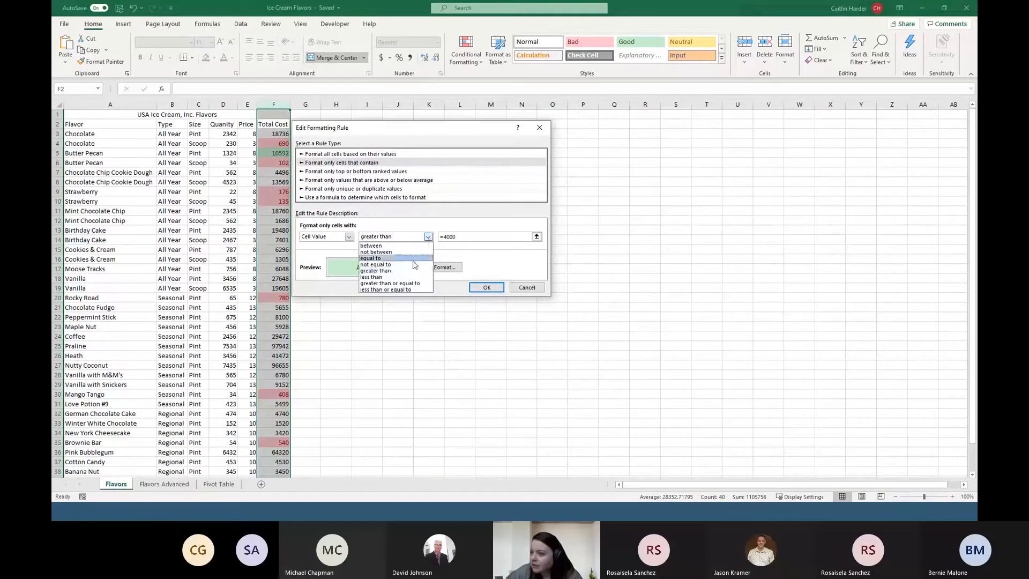
{"action": "left_click", "coordinate": [398, 275]}
{"action": "left_click", "coordinate": [488, 288]}
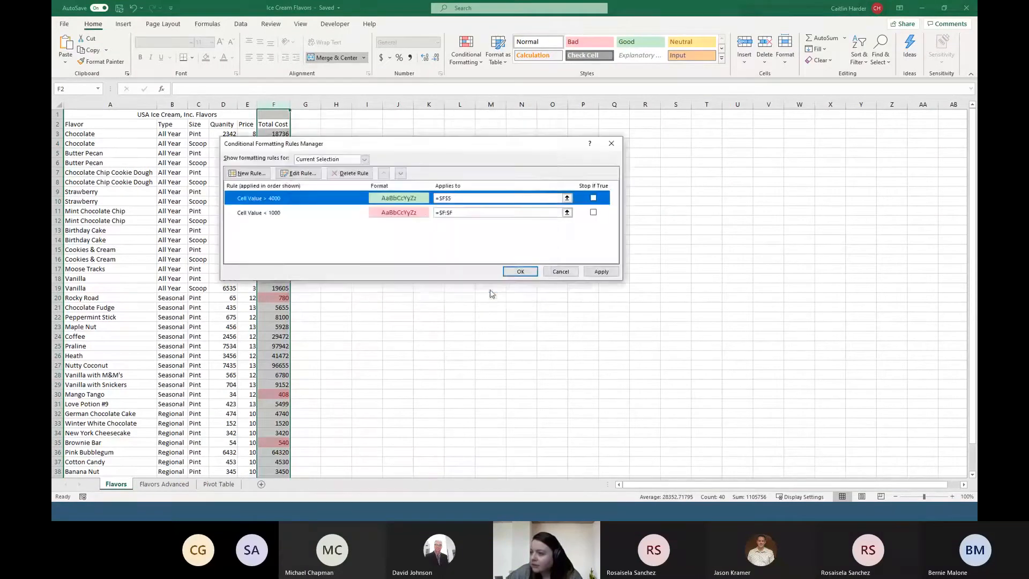
{"action": "left_click", "coordinate": [606, 273]}
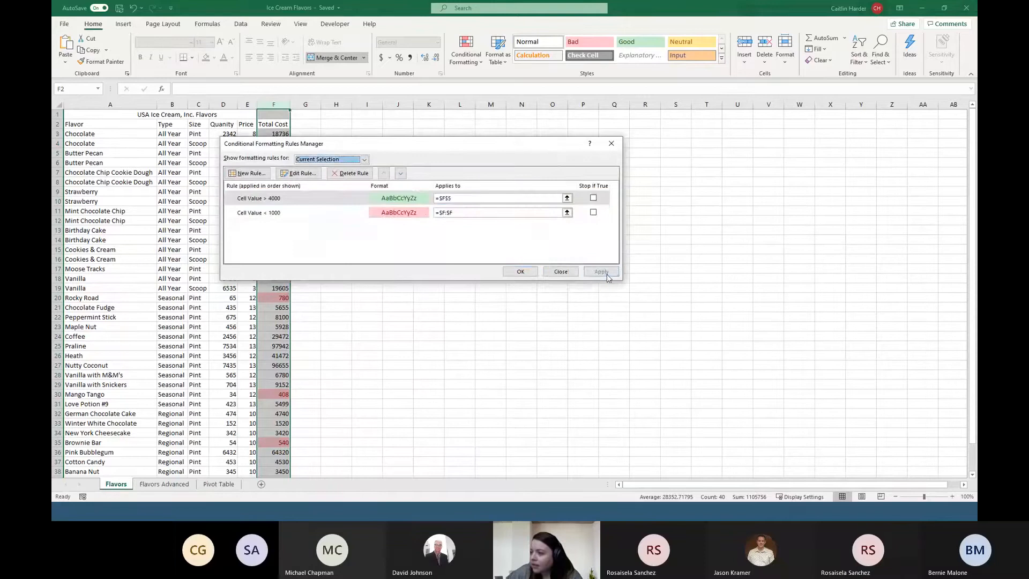
{"action": "left_click", "coordinate": [521, 271]}
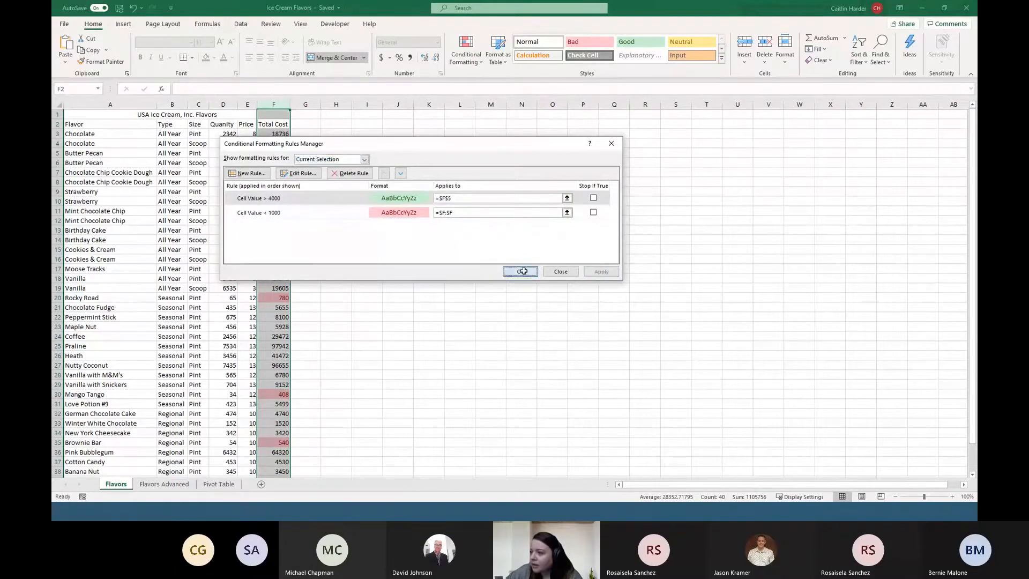
{"action": "left_click", "coordinate": [328, 261]}
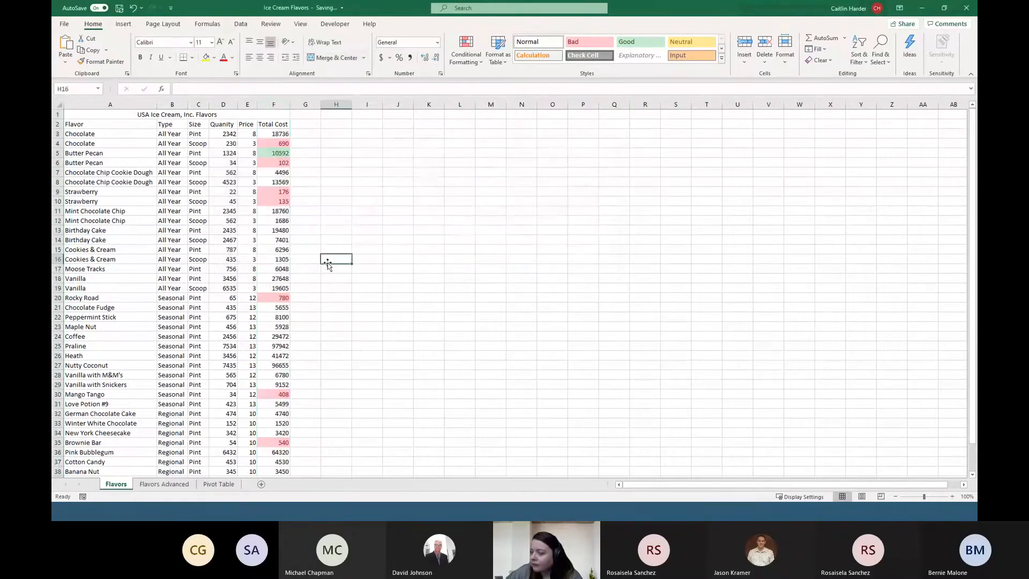
Step: Highlight cells greater than 4000 across the entire Total Cost column with Green Fill with Dark Green Text
{"action": "left_click", "coordinate": [271, 105]}
{"action": "left_click", "coordinate": [466, 52]}
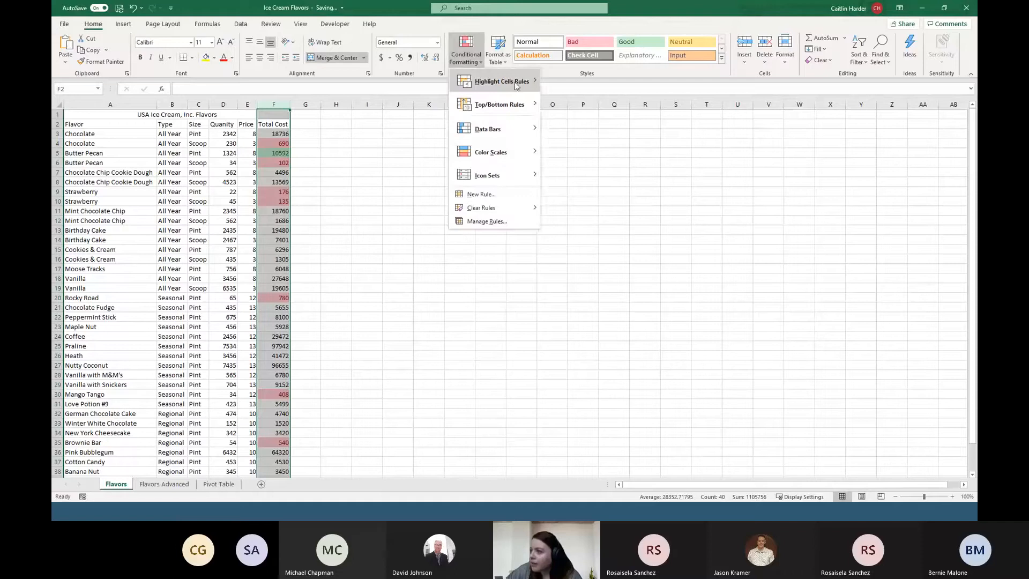
{"action": "mouse_move", "coordinate": [514, 82]}
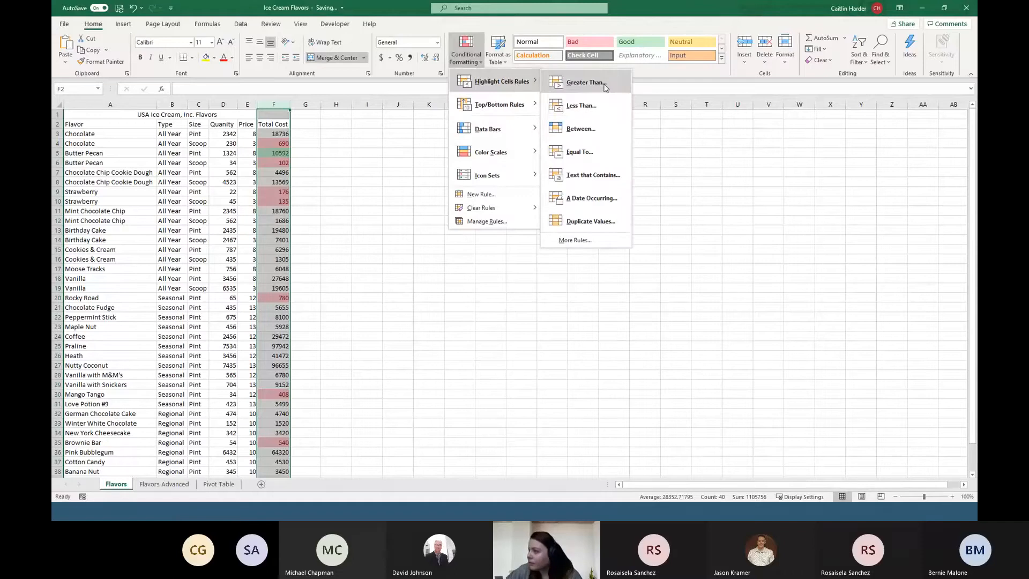
{"action": "left_click", "coordinate": [584, 82]}
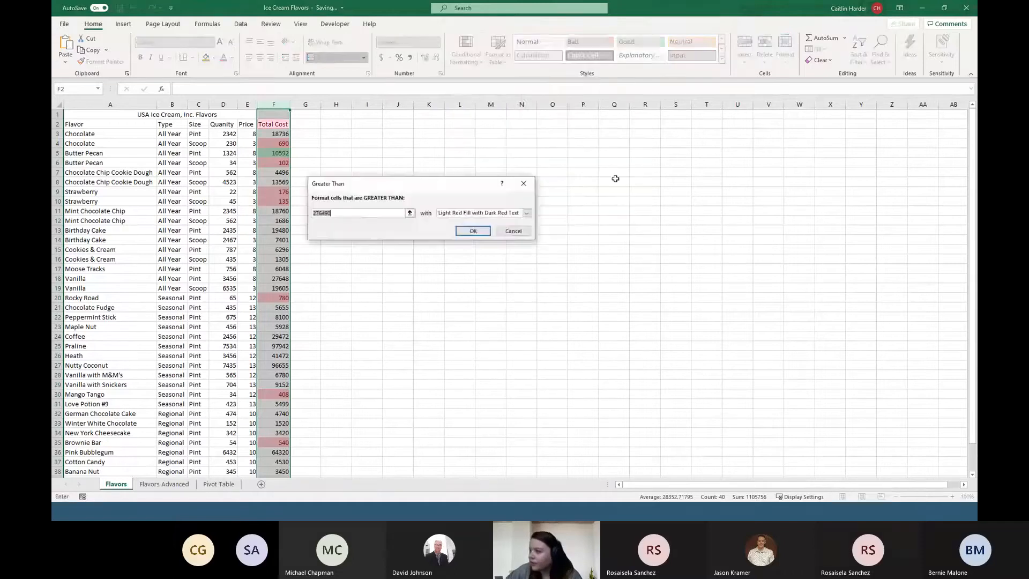
{"action": "left_click", "coordinate": [356, 212]}
{"action": "double_click", "coordinate": [356, 213]}
{"action": "type", "text": "4"}
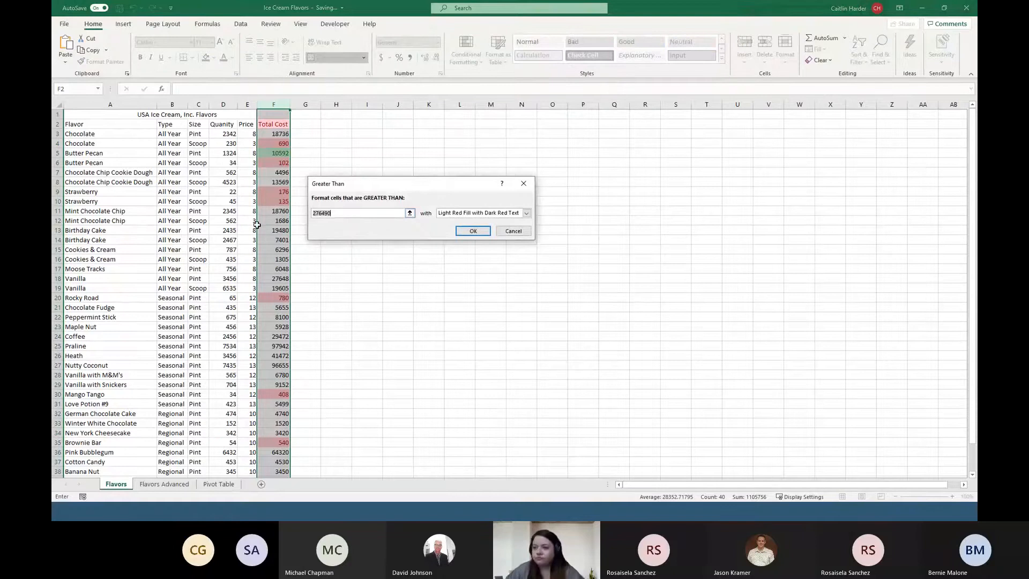
{"action": "type", "text": "000"}
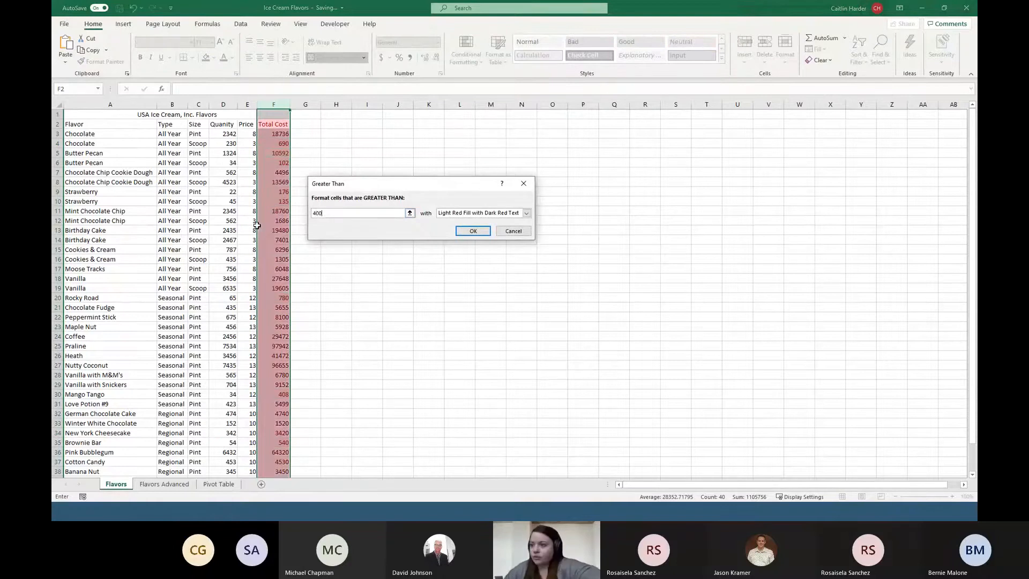
{"action": "left_click", "coordinate": [526, 213]}
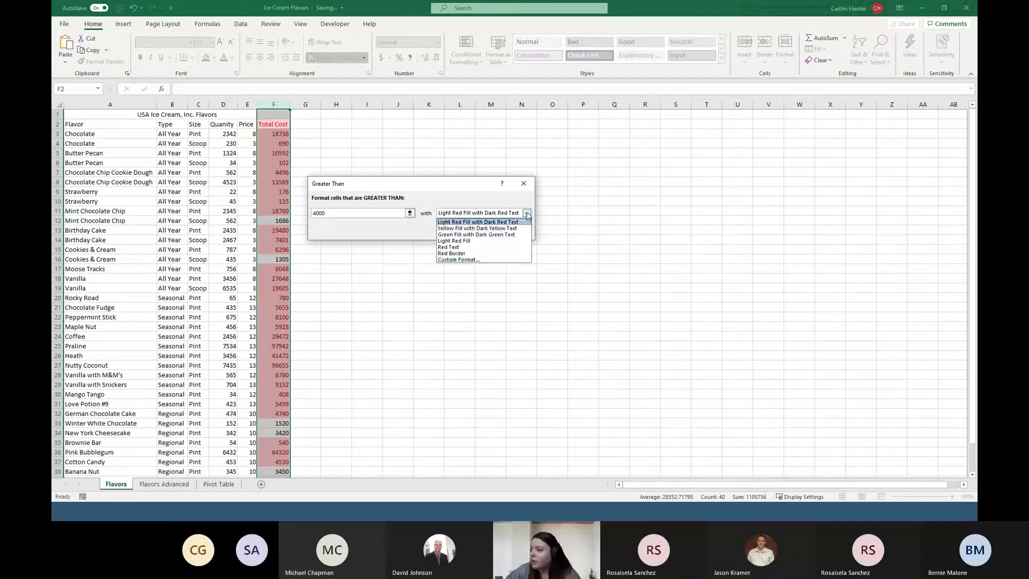
{"action": "left_click", "coordinate": [483, 235]}
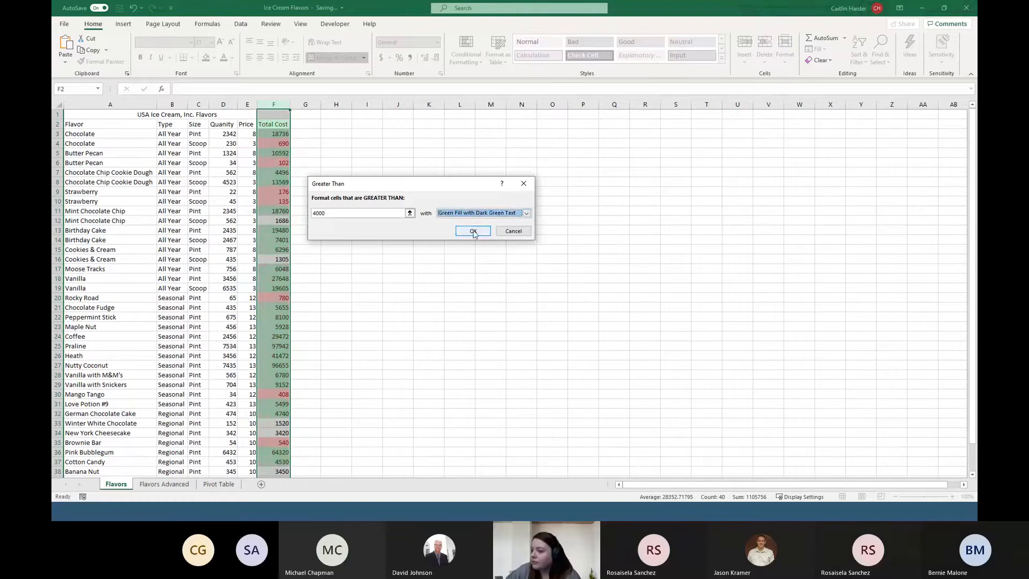
{"action": "left_click", "coordinate": [383, 211]}
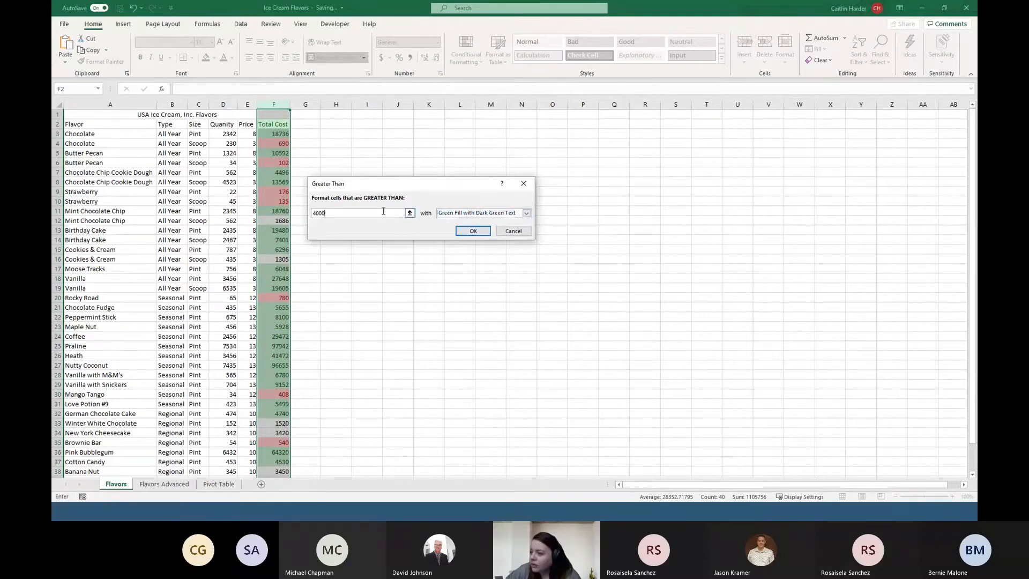
{"action": "left_click", "coordinate": [473, 231]}
{"action": "left_click", "coordinate": [368, 326]}
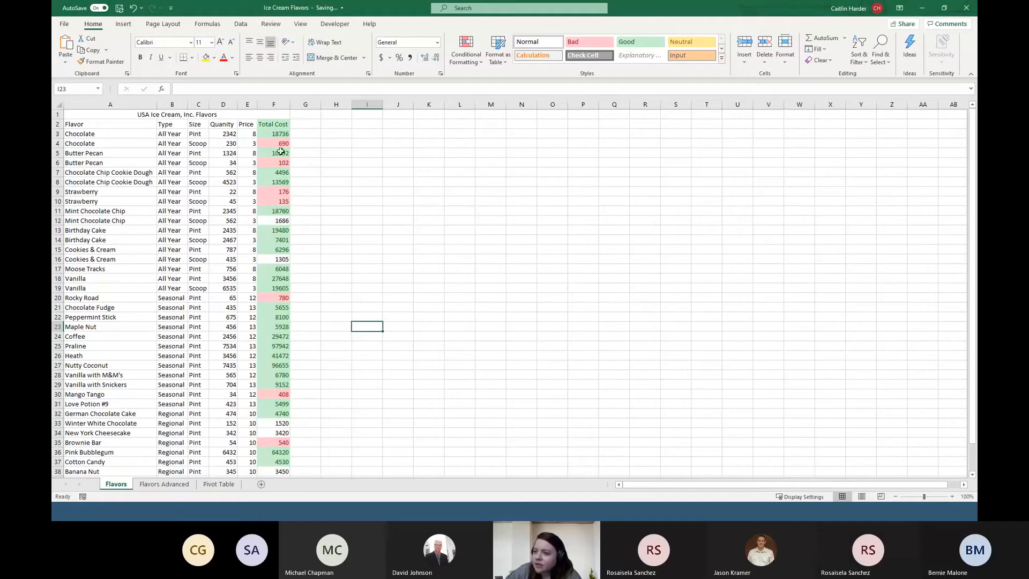
{"action": "left_click", "coordinate": [278, 124]}
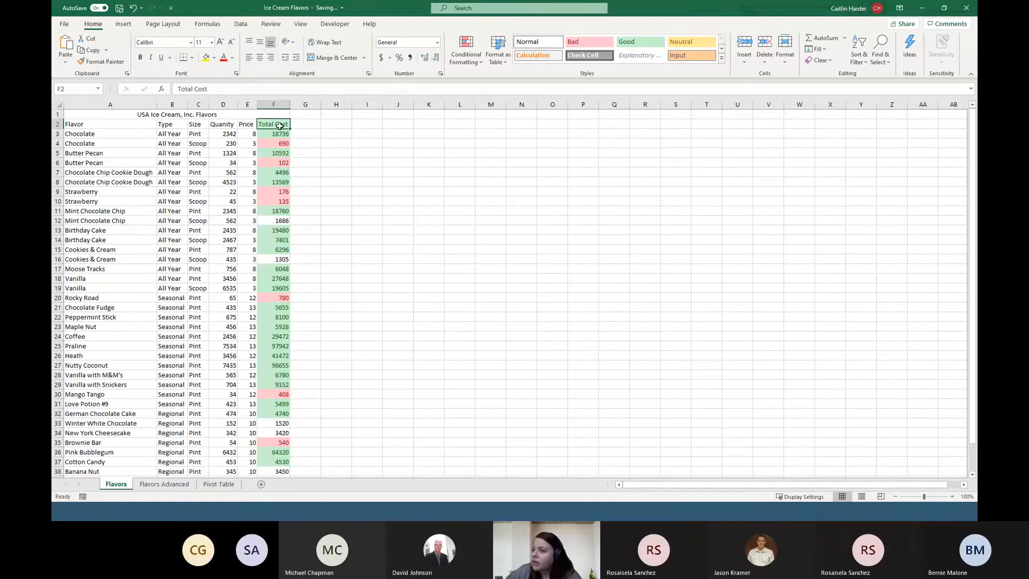
{"action": "left_click", "coordinate": [399, 239]}
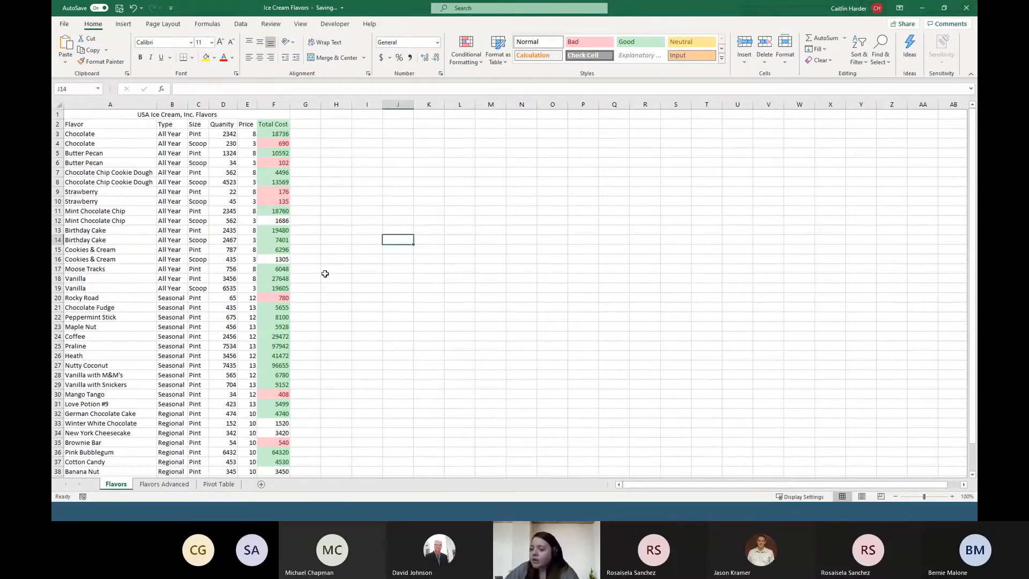
{"action": "scroll", "coordinate": [324, 273], "scroll_direction": "down", "scroll_amount": 1}
{"action": "scroll", "coordinate": [323, 286], "scroll_direction": "up", "scroll_amount": 1}
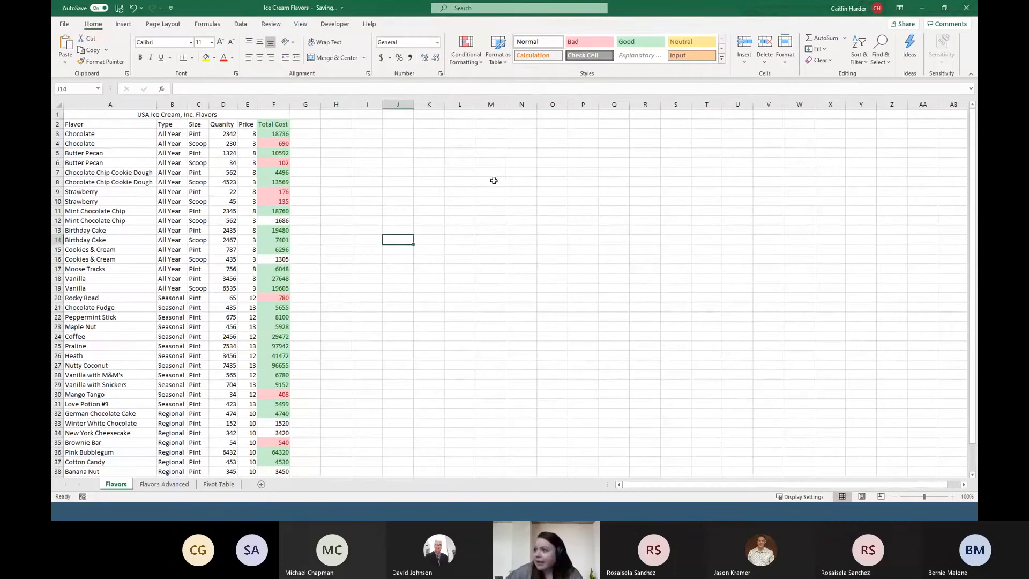
Step: Review the Top/Bottom, Data Bars and Icon Sets conditional formatting options and the new rule settings without creating a rule
{"action": "left_click", "coordinate": [464, 58]}
{"action": "mouse_move", "coordinate": [505, 108]}
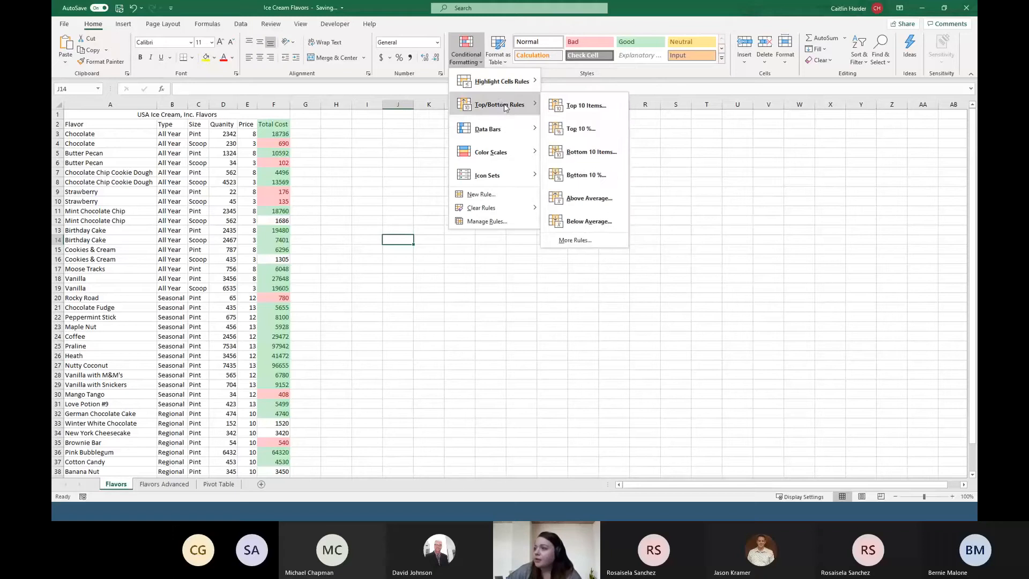
{"action": "mouse_move", "coordinate": [499, 132]}
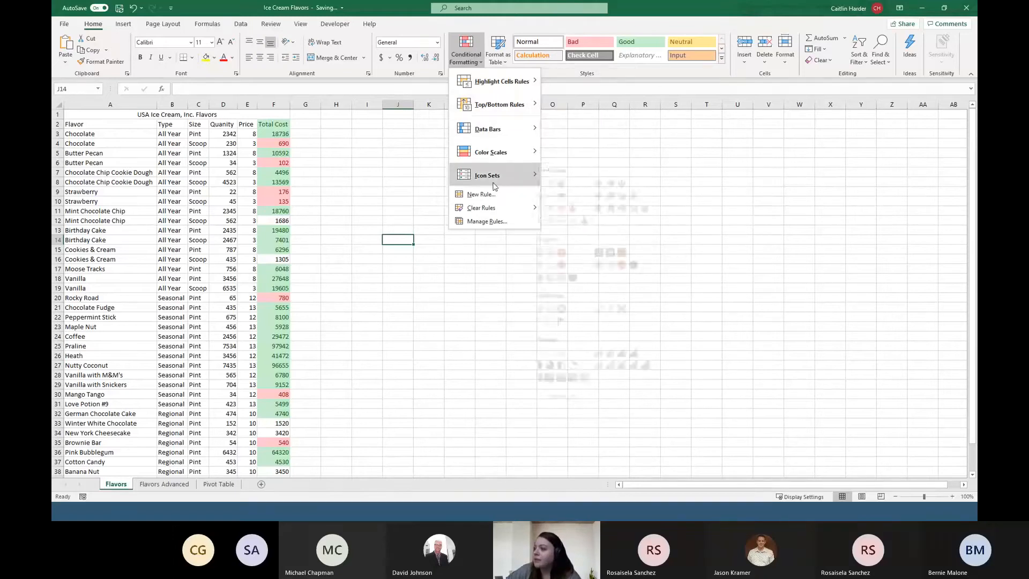
{"action": "mouse_move", "coordinate": [493, 180]}
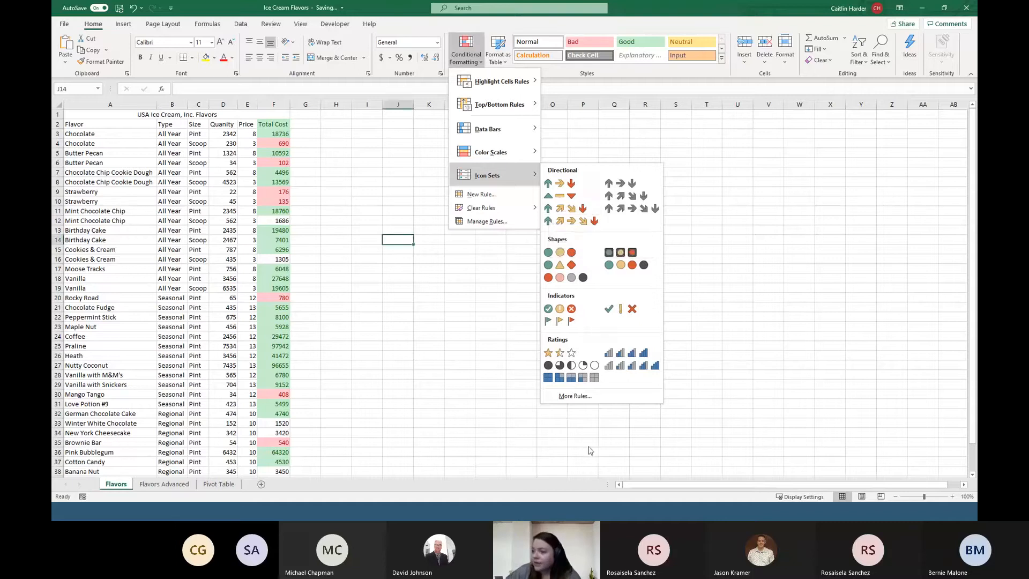
{"action": "left_click", "coordinate": [500, 222]}
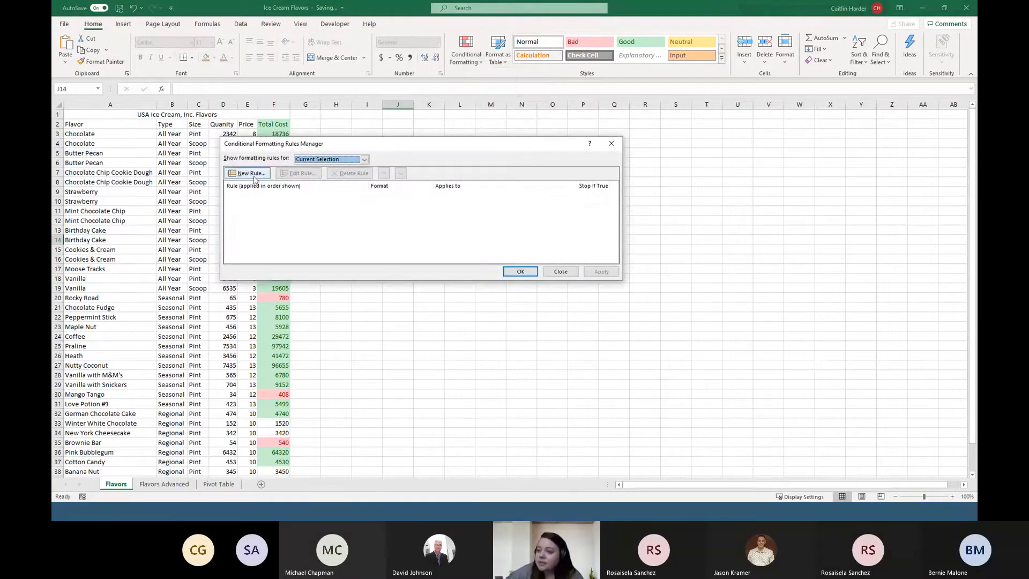
{"action": "left_click", "coordinate": [252, 173]}
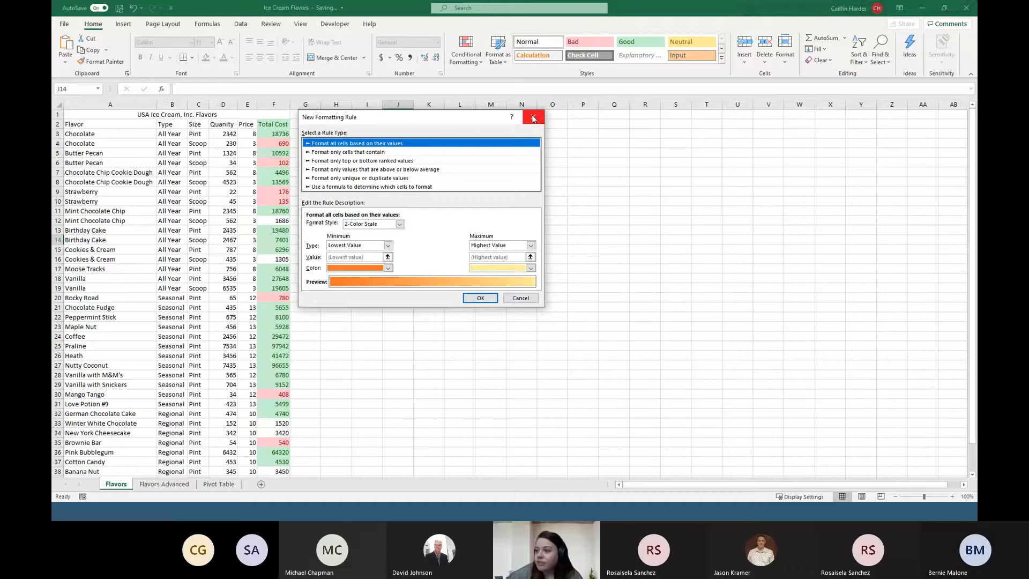
{"action": "left_click", "coordinate": [534, 118]}
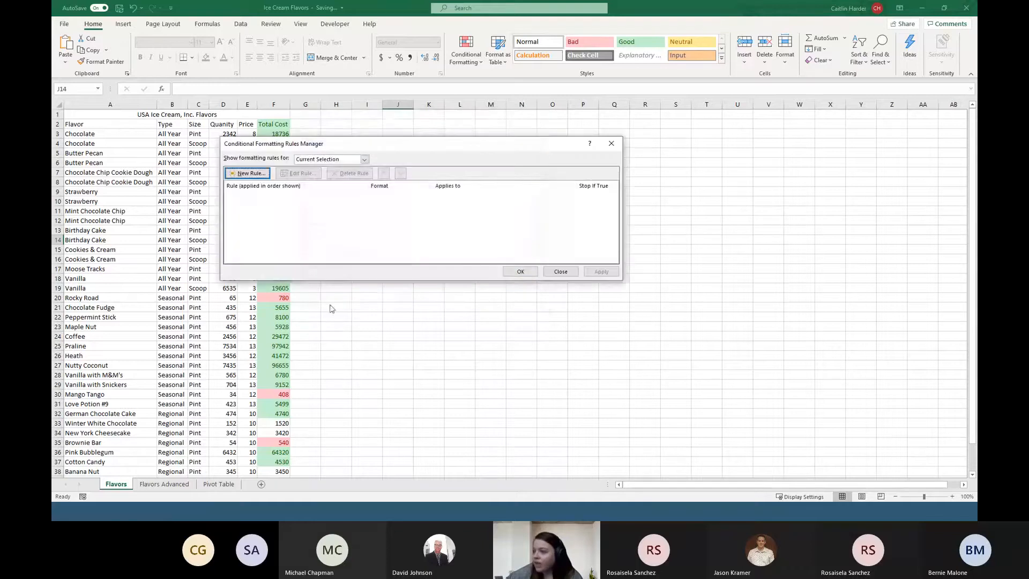
{"action": "left_click", "coordinate": [612, 144]}
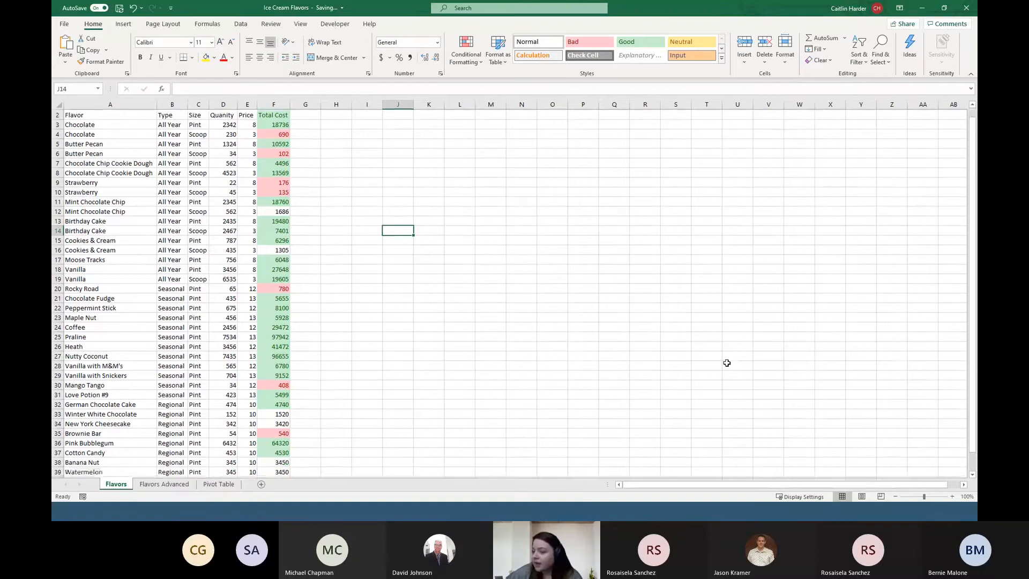
Step: Examine the Total Cost highlighting down past the last data row and the formula in F3 that uses the first Chocolate row's quantity and price
{"action": "scroll", "coordinate": [727, 363], "scroll_direction": "down", "scroll_amount": 4}
{"action": "scroll", "coordinate": [284, 384], "scroll_direction": "up", "scroll_amount": 4}
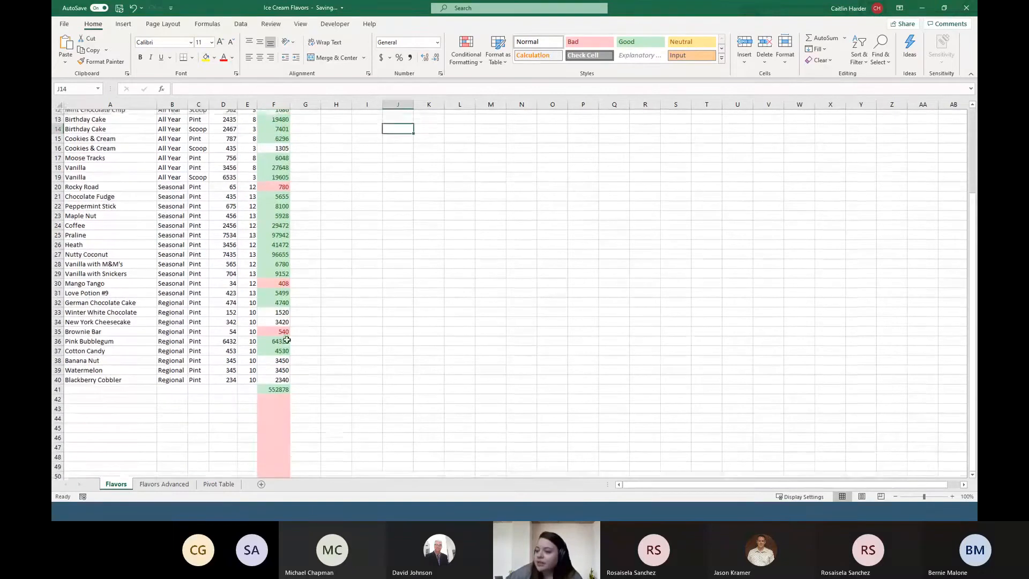
{"action": "left_click", "coordinate": [278, 134]}
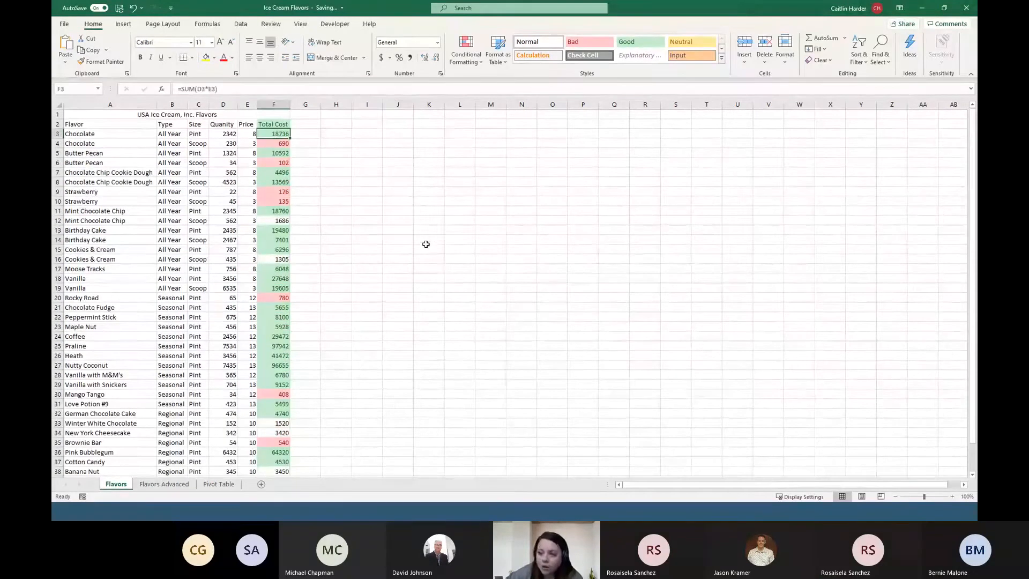
{"action": "left_click", "coordinate": [229, 137]}
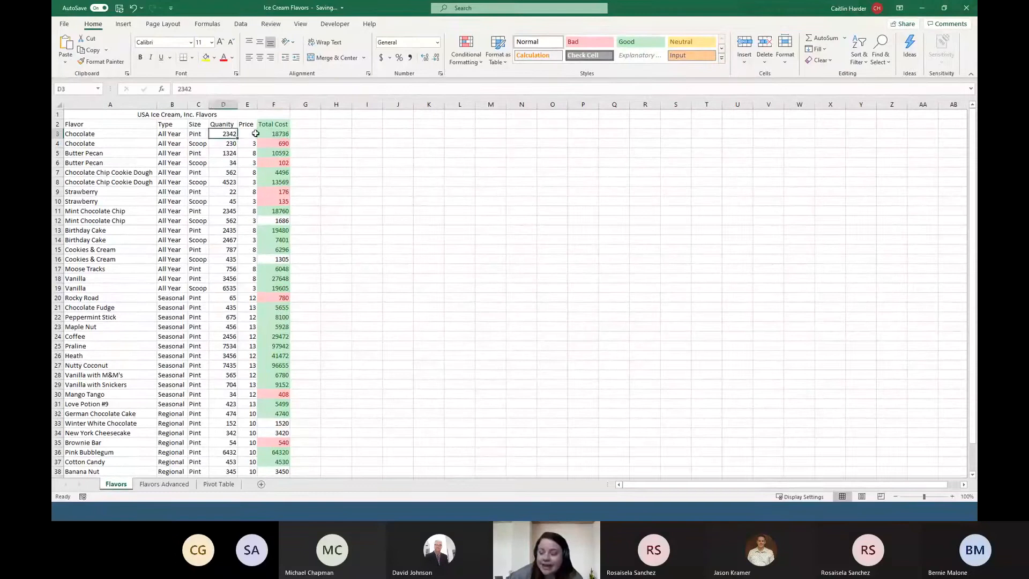
{"action": "left_click", "coordinate": [276, 135]}
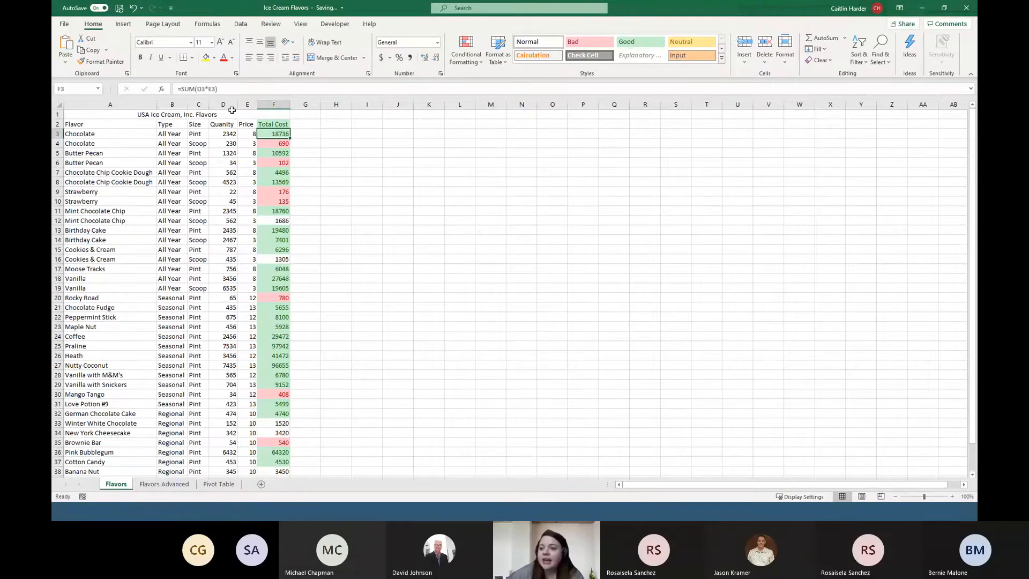
{"action": "left_click", "coordinate": [207, 88]}
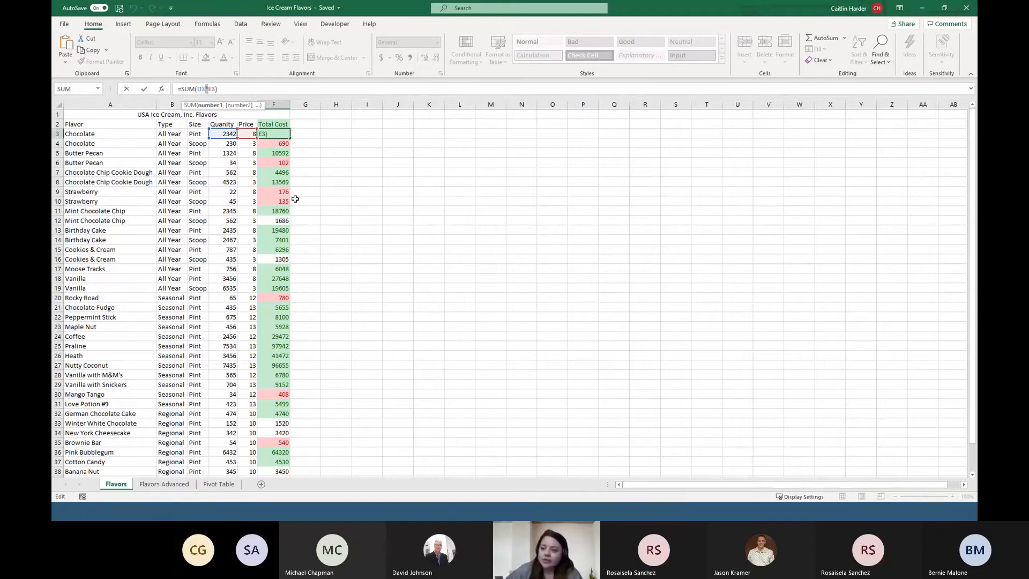
{"action": "left_click", "coordinate": [336, 170]}
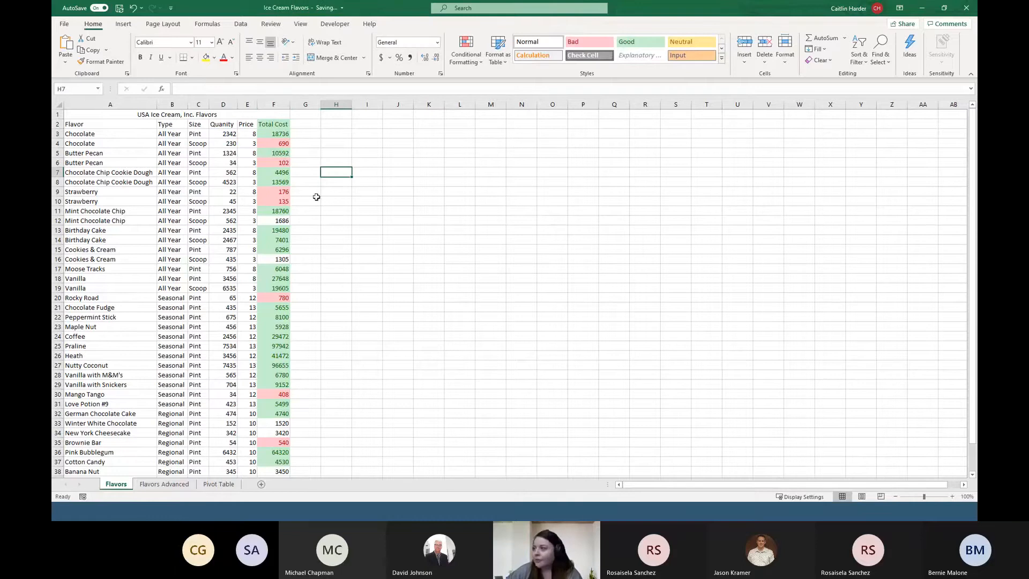
{"action": "left_click", "coordinate": [842, 42]}
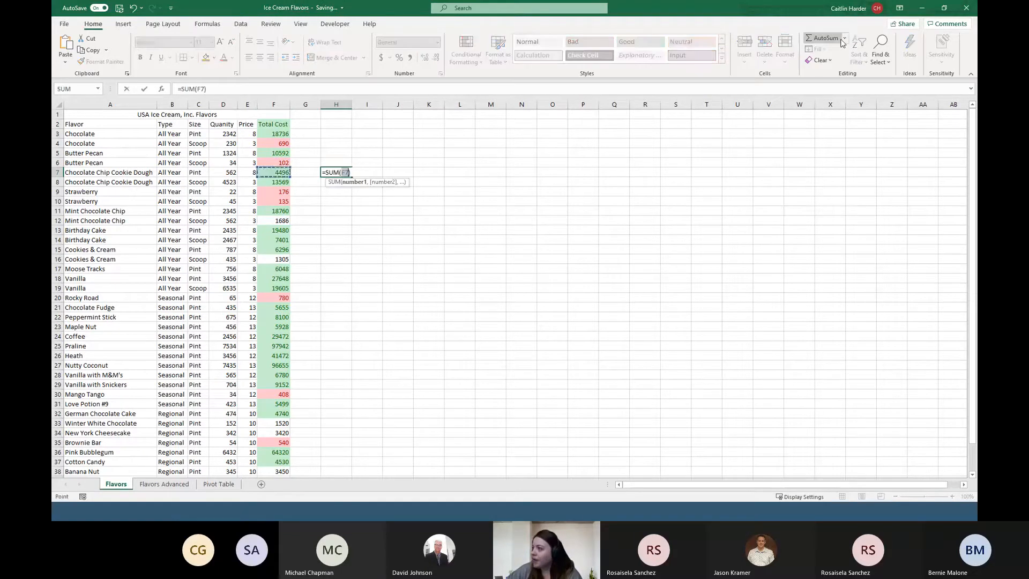
{"action": "left_click", "coordinate": [846, 37]}
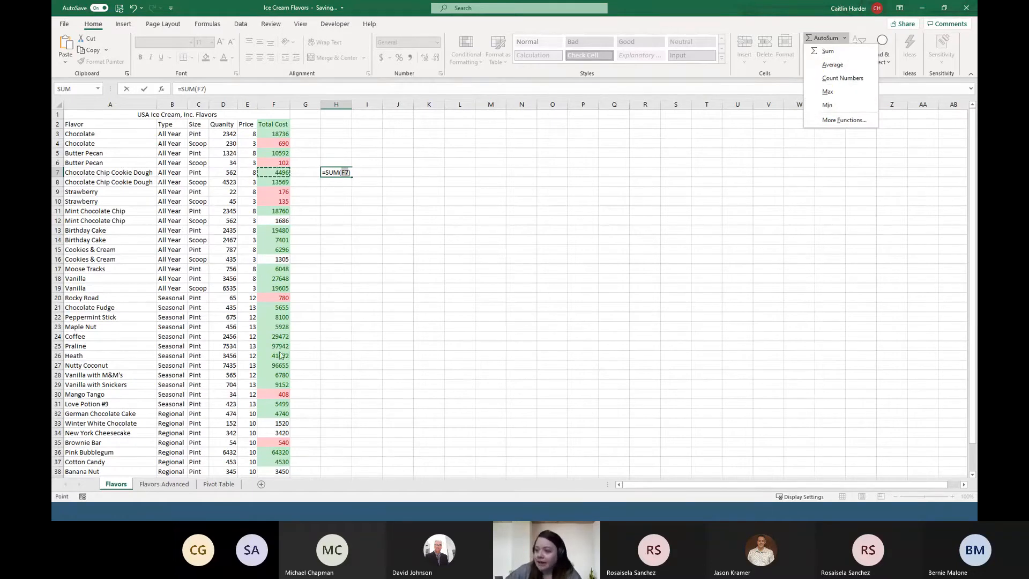
{"action": "left_click", "coordinate": [366, 196]}
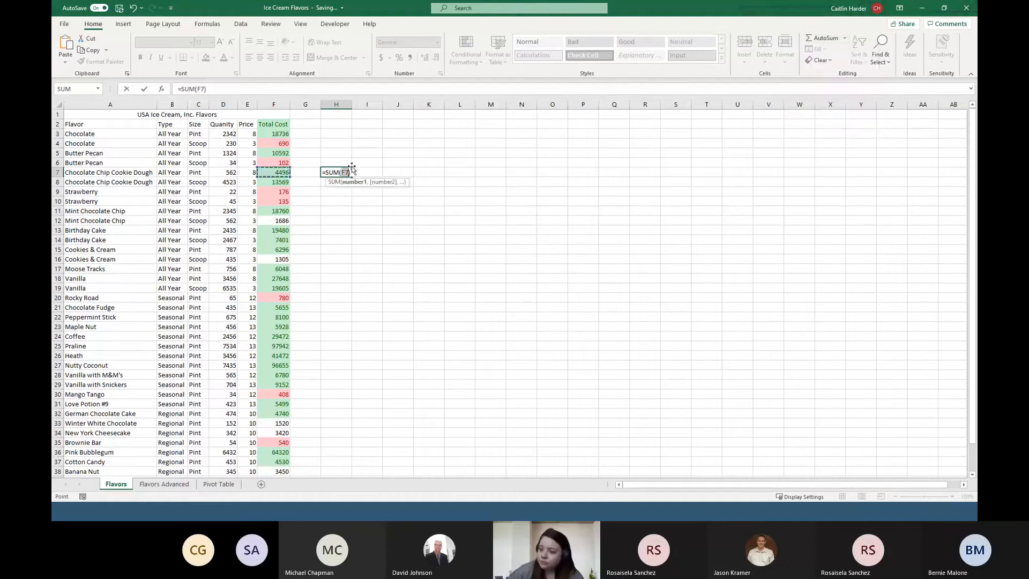
{"action": "left_click", "coordinate": [399, 257]}
{"action": "key", "text": "Return"}
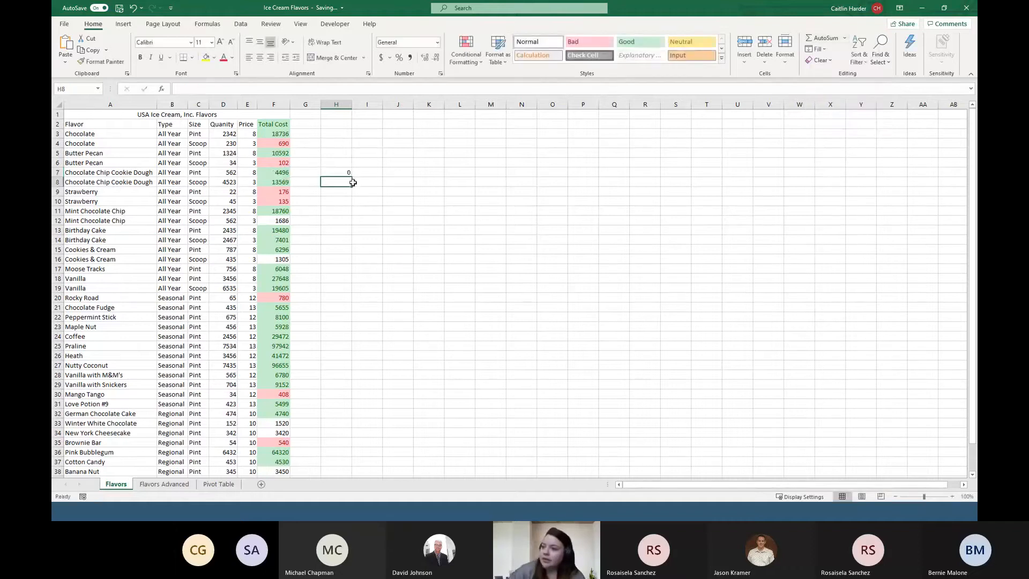
{"action": "left_click", "coordinate": [345, 172]}
{"action": "key", "text": "BackSpace"}
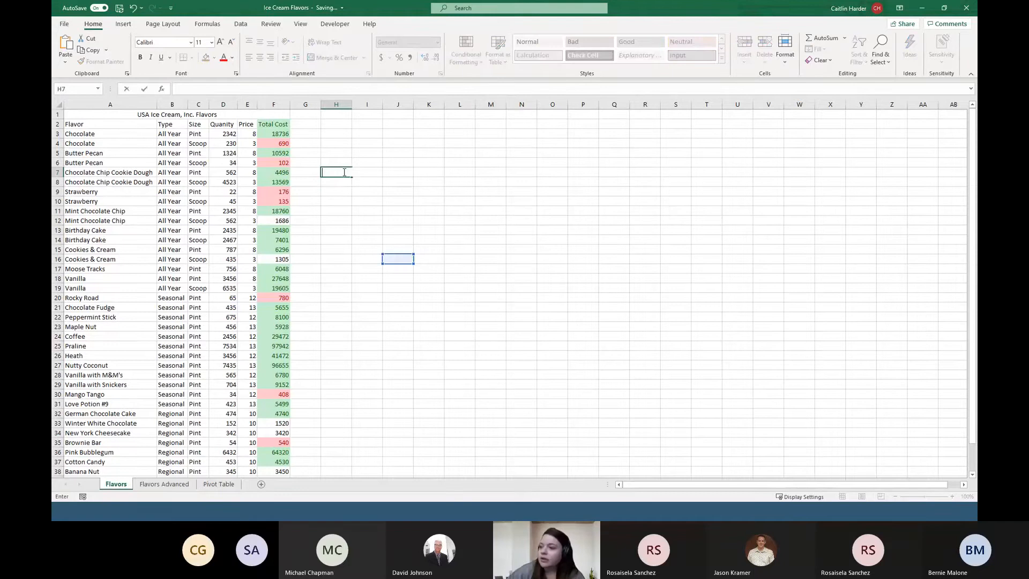
Step: Delete the existing sum in cell F41 beneath the Total Cost column
{"action": "scroll", "coordinate": [356, 237], "scroll_direction": "down", "scroll_amount": 5}
{"action": "left_click", "coordinate": [278, 357]}
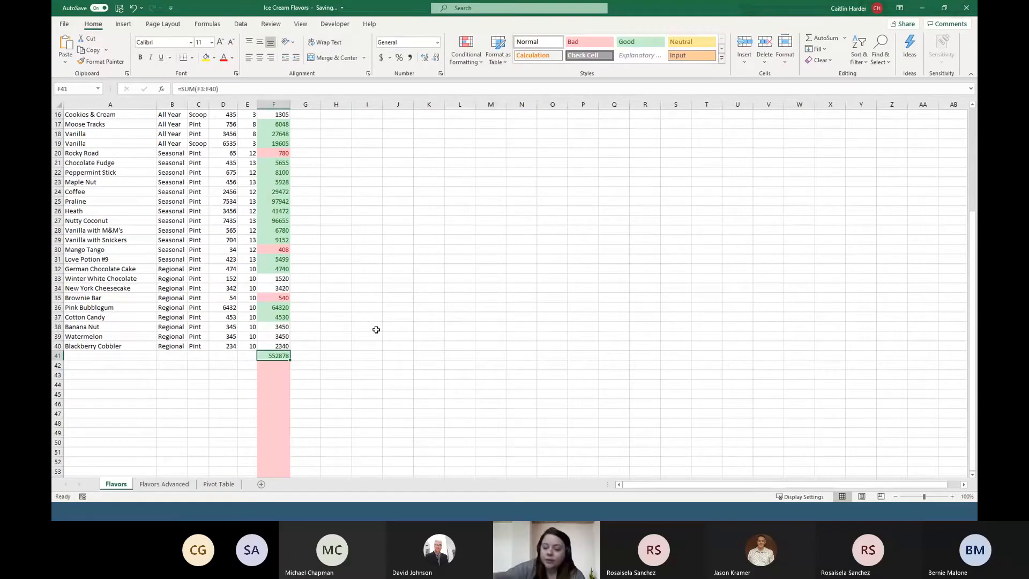
{"action": "key", "text": "Delete"}
{"action": "left_click", "coordinate": [376, 329]}
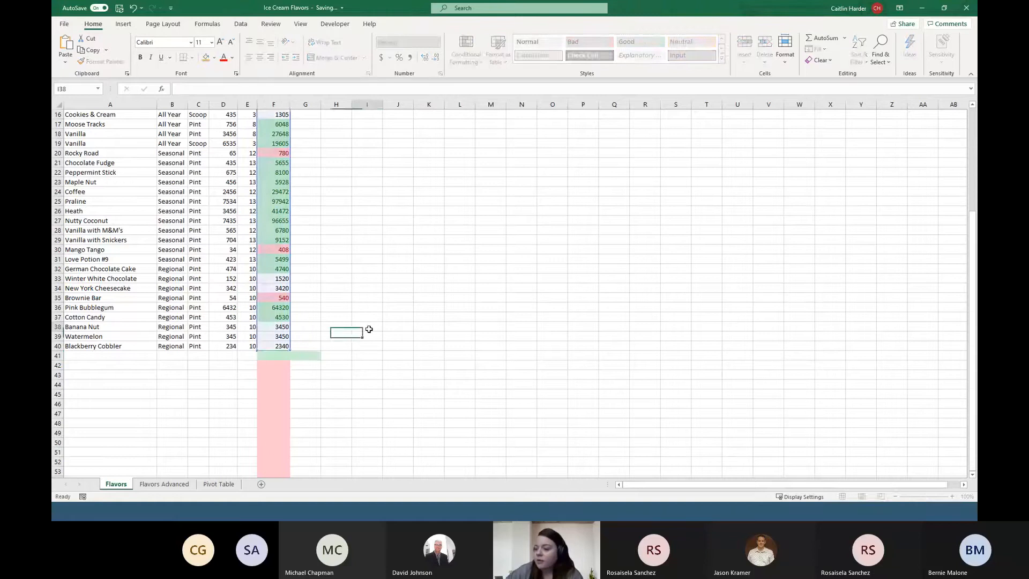
{"action": "scroll", "coordinate": [301, 350], "scroll_direction": "up", "scroll_amount": 1}
Step: Total the Total Cost values in cell F41 with AutoSum, using the range F3:F40
{"action": "left_click", "coordinate": [283, 384]}
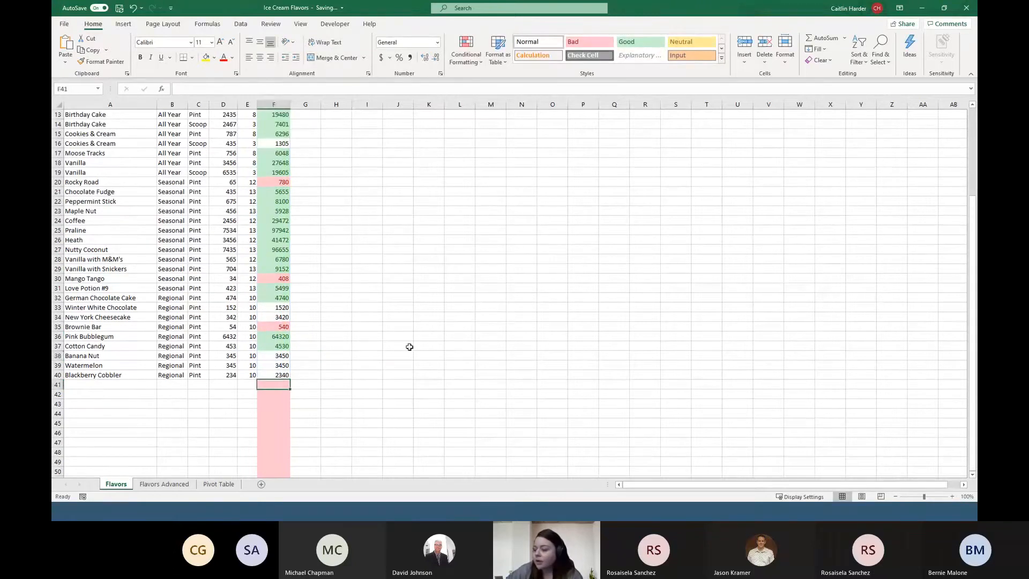
{"action": "scroll", "coordinate": [416, 347], "scroll_direction": "up", "scroll_amount": 4}
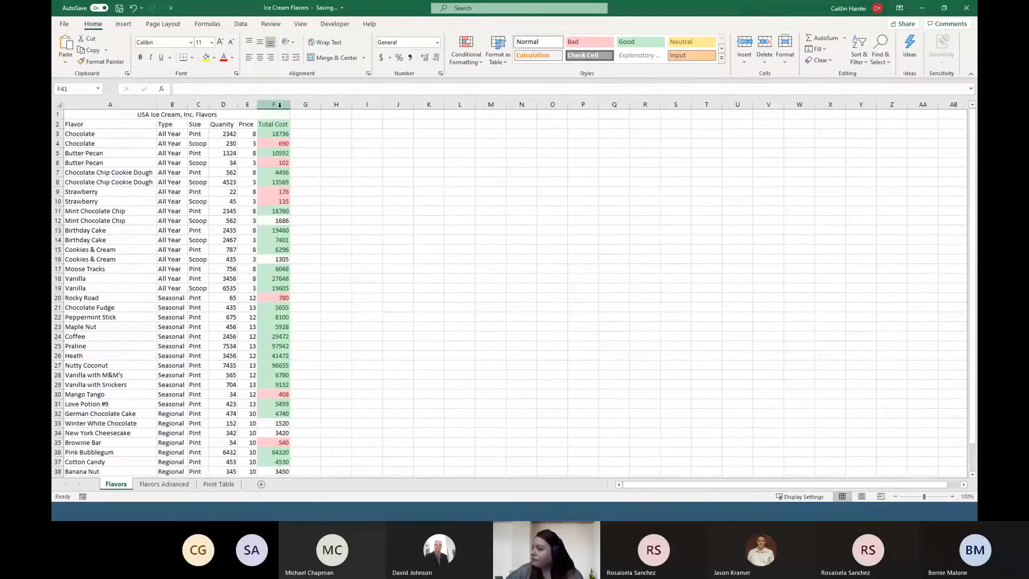
{"action": "left_click", "coordinate": [825, 38]}
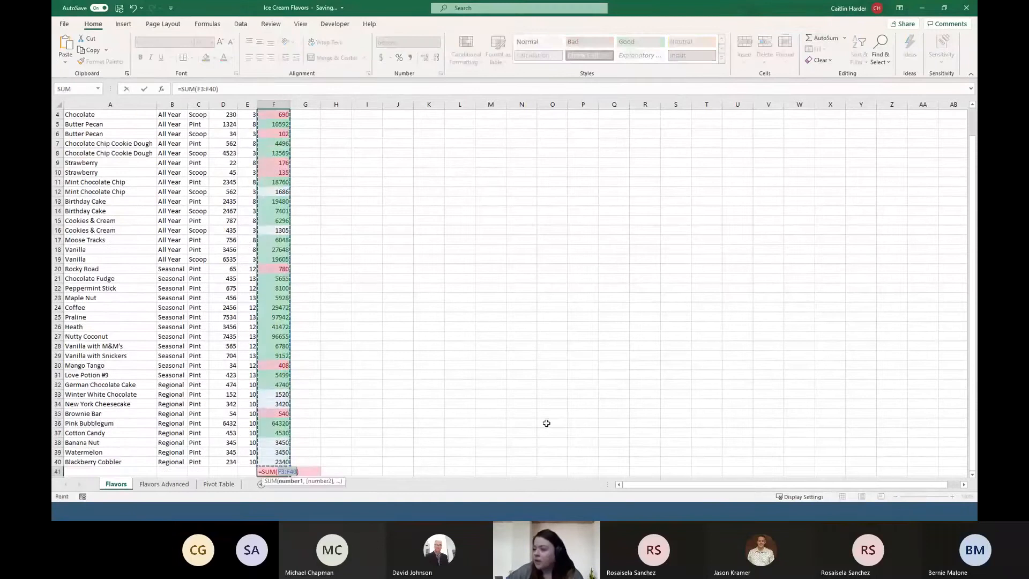
{"action": "scroll", "coordinate": [363, 384], "scroll_direction": "up", "scroll_amount": 2}
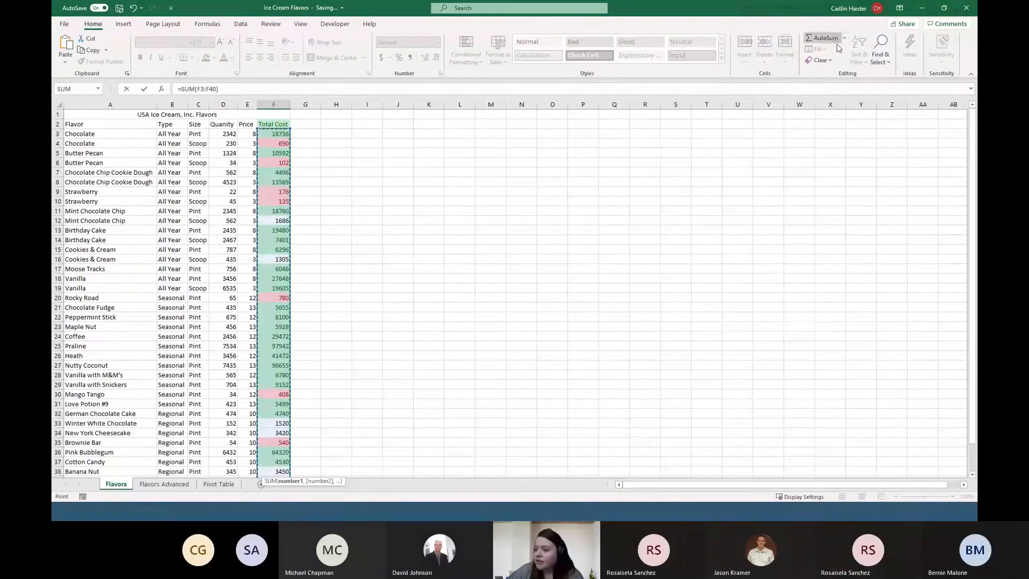
{"action": "scroll", "coordinate": [283, 200], "scroll_direction": "down", "scroll_amount": 1}
{"action": "scroll", "coordinate": [283, 199], "scroll_direction": "down", "scroll_amount": 4}
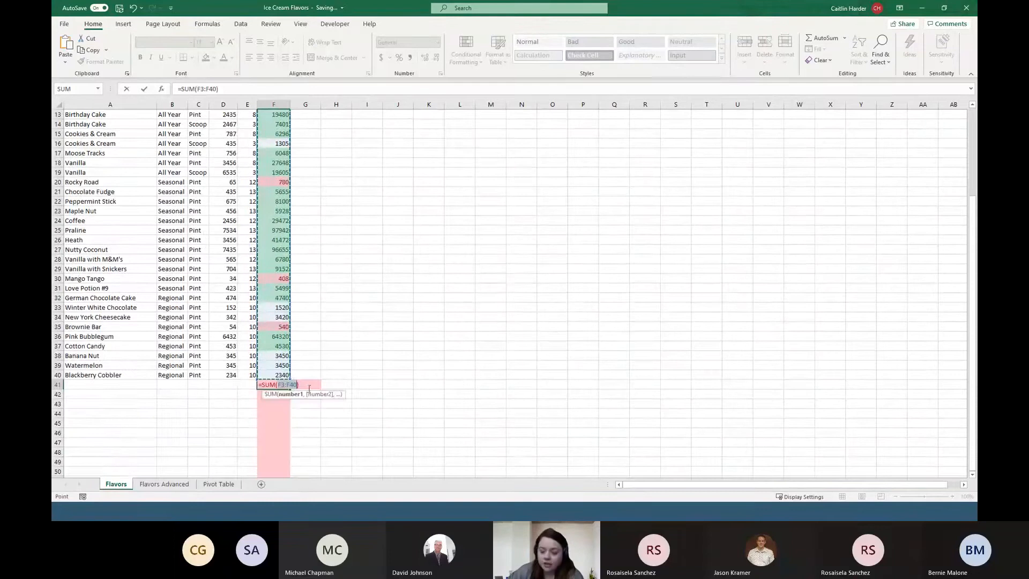
{"action": "key", "text": "Return"}
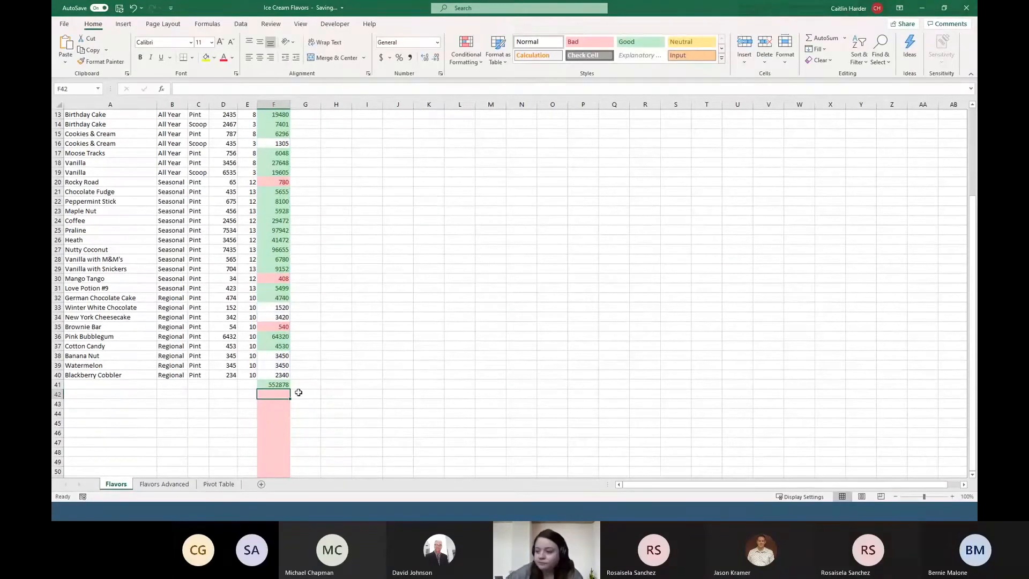
Step: Review the additional AutoSum functions and the Insert Function list of most recently used functions without inserting one
{"action": "scroll", "coordinate": [283, 385], "scroll_direction": "up", "scroll_amount": 4}
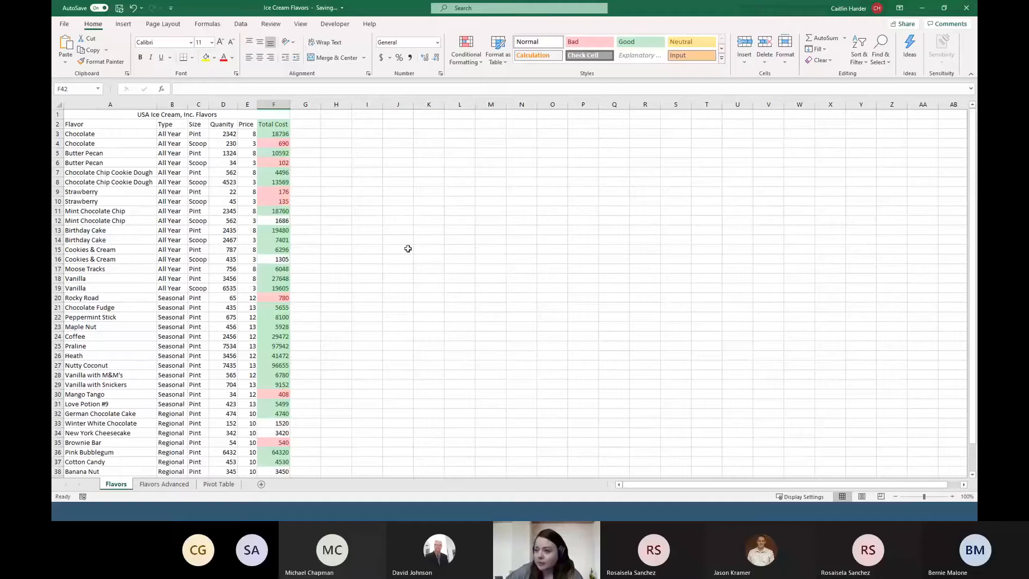
{"action": "left_click", "coordinate": [845, 39]}
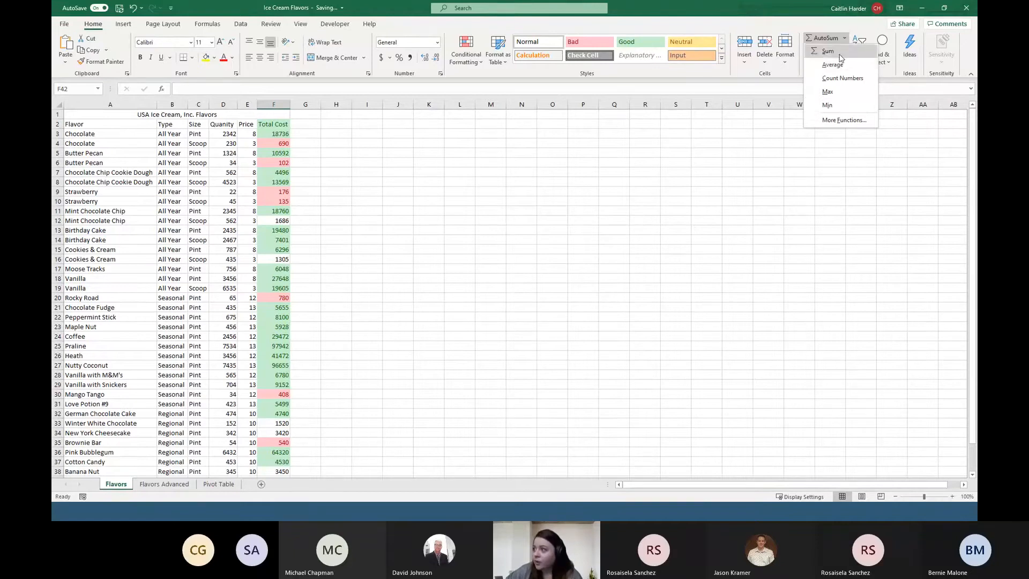
{"action": "left_click", "coordinate": [852, 119]}
{"action": "scroll", "coordinate": [382, 207], "scroll_direction": "down", "scroll_amount": 1}
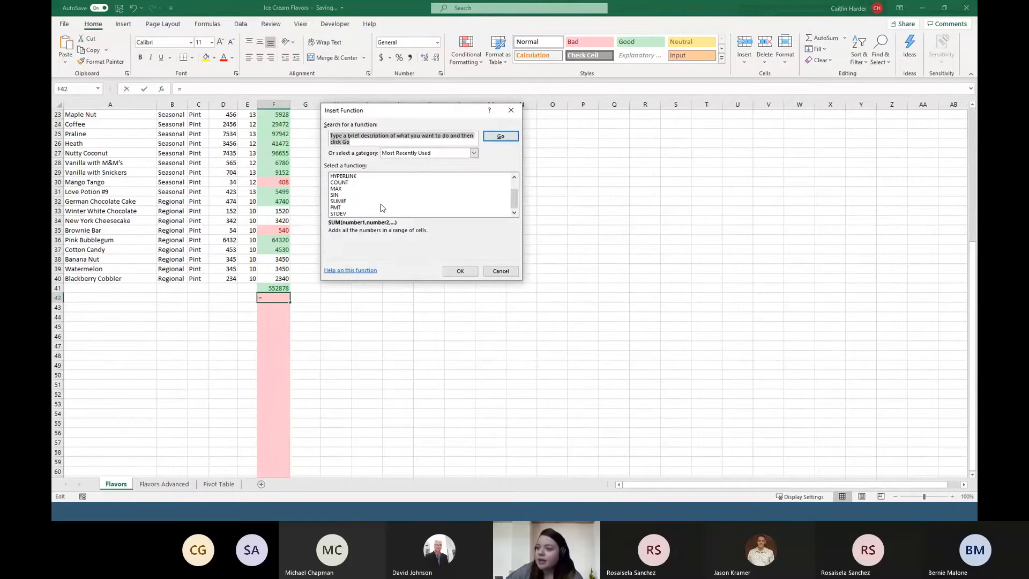
{"action": "scroll", "coordinate": [383, 207], "scroll_direction": "up", "scroll_amount": 1}
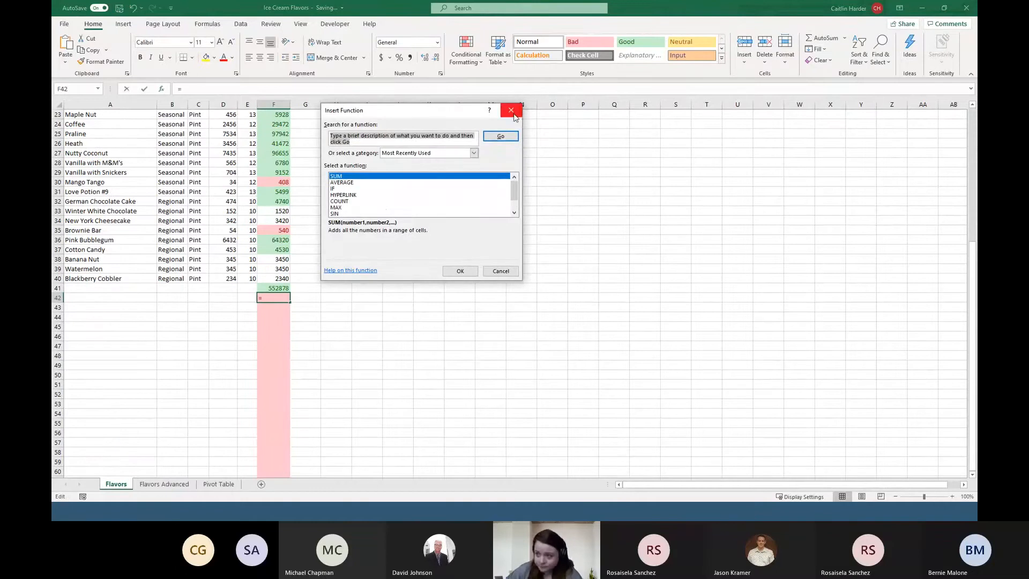
{"action": "scroll", "coordinate": [425, 210], "scroll_direction": "down", "scroll_amount": 1}
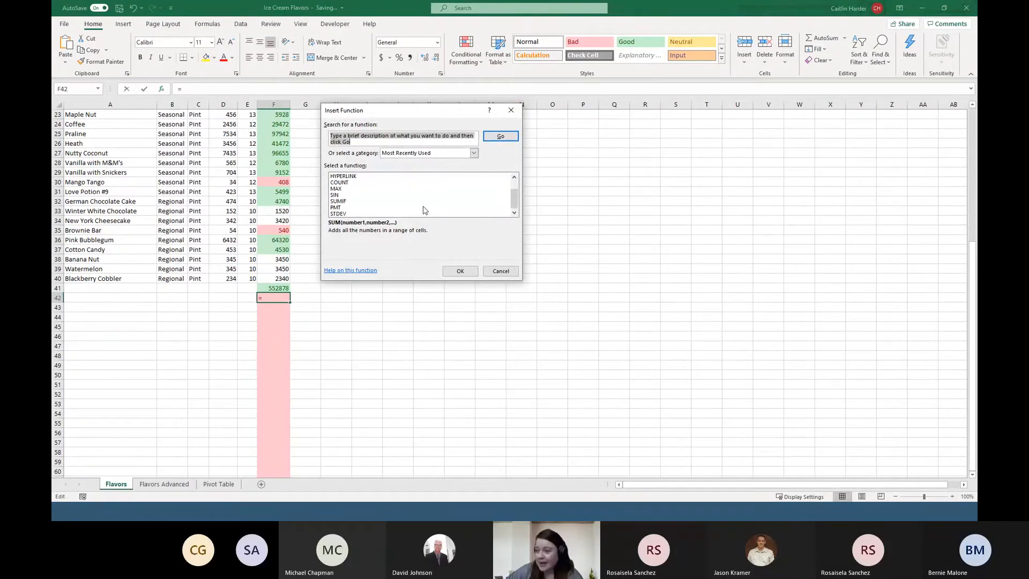
{"action": "left_click", "coordinate": [511, 110]}
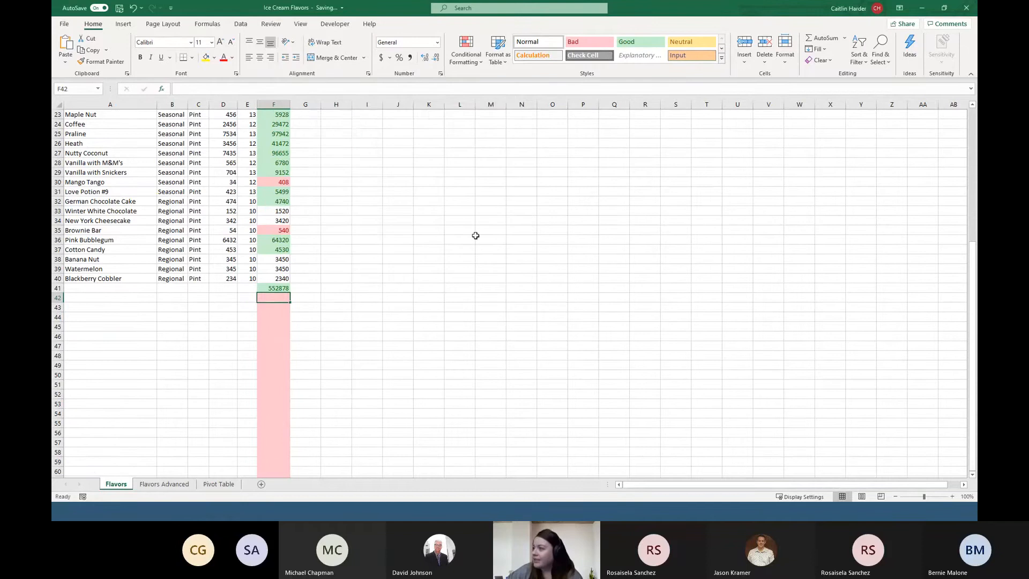
{"action": "scroll", "coordinate": [443, 294], "scroll_direction": "up", "scroll_amount": 7}
{"action": "scroll", "coordinate": [443, 295], "scroll_direction": "up", "scroll_amount": 1}
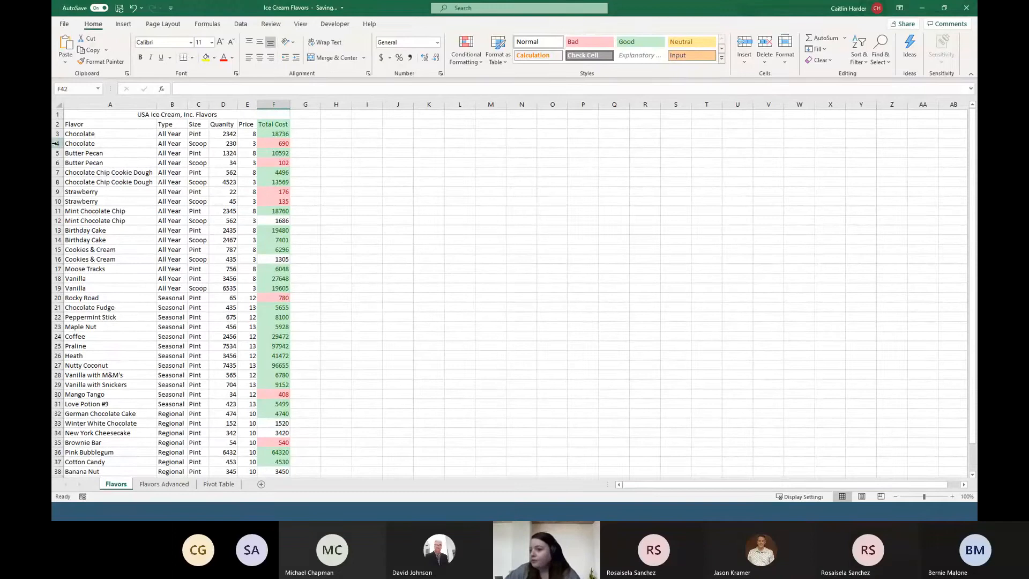
Step: Narrow the Flavor column so long names are cut off, and wrap the text of Chocolate Chip Cookie Dough in A7
{"action": "left_click_drag", "start_coordinate": [156, 106], "coordinate": [106, 106]}
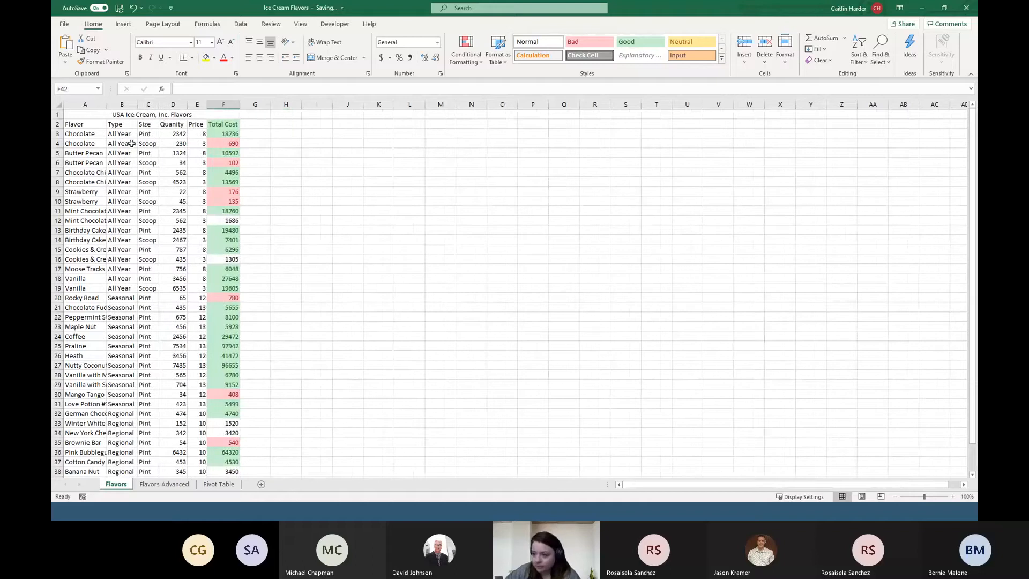
{"action": "left_click_drag", "start_coordinate": [93, 171], "coordinate": [93, 327]}
{"action": "left_click", "coordinate": [91, 172]}
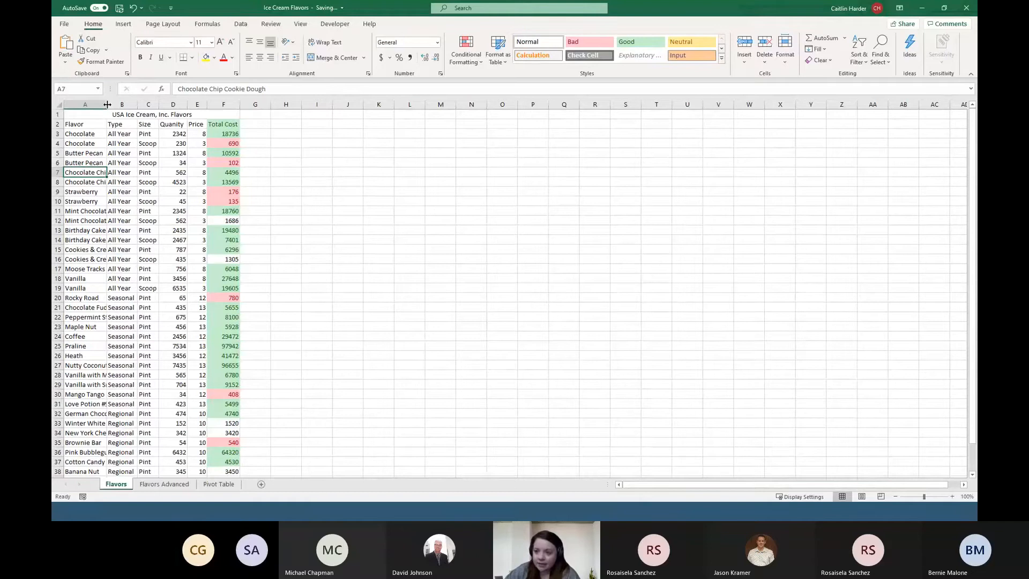
{"action": "left_click", "coordinate": [325, 41]}
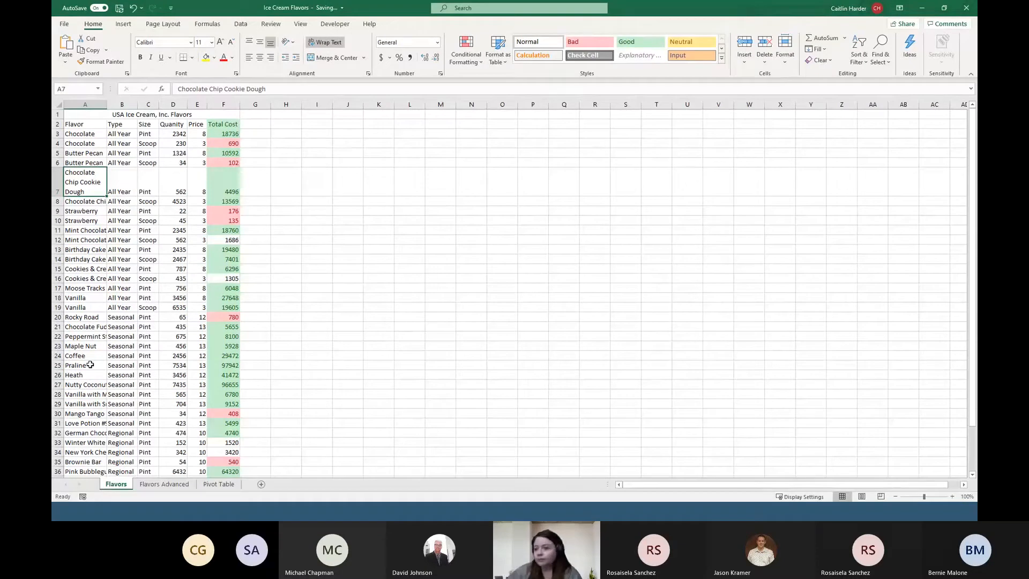
{"action": "left_click", "coordinate": [141, 172]}
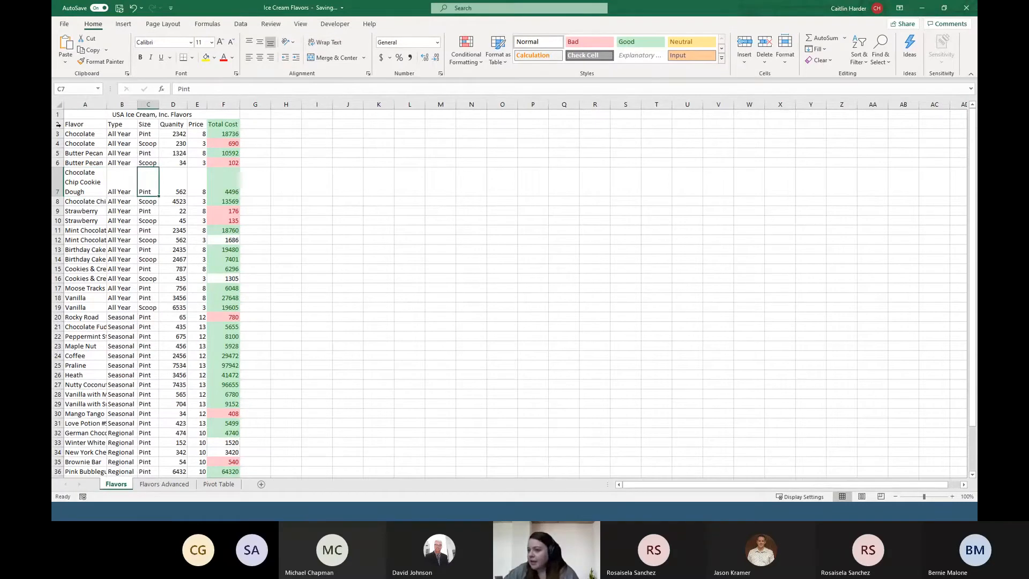
Step: Middle-align the whole worksheet vertically and center it horizontally, trying left and right alignment before settling on center
{"action": "left_click", "coordinate": [58, 104]}
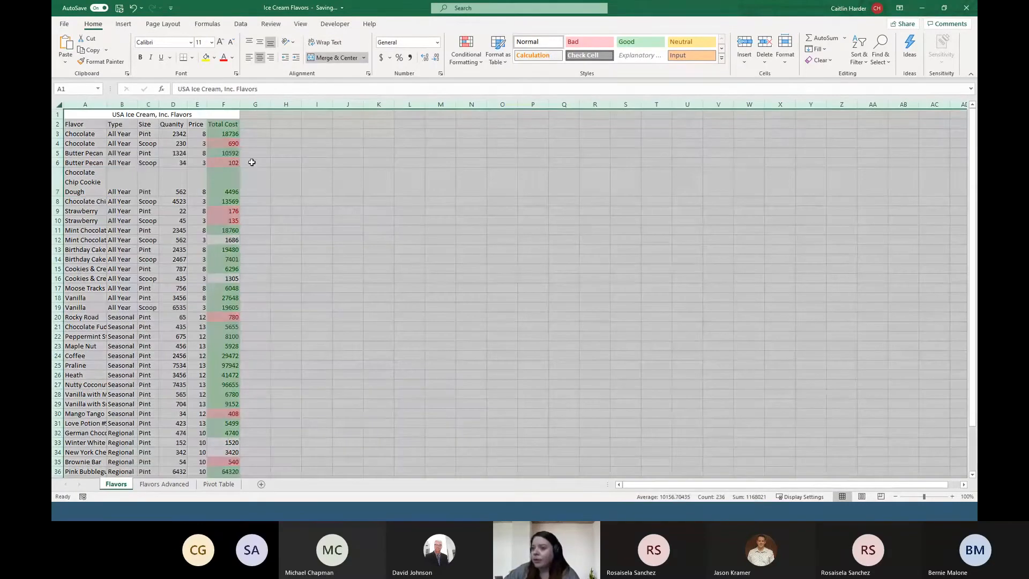
{"action": "left_click", "coordinate": [260, 42]}
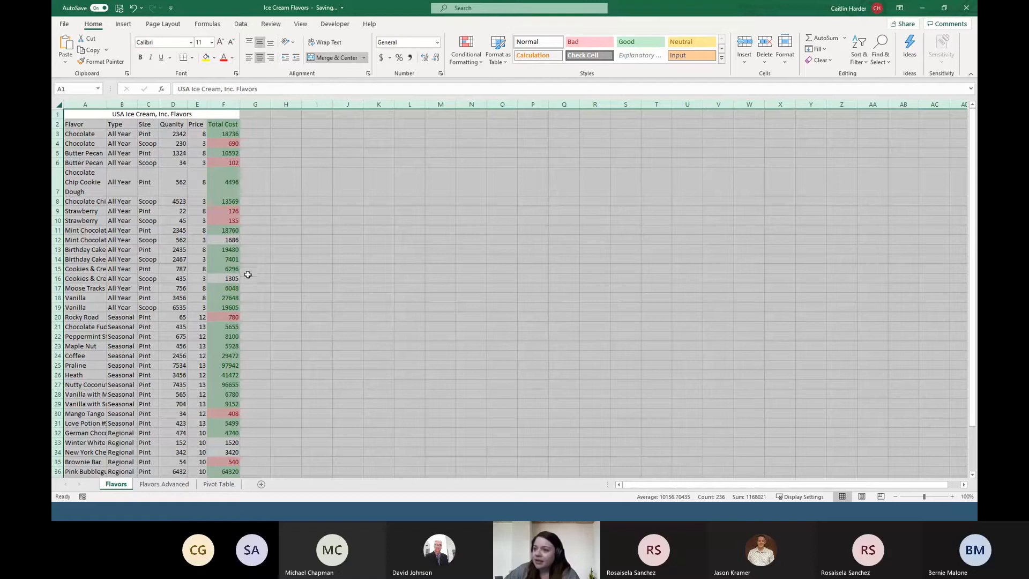
{"action": "left_click", "coordinate": [248, 61]}
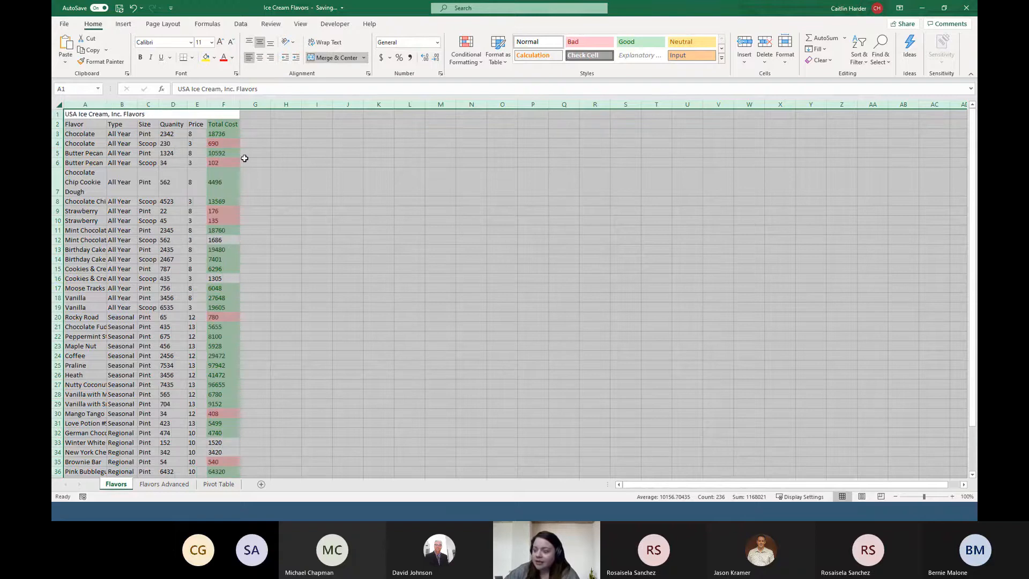
{"action": "left_click", "coordinate": [271, 58]}
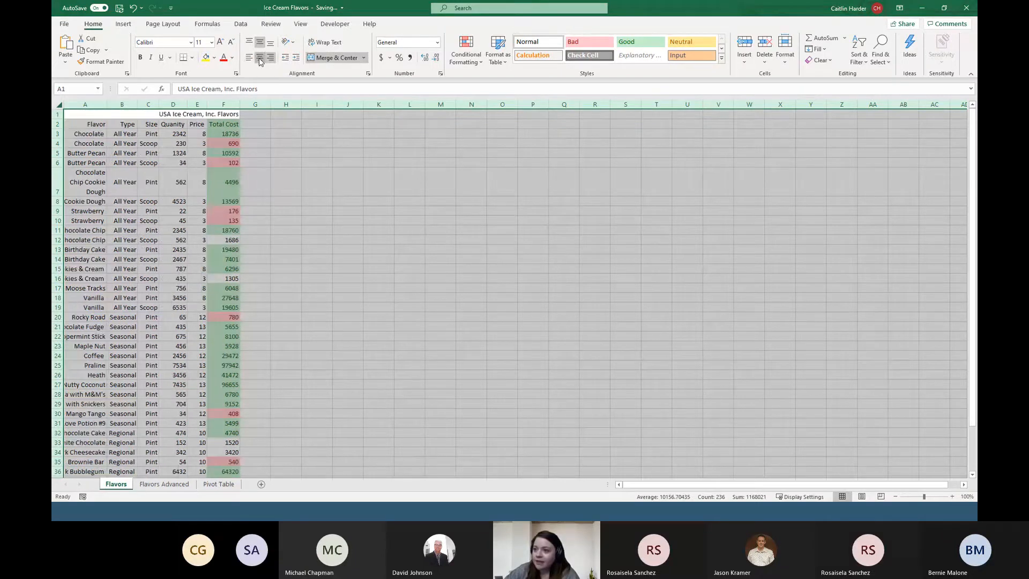
{"action": "left_click", "coordinate": [260, 59]}
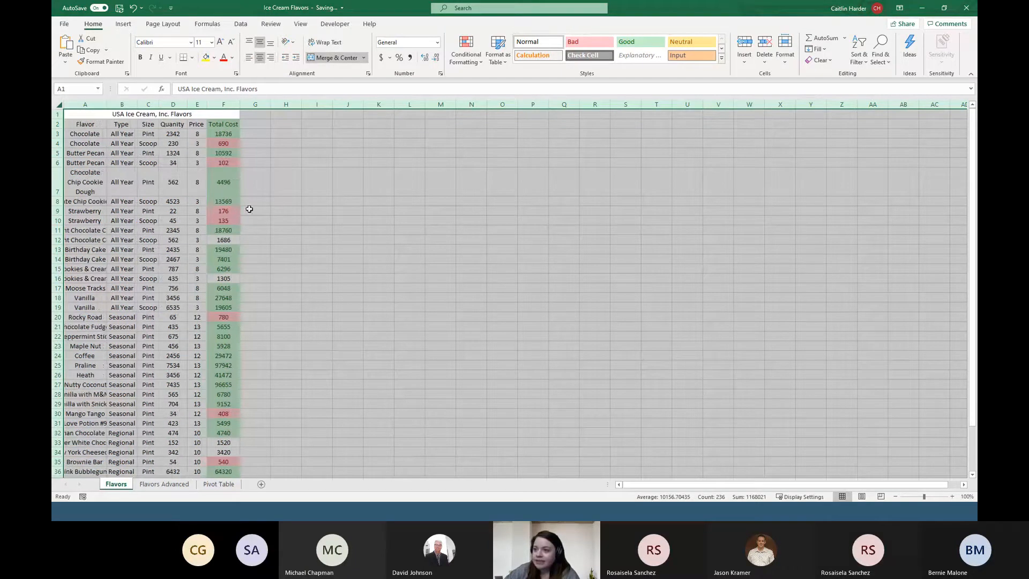
{"action": "left_click", "coordinate": [260, 43]}
{"action": "left_click", "coordinate": [286, 338]}
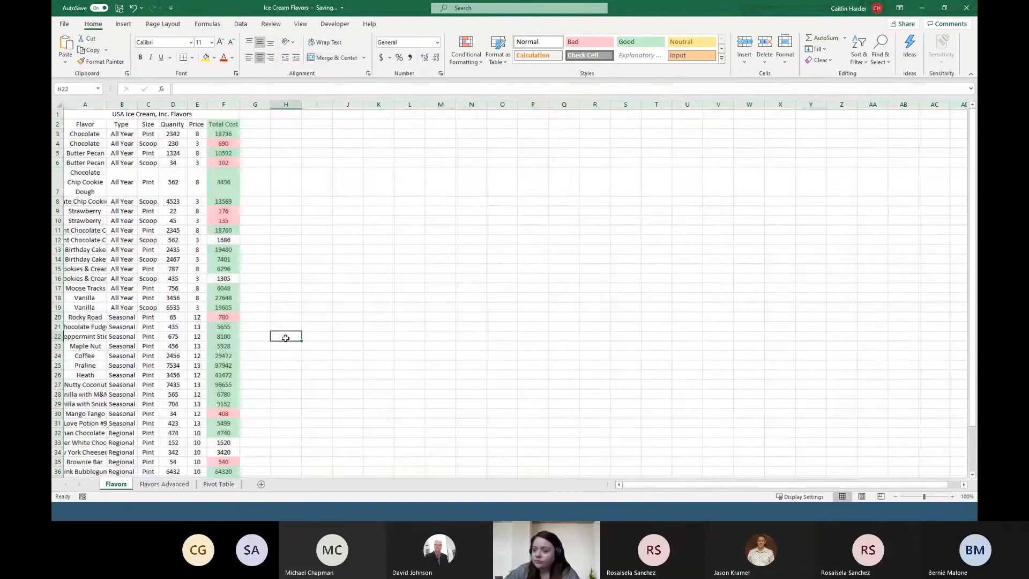
Step: Wrap the text of Chocolate Chip Cookie Dough in A8 and Mint Chocolate Chip in A11
{"action": "left_click", "coordinate": [82, 199]}
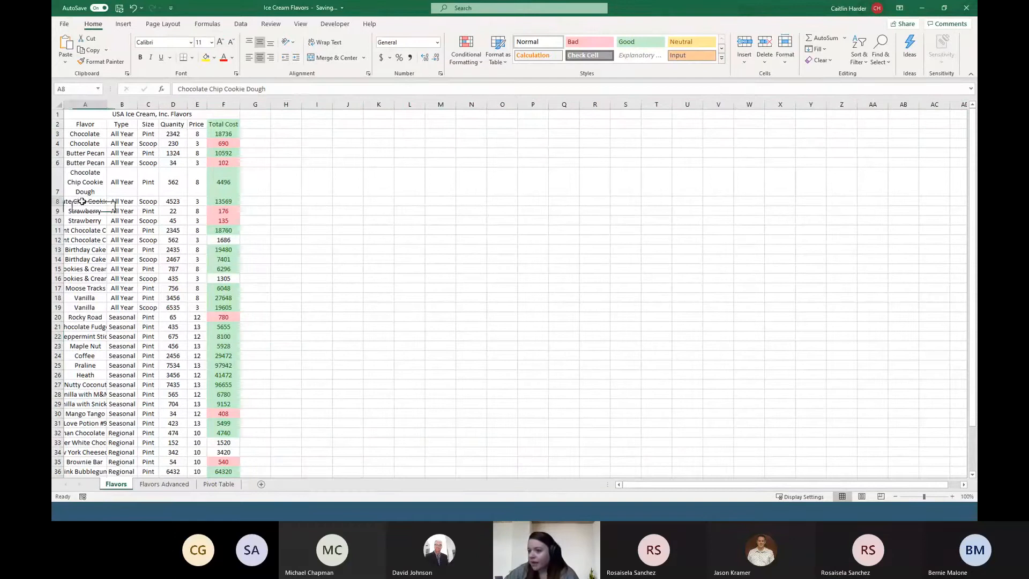
{"action": "left_click", "coordinate": [326, 42]}
{"action": "scroll", "coordinate": [195, 260], "scroll_direction": "down", "scroll_amount": 1}
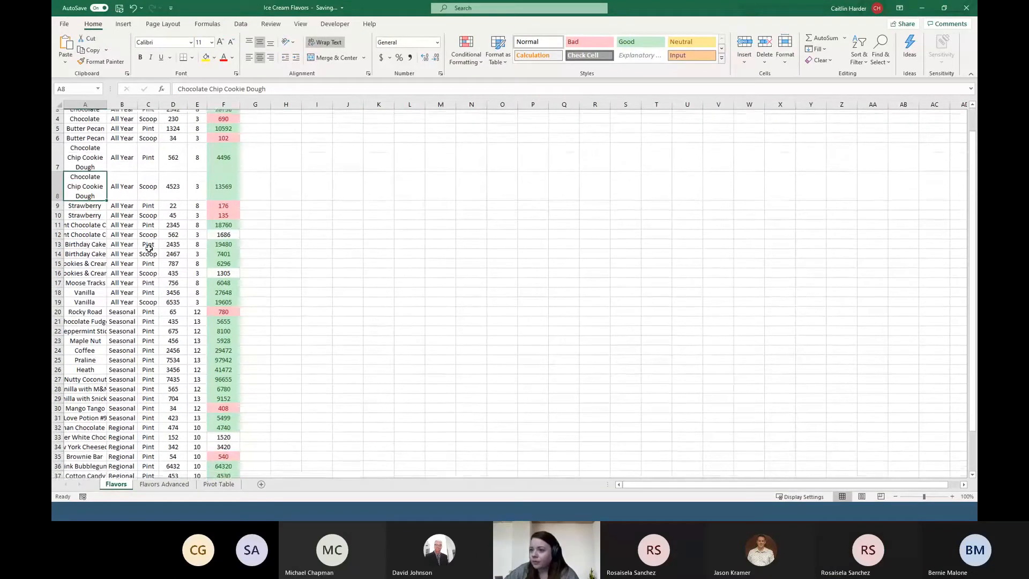
{"action": "left_click_drag", "start_coordinate": [86, 220], "coordinate": [86, 230]}
{"action": "left_click", "coordinate": [267, 183]}
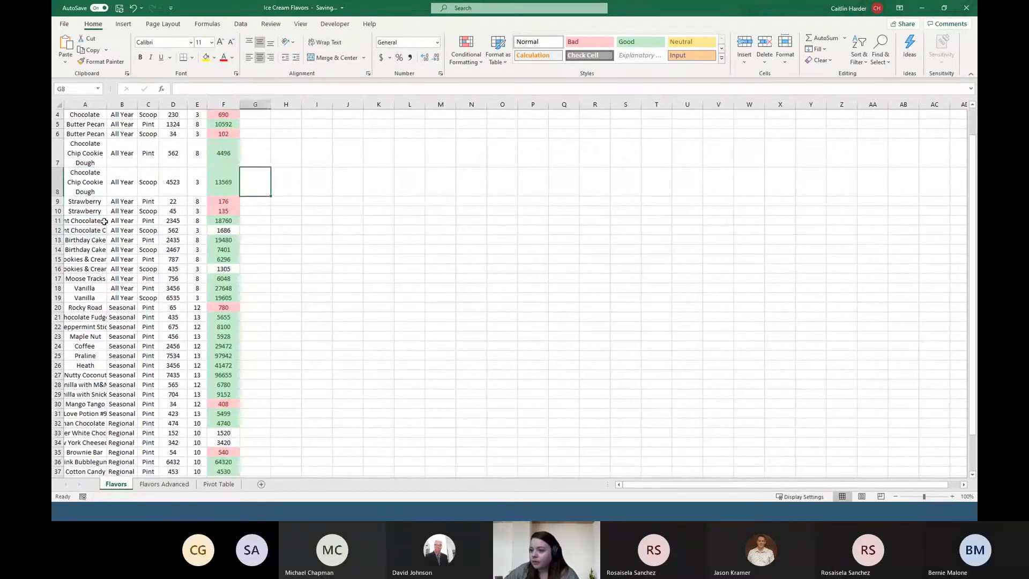
{"action": "left_click", "coordinate": [86, 220]}
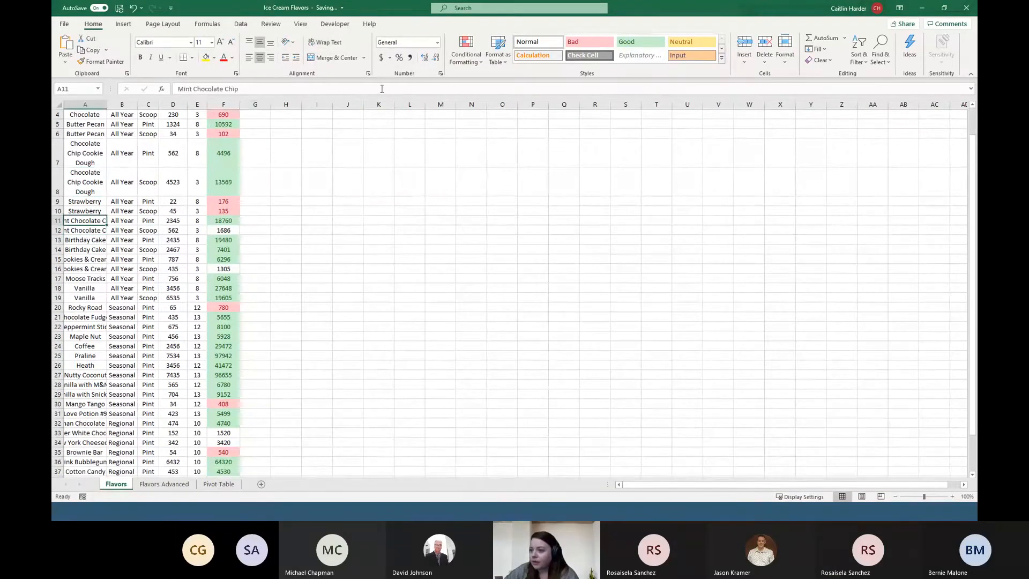
{"action": "left_click", "coordinate": [326, 42]}
{"action": "left_click", "coordinate": [306, 333]}
{"action": "scroll", "coordinate": [306, 333], "scroll_direction": "up", "scroll_amount": 1}
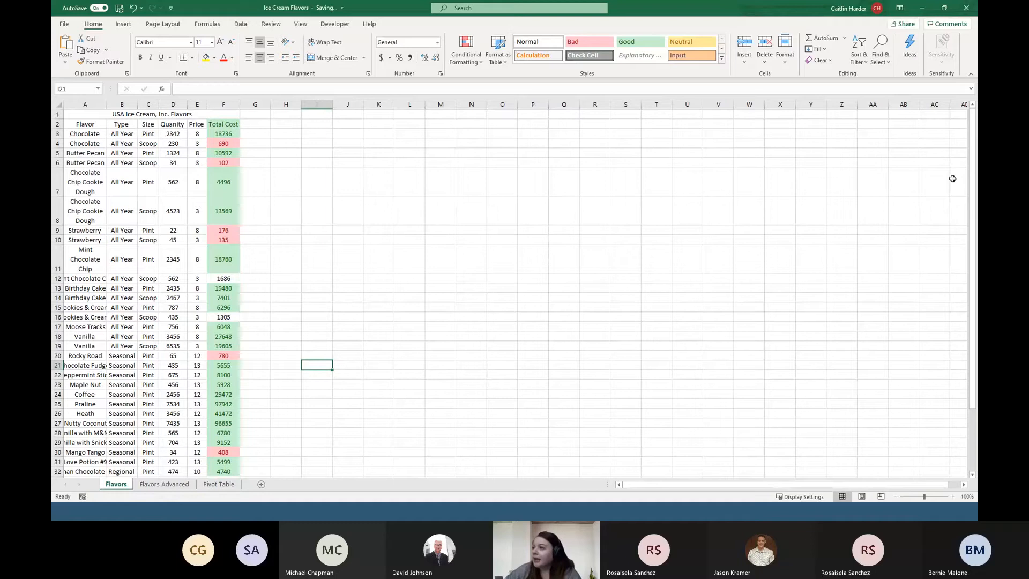
Step: Fill the header cells A2:F2, from Flavor to Total Cost, with the blue theme color
{"action": "left_click", "coordinate": [357, 174]}
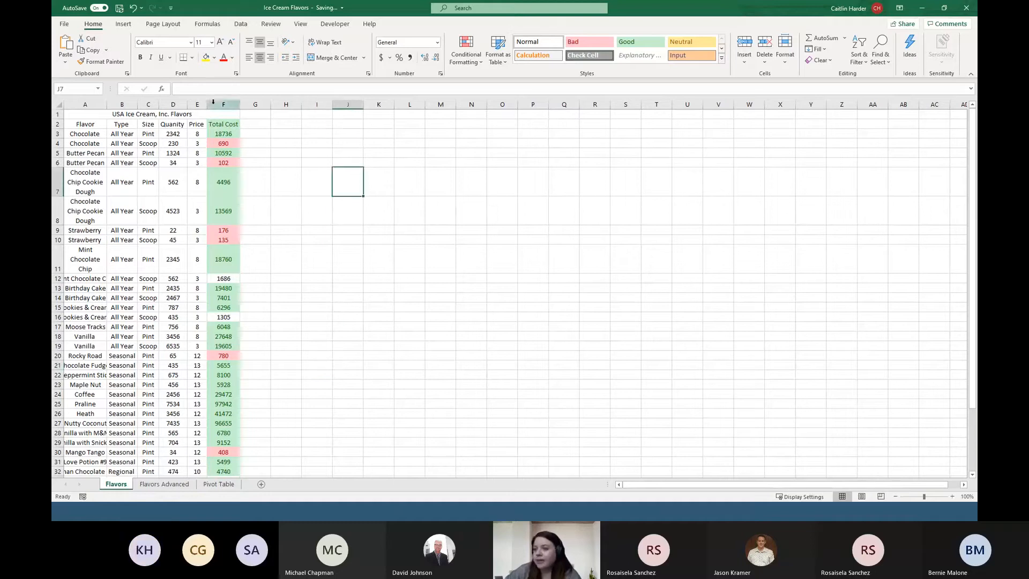
{"action": "left_click_drag", "start_coordinate": [228, 124], "coordinate": [88, 124]}
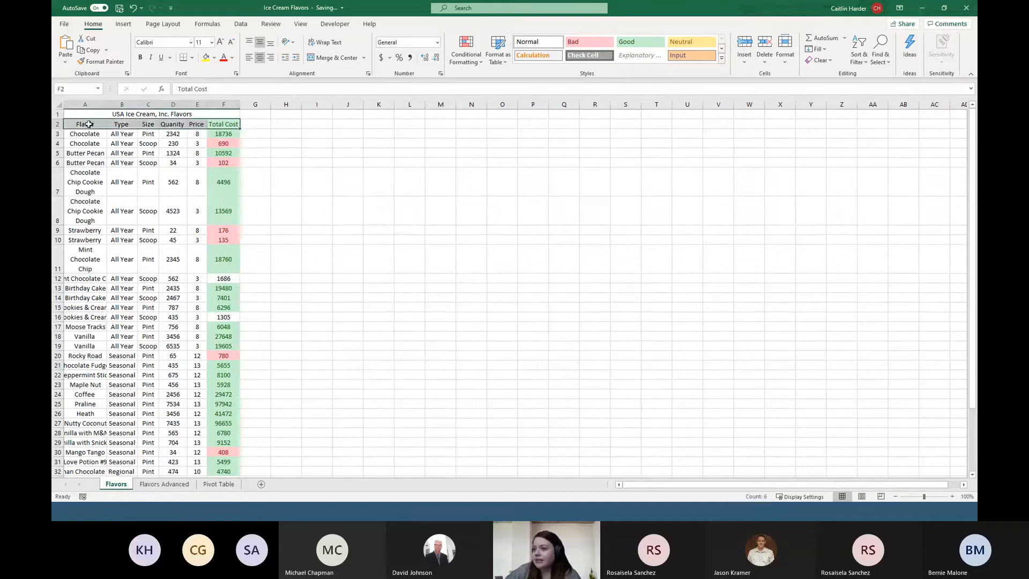
{"action": "left_click", "coordinate": [214, 57]}
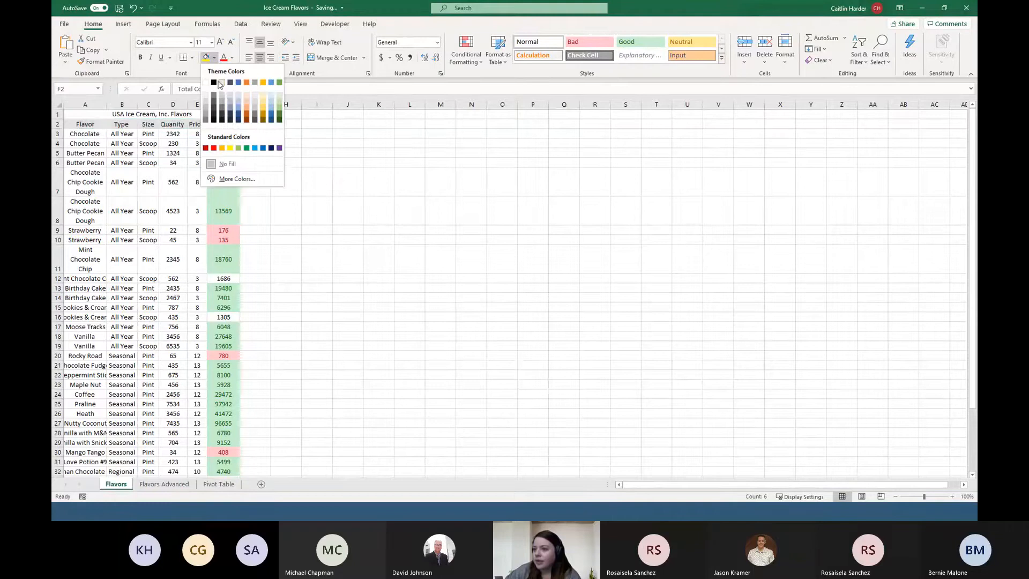
{"action": "left_click", "coordinate": [238, 82]}
{"action": "left_click", "coordinate": [435, 211]}
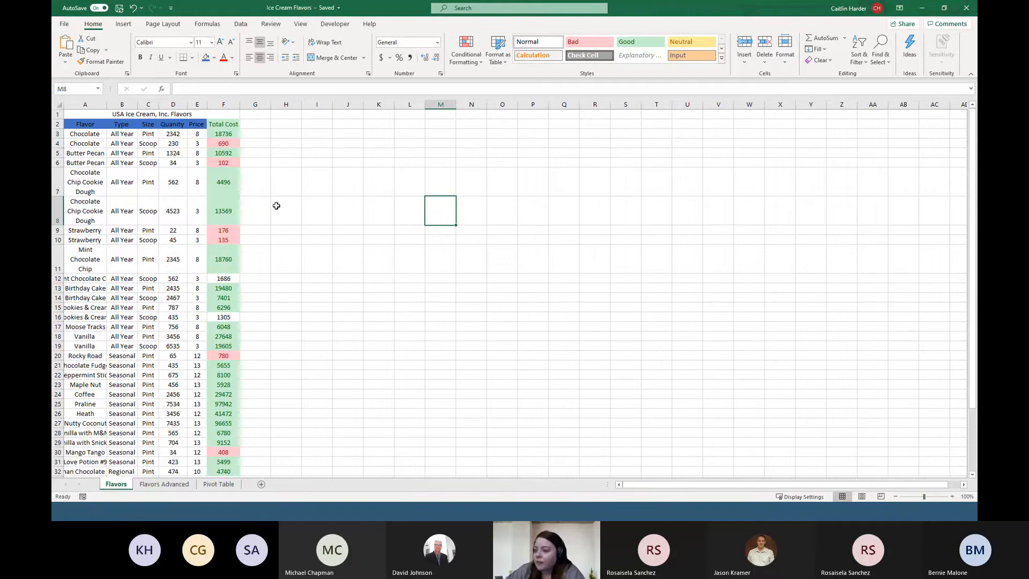
Step: Apply the Accounting number format to the entire Total Cost column
{"action": "left_click", "coordinate": [225, 134]}
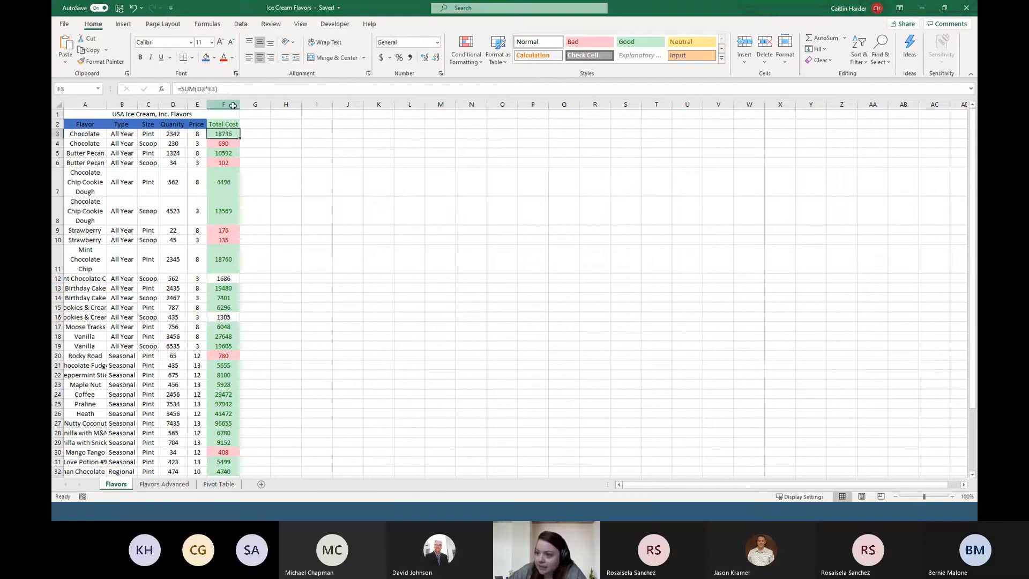
{"action": "left_click", "coordinate": [233, 106]}
{"action": "left_click", "coordinate": [381, 57]}
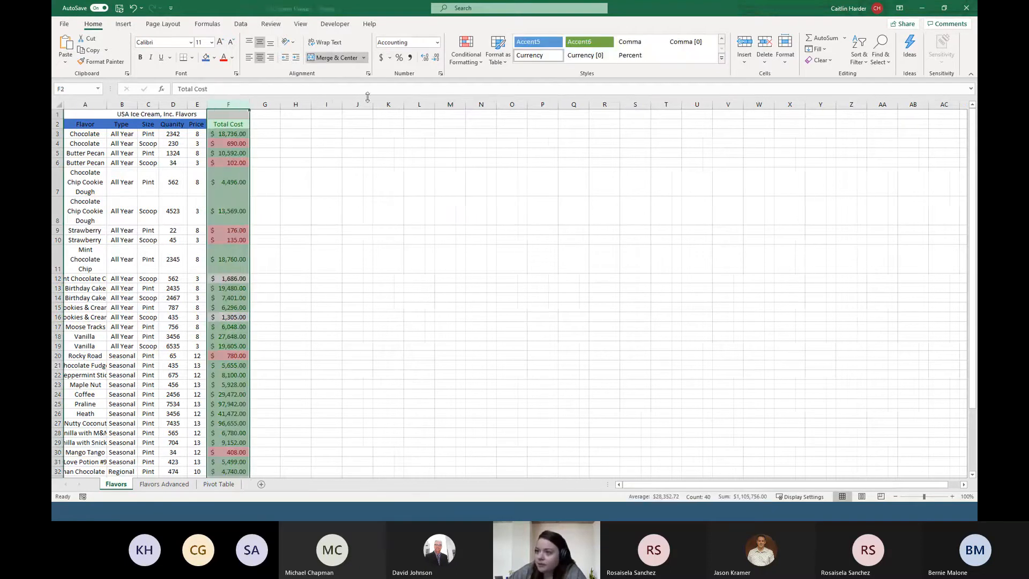
{"action": "left_click", "coordinate": [366, 229]}
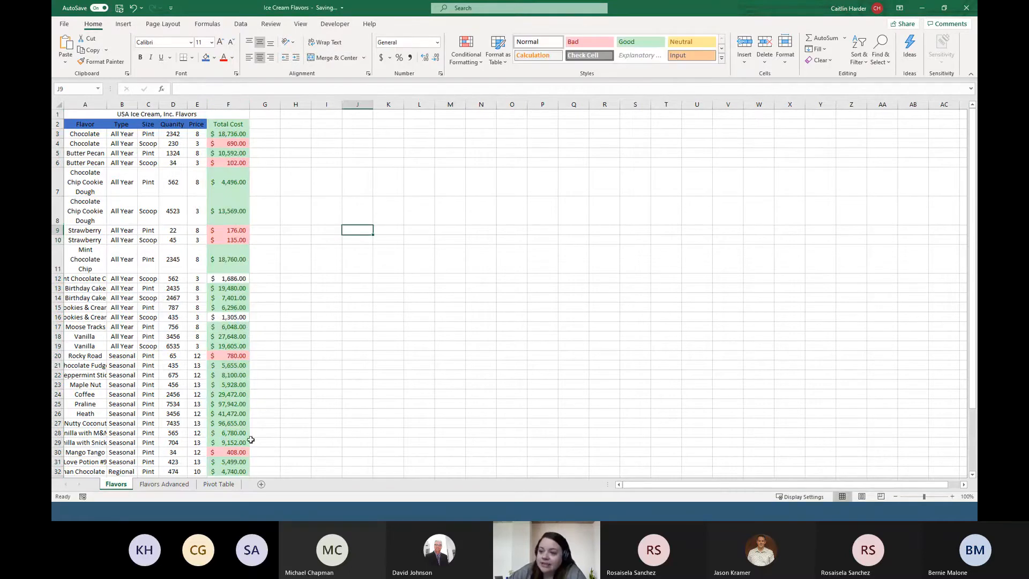
Step: Apply the Accounting number format to the entire Price column
{"action": "left_click", "coordinate": [239, 102]}
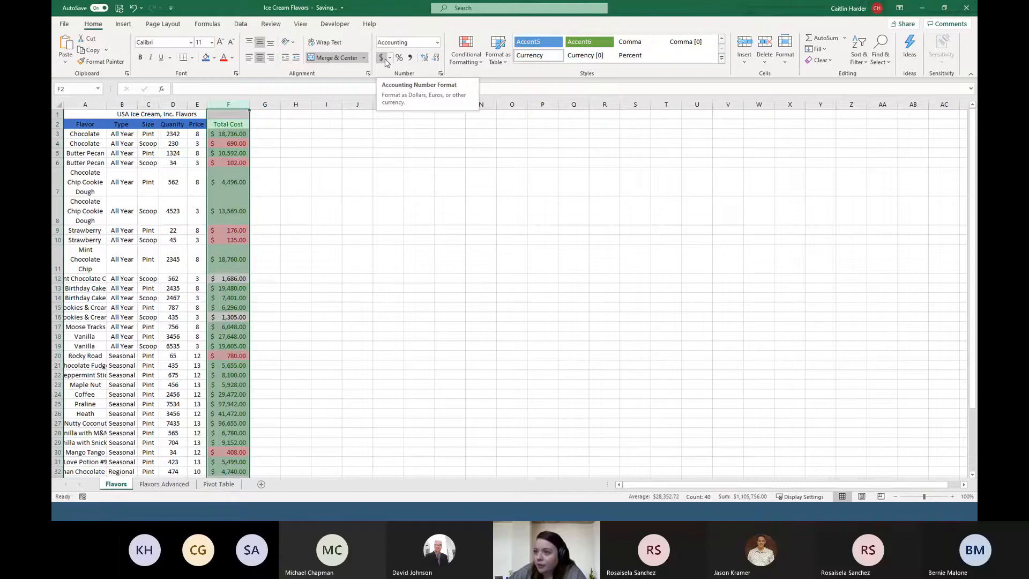
{"action": "left_click", "coordinate": [197, 104]}
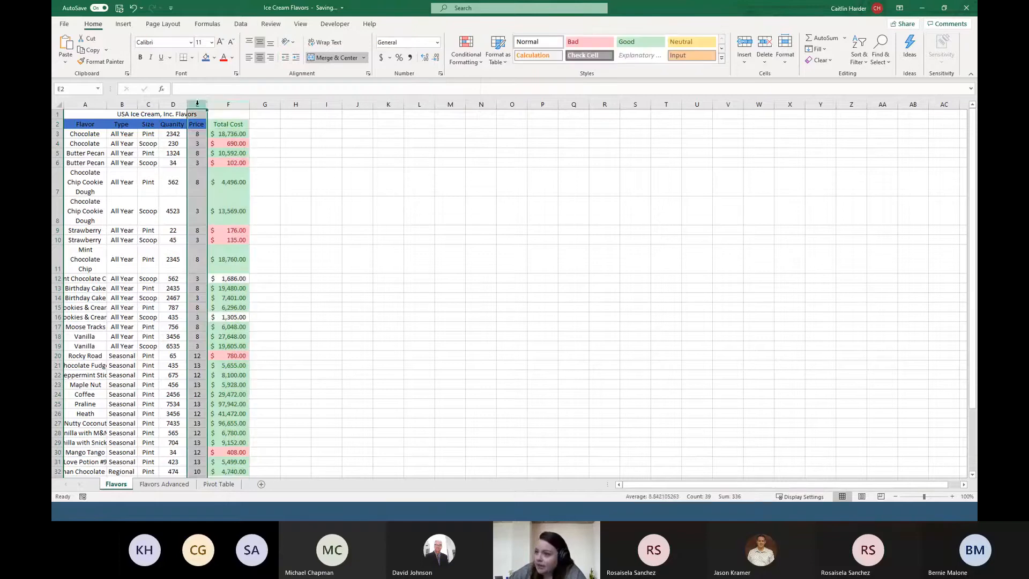
{"action": "left_click", "coordinate": [381, 58]}
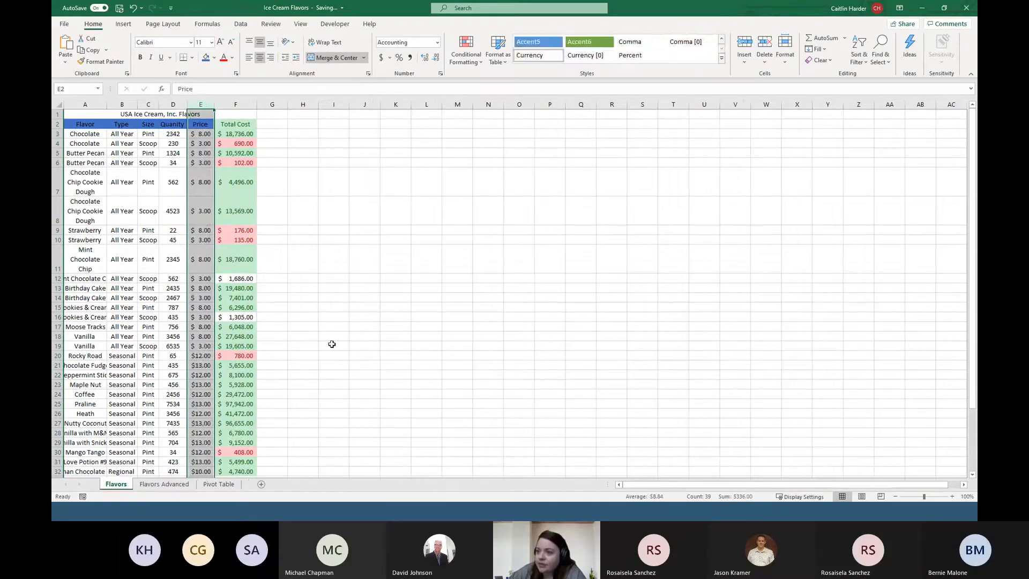
{"action": "left_click", "coordinate": [332, 345]}
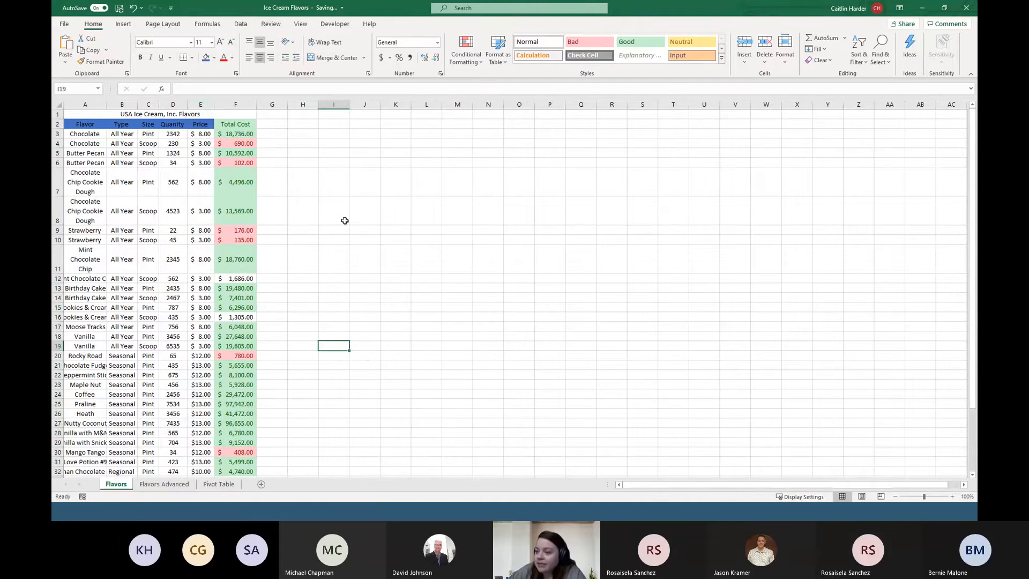
{"action": "scroll", "coordinate": [345, 223], "scroll_direction": "down", "scroll_amount": 1}
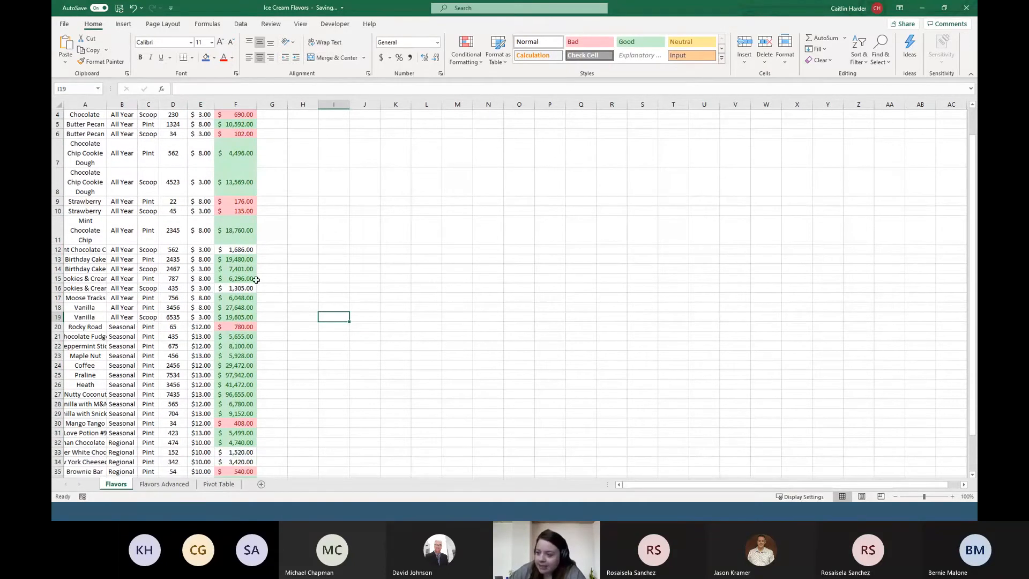
{"action": "scroll", "coordinate": [296, 276], "scroll_direction": "up", "scroll_amount": 1}
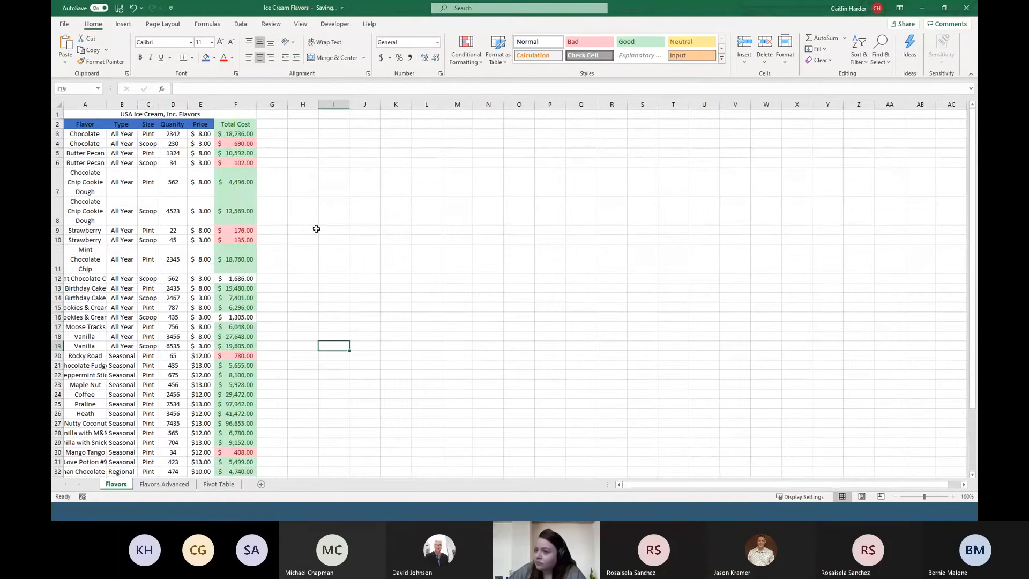
Step: Change the font color of the title in row 1, USA Ice Cream, Inc. Flavors, to a light orange
{"action": "left_click", "coordinate": [57, 124]}
{"action": "left_click", "coordinate": [57, 114]}
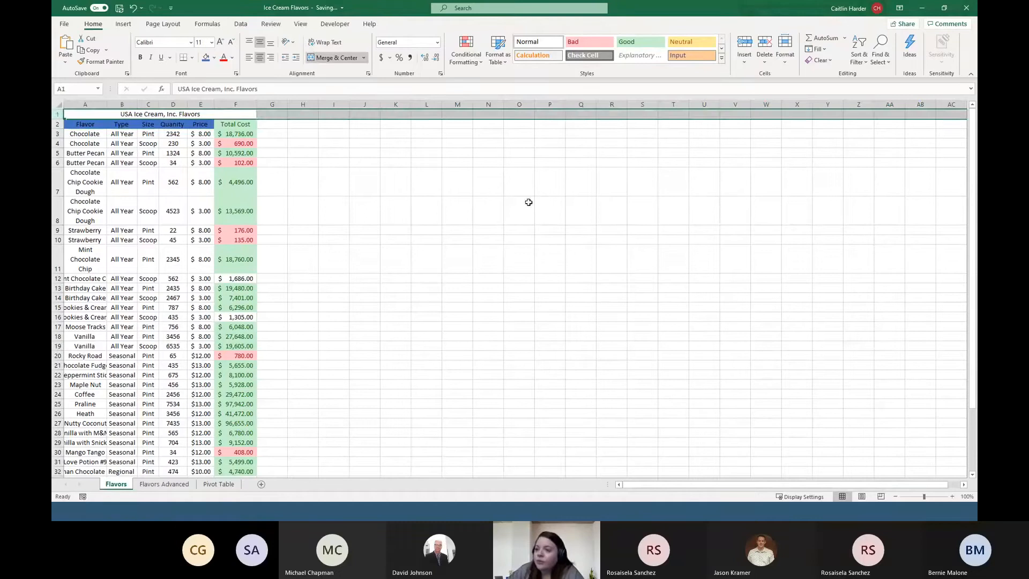
{"action": "left_click", "coordinate": [214, 59]}
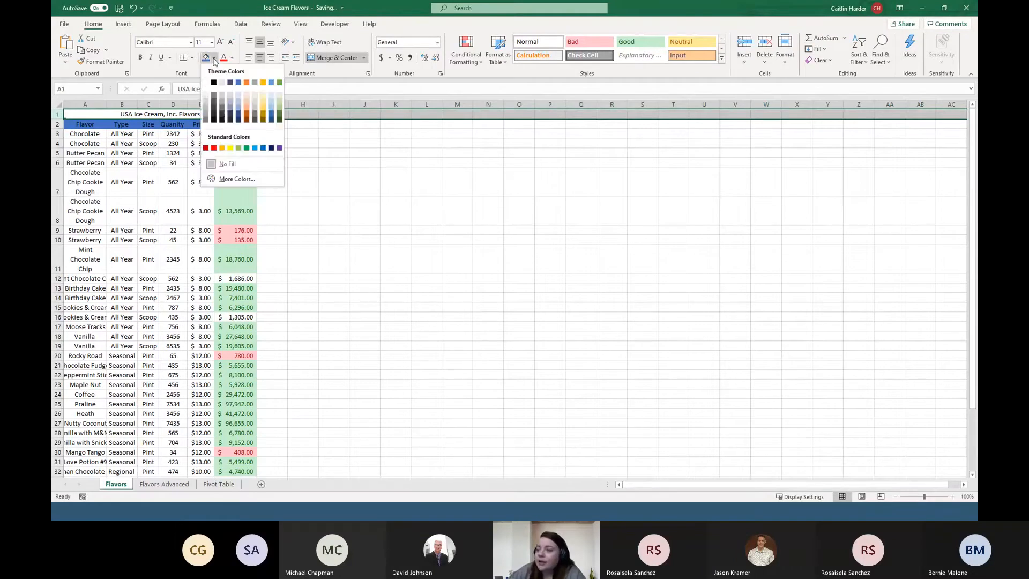
{"action": "left_click", "coordinate": [418, 232]}
{"action": "left_click", "coordinate": [232, 58]}
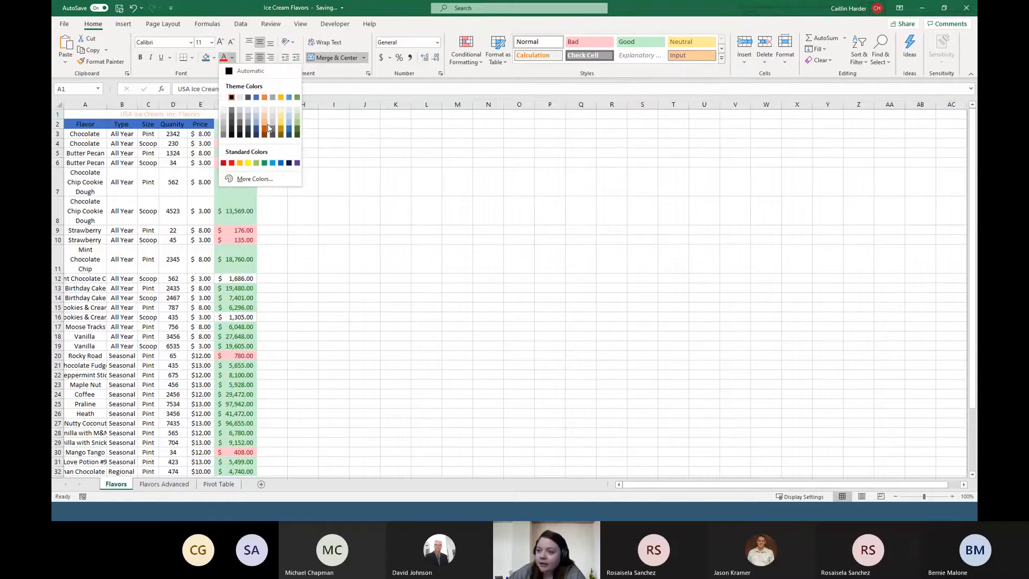
{"action": "left_click", "coordinate": [268, 124]}
{"action": "left_click", "coordinate": [360, 165]}
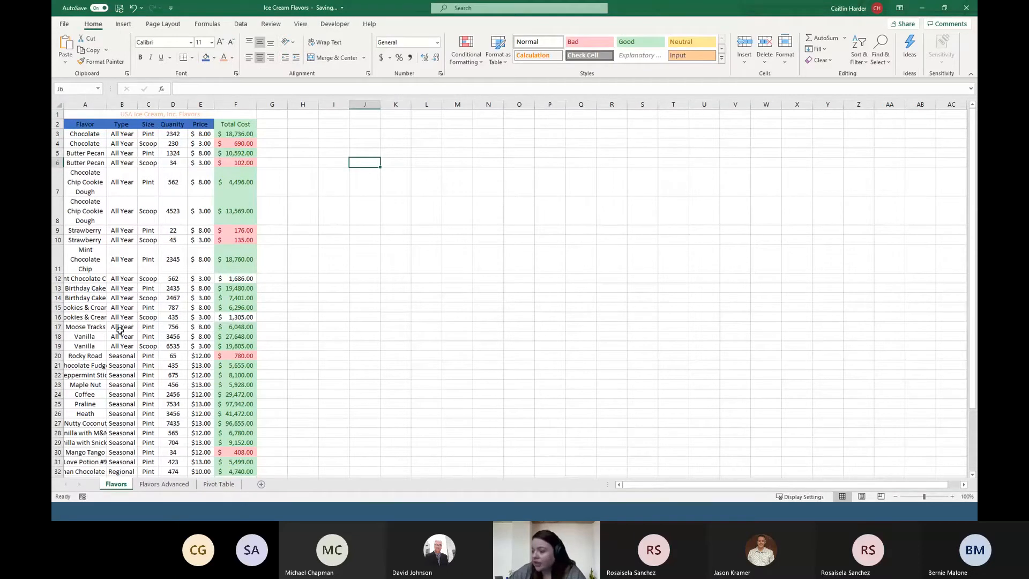
{"action": "scroll", "coordinate": [412, 236], "scroll_direction": "down", "scroll_amount": 6}
{"action": "scroll", "coordinate": [425, 197], "scroll_direction": "up", "scroll_amount": 6}
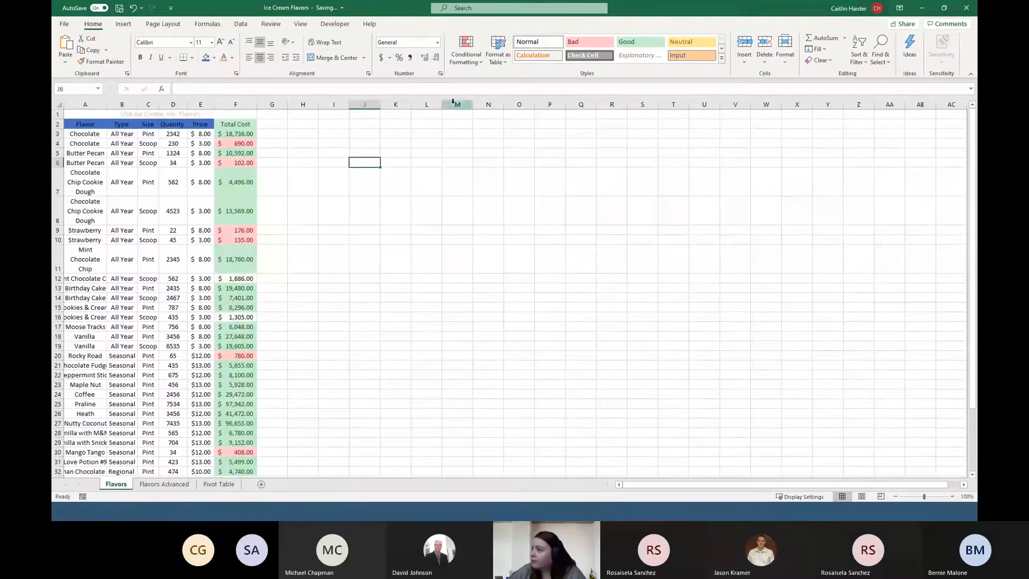
{"action": "left_click", "coordinate": [123, 23]}
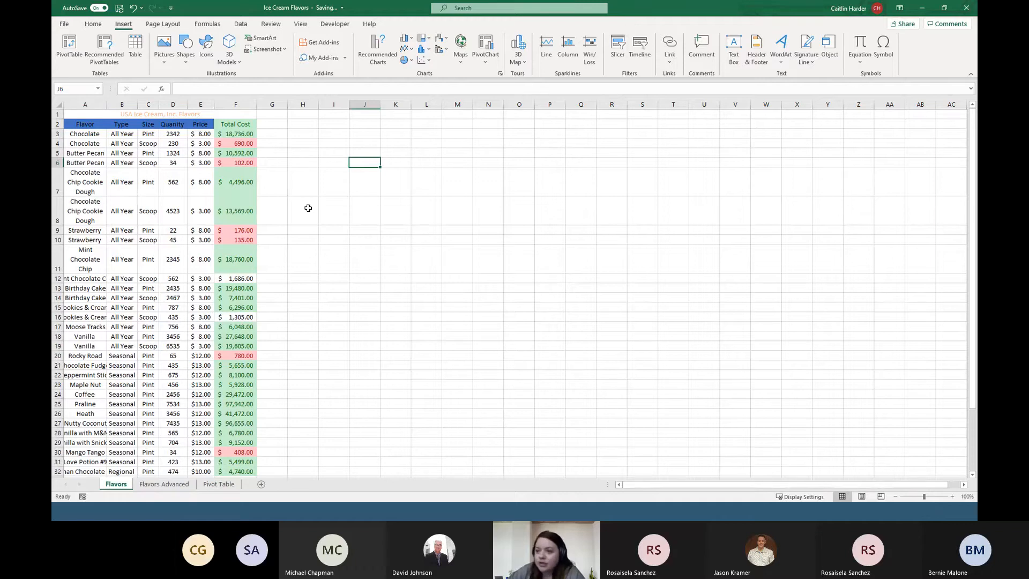
{"action": "left_click", "coordinate": [170, 24]}
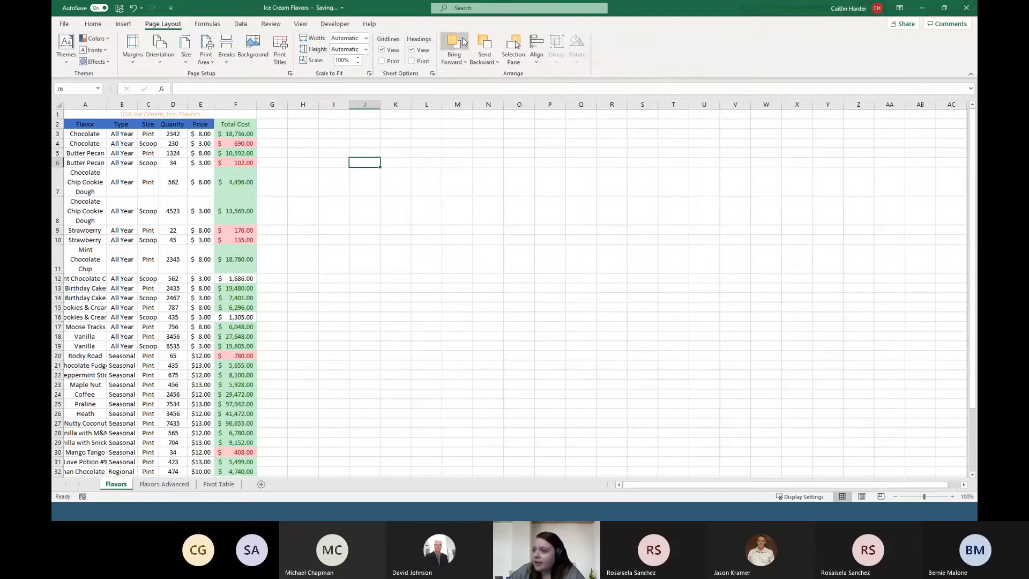
{"action": "left_click", "coordinate": [123, 24]}
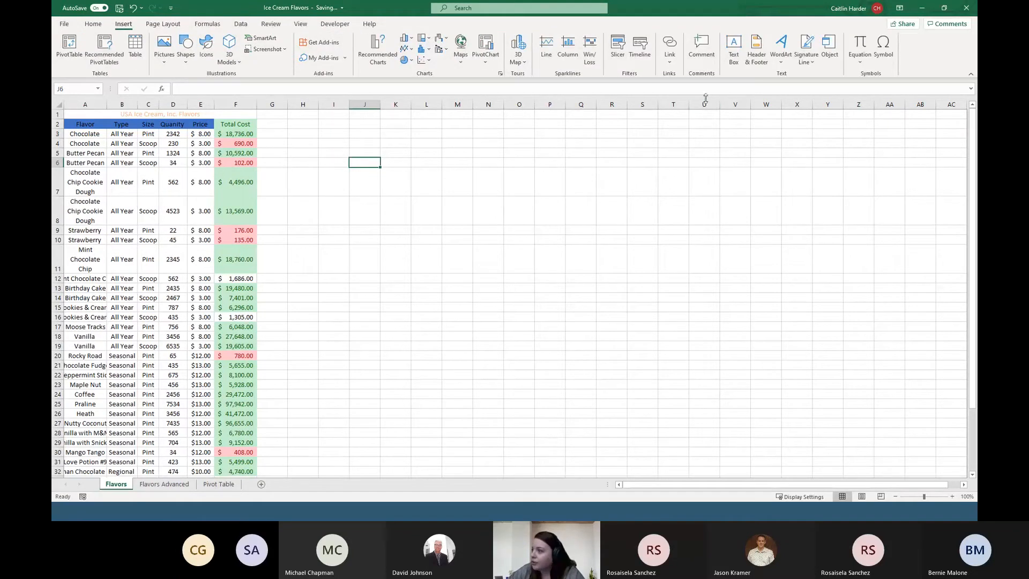
{"action": "left_click", "coordinate": [214, 25]}
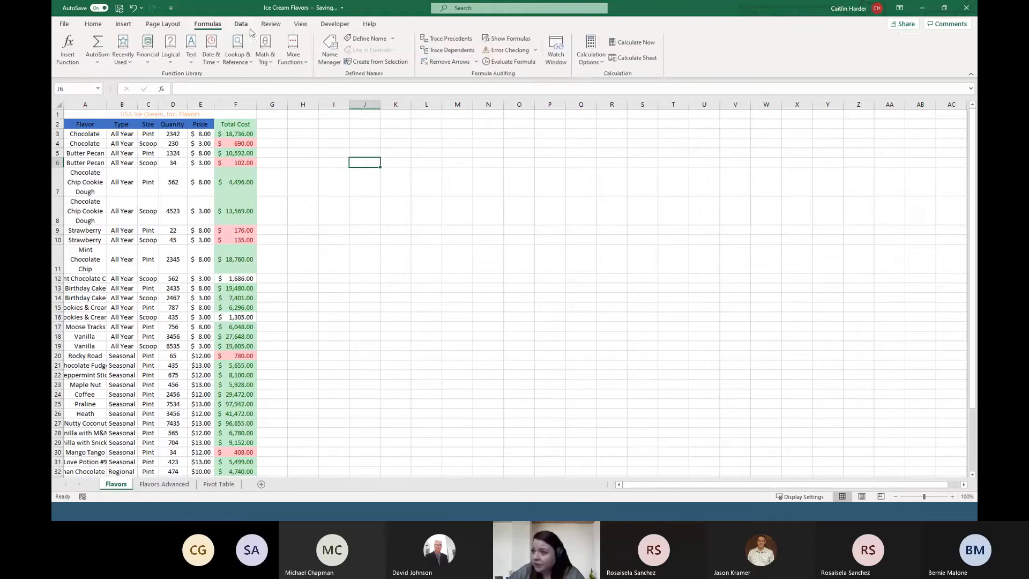
Step: Split the worksheet view at cell J6 and lower the horizontal divider to just below row 13
{"action": "left_click", "coordinate": [305, 24]}
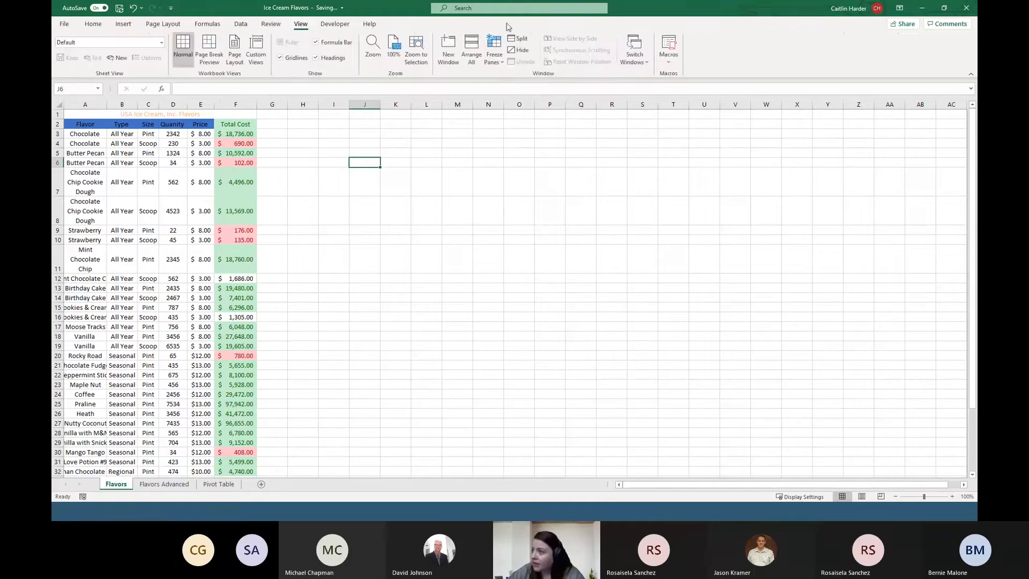
{"action": "left_click", "coordinate": [517, 40]}
{"action": "scroll", "coordinate": [399, 341], "scroll_direction": "up", "scroll_amount": 2}
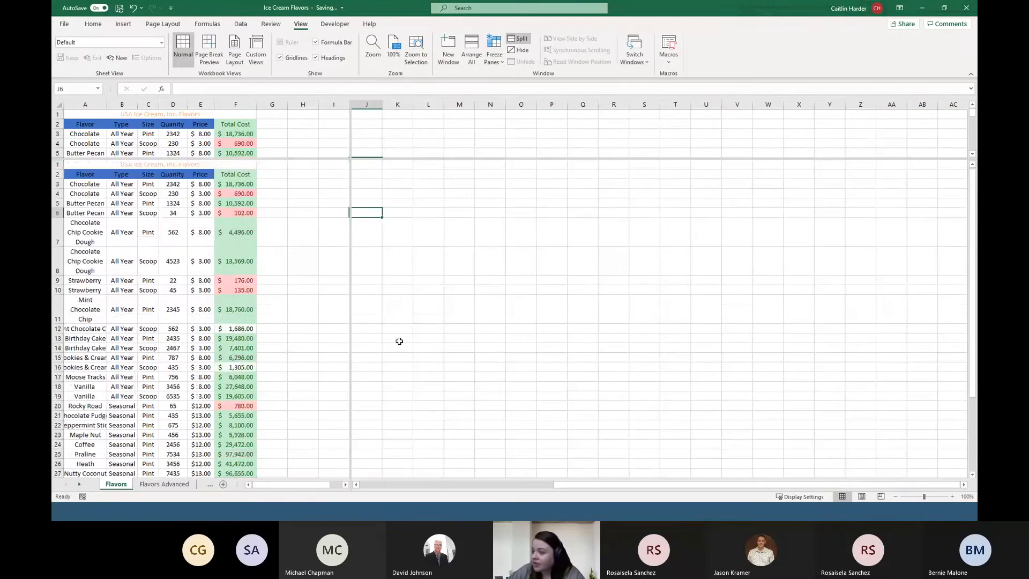
{"action": "left_click_drag", "start_coordinate": [372, 159], "coordinate": [376, 294]}
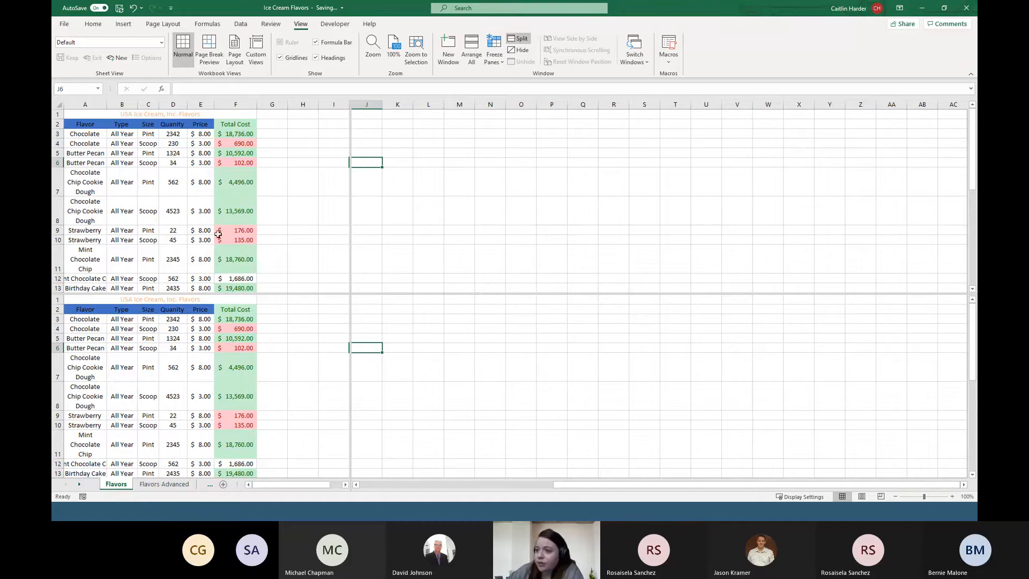
Step: Scroll the lower pane independently to compare it with the upper pane, and remove the split
{"action": "scroll", "coordinate": [278, 209], "scroll_direction": "down", "scroll_amount": 4}
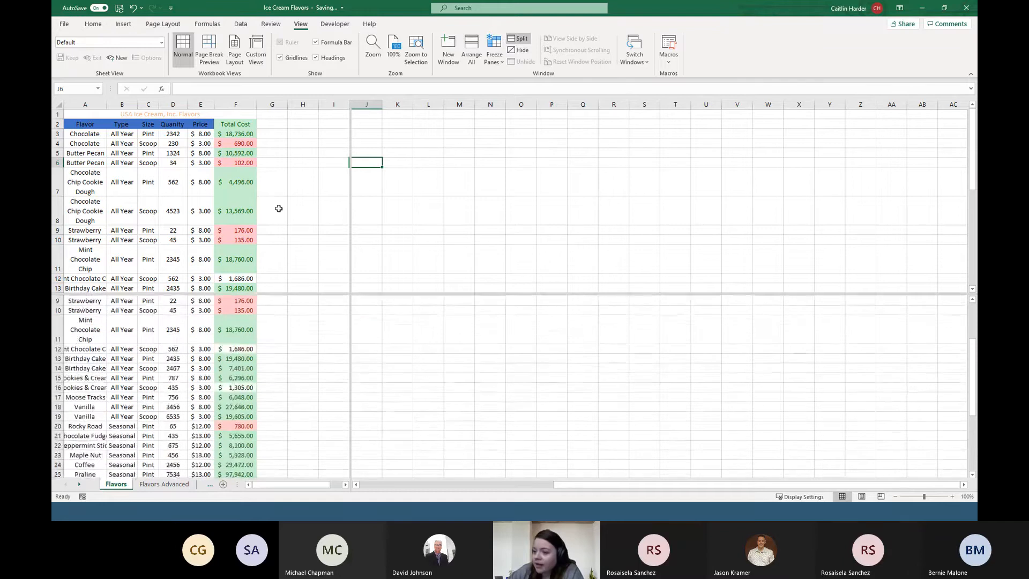
{"action": "scroll", "coordinate": [283, 218], "scroll_direction": "up", "scroll_amount": 4}
{"action": "scroll", "coordinate": [310, 344], "scroll_direction": "down", "scroll_amount": 4}
{"action": "scroll", "coordinate": [310, 343], "scroll_direction": "up", "scroll_amount": 4}
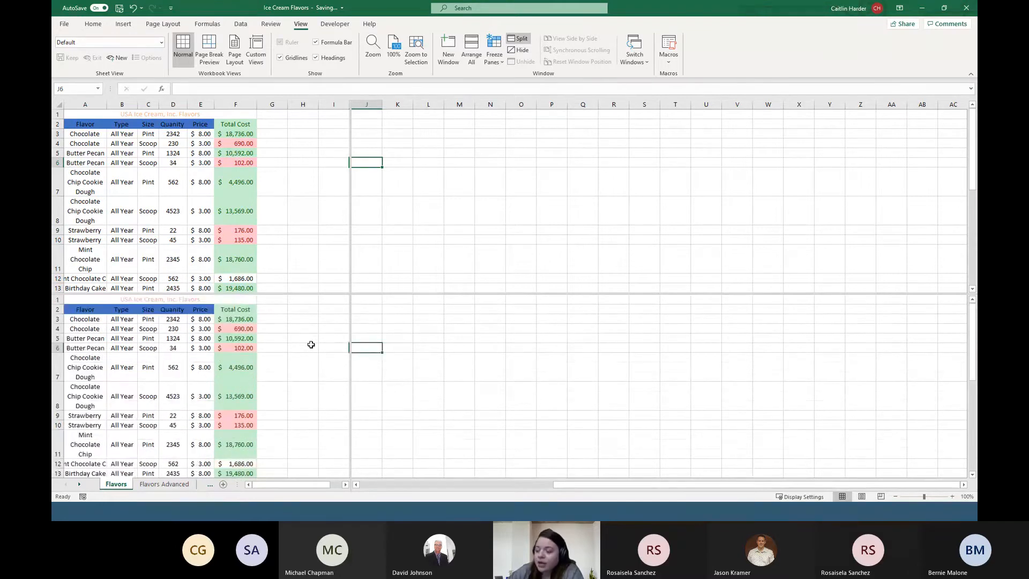
{"action": "scroll", "coordinate": [311, 344], "scroll_direction": "down", "scroll_amount": 4}
{"action": "scroll", "coordinate": [311, 344], "scroll_direction": "up", "scroll_amount": 4}
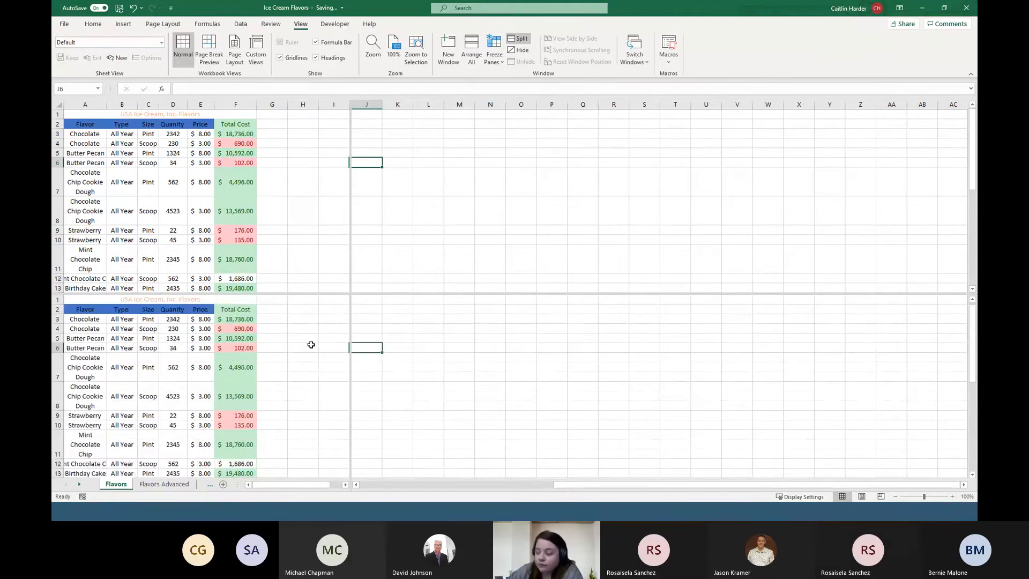
{"action": "left_click", "coordinate": [521, 40]}
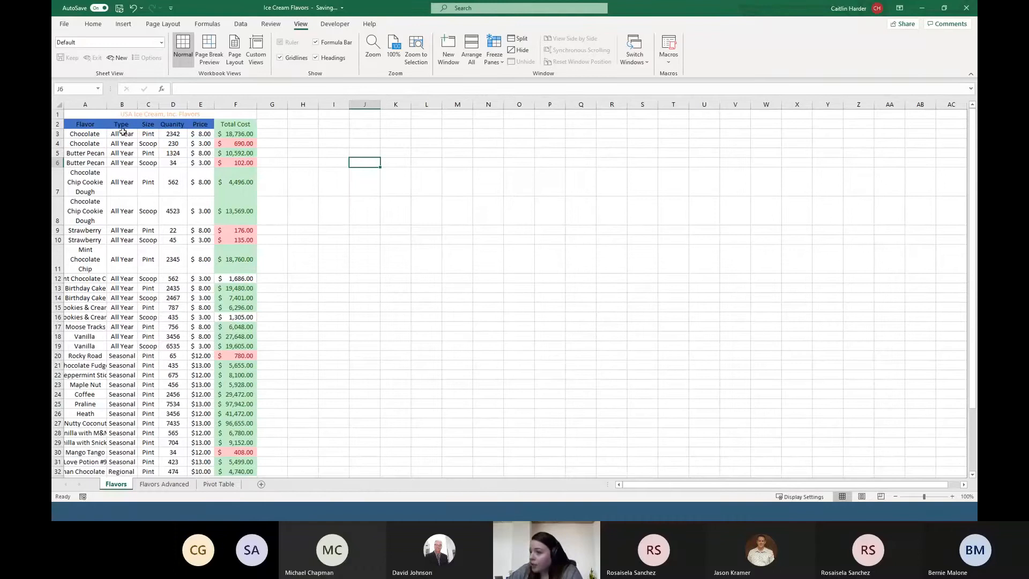
Step: Freeze the panes at cell J6, and unfreeze them with the Flavor column selected
{"action": "left_click", "coordinate": [504, 64]}
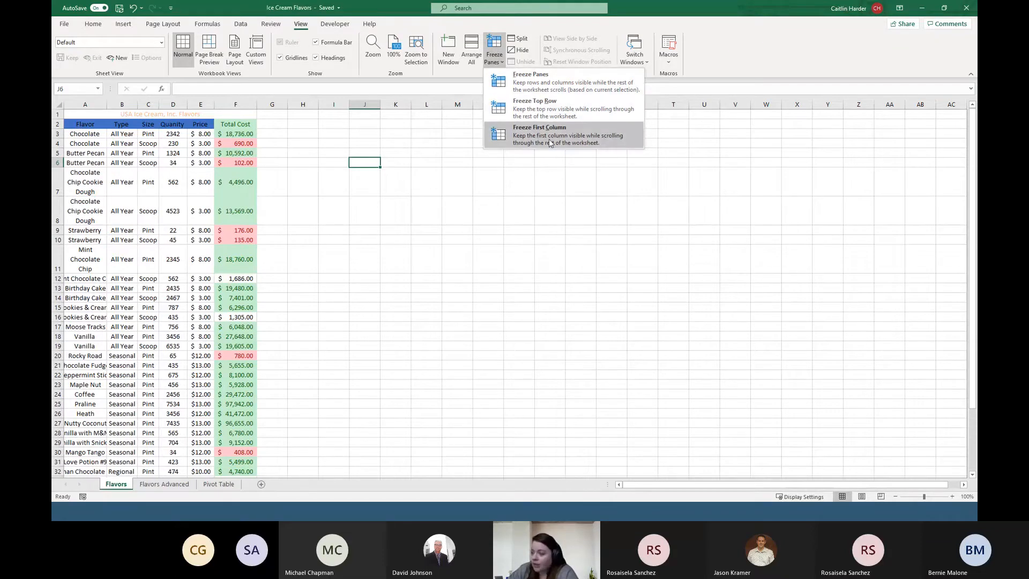
{"action": "left_click", "coordinate": [550, 91]}
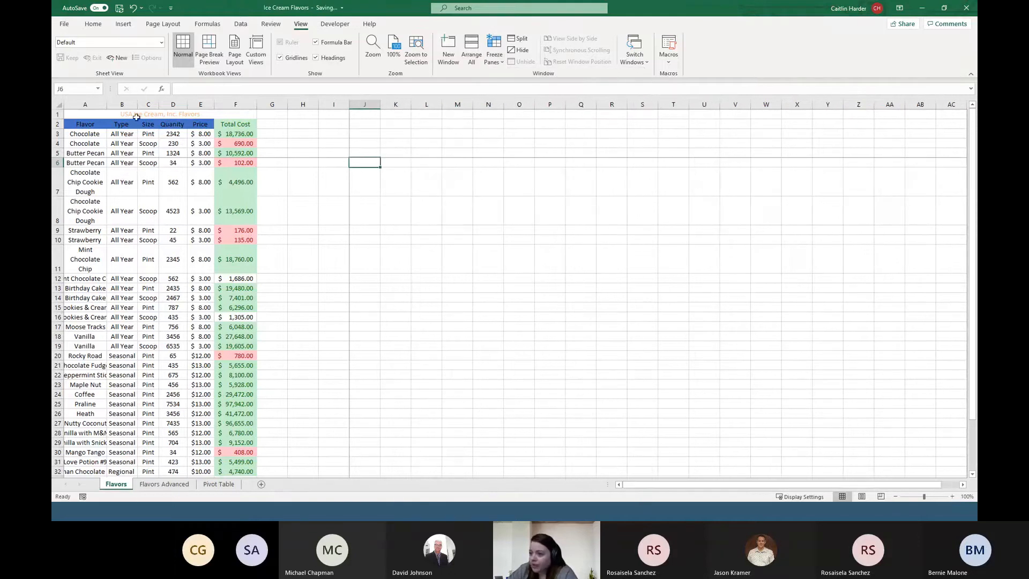
{"action": "left_click", "coordinate": [86, 105]}
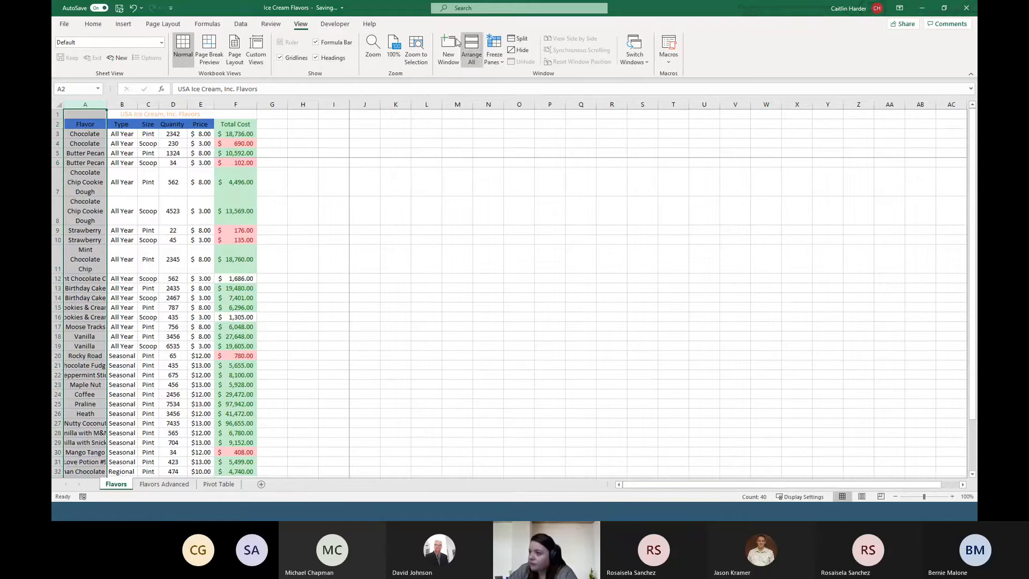
{"action": "left_click", "coordinate": [494, 54]}
{"action": "left_click", "coordinate": [549, 84]}
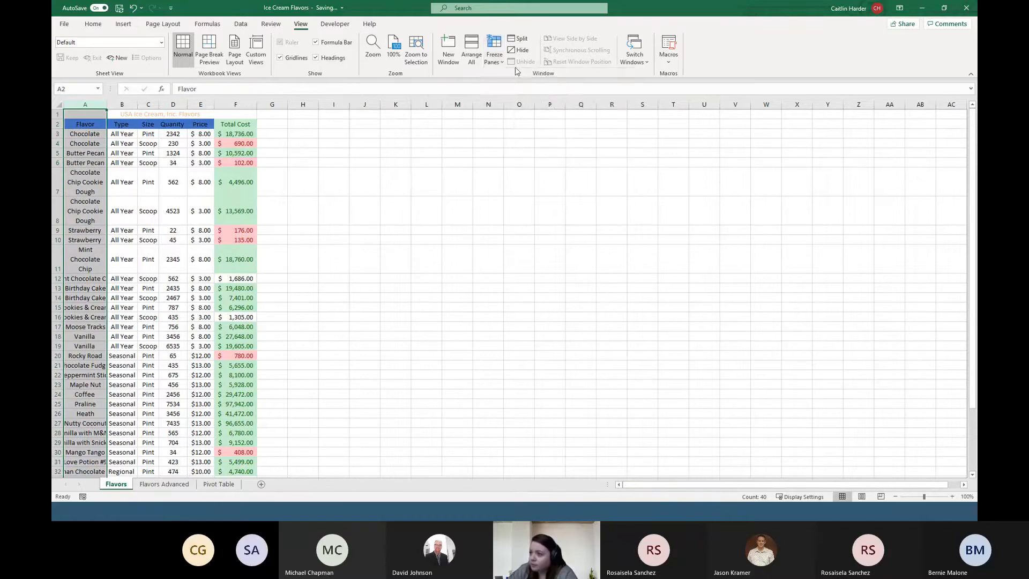
Step: Freeze the panes again based on the selected Flavor column, and select the first Quantity value in D3
{"action": "left_click", "coordinate": [494, 58]}
{"action": "left_click", "coordinate": [553, 86]}
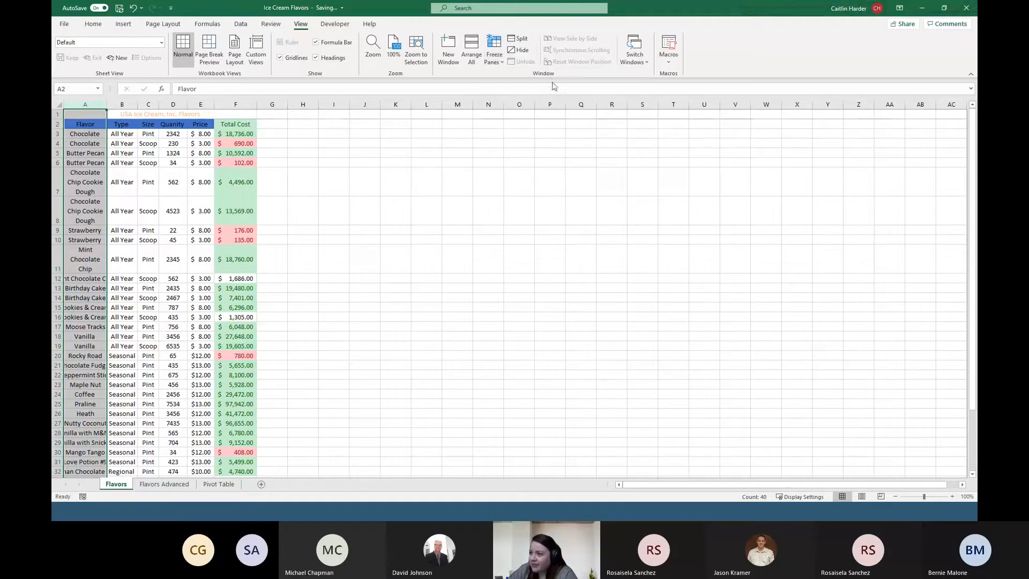
{"action": "mouse_move", "coordinate": [633, 484]}
{"action": "left_mouse_down"}
{"action": "mouse_move", "coordinate": [658, 489]}
{"action": "mouse_move", "coordinate": [630, 485]}
{"action": "left_mouse_up"}
{"action": "left_click", "coordinate": [163, 134]}
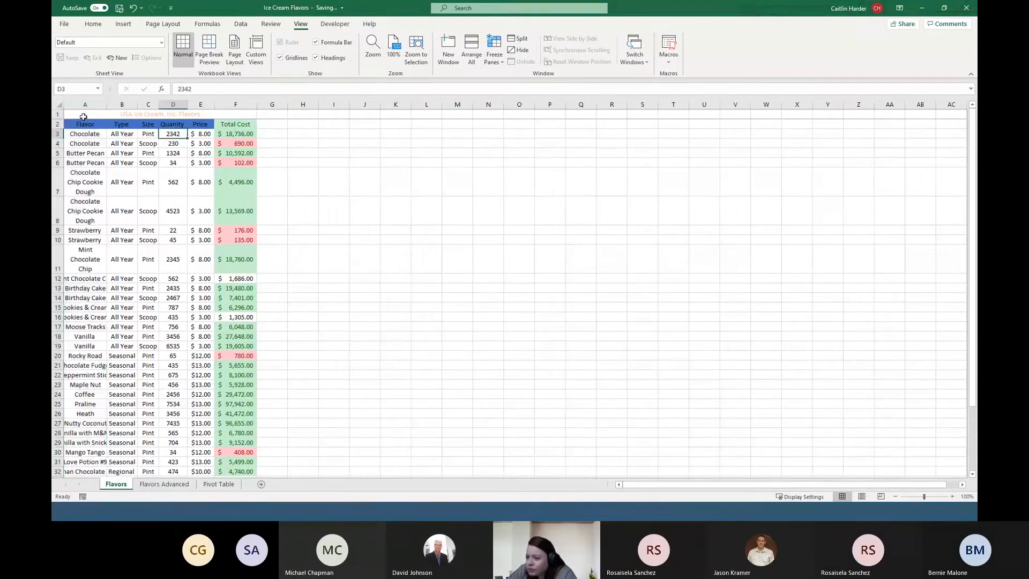
Step: Unfreeze the panes, and freeze them again with the entire worksheet selected
{"action": "left_click", "coordinate": [59, 105]}
{"action": "left_click", "coordinate": [494, 53]}
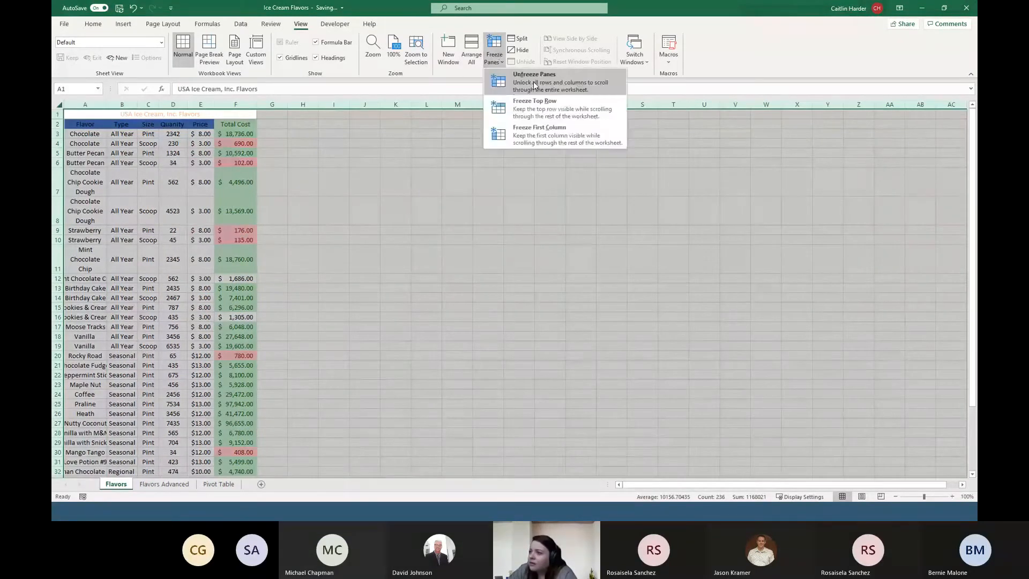
{"action": "left_click", "coordinate": [535, 86]}
{"action": "left_click", "coordinate": [493, 54]}
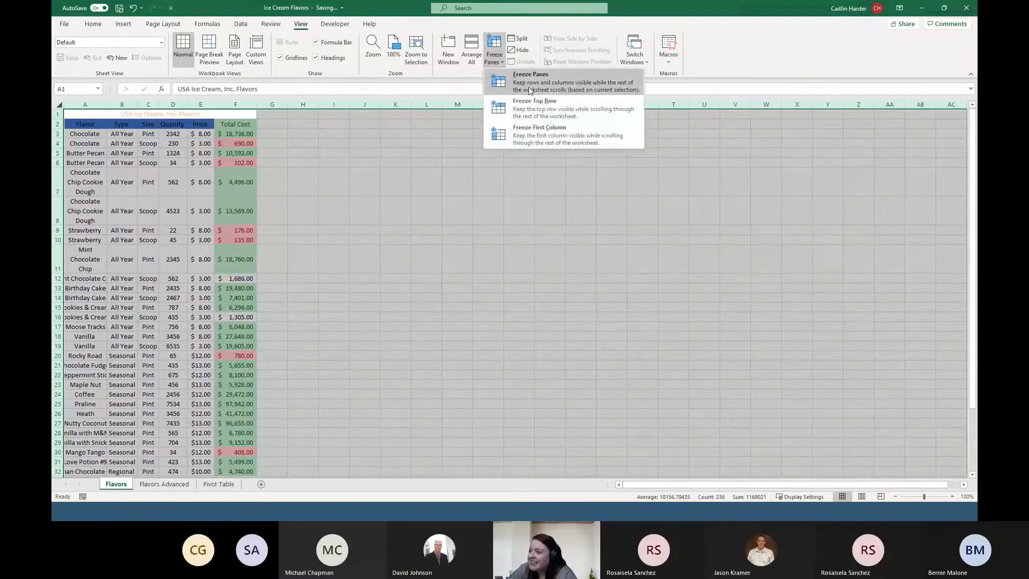
{"action": "left_click", "coordinate": [531, 86]}
{"action": "left_click", "coordinate": [378, 244]}
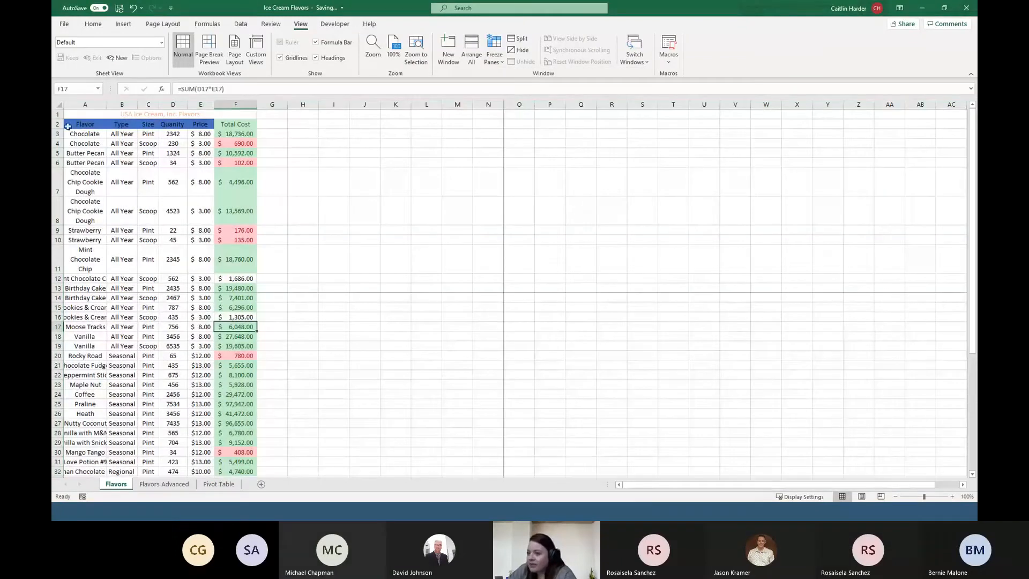
Step: Clear the frozen panes by turning Split on and off, and freeze the panes with row 1 selected
{"action": "left_click", "coordinate": [57, 114]}
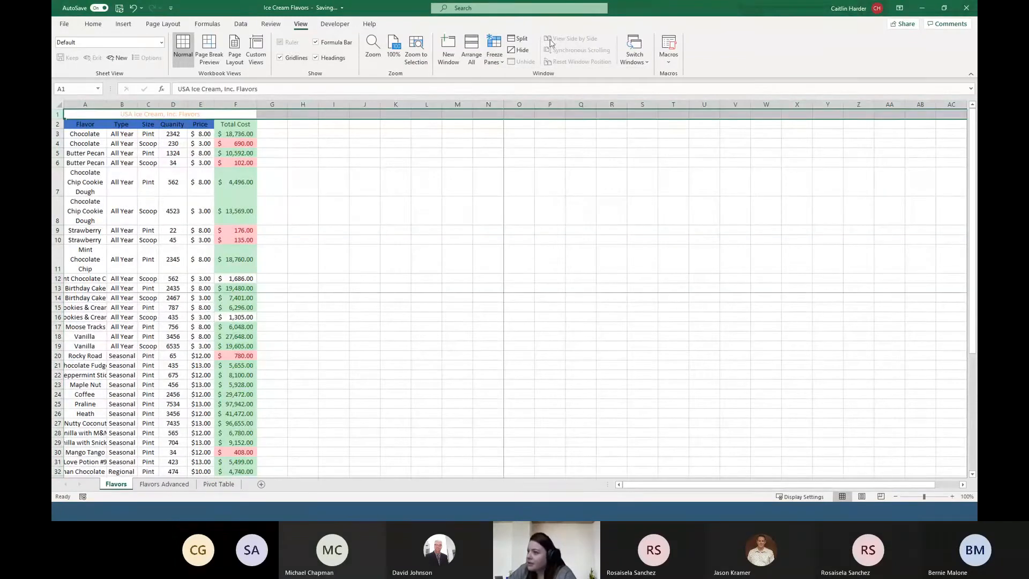
{"action": "left_click", "coordinate": [520, 39]}
{"action": "left_click", "coordinate": [520, 39]}
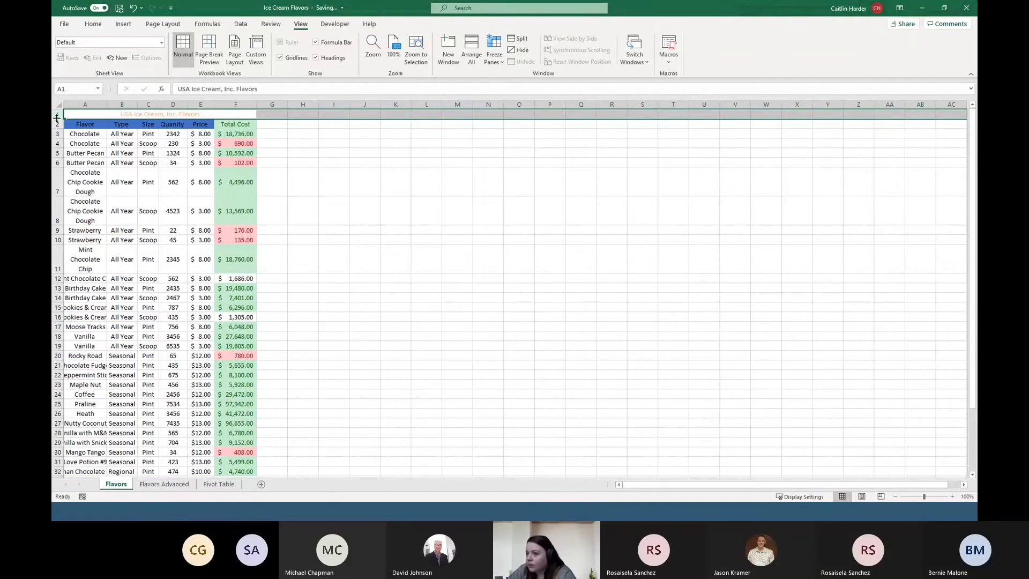
{"action": "left_click", "coordinate": [495, 53]}
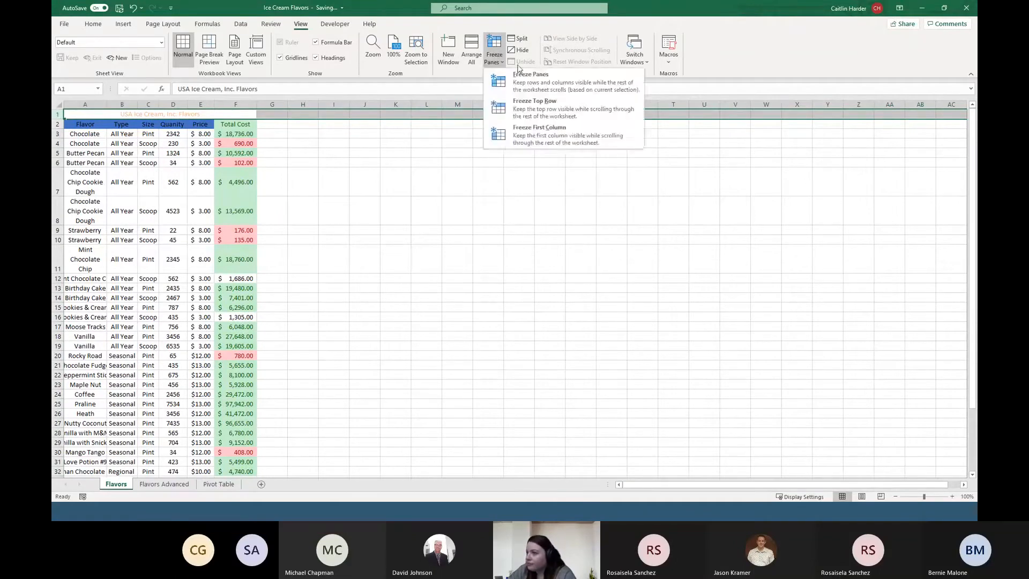
{"action": "left_click", "coordinate": [527, 79]}
Step: Scroll down the Flavors sheet and back up to check which rows the frozen panes hold in place
{"action": "scroll", "coordinate": [355, 247], "scroll_direction": "down", "scroll_amount": 3}
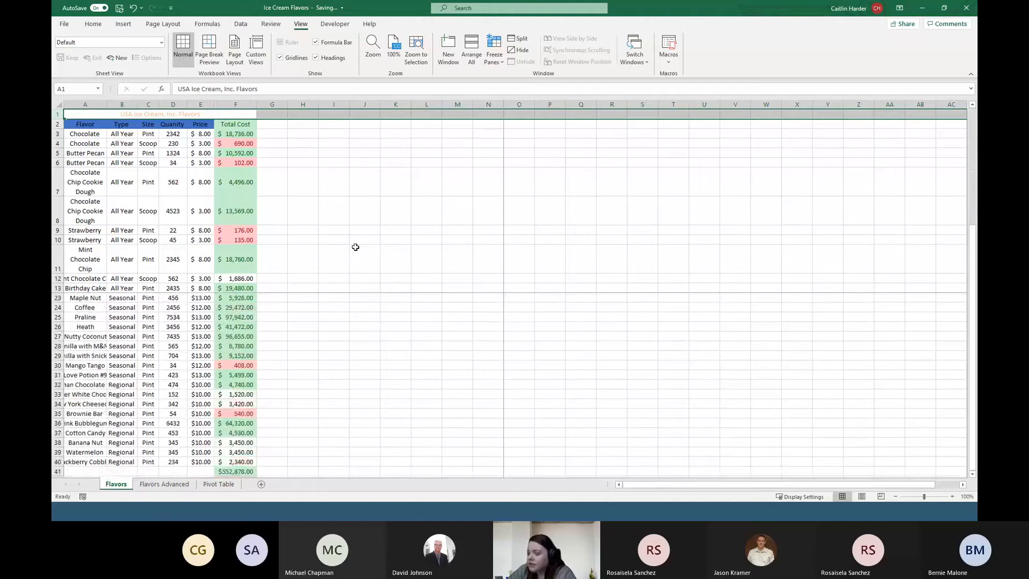
{"action": "scroll", "coordinate": [303, 355], "scroll_direction": "down", "scroll_amount": 3}
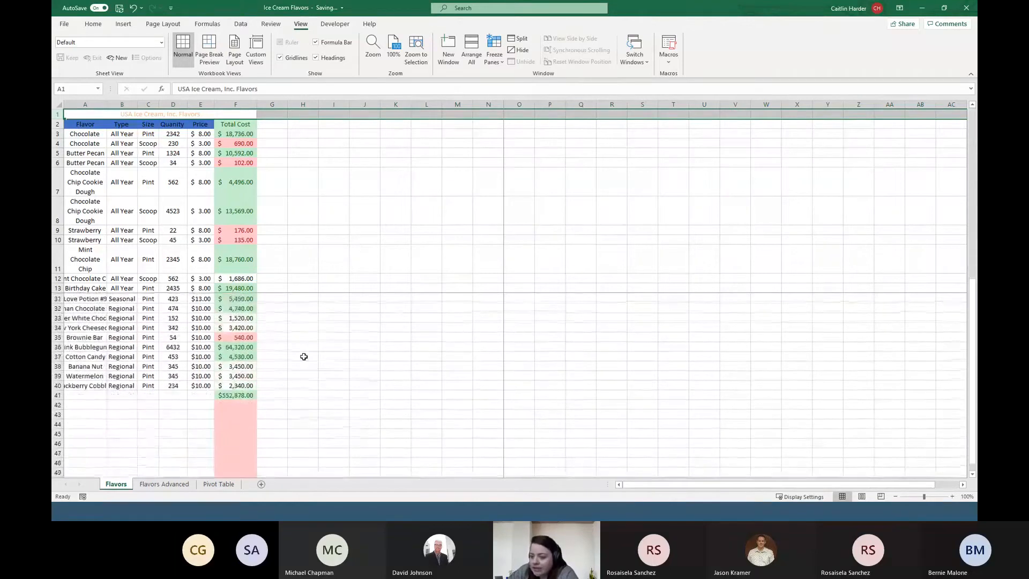
{"action": "scroll", "coordinate": [303, 356], "scroll_direction": "up", "scroll_amount": 6}
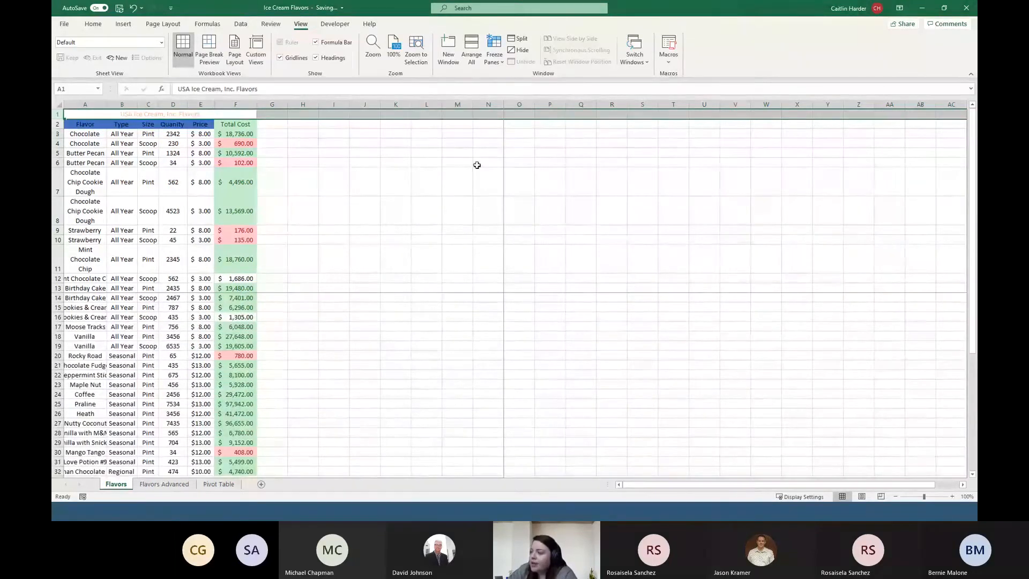
{"action": "scroll", "coordinate": [318, 396], "scroll_direction": "down", "scroll_amount": 1}
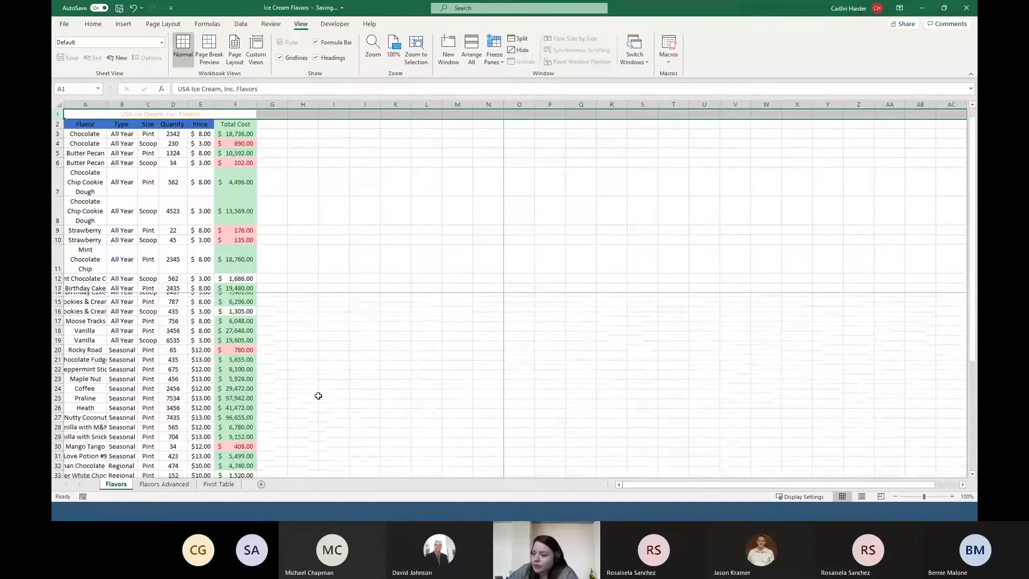
{"action": "scroll", "coordinate": [318, 396], "scroll_direction": "up", "scroll_amount": 1}
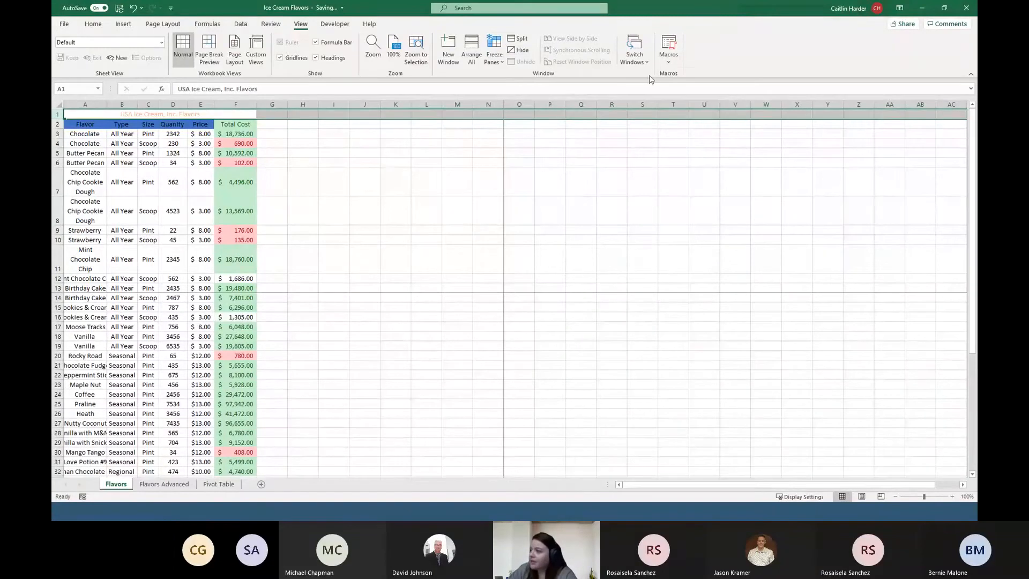
{"action": "left_click", "coordinate": [634, 61]}
{"action": "left_click", "coordinate": [558, 185]}
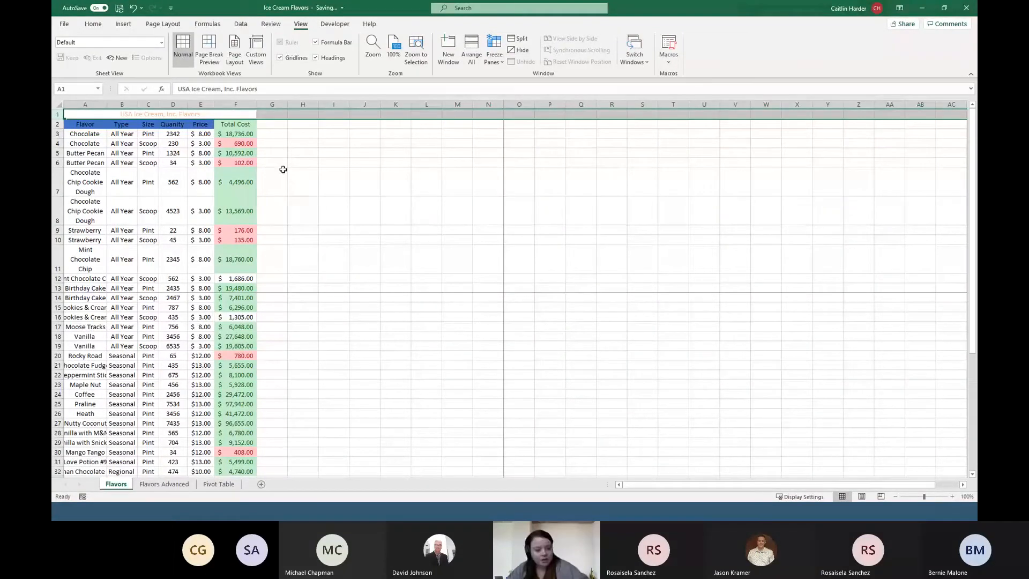
Step: Undo the title's color change and the accounting format on the Price and Total Cost columns, and select empty cell L8
{"action": "key", "text": "ctrl+z"}
{"action": "key", "text": "ctrl+z"}
{"action": "key", "text": "ctrl+z"}
{"action": "key", "text": "ctrl+z"}
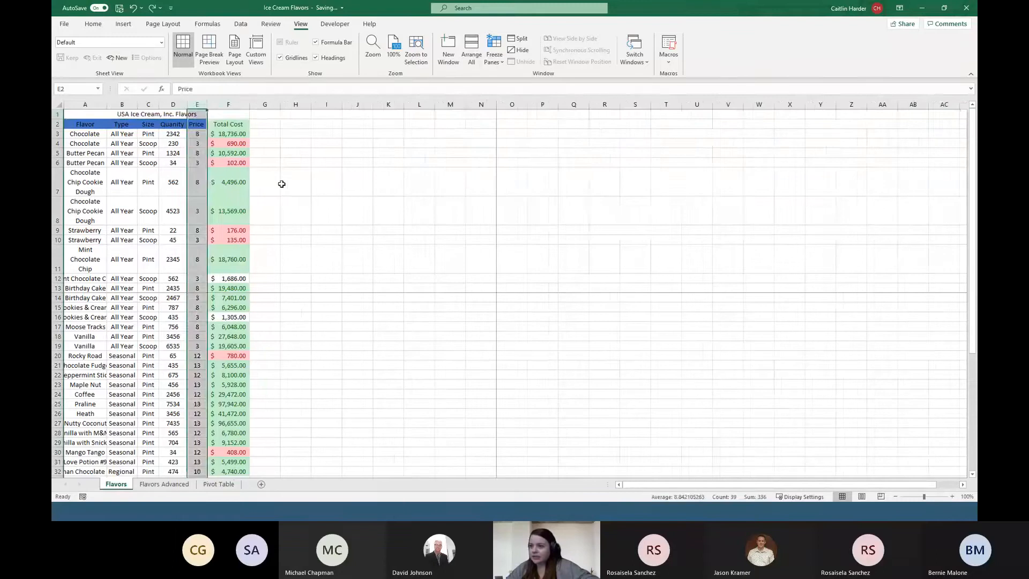
{"action": "left_click", "coordinate": [411, 216]}
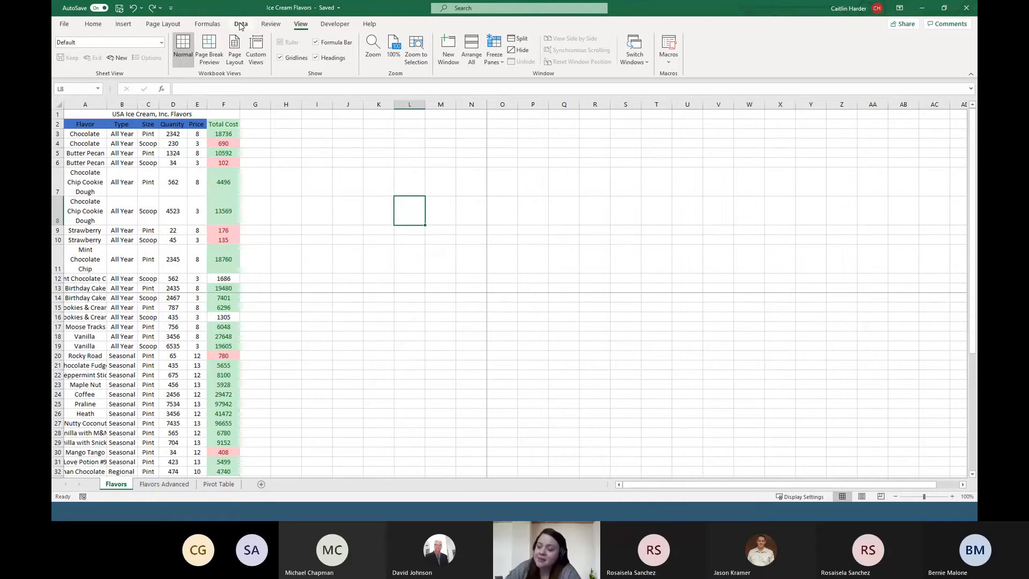
Step: View the Flavors Advanced and Pivot Table worksheets, and return to Flavors Advanced
{"action": "left_click", "coordinate": [175, 484]}
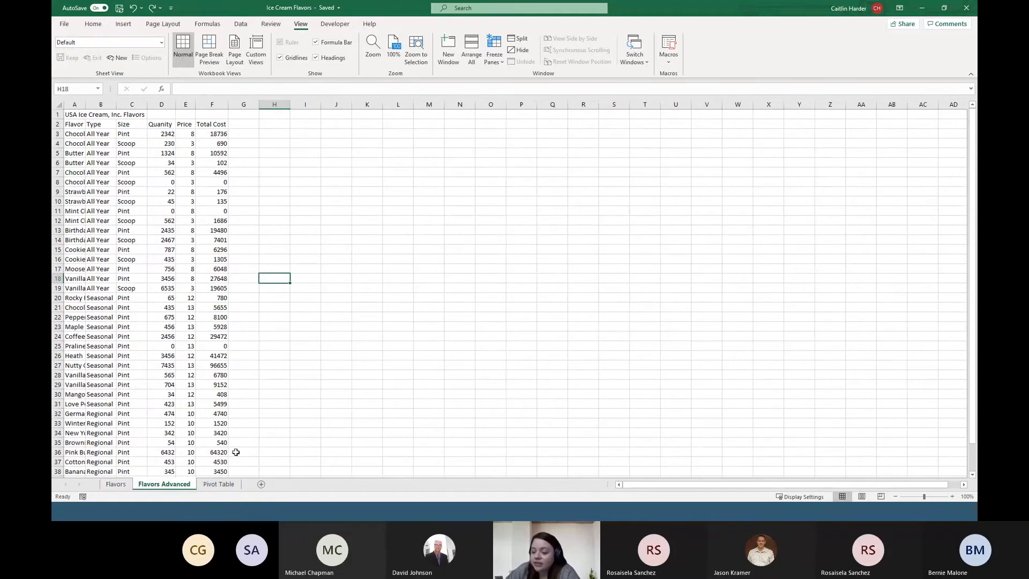
{"action": "left_click", "coordinate": [217, 484]}
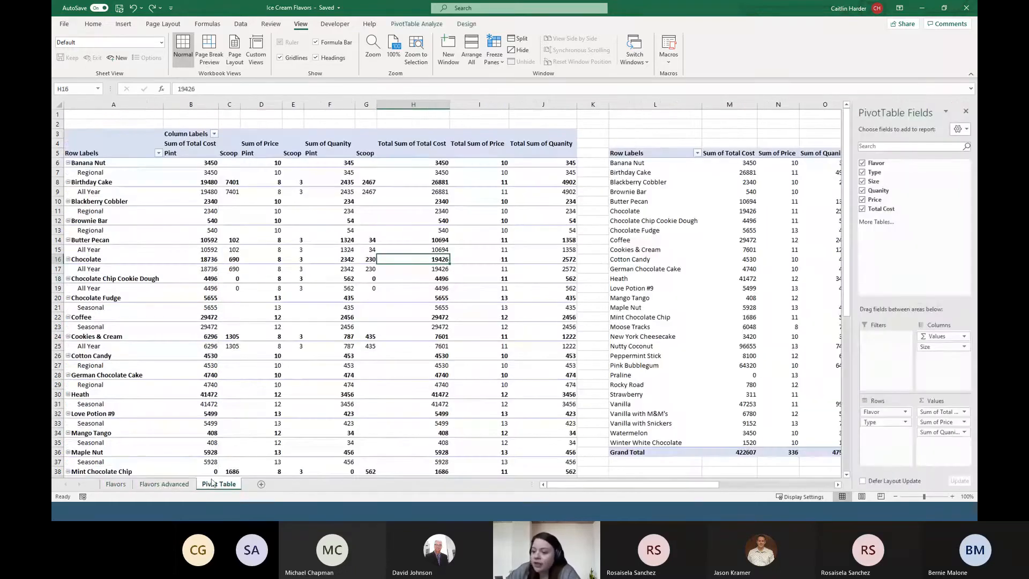
{"action": "left_click", "coordinate": [176, 484]}
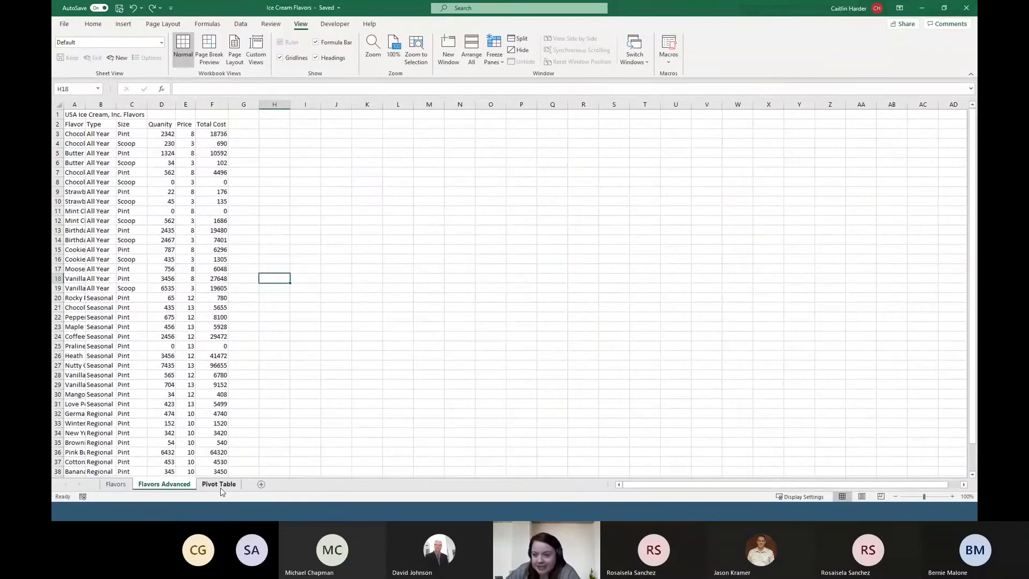
Step: Move the Pivot Table sheet ahead of Flavors, return it to the end, and place it first again
{"action": "left_click_drag", "start_coordinate": [220, 485], "coordinate": [107, 489]}
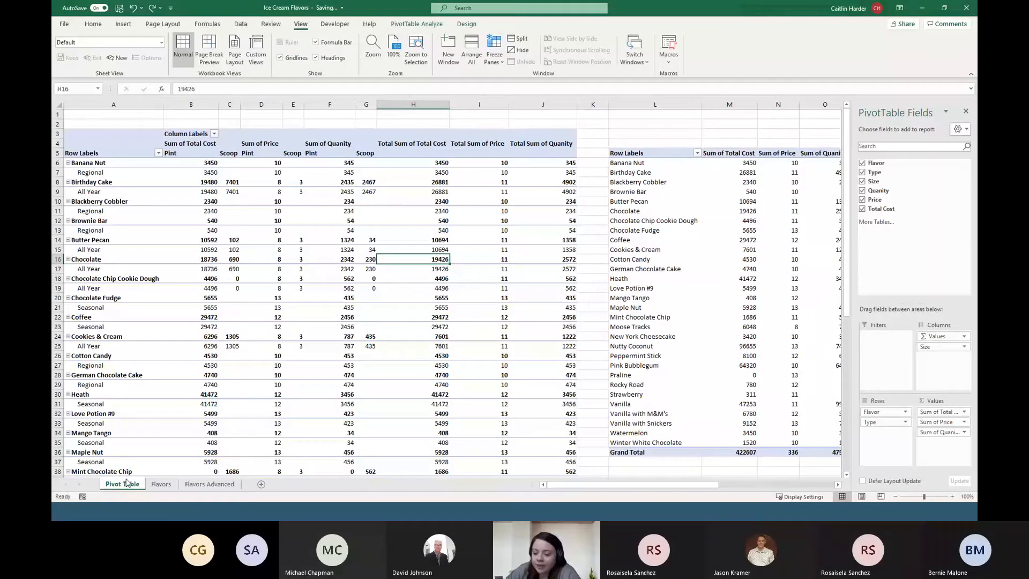
{"action": "left_click_drag", "start_coordinate": [169, 487], "coordinate": [245, 488]}
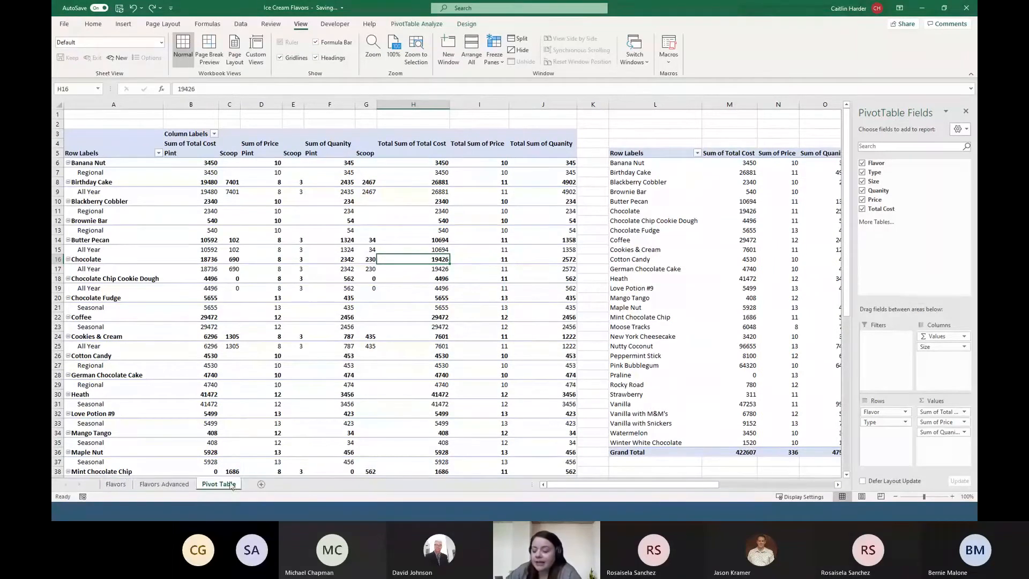
{"action": "left_click_drag", "start_coordinate": [169, 486], "coordinate": [109, 483]}
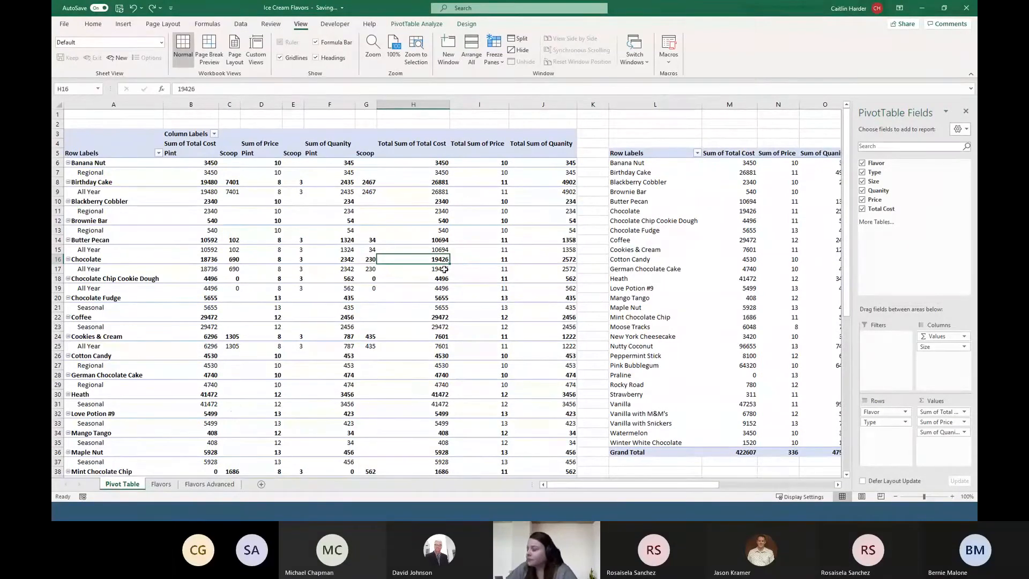
Step: Add a blank worksheet after the Pivot Table sheet and start a PivotTable placed at its cell A1
{"action": "left_click", "coordinate": [261, 484]}
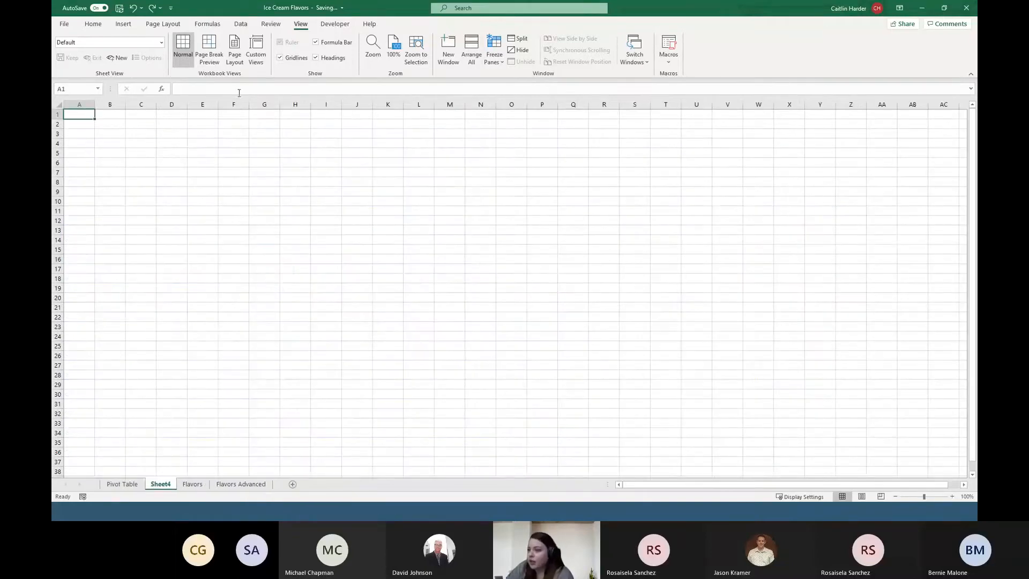
{"action": "left_click", "coordinate": [125, 25]}
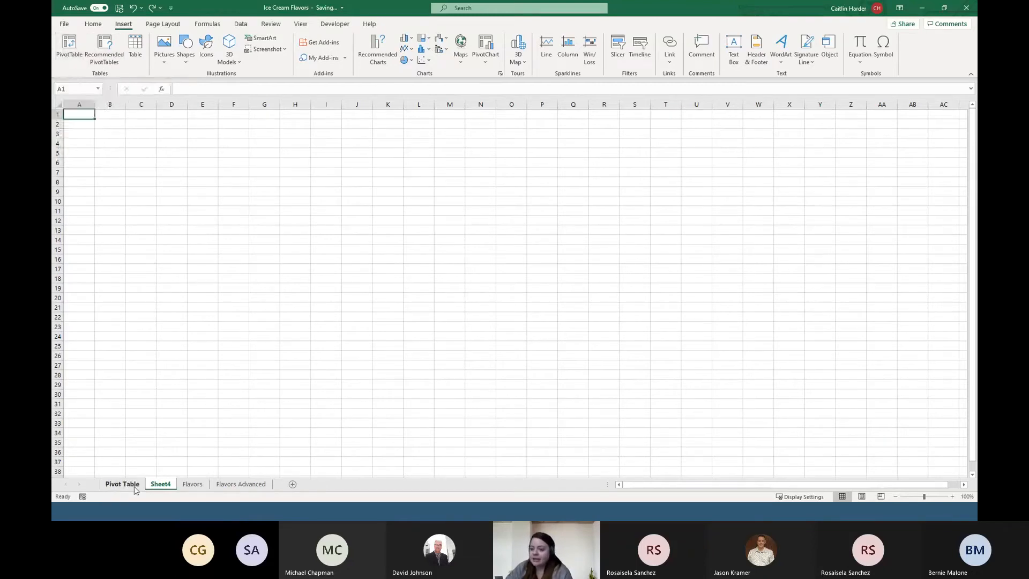
{"action": "left_click", "coordinate": [75, 51]}
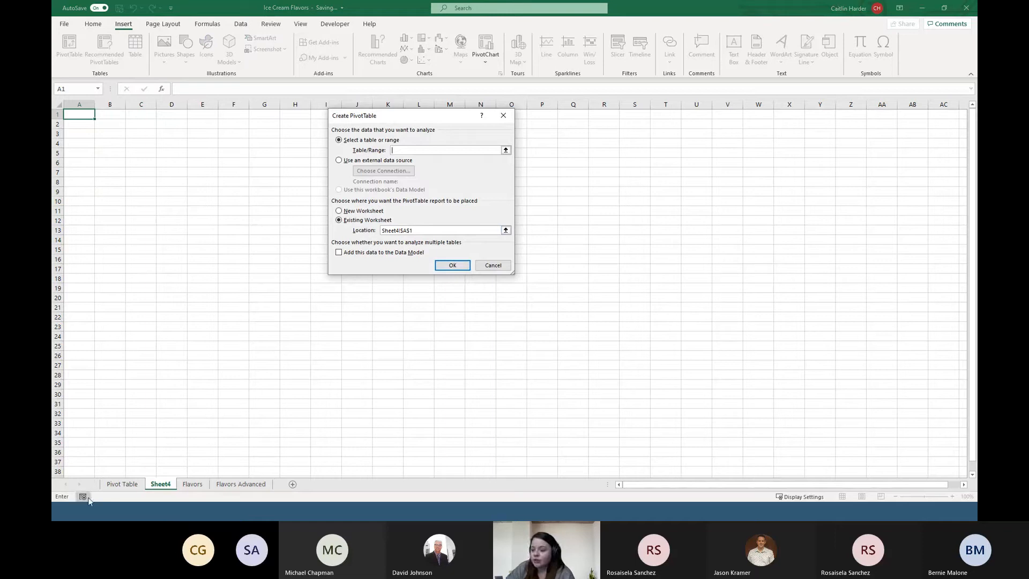
Step: Create the PivotTable from the Flavors sheet's data in columns A to F, including the header row in row 2
{"action": "left_click", "coordinate": [194, 485]}
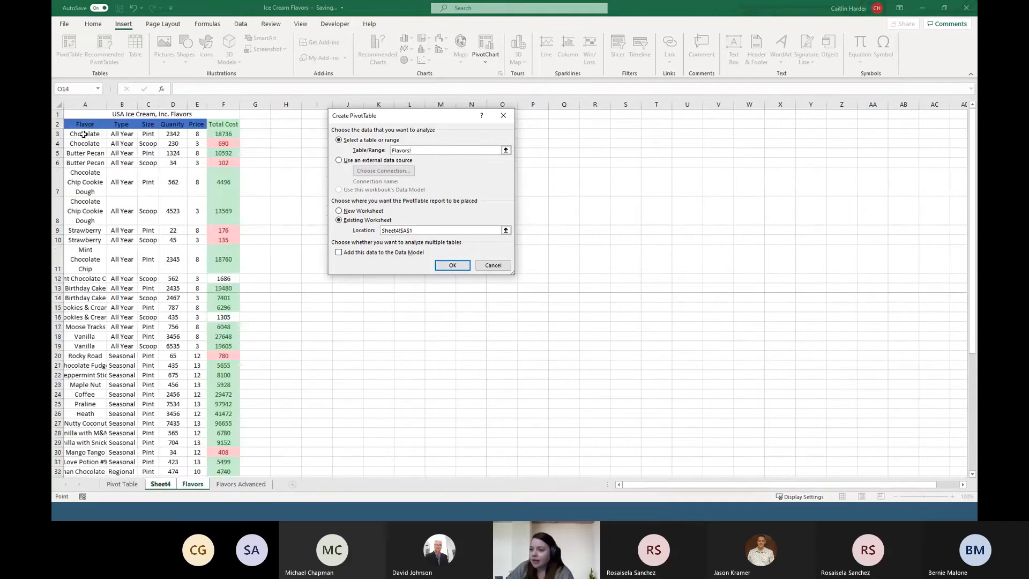
{"action": "left_click_drag", "start_coordinate": [84, 134], "coordinate": [238, 435]}
{"action": "scroll", "coordinate": [279, 214], "scroll_direction": "up", "scroll_amount": 4}
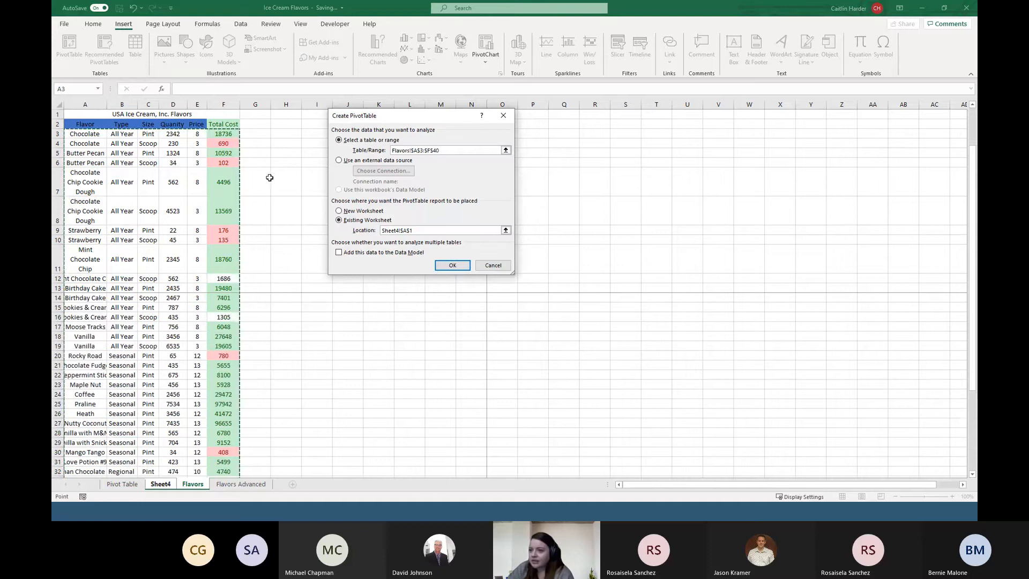
{"action": "left_click", "coordinate": [79, 123]}
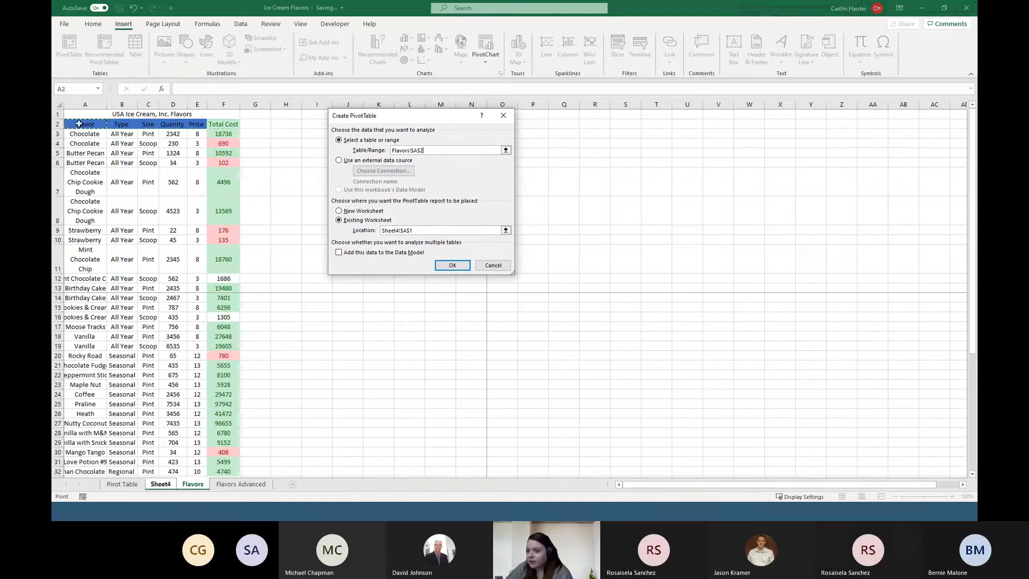
{"action": "left_click_drag", "start_coordinate": [78, 124], "coordinate": [231, 421]}
{"action": "left_click", "coordinate": [459, 266]}
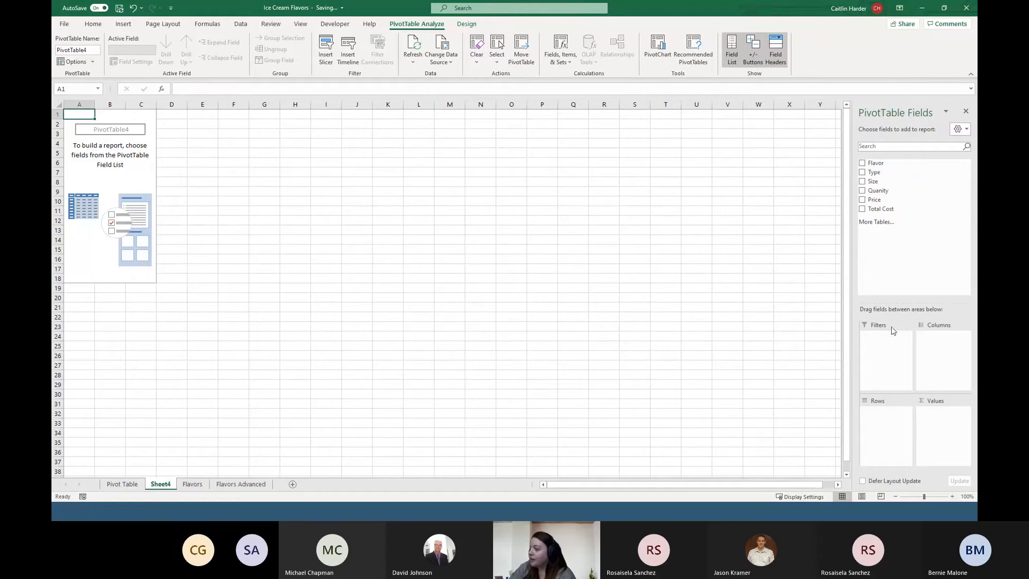
Step: Try the Flavor, Type and Size fields as PivotTable rows, and remove all three from the report
{"action": "left_click", "coordinate": [863, 163]}
{"action": "left_click", "coordinate": [863, 172]}
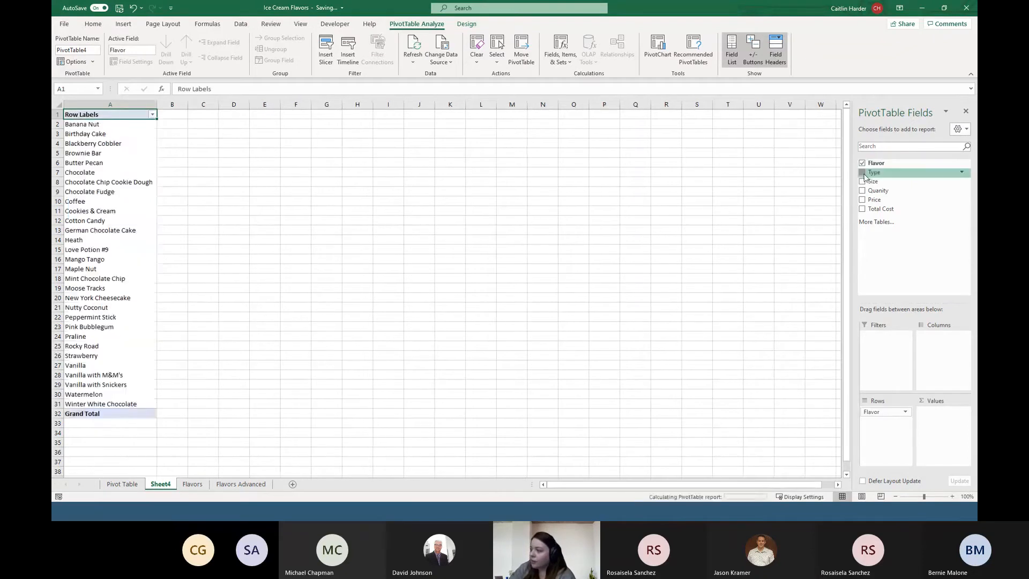
{"action": "left_click", "coordinate": [862, 181]}
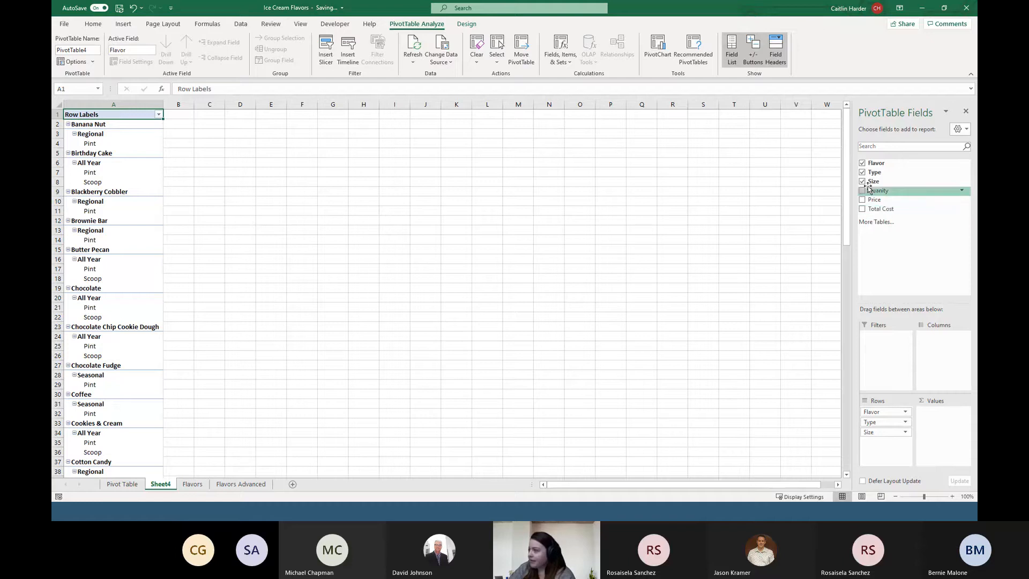
{"action": "left_click", "coordinate": [863, 163]}
{"action": "left_click", "coordinate": [862, 172]}
{"action": "left_click", "coordinate": [863, 181]}
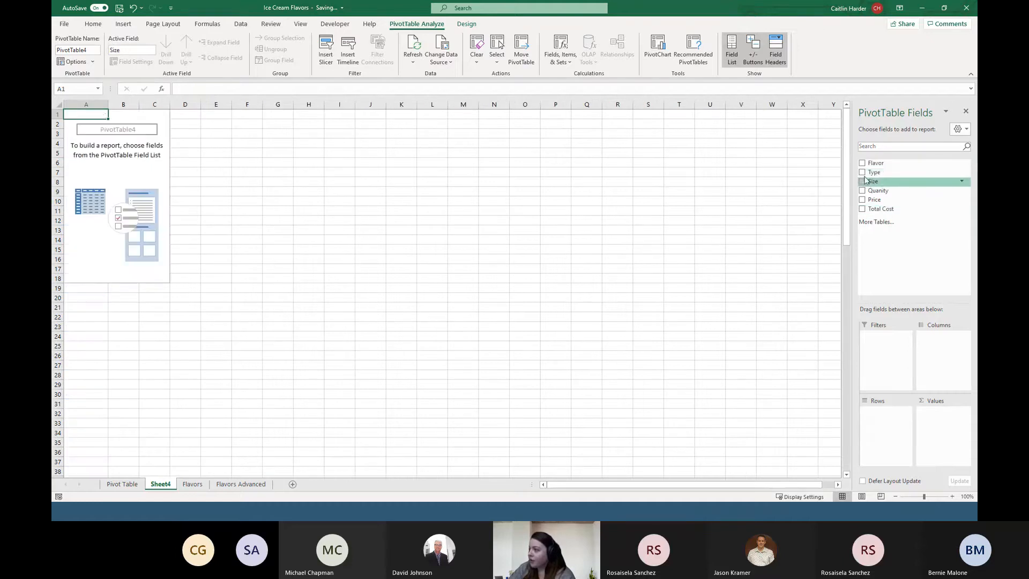
Step: Build the PivotTable with Flavor as rows and the sums of Quanity and Total Cost as values, leaving Price out
{"action": "left_click", "coordinate": [863, 163]}
{"action": "left_click", "coordinate": [863, 200]}
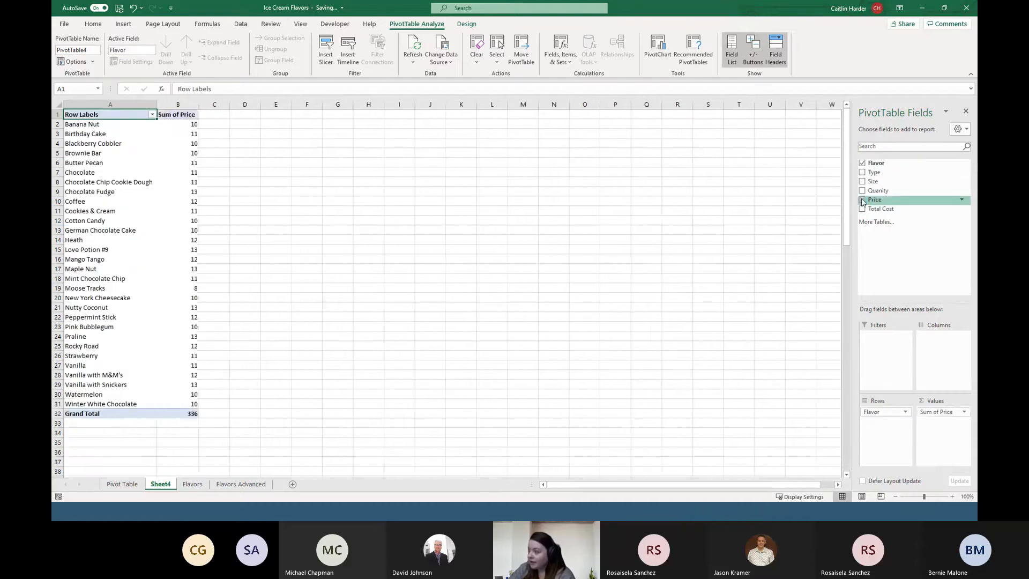
{"action": "left_click", "coordinate": [863, 199]}
{"action": "left_click", "coordinate": [863, 191]}
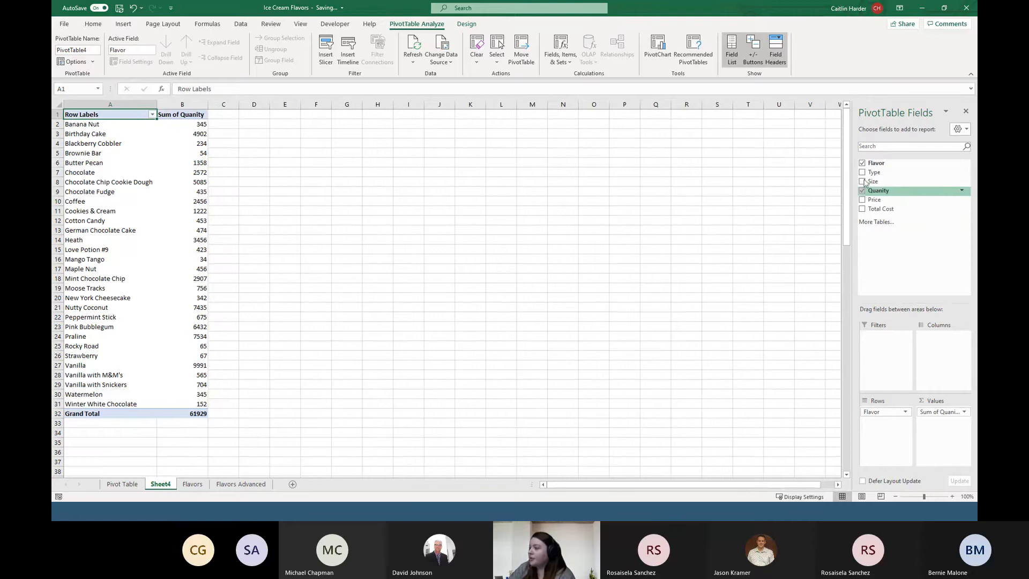
{"action": "left_click", "coordinate": [863, 209]}
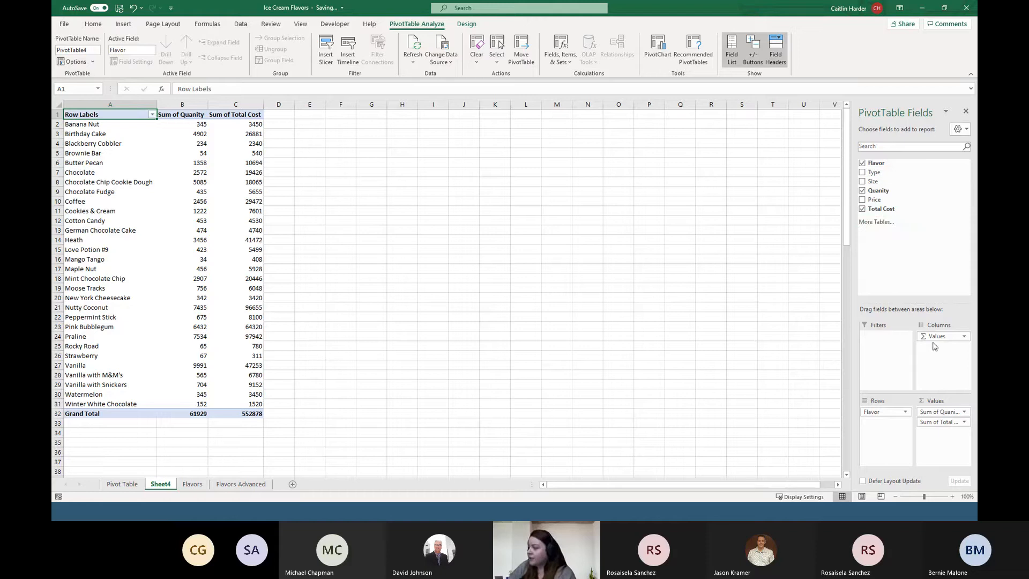
Step: Move the Total Cost and Quanity fields from the PivotTable's values to its columns
{"action": "left_click_drag", "start_coordinate": [938, 426], "coordinate": [886, 426]}
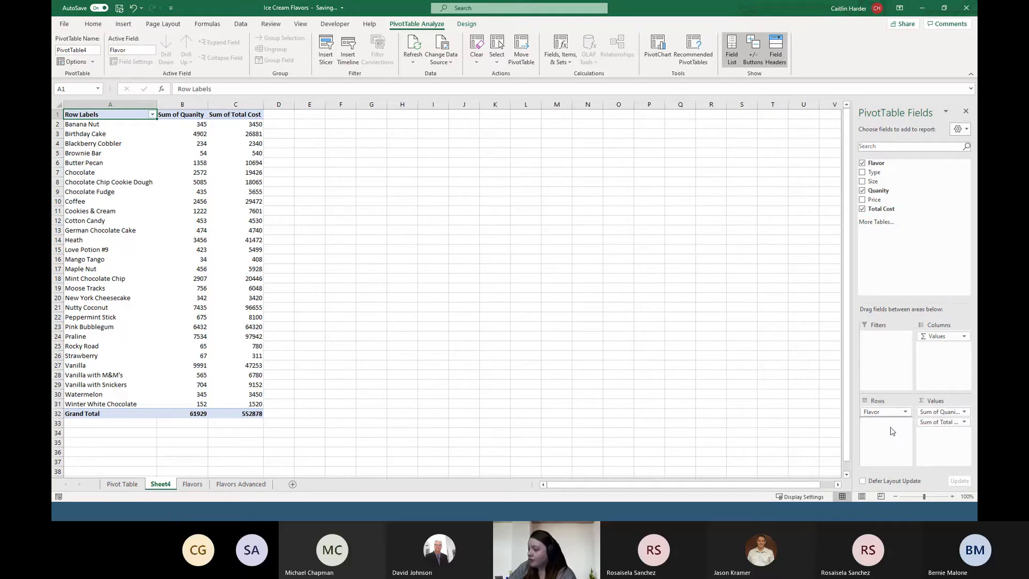
{"action": "left_click_drag", "start_coordinate": [883, 423], "coordinate": [941, 339]}
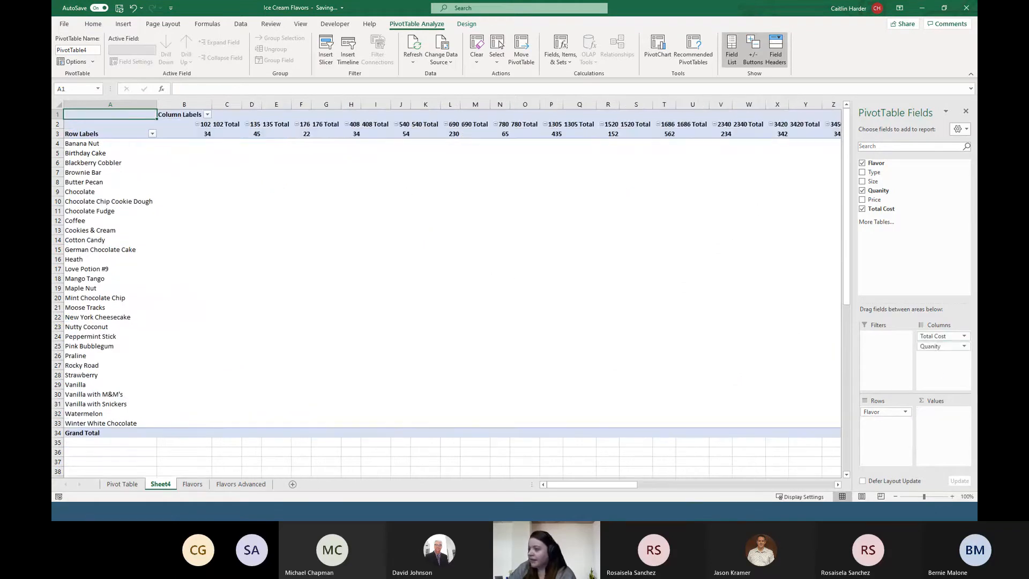
Step: Move Quanity to the PivotTable's values and Total Cost to its rows, beneath Flavor
{"action": "left_click_drag", "start_coordinate": [936, 346], "coordinate": [942, 412]}
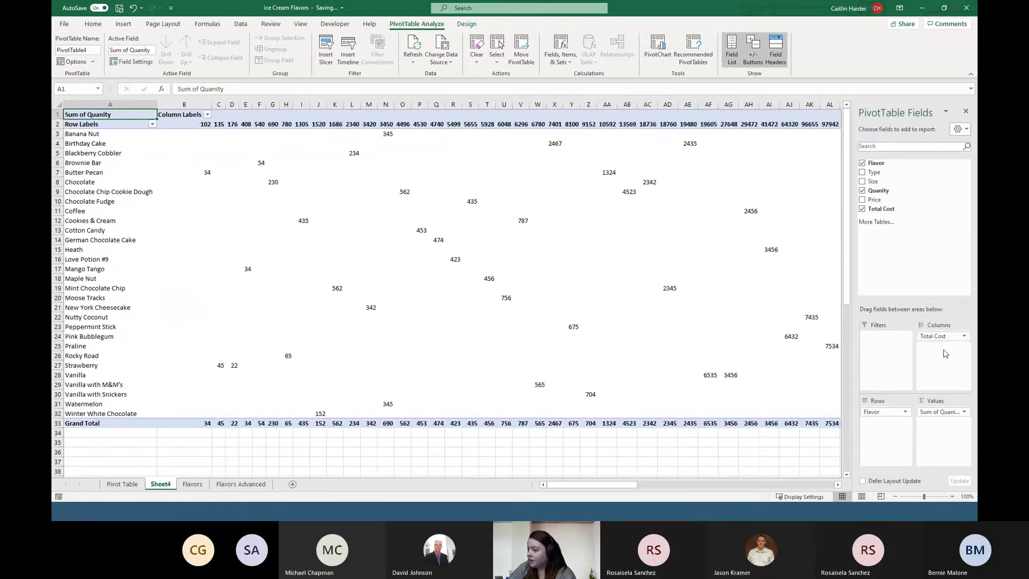
{"action": "left_click_drag", "start_coordinate": [935, 340], "coordinate": [885, 422]}
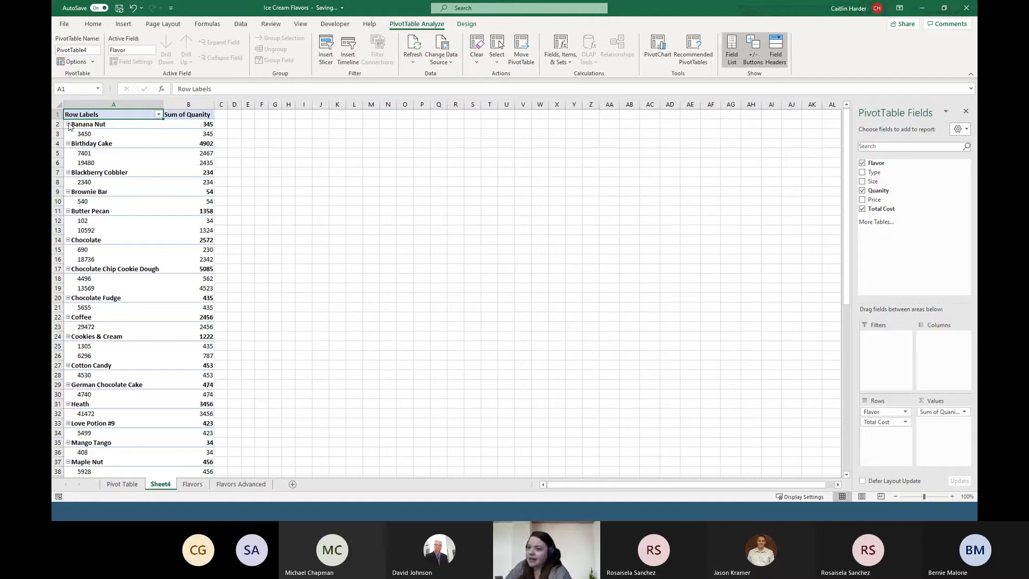
Step: Try collapsing and expanding the Banana Nut, Birthday Cake and Blackberry Cobbler groups, leaving only Birthday Cake collapsed
{"action": "left_click", "coordinate": [68, 124]}
{"action": "left_click", "coordinate": [68, 125]}
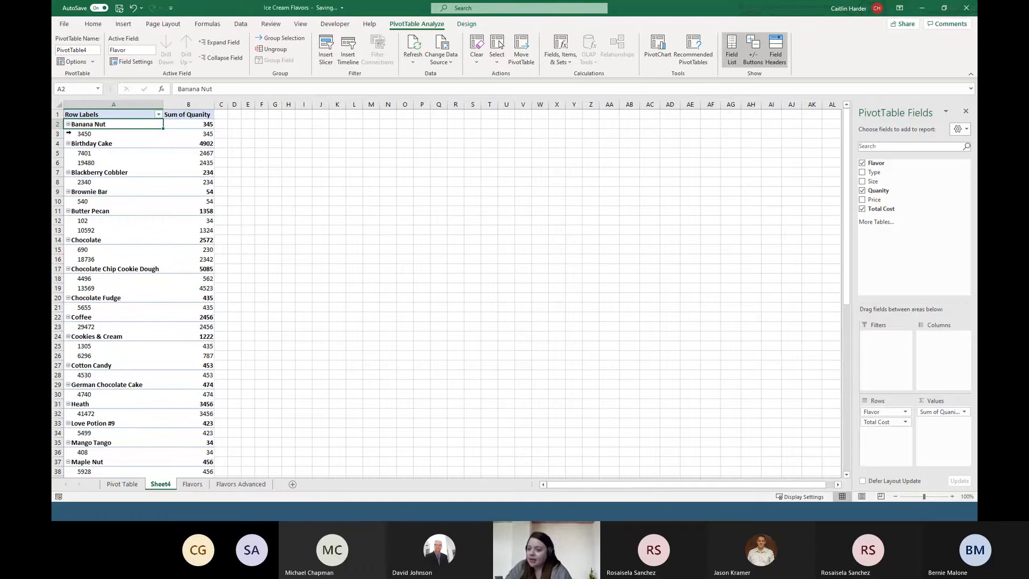
{"action": "left_click", "coordinate": [68, 144]}
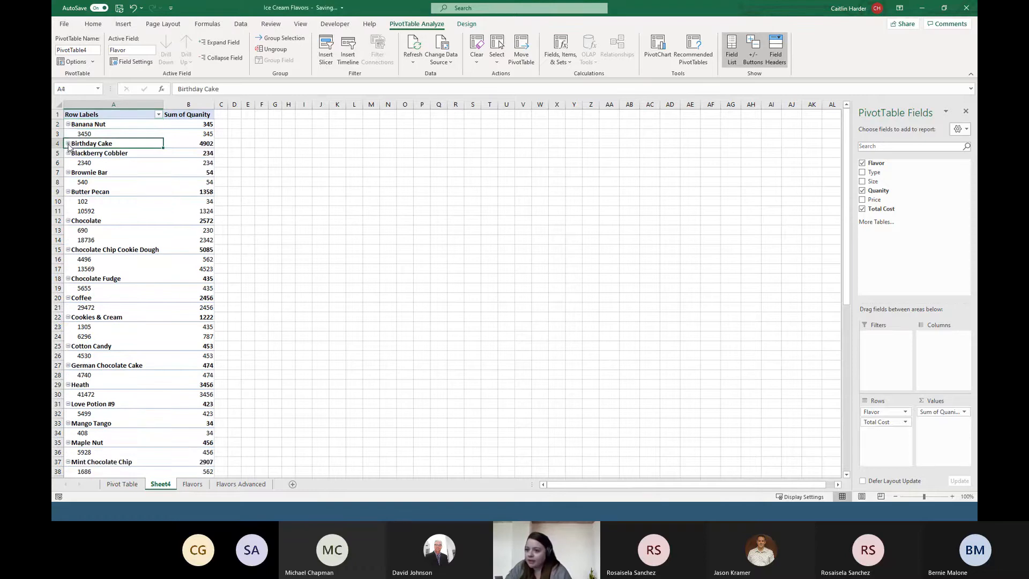
{"action": "left_click", "coordinate": [68, 144]}
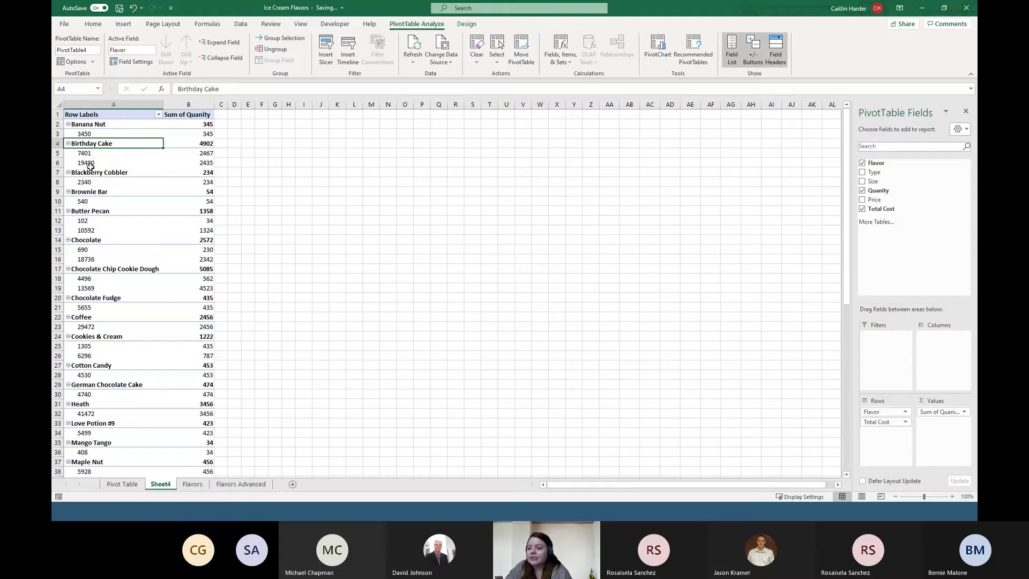
{"action": "left_click", "coordinate": [68, 144]}
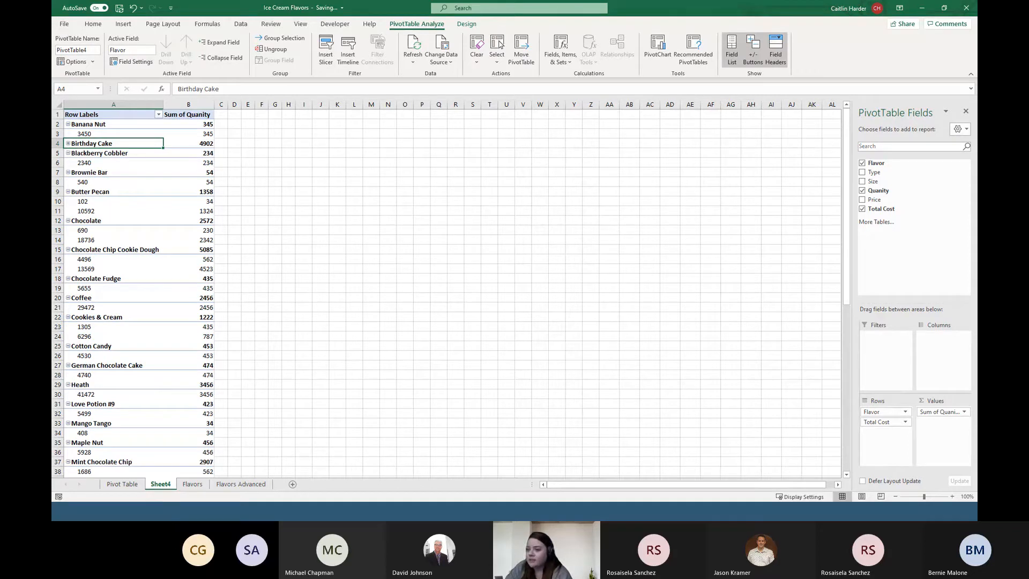
{"action": "left_click", "coordinate": [68, 153]}
{"action": "left_click", "coordinate": [68, 154]}
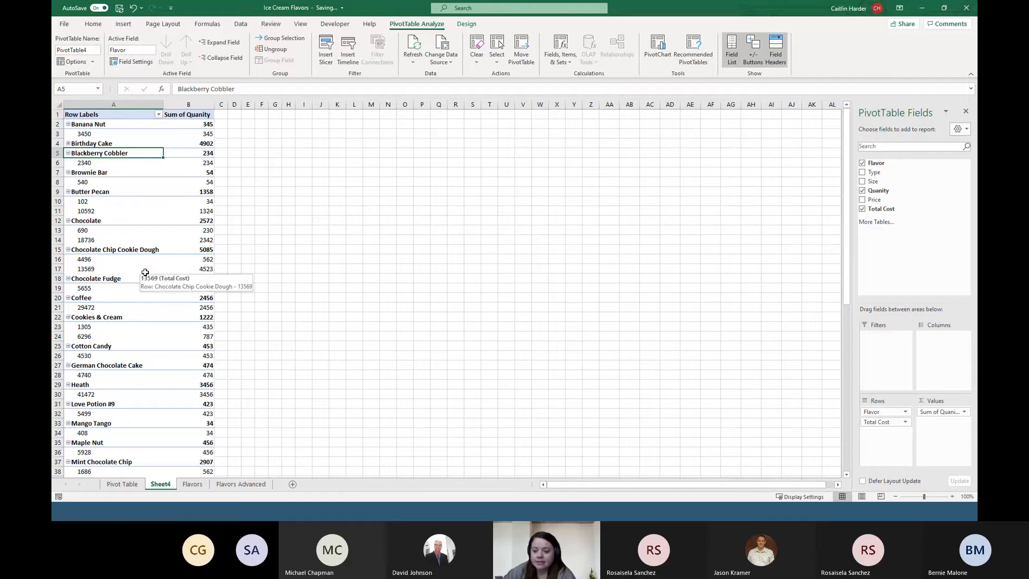
Step: Set the Quanity of Mango Tango to 0 on the Flavors sheet
{"action": "left_click", "coordinate": [193, 484]}
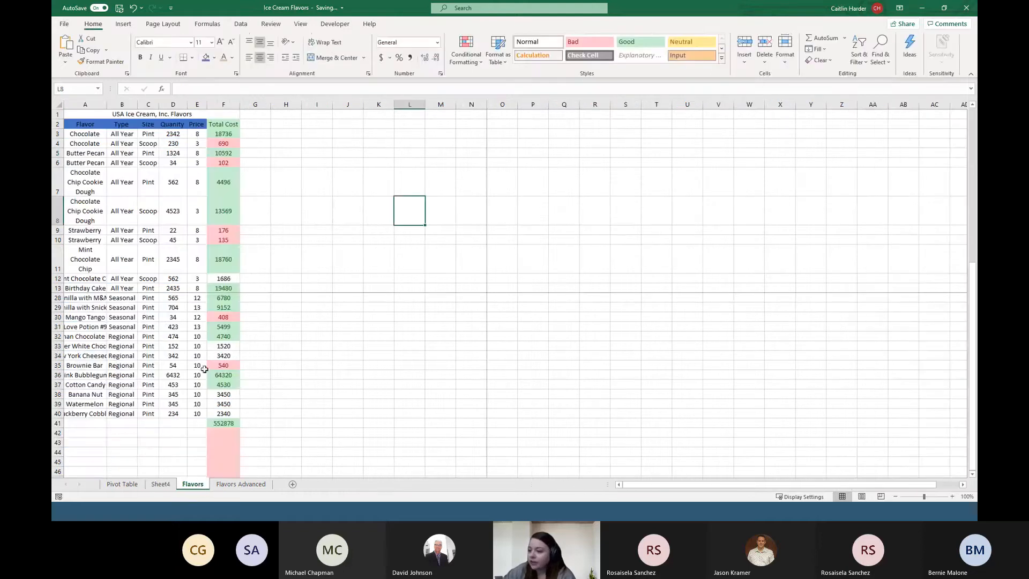
{"action": "left_click", "coordinate": [172, 316]}
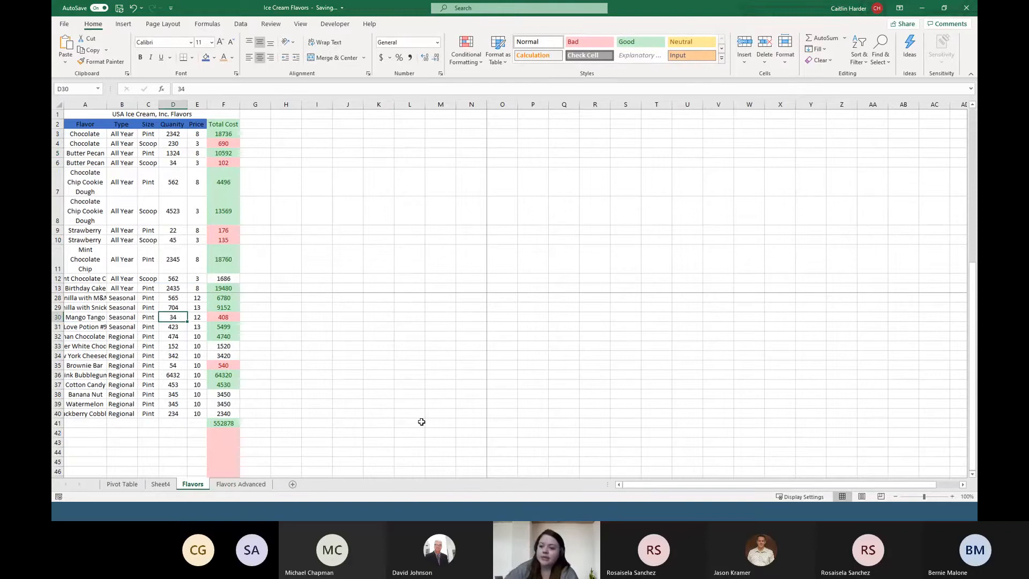
{"action": "type", "text": "0"}
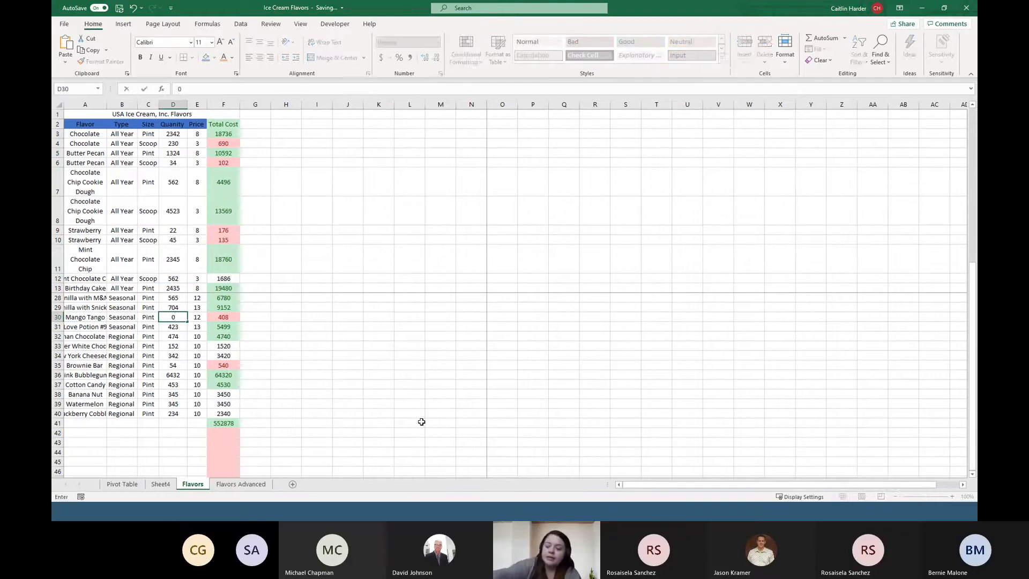
{"action": "key", "text": "Return"}
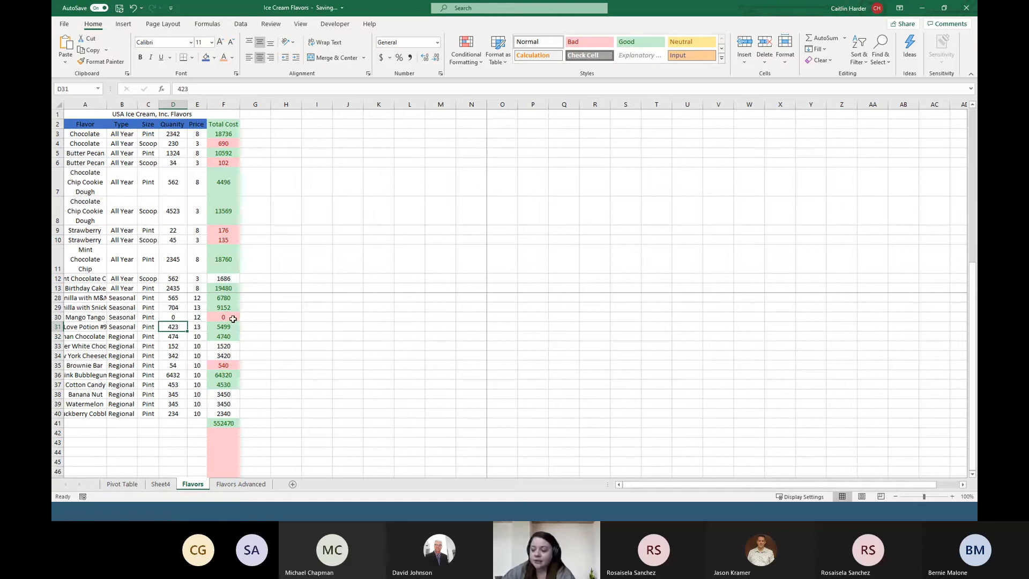
Step: Refresh the PivotTable on Sheet4 with the changed source data and check its Mango Tango rows
{"action": "left_click", "coordinate": [159, 484]}
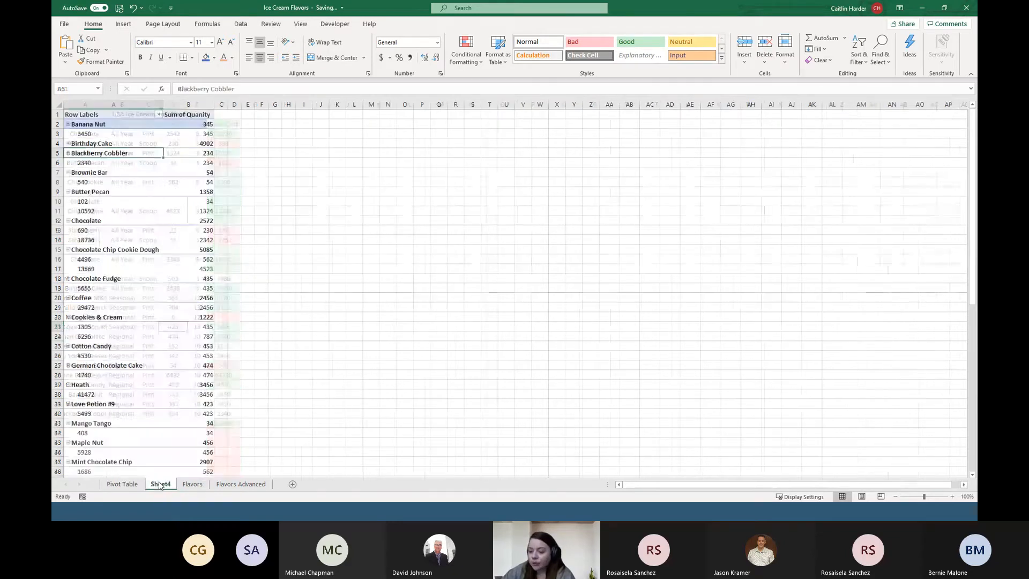
{"action": "left_click", "coordinate": [296, 25]}
{"action": "left_click", "coordinate": [335, 25]}
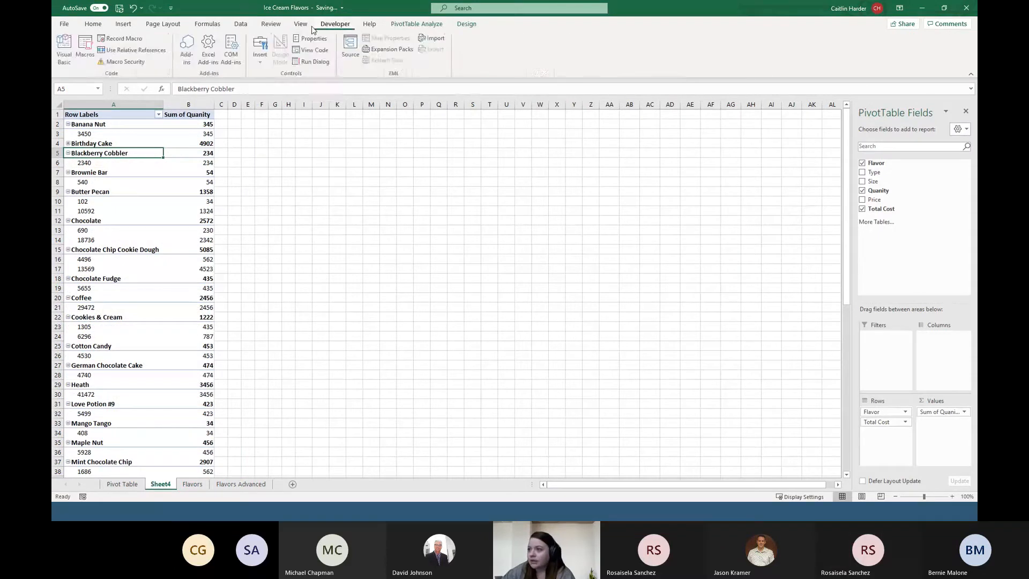
{"action": "left_click", "coordinate": [273, 27]}
{"action": "left_click", "coordinate": [241, 27]}
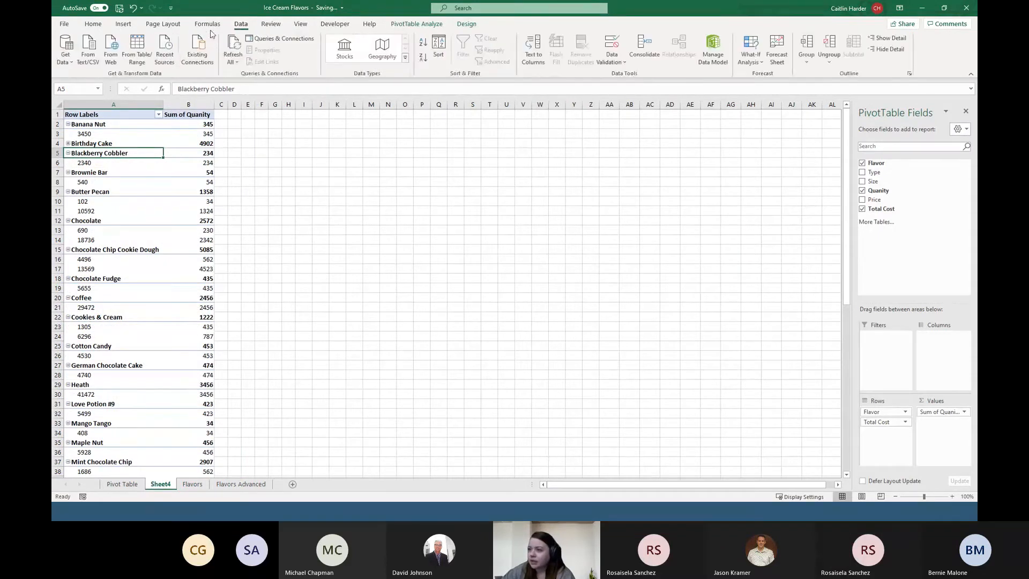
{"action": "left_click", "coordinate": [206, 26]}
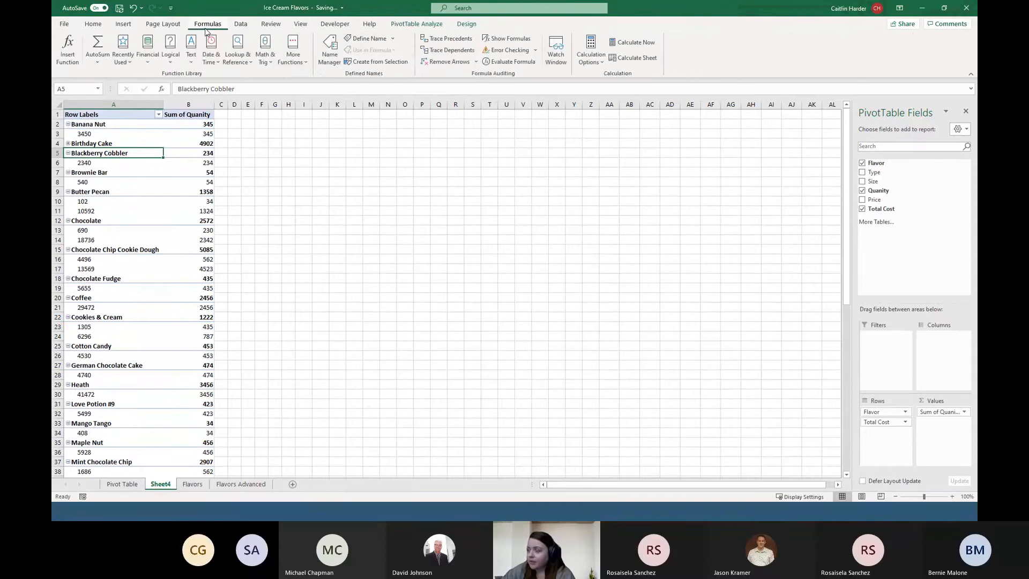
{"action": "left_click", "coordinate": [178, 25]}
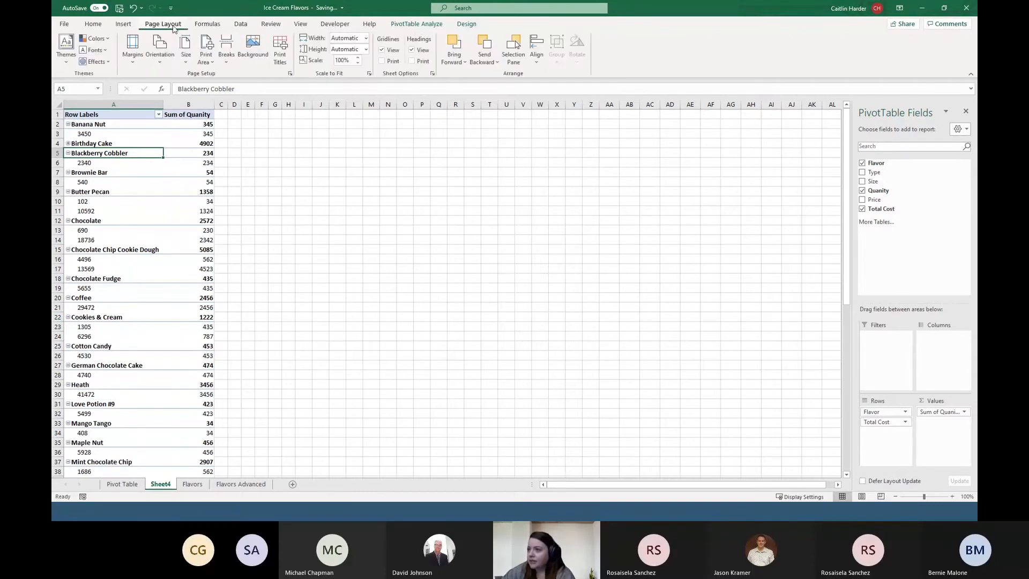
{"action": "left_click", "coordinate": [124, 25]}
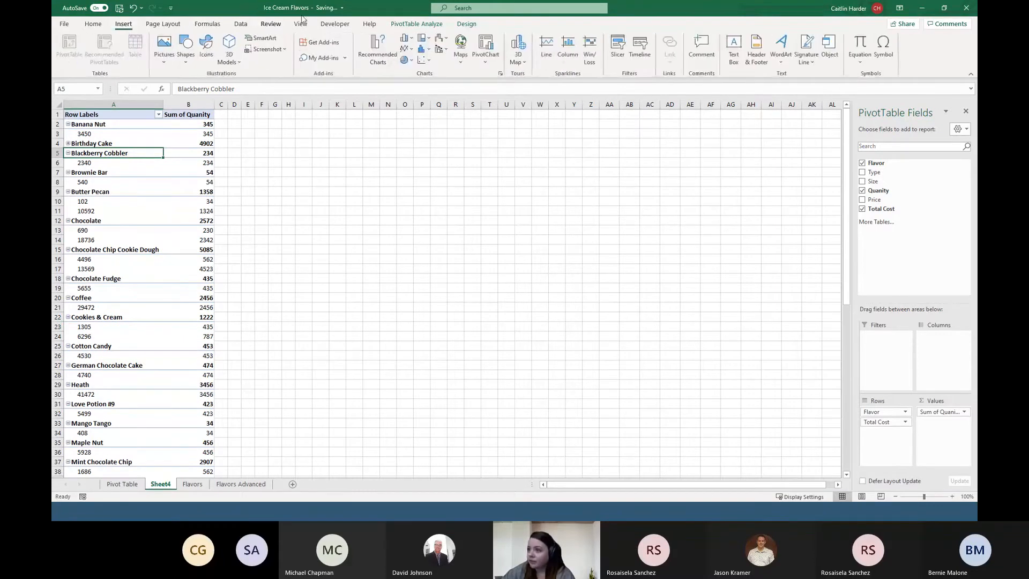
{"action": "left_click", "coordinate": [369, 24]}
{"action": "left_click", "coordinate": [417, 24]}
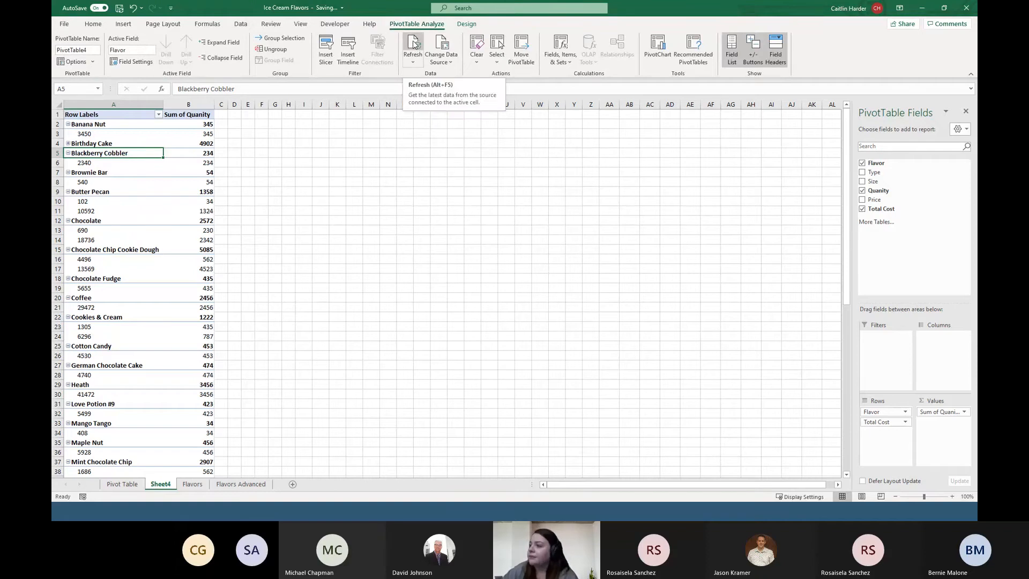
{"action": "left_click", "coordinate": [413, 44]}
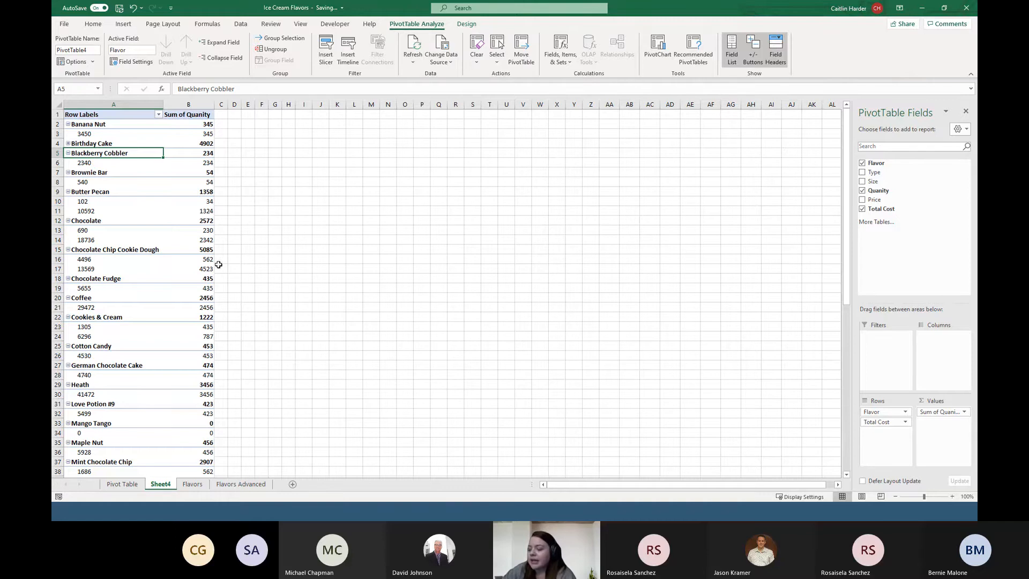
{"action": "scroll", "coordinate": [211, 263], "scroll_direction": "down", "scroll_amount": 2}
{"action": "scroll", "coordinate": [177, 311], "scroll_direction": "down", "scroll_amount": 1}
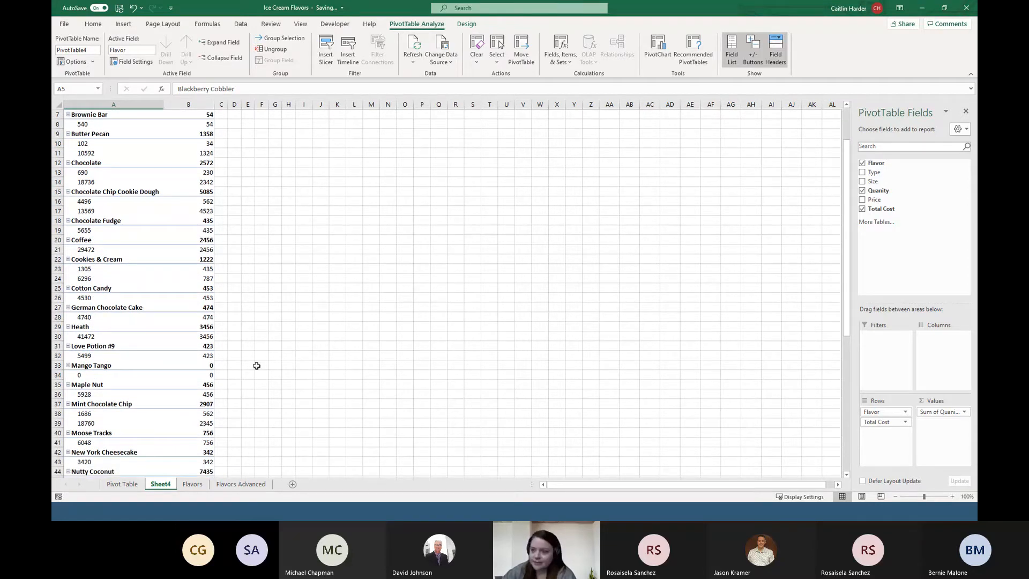
{"action": "scroll", "coordinate": [373, 284], "scroll_direction": "up", "scroll_amount": 2}
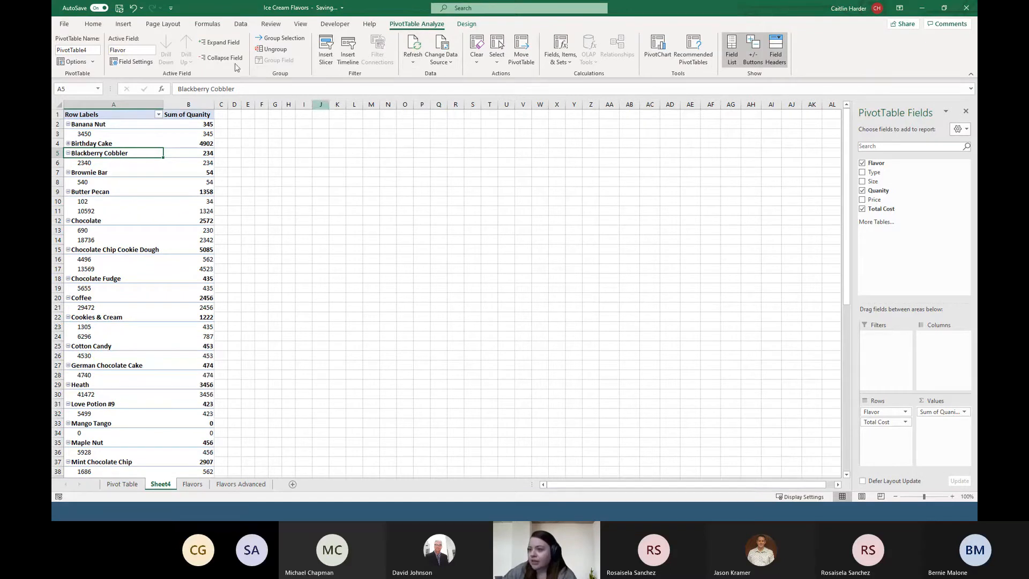
Step: Insert a 2-D clustered column PivotChart based on the PivotTable
{"action": "mouse_move", "coordinate": [170, 201]}
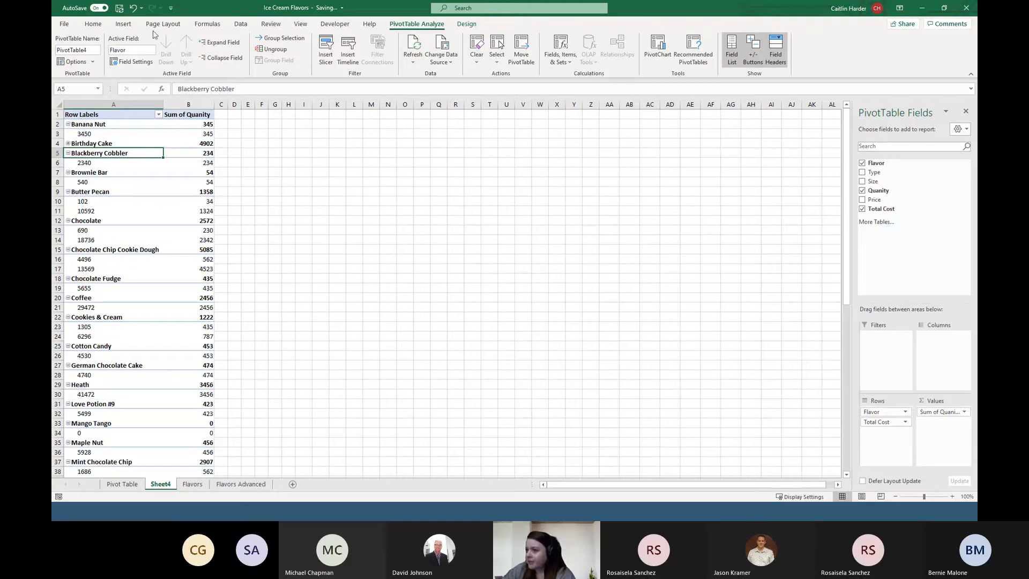
{"action": "left_click", "coordinate": [123, 24]}
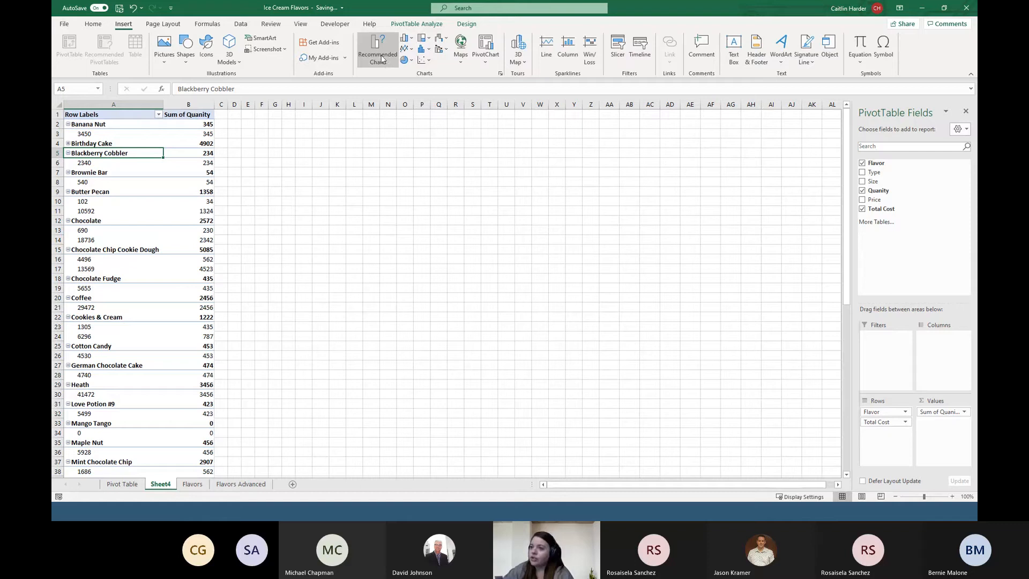
{"action": "left_click", "coordinate": [408, 60]}
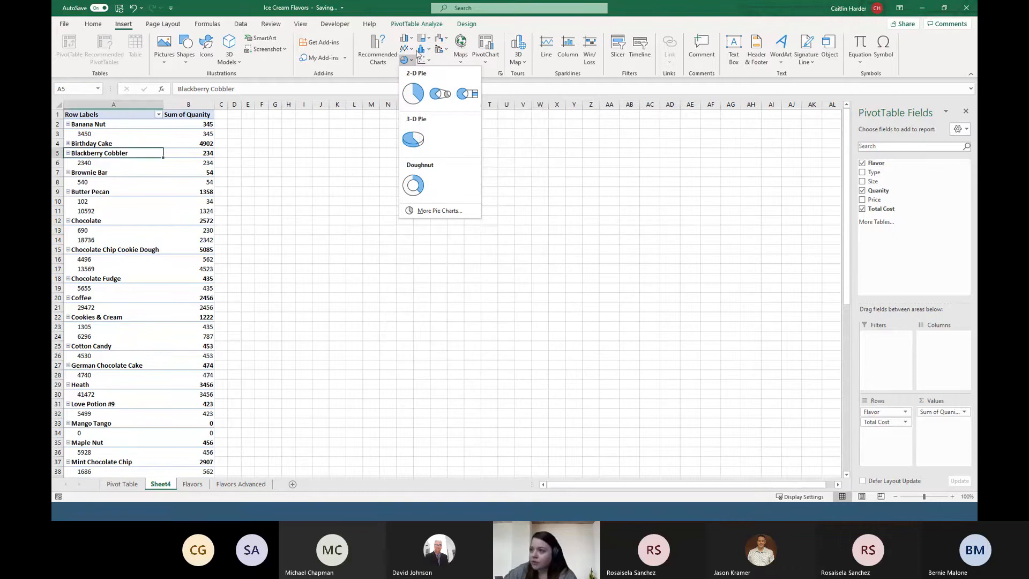
{"action": "left_click", "coordinate": [407, 38]}
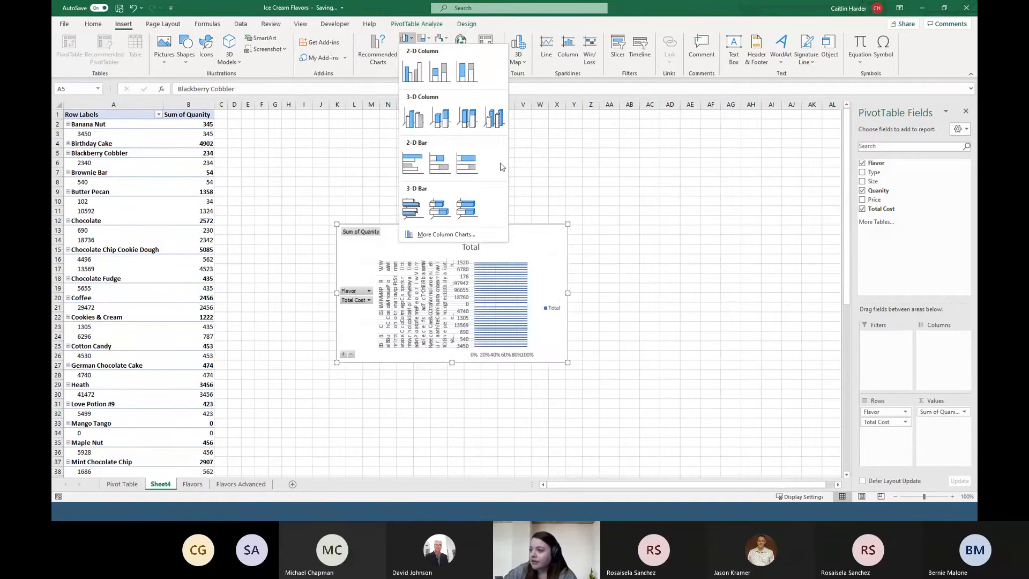
{"action": "left_click", "coordinate": [415, 75]}
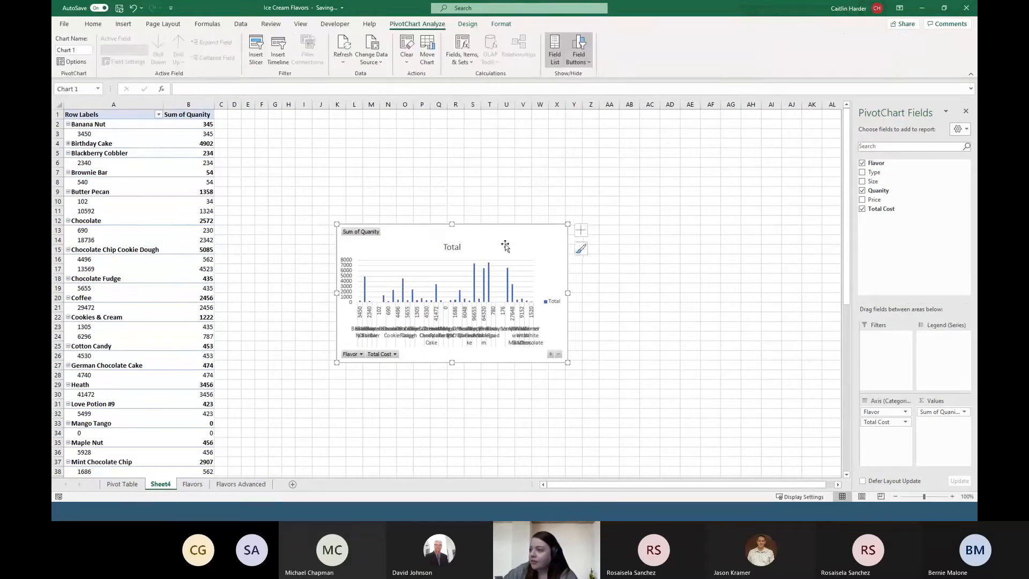
Step: Move the PivotChart up beside the PivotTable and enlarge it to span about columns H to Y and rows 3 to 24
{"action": "left_click_drag", "start_coordinate": [505, 246], "coordinate": [454, 155]}
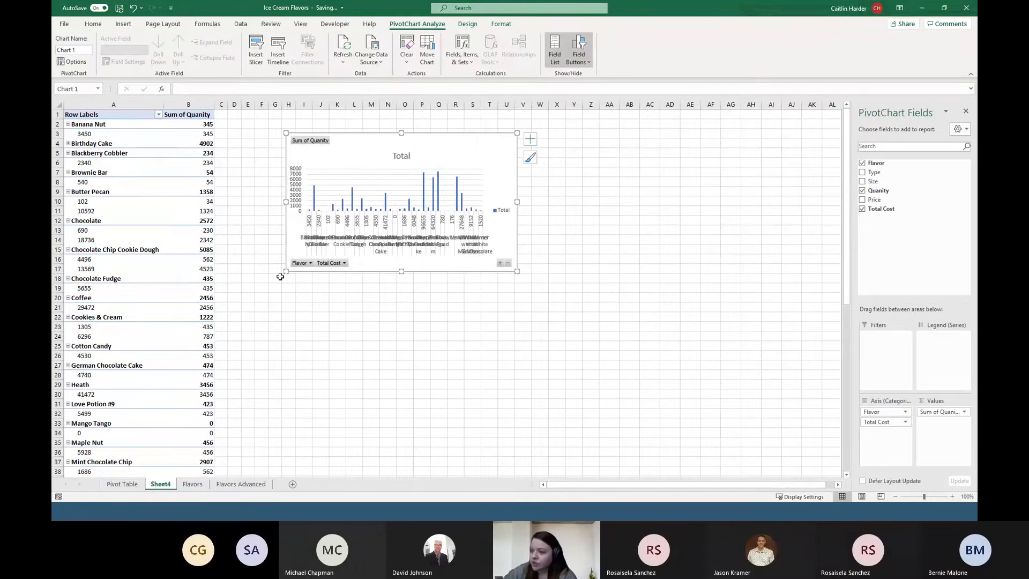
{"action": "left_click_drag", "start_coordinate": [516, 274], "coordinate": [528, 338]}
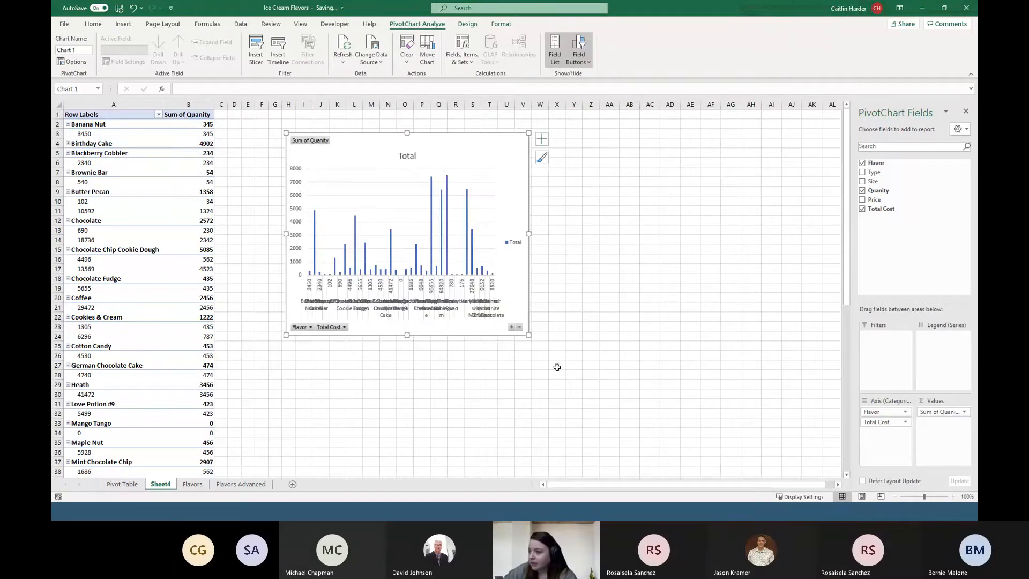
{"action": "left_click_drag", "start_coordinate": [558, 231], "coordinate": [582, 234]}
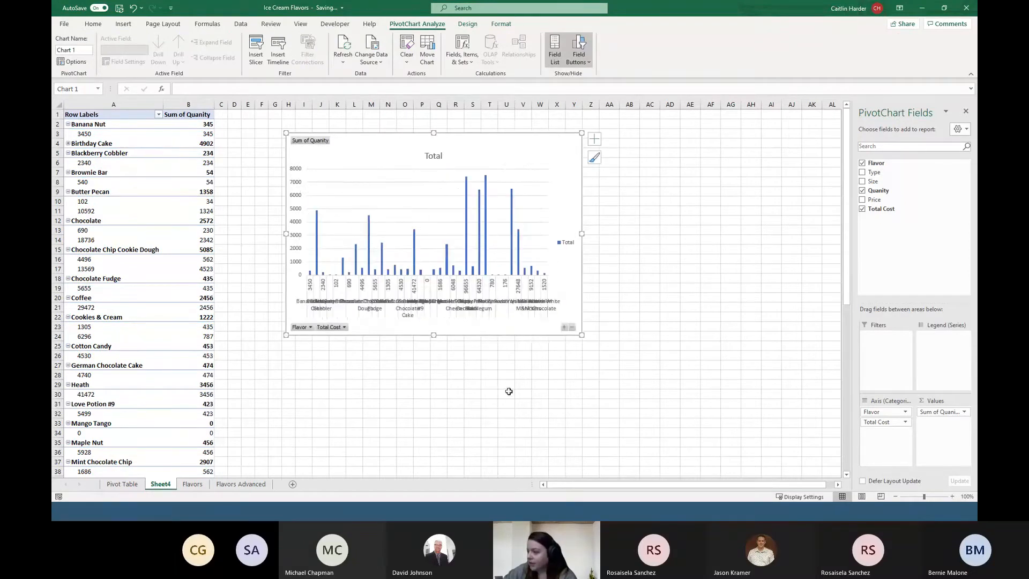
Step: Filter the PivotChart by Total Cost to show only the values 540, 690 and 780
{"action": "left_click", "coordinate": [486, 268]}
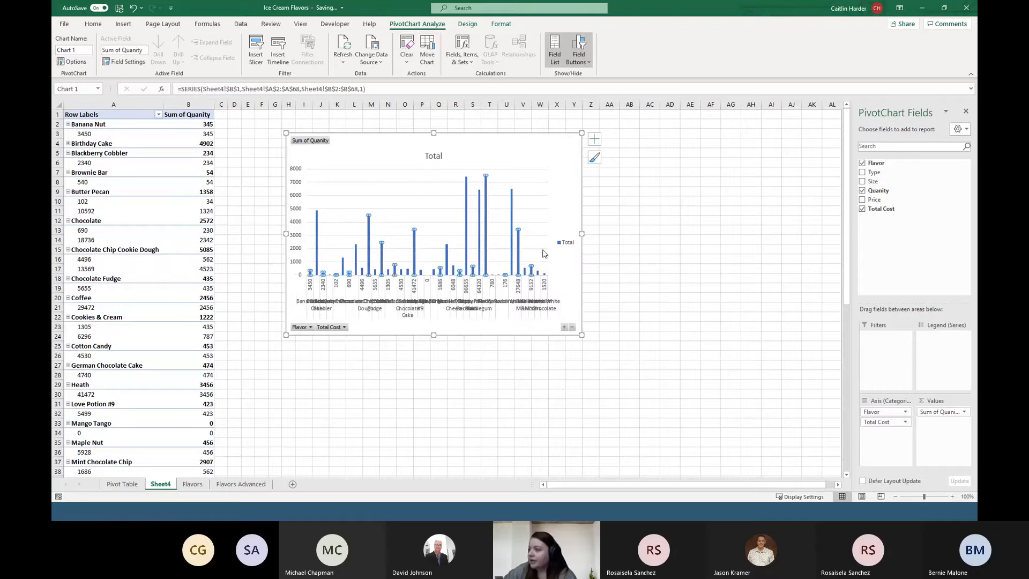
{"action": "left_click", "coordinate": [328, 328]}
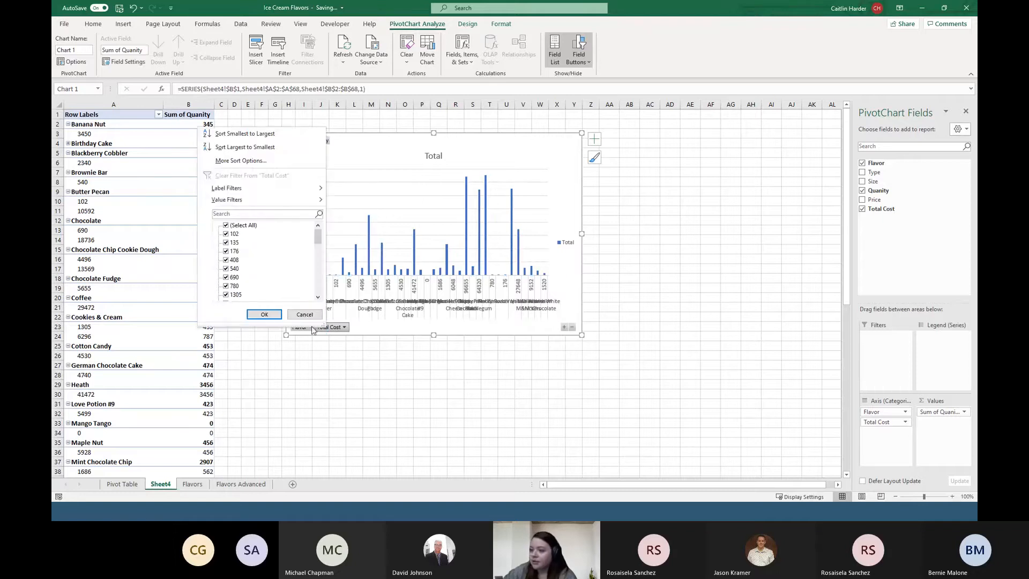
{"action": "left_click", "coordinate": [227, 225]}
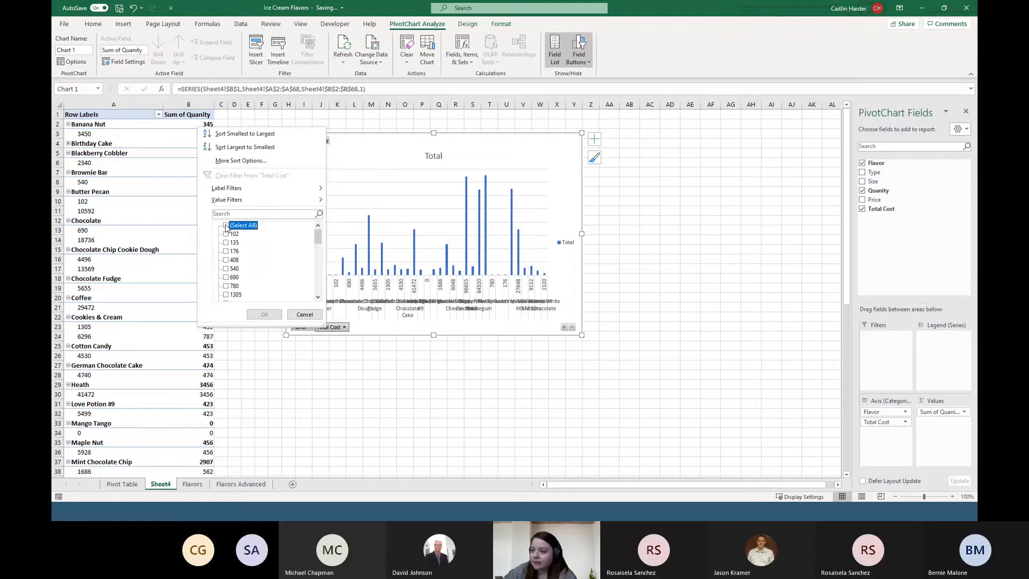
{"action": "left_click", "coordinate": [226, 268]}
{"action": "left_click", "coordinate": [227, 277]}
{"action": "left_click", "coordinate": [226, 286]}
{"action": "left_click", "coordinate": [264, 314]}
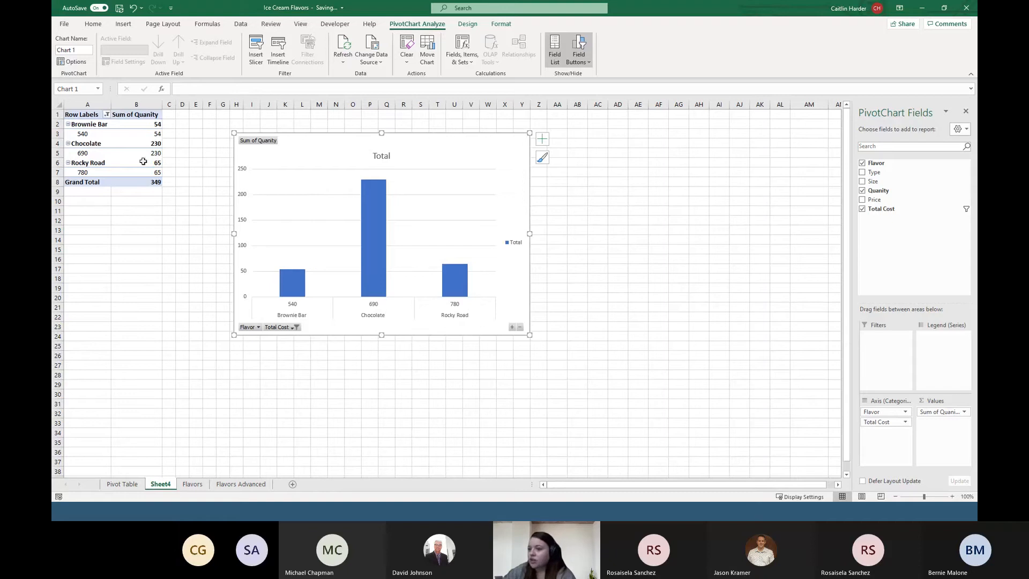
Step: Select all Total Cost values in the PivotChart's filter again and move the chart so it starts at about cell J1
{"action": "left_click", "coordinate": [294, 327]}
{"action": "left_click", "coordinate": [193, 223]}
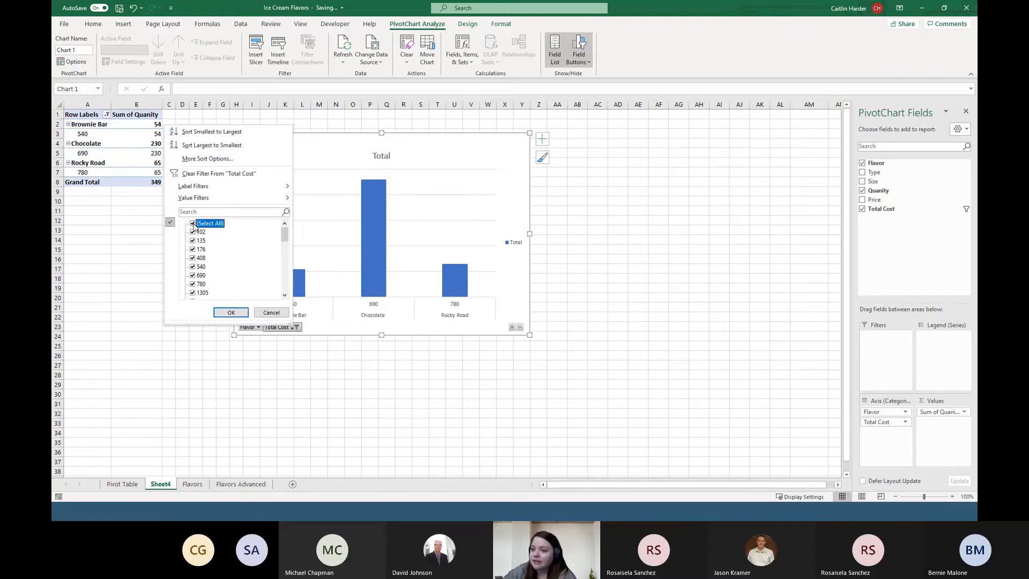
{"action": "left_click", "coordinate": [231, 312]}
{"action": "left_click_drag", "start_coordinate": [472, 143], "coordinate": [559, 126]}
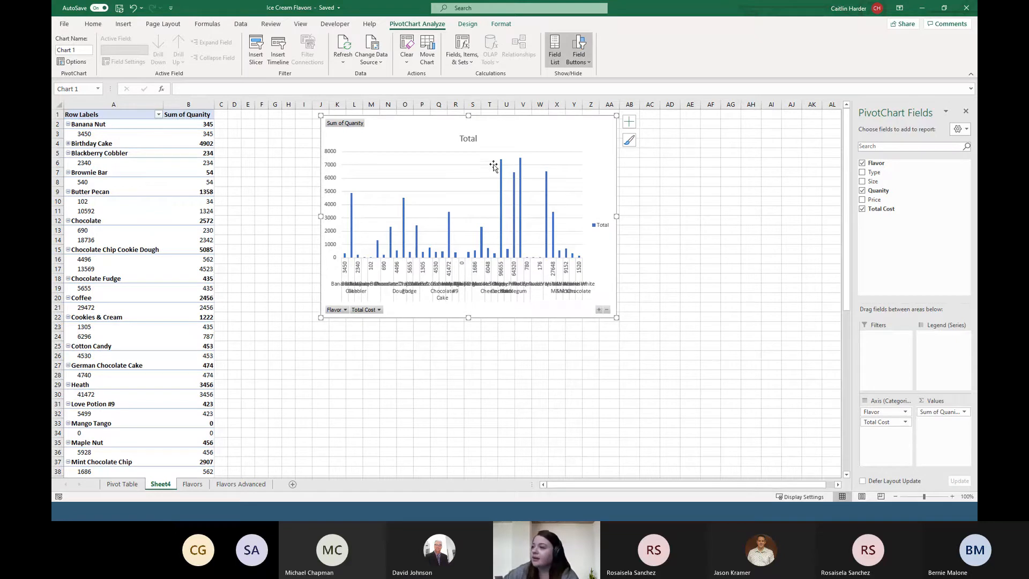
Step: Move the PivotChart so it starts at about cell L4 and place Sheet4 ahead of the Pivot Table worksheet
{"action": "left_click_drag", "start_coordinate": [493, 166], "coordinate": [544, 154]}
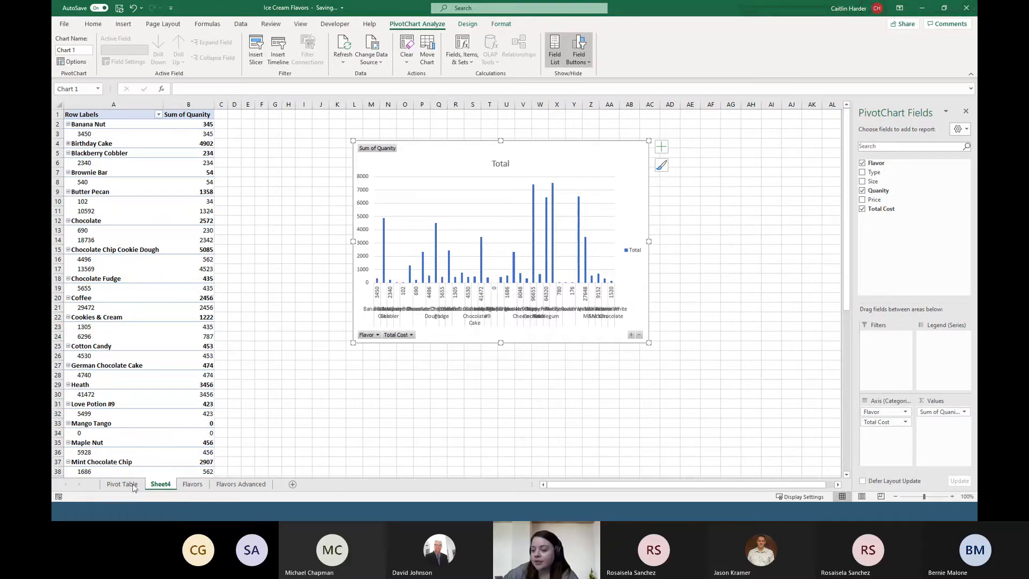
{"action": "left_click_drag", "start_coordinate": [134, 487], "coordinate": [119, 492]}
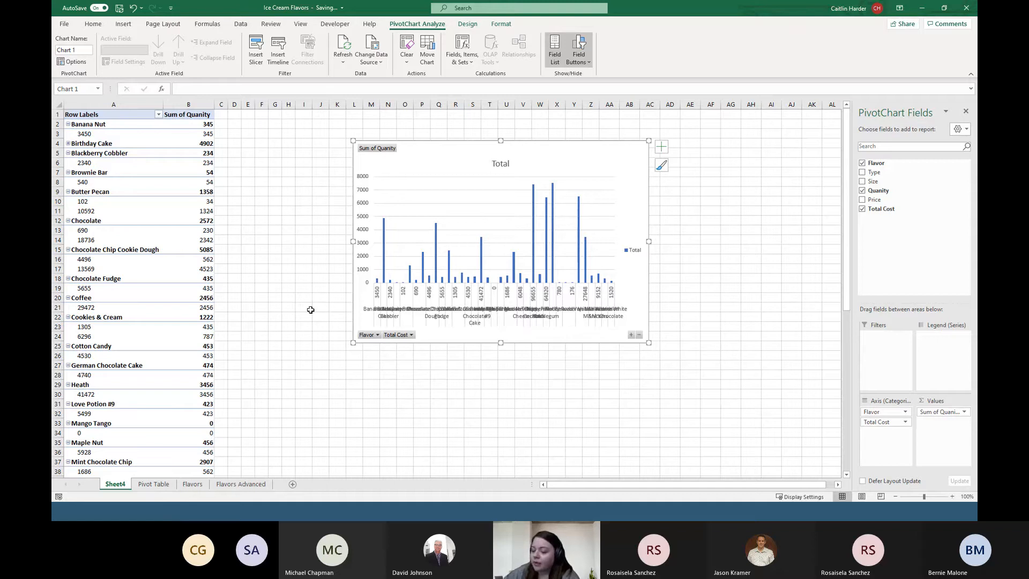
Step: Add a blank worksheet after Sheet4 and look at its tab color option without choosing a color
{"action": "left_click", "coordinate": [293, 485]}
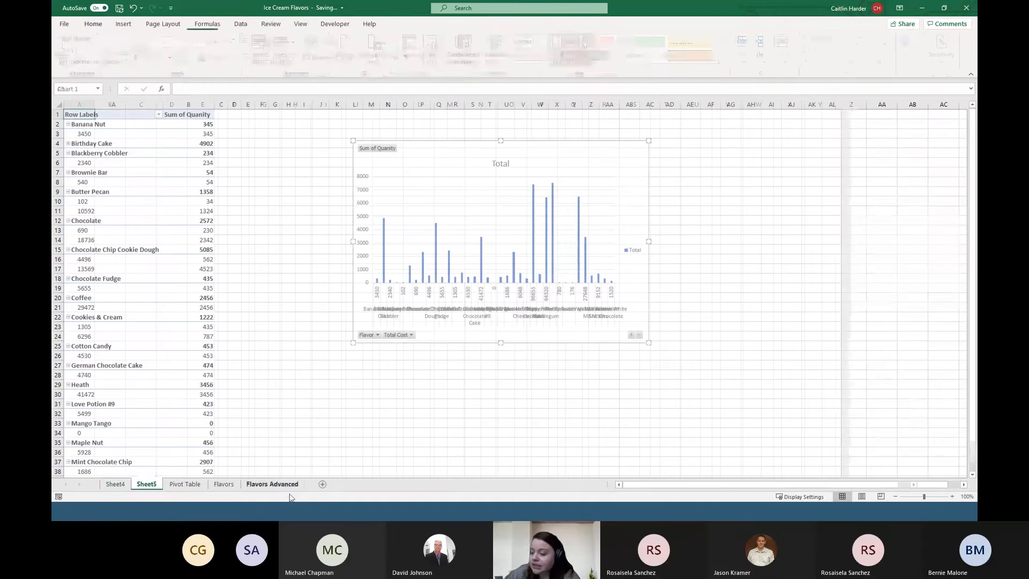
{"action": "right_click", "coordinate": [149, 485]}
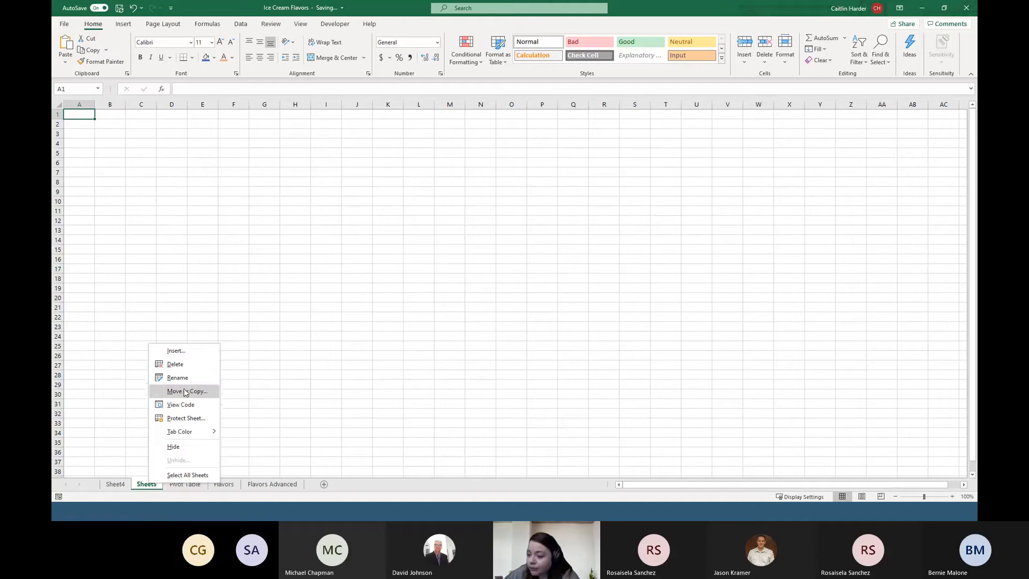
{"action": "mouse_move", "coordinate": [188, 432]}
{"action": "left_click", "coordinate": [366, 417]}
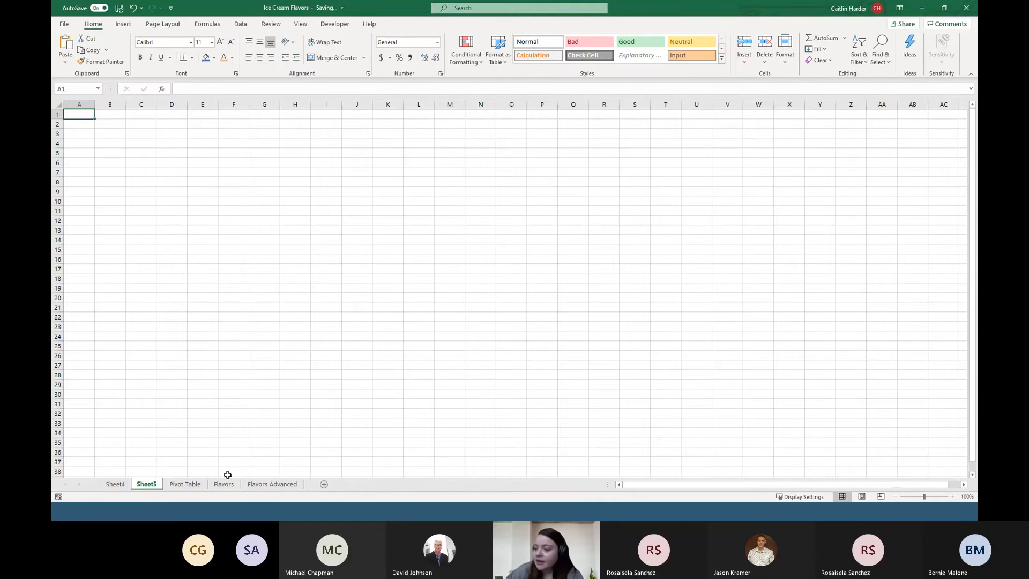
Step: Add filters to the header row A2:F2 on the Flavors worksheet
{"action": "left_click", "coordinate": [189, 487]}
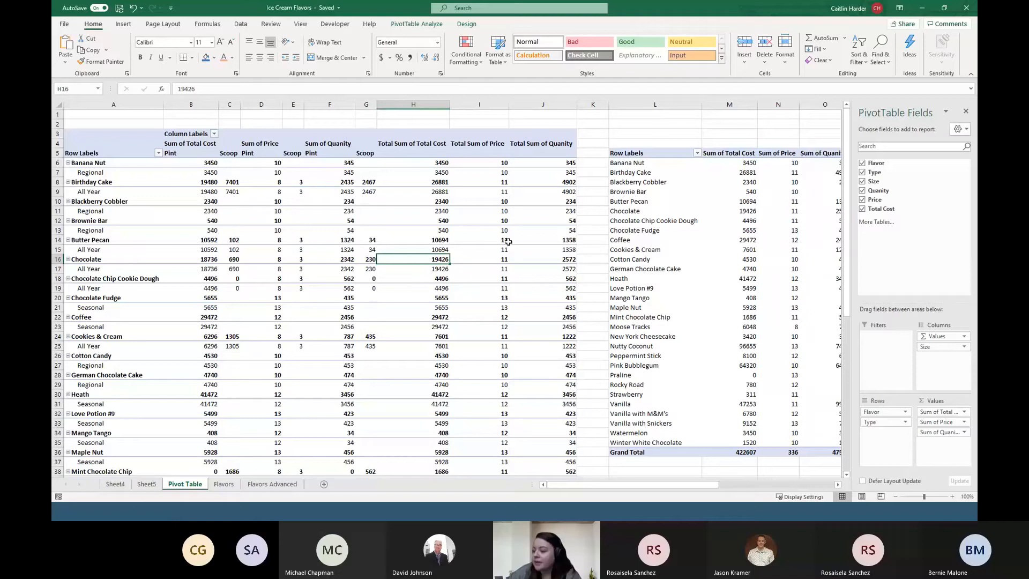
{"action": "mouse_move", "coordinate": [508, 242]}
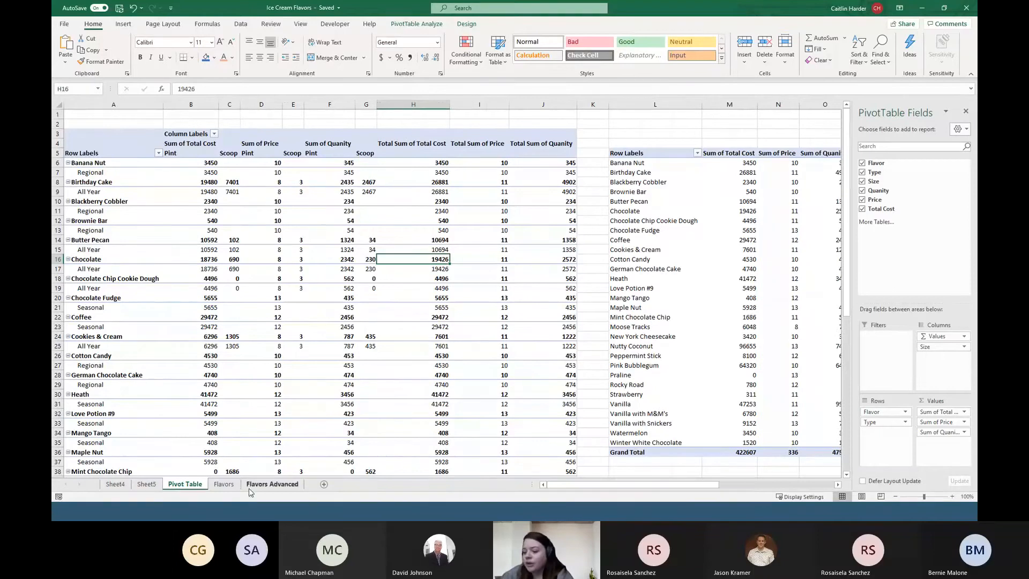
{"action": "left_click", "coordinate": [224, 484]}
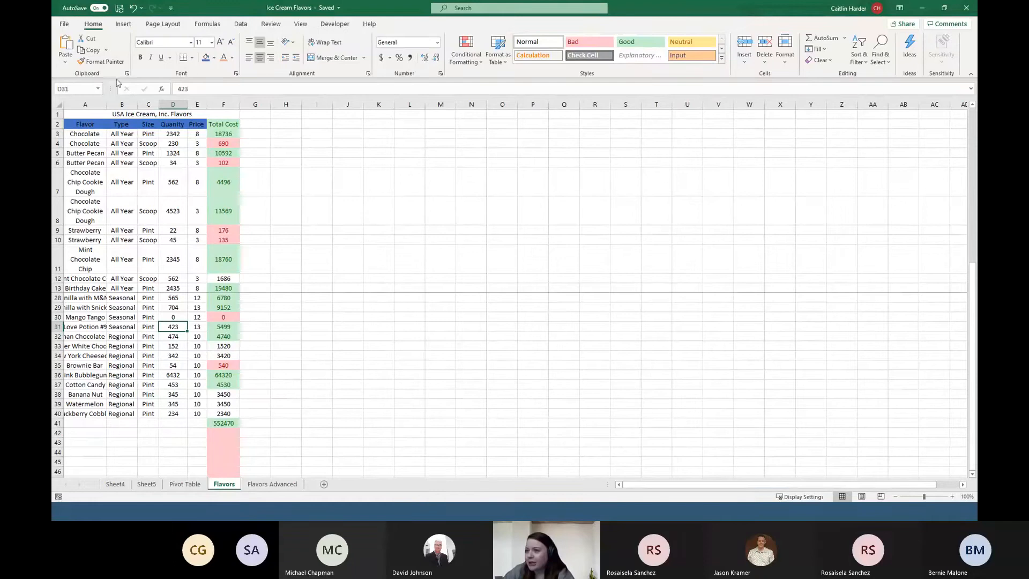
{"action": "left_click", "coordinate": [102, 122]}
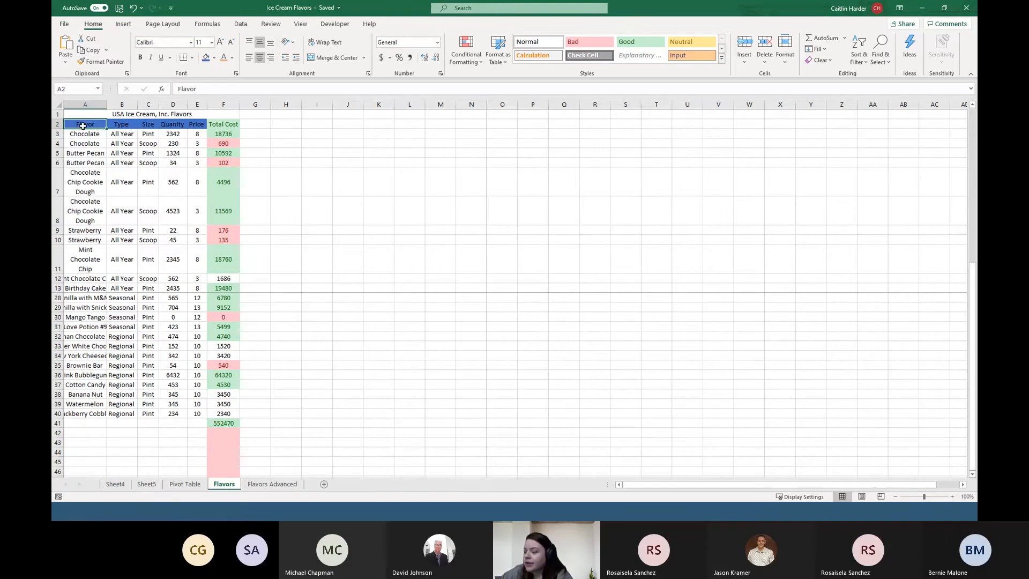
{"action": "left_click_drag", "start_coordinate": [82, 126], "coordinate": [225, 124]}
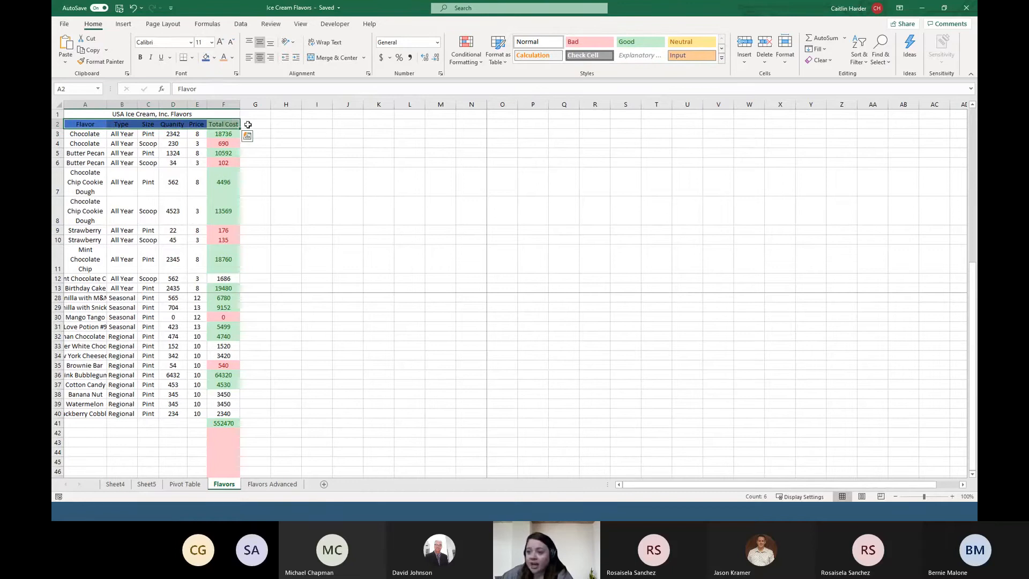
{"action": "left_click", "coordinate": [859, 48]}
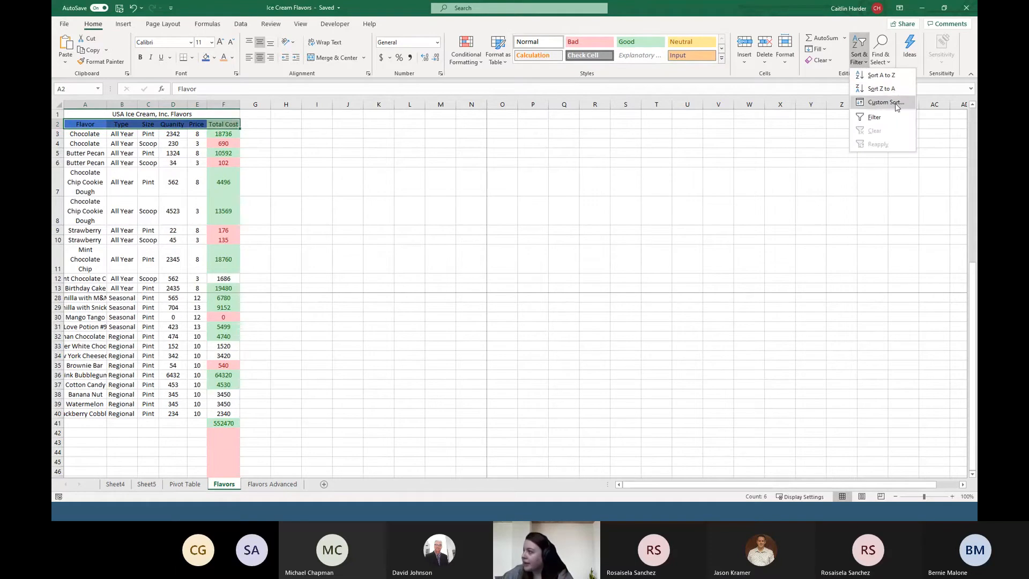
{"action": "left_click", "coordinate": [873, 117]}
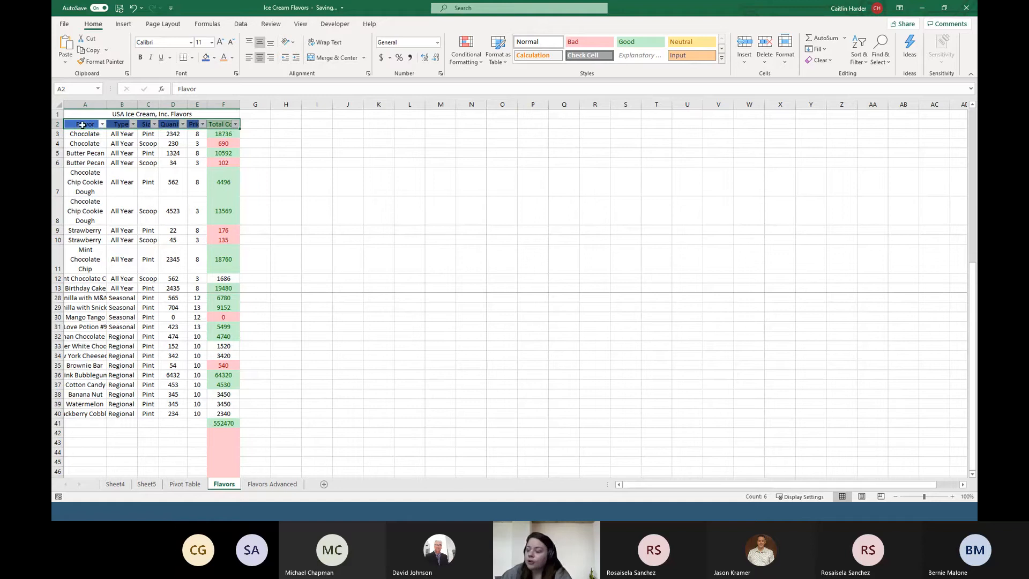
{"action": "left_click", "coordinate": [303, 141]}
{"action": "left_click_drag", "start_coordinate": [75, 124], "coordinate": [226, 128]}
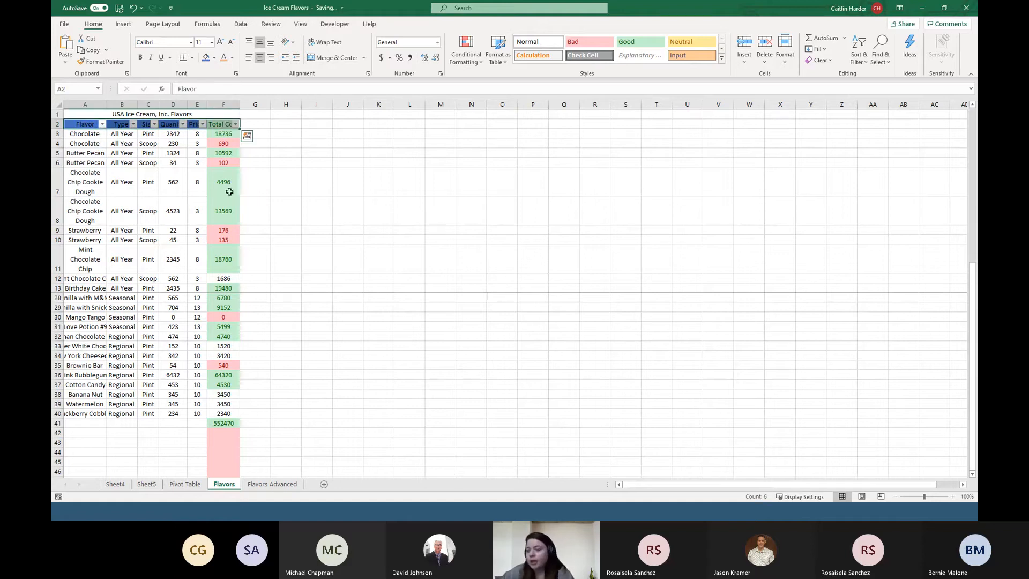
{"action": "left_click", "coordinate": [265, 136]}
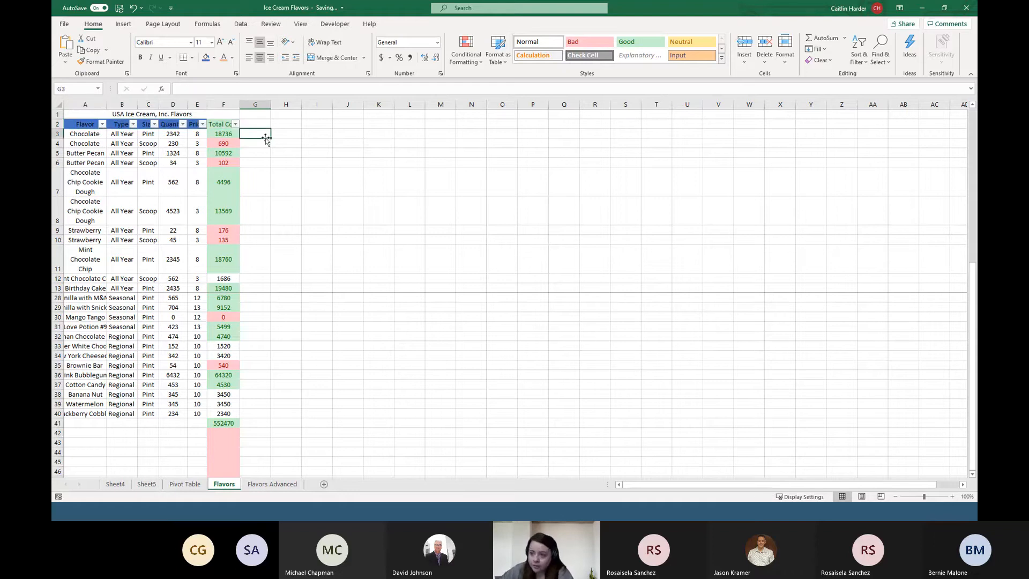
Step: Filter the Flavor column to show only Maple Nut, Moose Tracks and New York Cheesecake
{"action": "left_click", "coordinate": [102, 125]}
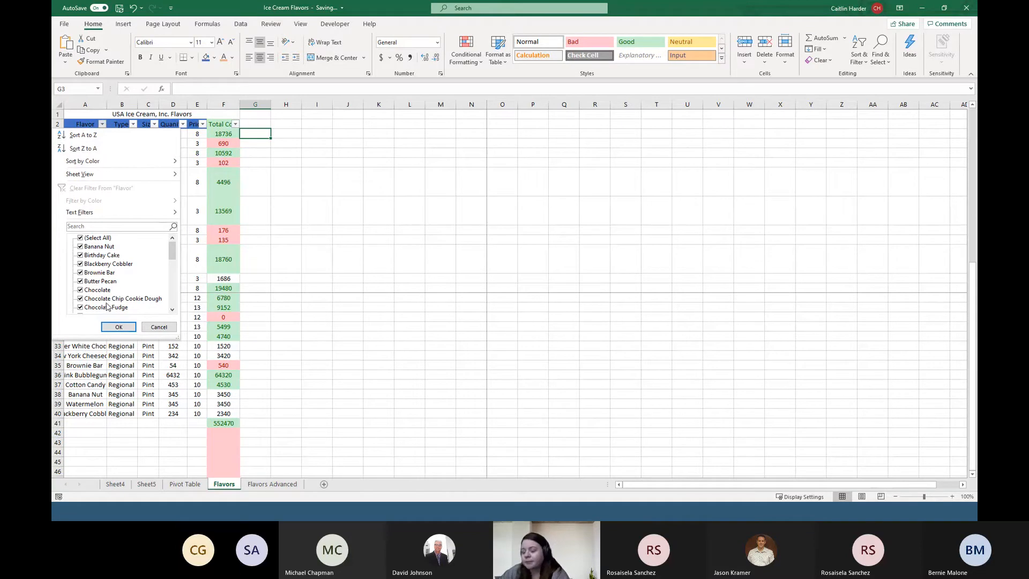
{"action": "left_click", "coordinate": [80, 238]}
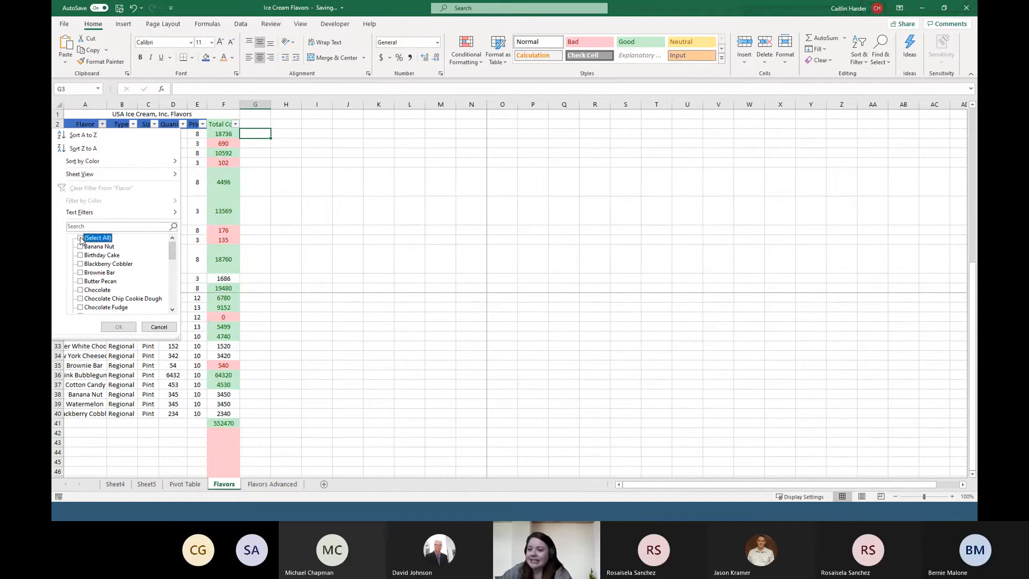
{"action": "left_click", "coordinate": [81, 238]}
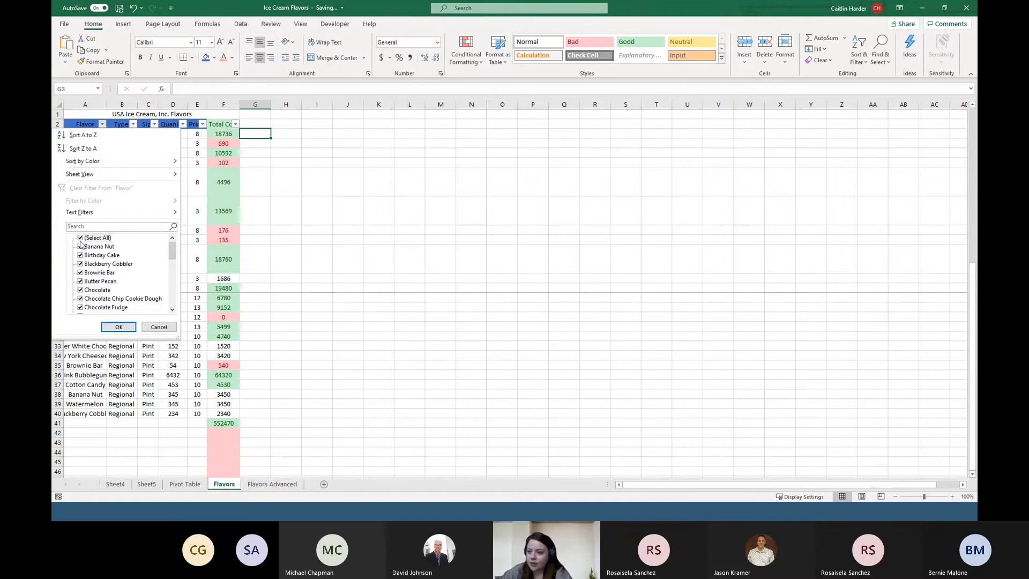
{"action": "left_click", "coordinate": [80, 238]}
{"action": "scroll", "coordinate": [81, 263], "scroll_direction": "down", "scroll_amount": 7}
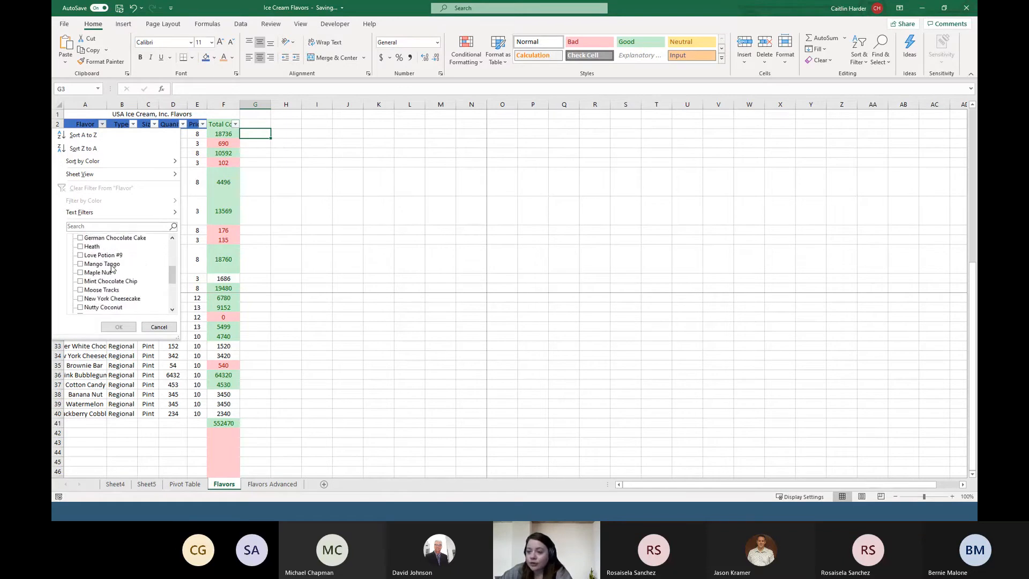
{"action": "left_click", "coordinate": [80, 273]}
{"action": "left_click", "coordinate": [80, 264]}
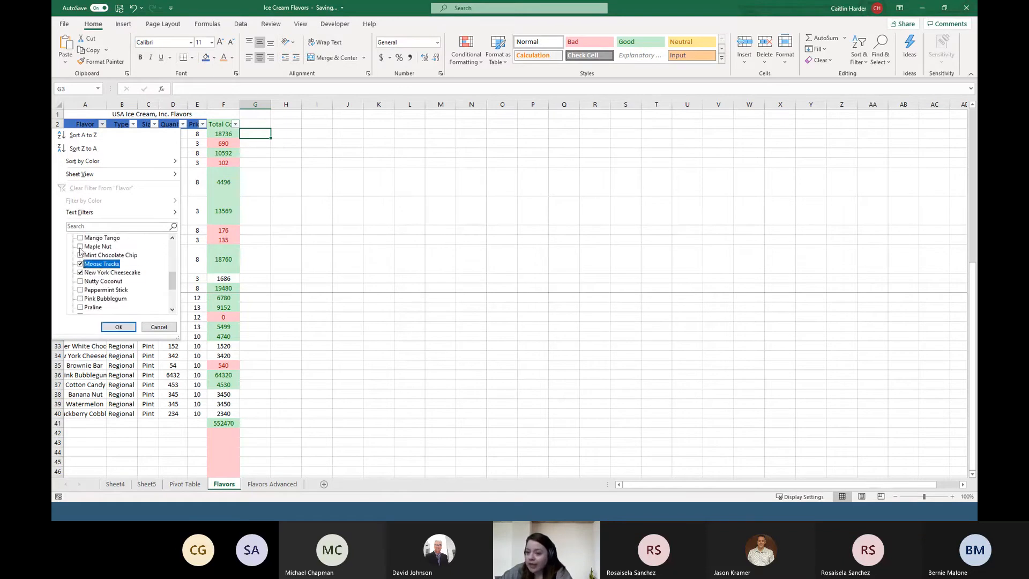
{"action": "left_click", "coordinate": [80, 246]}
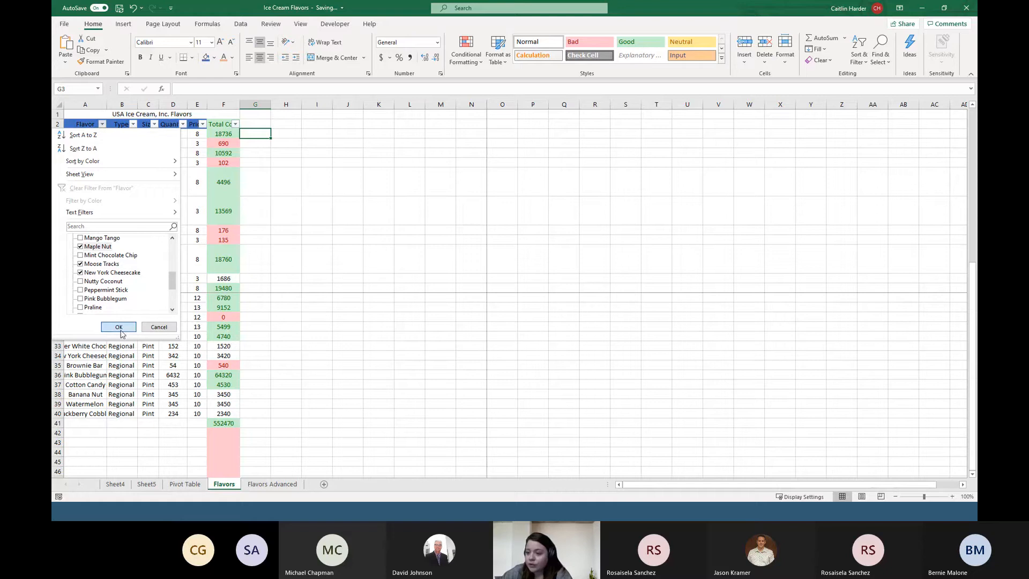
{"action": "left_click", "coordinate": [119, 326]}
{"action": "scroll", "coordinate": [180, 293], "scroll_direction": "up", "scroll_amount": 2}
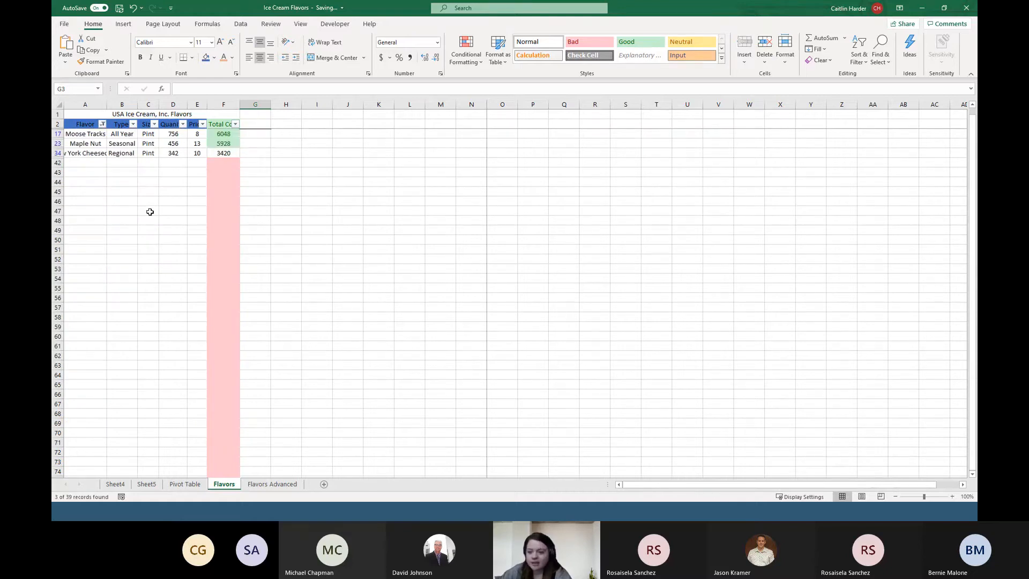
Step: Select all flavors again in the Flavor column's filter and look over the full list
{"action": "left_click", "coordinate": [103, 125]}
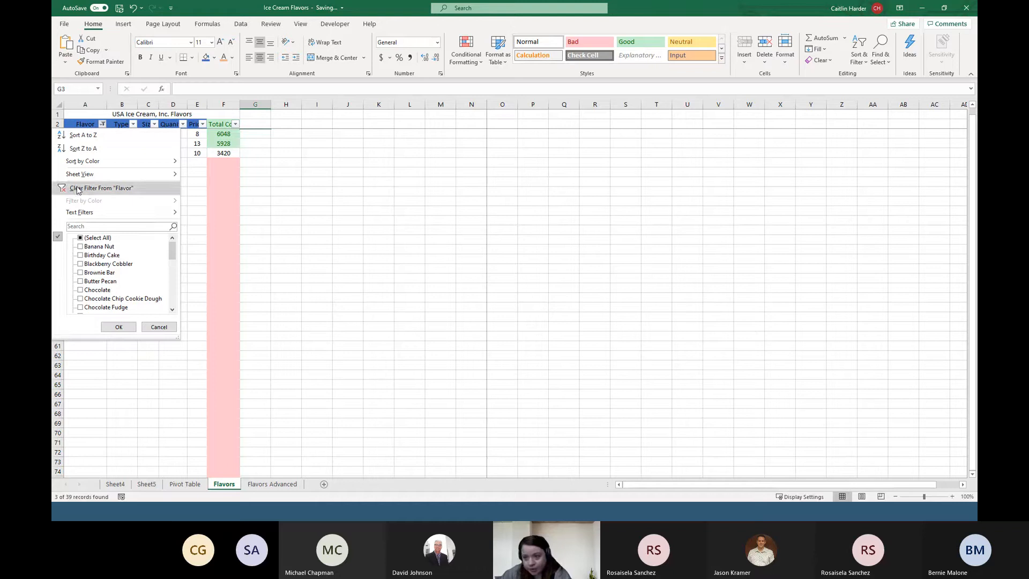
{"action": "left_click", "coordinate": [79, 238]}
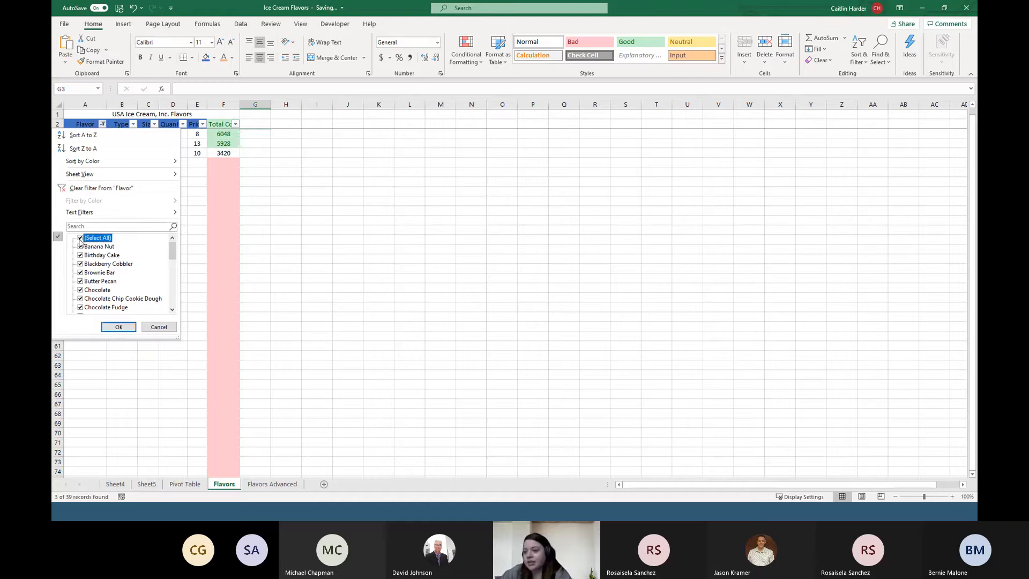
{"action": "left_click", "coordinate": [119, 327]}
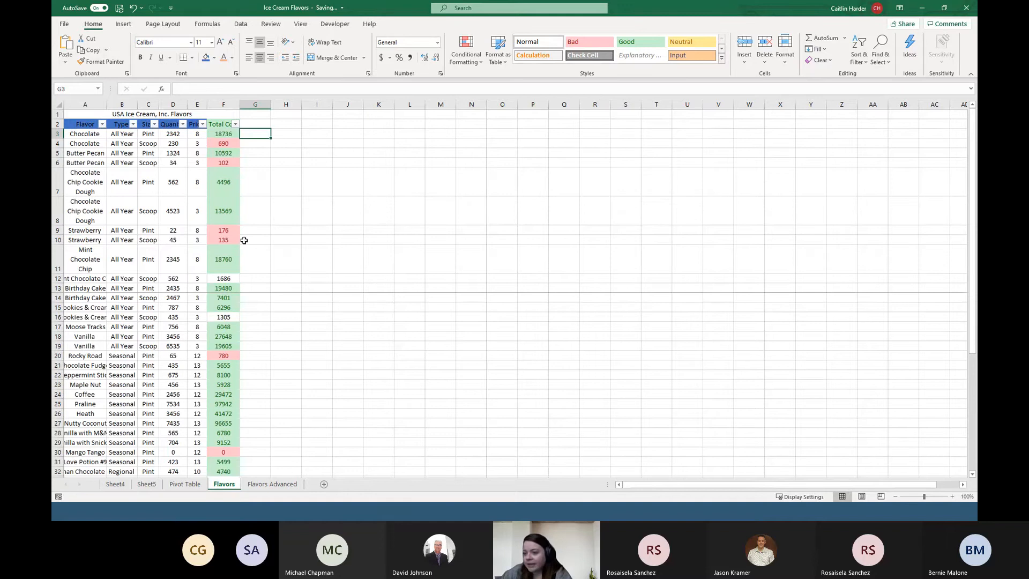
{"action": "scroll", "coordinate": [287, 236], "scroll_direction": "down", "scroll_amount": 5}
{"action": "scroll", "coordinate": [287, 236], "scroll_direction": "up", "scroll_amount": 1}
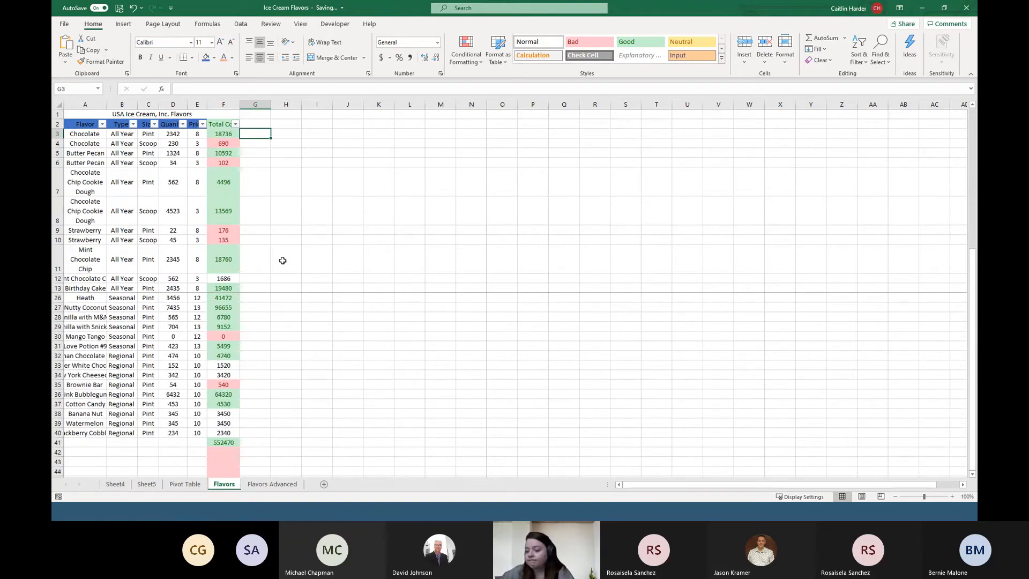
Step: Cut the Banana Nut row (row 38) and insert it above the Butter Pecan Scoop row at row 6
{"action": "left_click", "coordinate": [57, 413]}
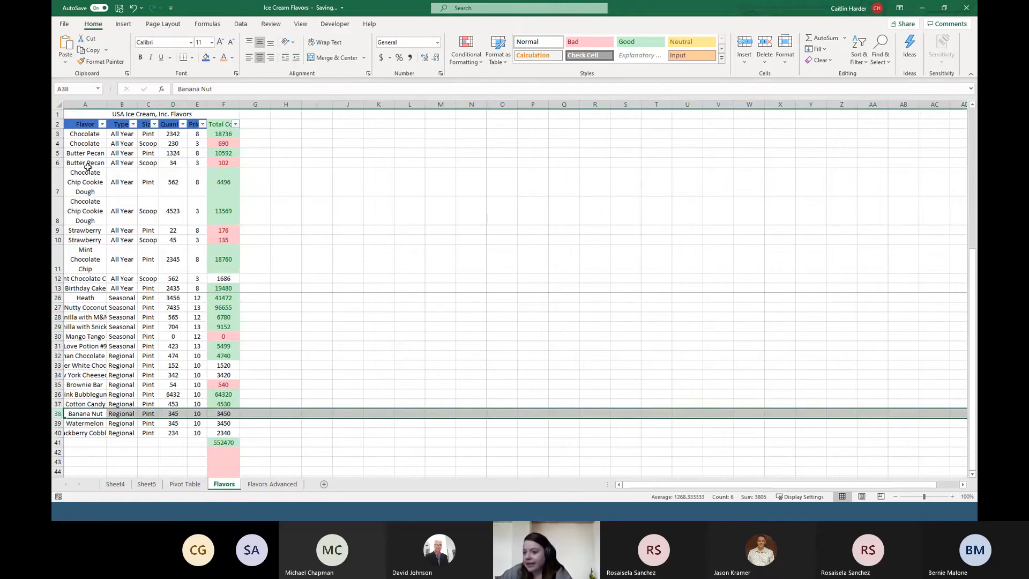
{"action": "right_click", "coordinate": [62, 416]}
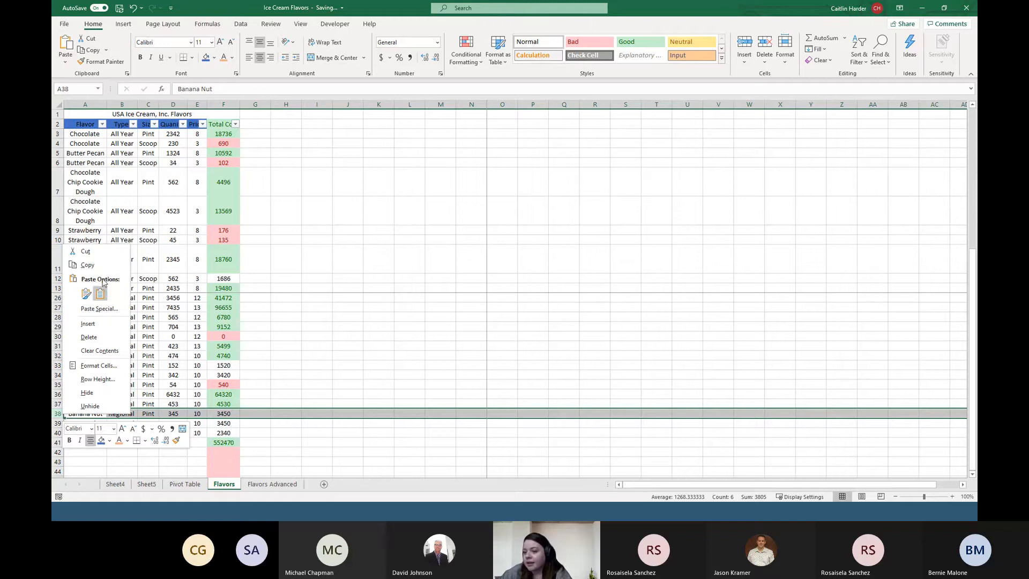
{"action": "left_click", "coordinate": [85, 250]}
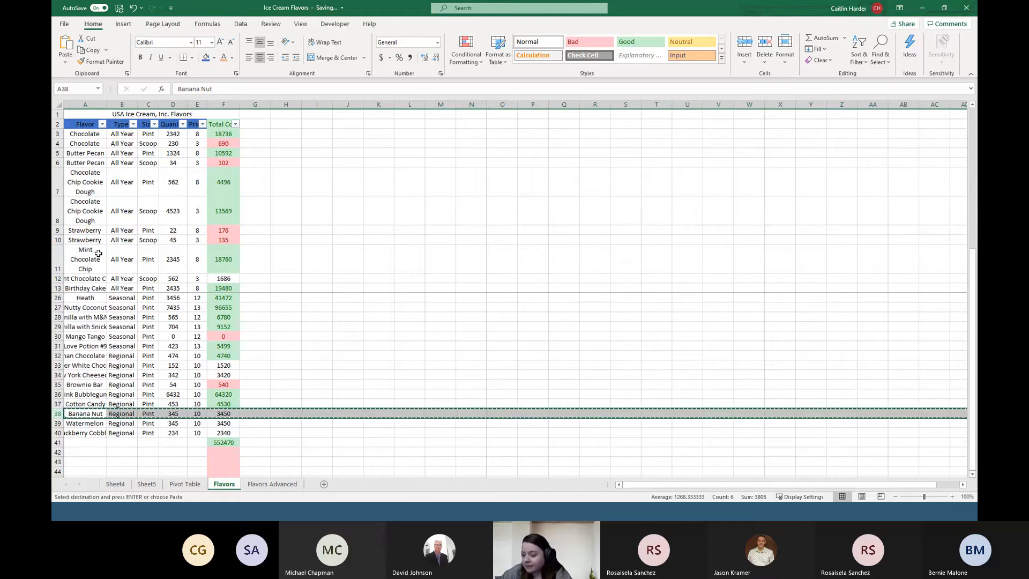
{"action": "right_click", "coordinate": [58, 162]}
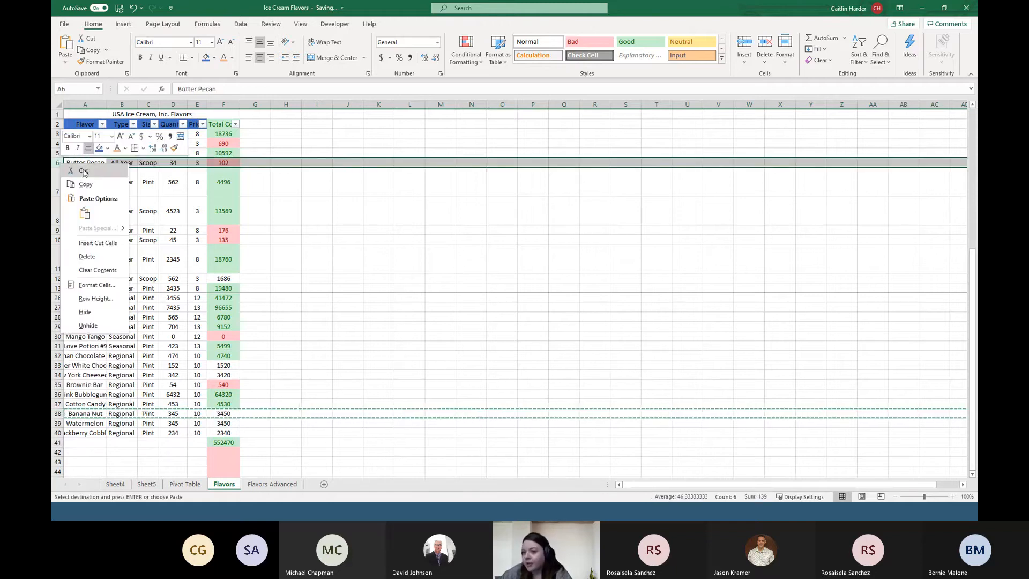
{"action": "left_click", "coordinate": [96, 247]}
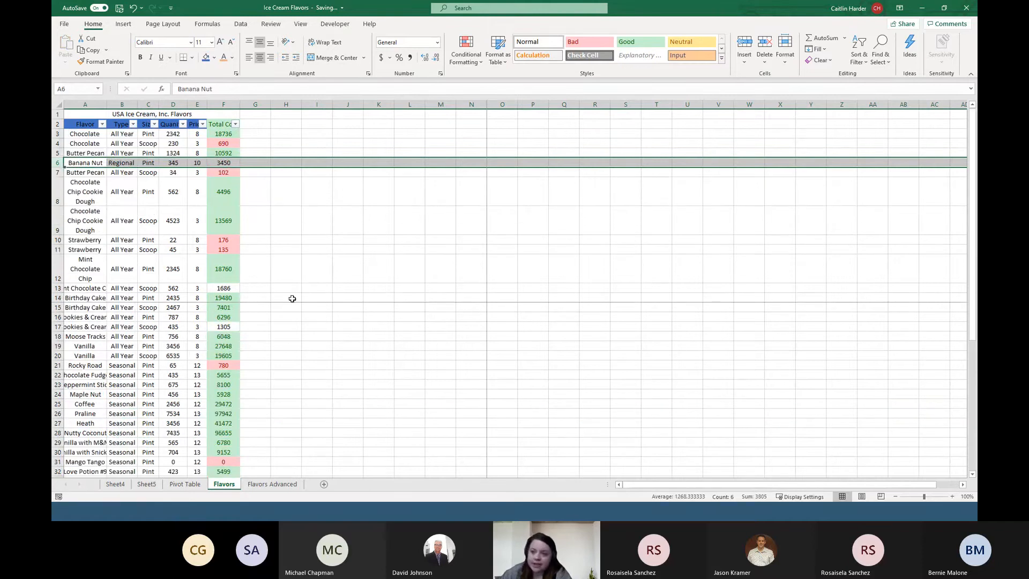
Step: Clear the contents of the Banana Nut row (row 6), leaving the empty row in place
{"action": "right_click", "coordinate": [58, 162]}
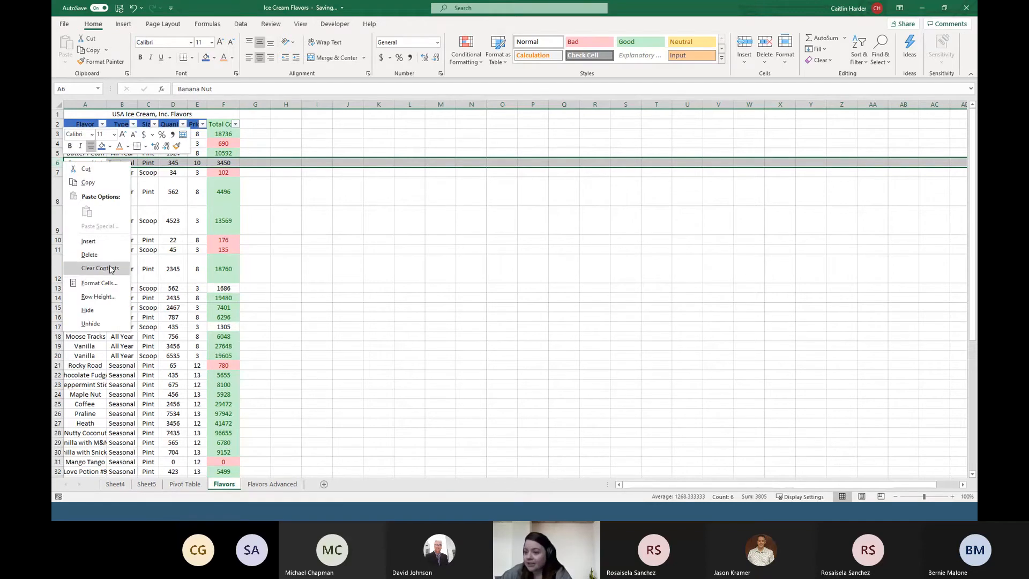
{"action": "key", "text": "Escape"}
{"action": "scroll", "coordinate": [175, 277], "scroll_direction": "down", "scroll_amount": 5}
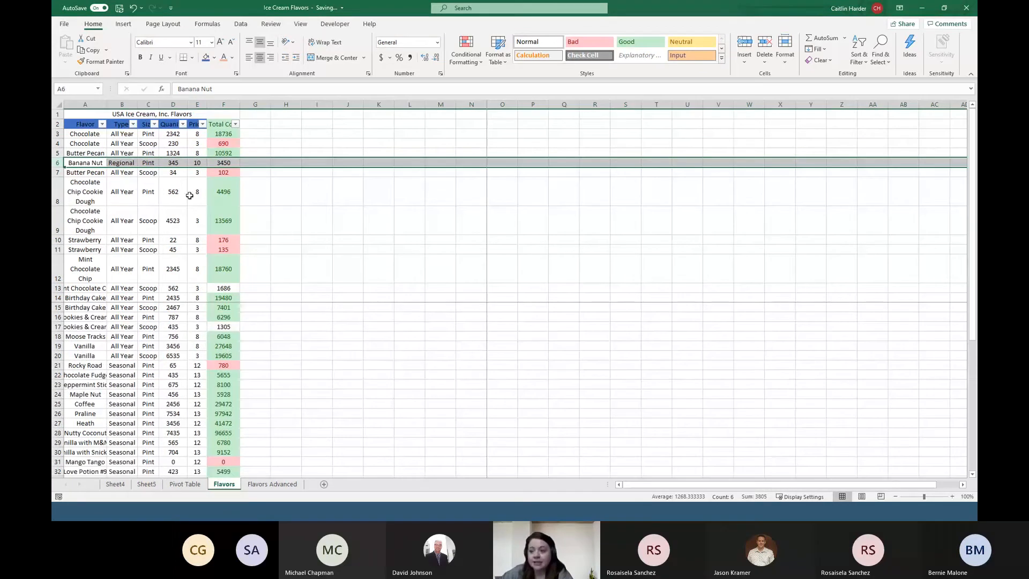
{"action": "left_click", "coordinate": [316, 173]}
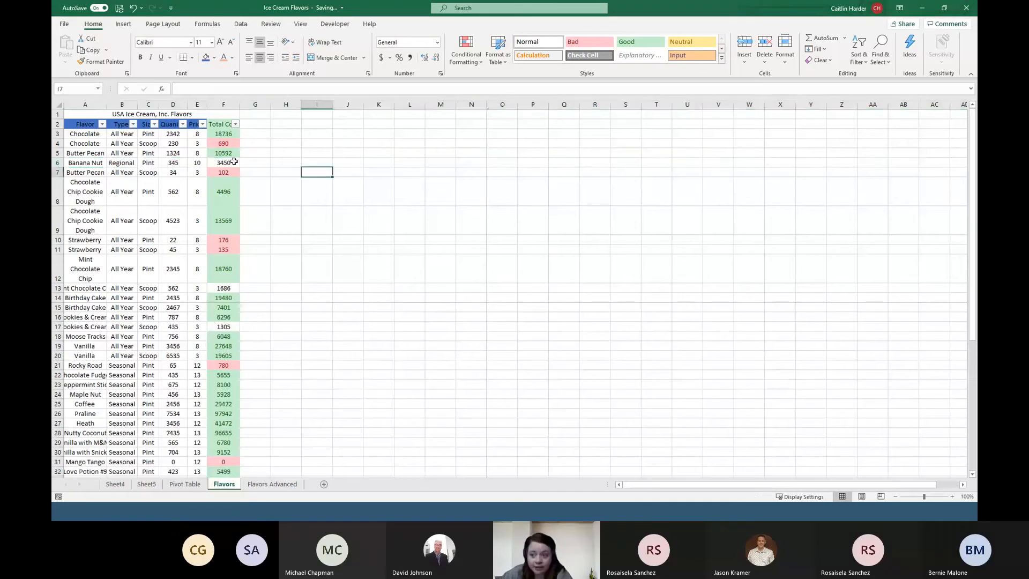
{"action": "left_click", "coordinate": [56, 163]}
{"action": "right_click", "coordinate": [55, 162]}
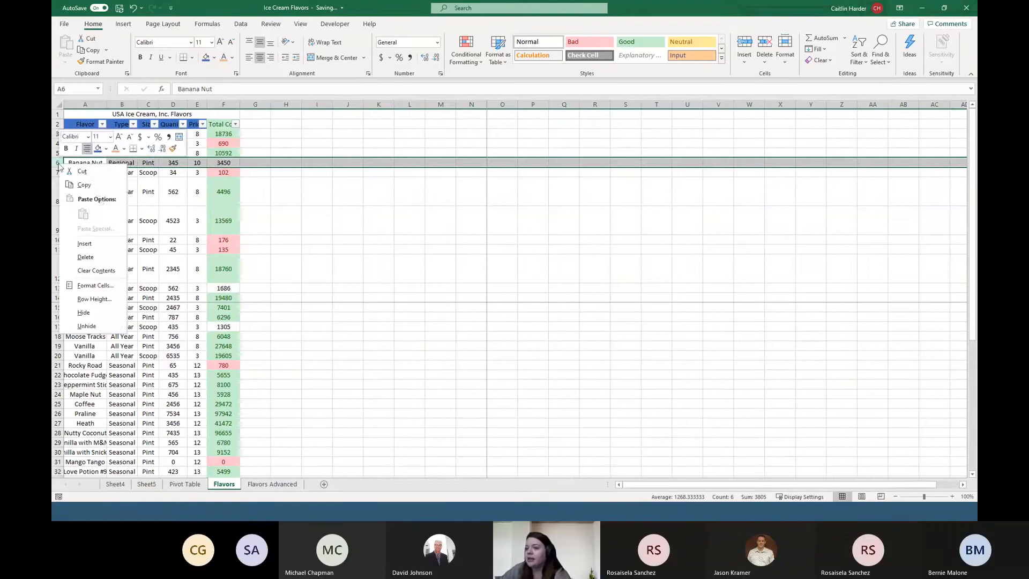
{"action": "left_click", "coordinate": [91, 270]}
{"action": "left_click", "coordinate": [490, 244]}
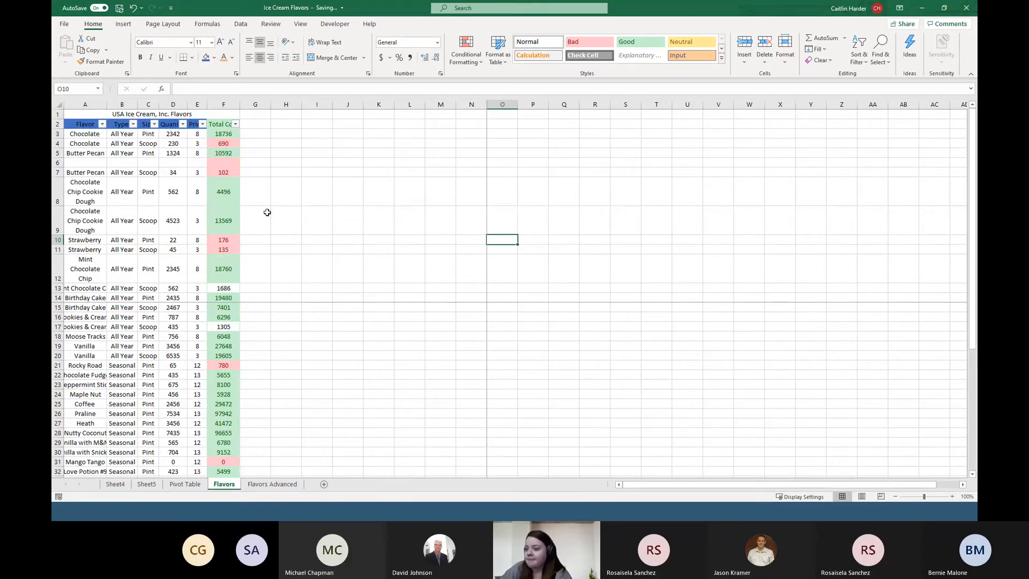
Step: Look through the ribbon's command groups for the macro commands
{"action": "left_click_drag", "start_coordinate": [259, 127], "coordinate": [264, 131]}
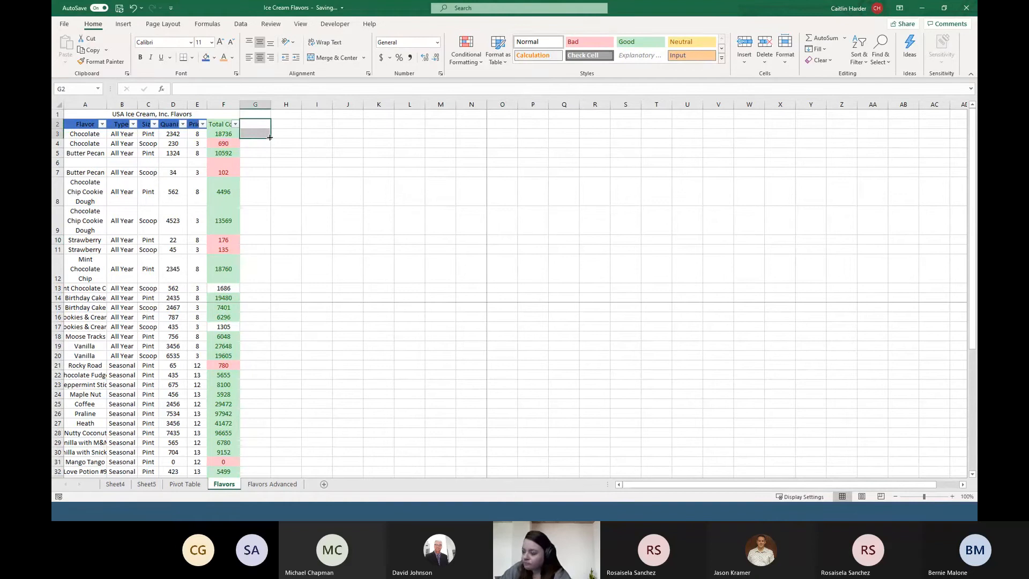
{"action": "left_click", "coordinate": [239, 25]}
{"action": "left_click", "coordinate": [207, 24]}
{"action": "left_click", "coordinate": [163, 25]}
{"action": "left_click", "coordinate": [115, 26]}
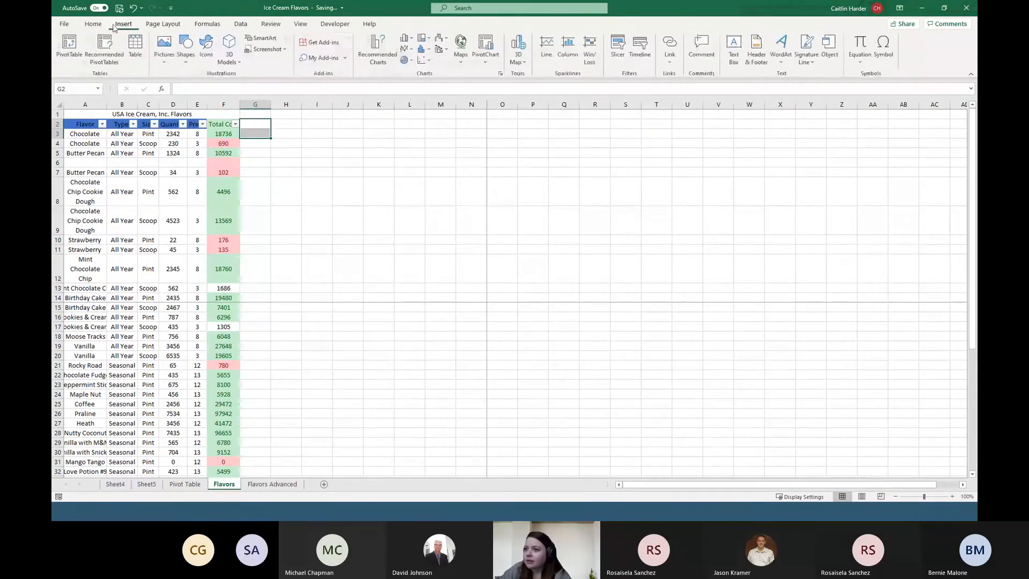
{"action": "left_click", "coordinate": [99, 30]}
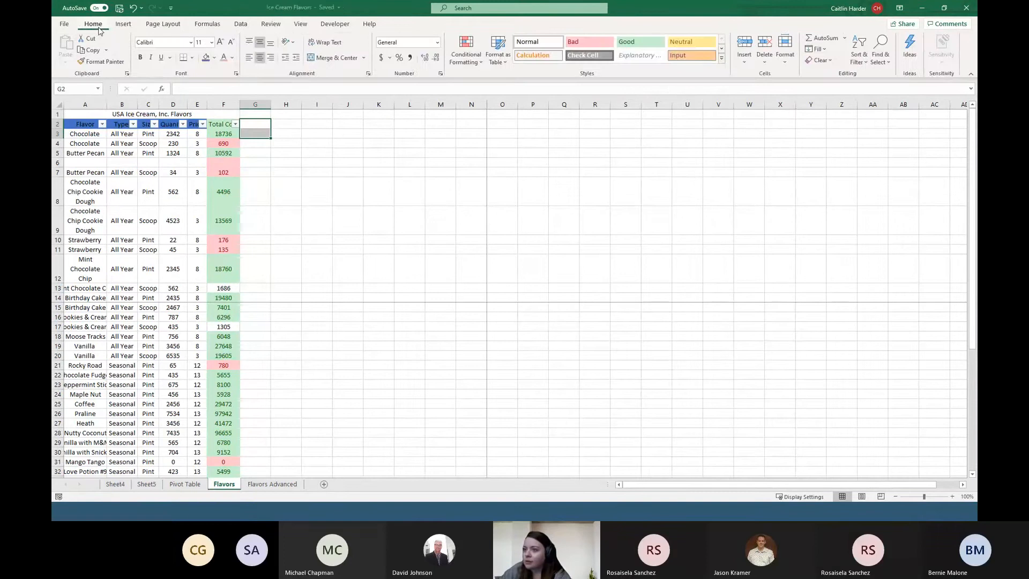
{"action": "left_click", "coordinate": [271, 24]}
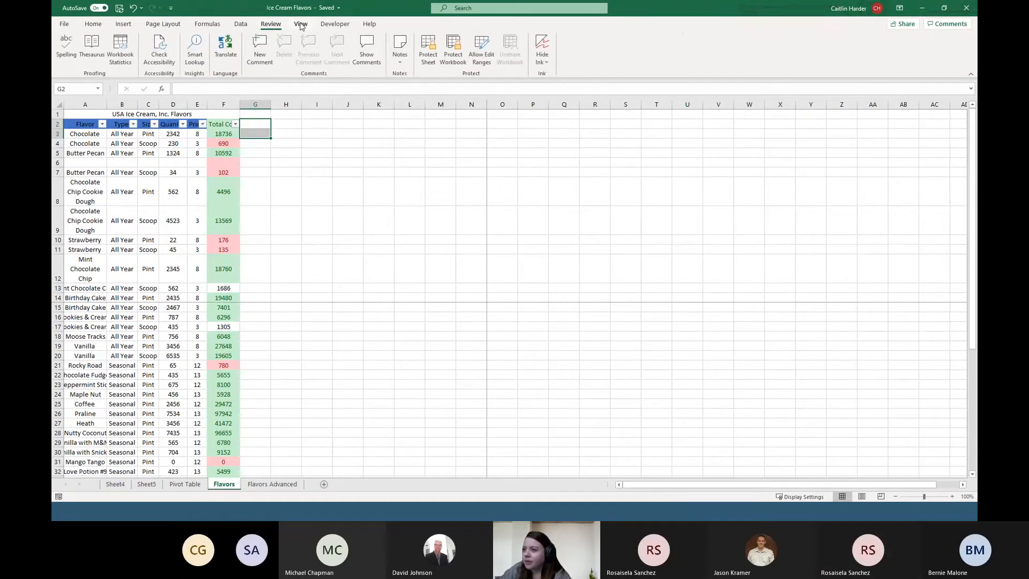
{"action": "left_click", "coordinate": [301, 24]}
{"action": "left_click", "coordinate": [335, 24]}
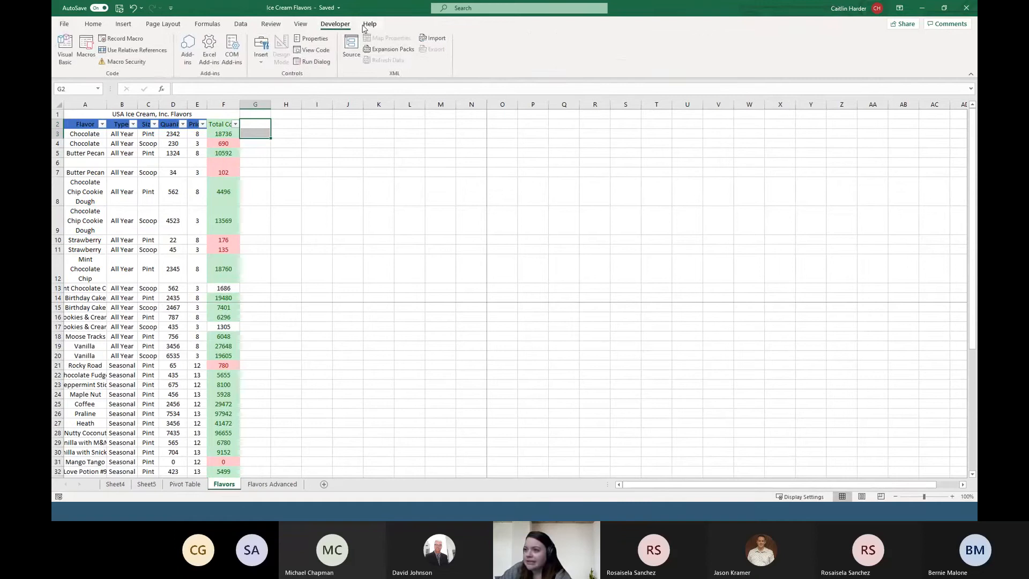
{"action": "left_click", "coordinate": [369, 24]}
{"action": "left_click", "coordinate": [335, 24]}
{"action": "left_click", "coordinate": [301, 24]}
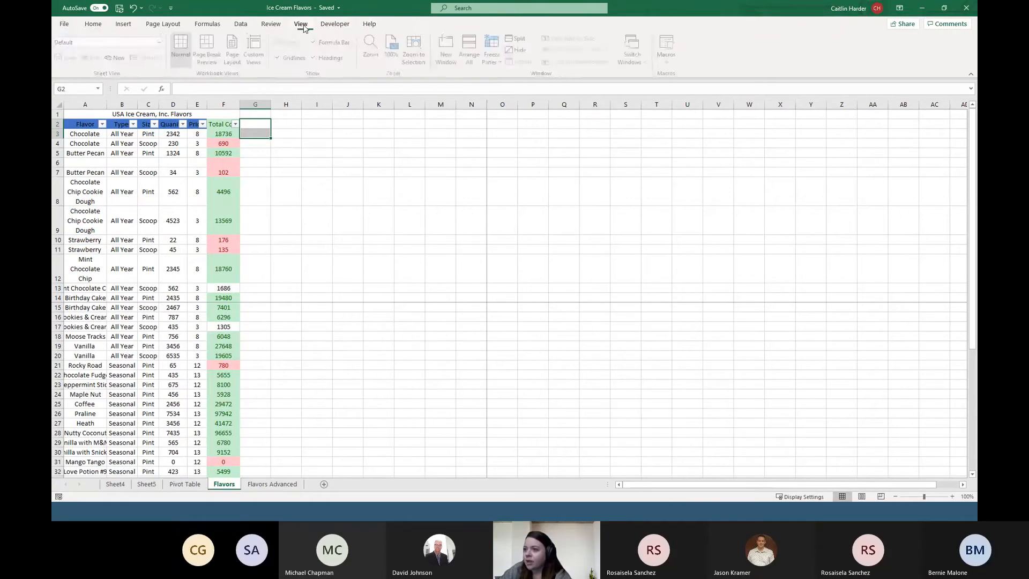
{"action": "left_click", "coordinate": [272, 27]}
{"action": "left_click", "coordinate": [219, 26]}
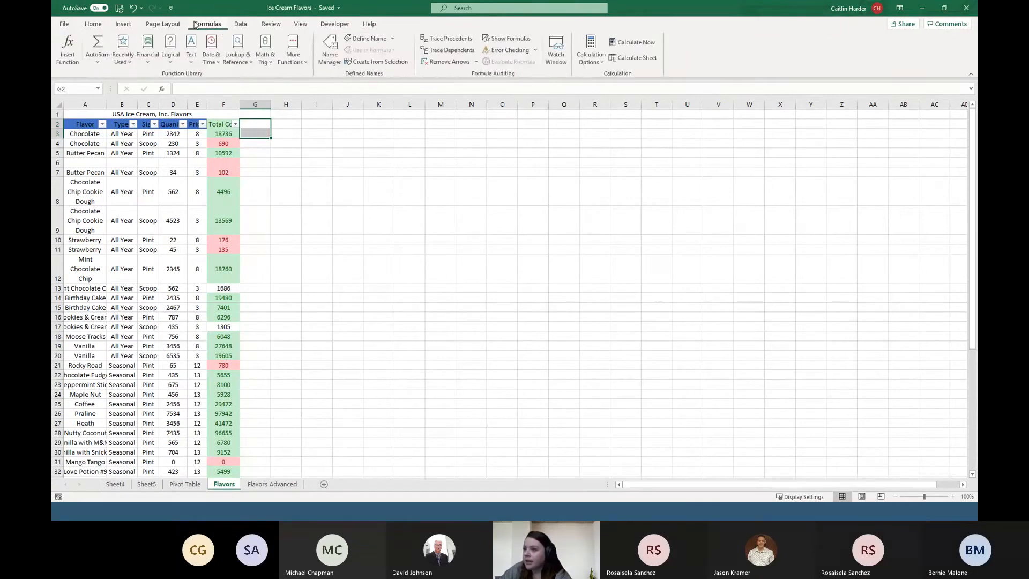
{"action": "left_click", "coordinate": [163, 24]}
{"action": "left_click", "coordinate": [123, 24]}
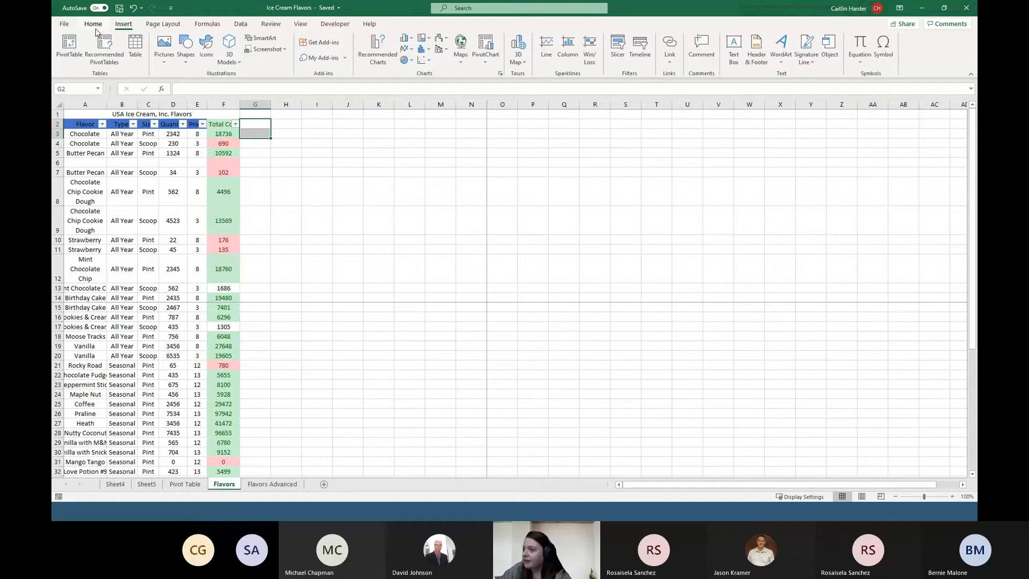
{"action": "left_click", "coordinate": [94, 26]}
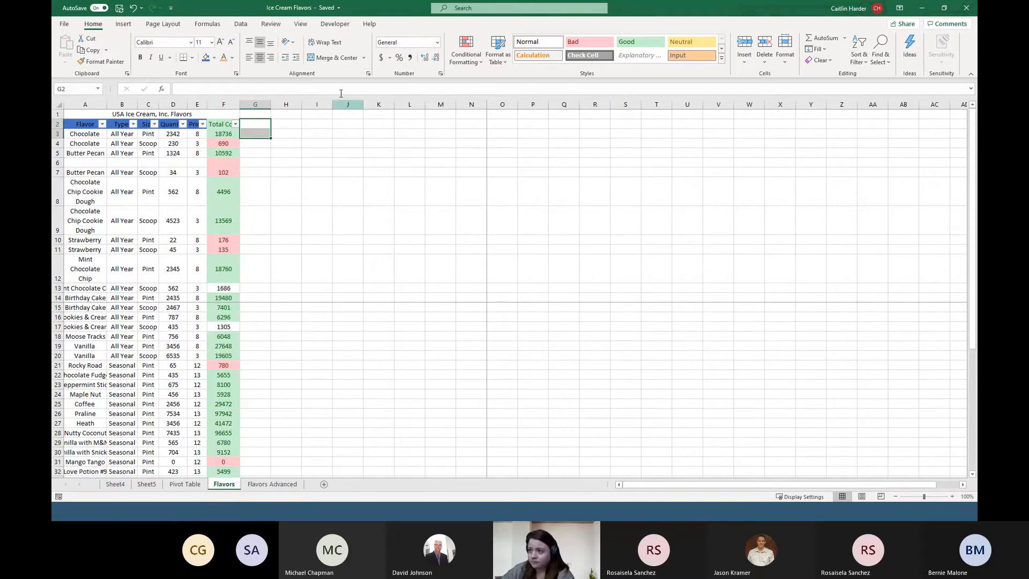
{"action": "left_click", "coordinate": [329, 27]}
{"action": "left_click", "coordinate": [300, 26]}
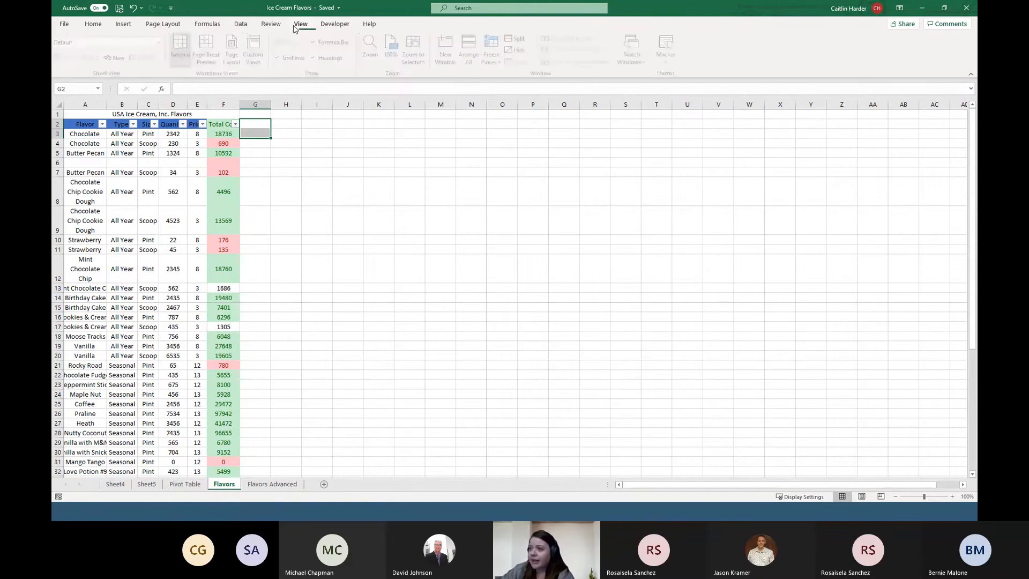
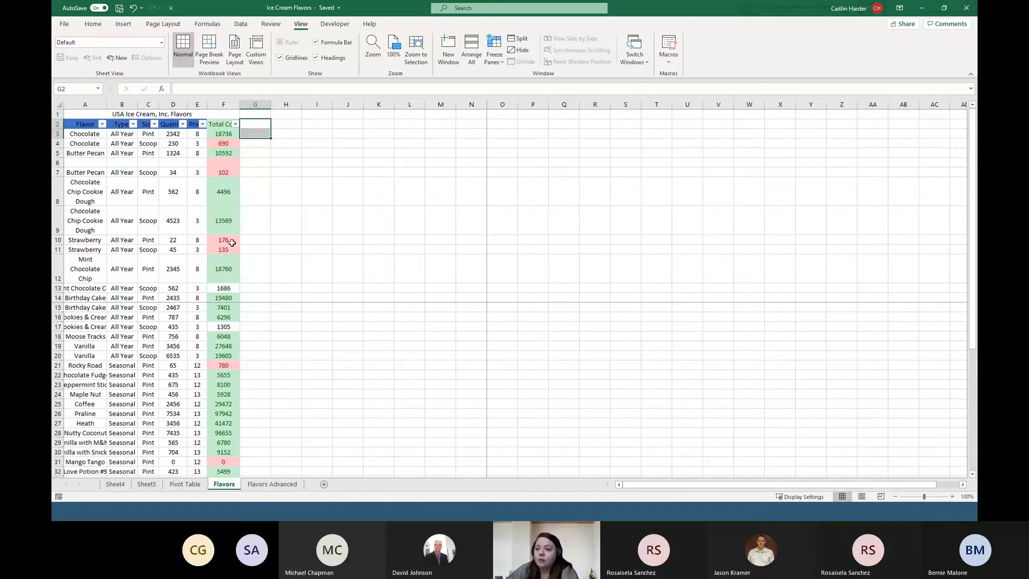
Step: Go to the Flavors Advanced sheet and select the Total Cost cells F3:F11
{"action": "left_click", "coordinate": [379, 216]}
{"action": "scroll", "coordinate": [366, 309], "scroll_direction": "down", "scroll_amount": 2}
{"action": "scroll", "coordinate": [340, 350], "scroll_direction": "up", "scroll_amount": 2}
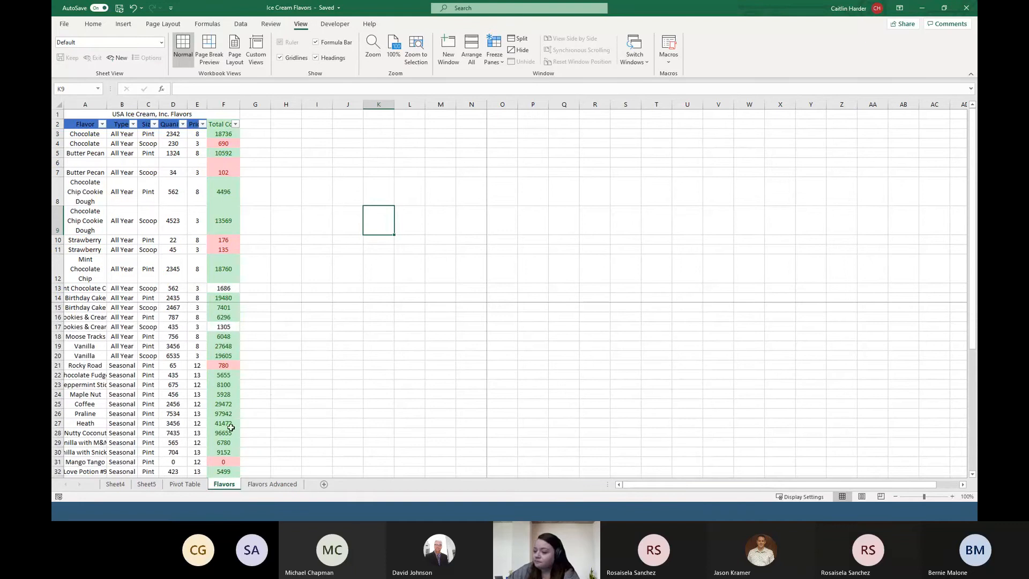
{"action": "left_click", "coordinate": [116, 484]}
{"action": "left_click", "coordinate": [148, 485]}
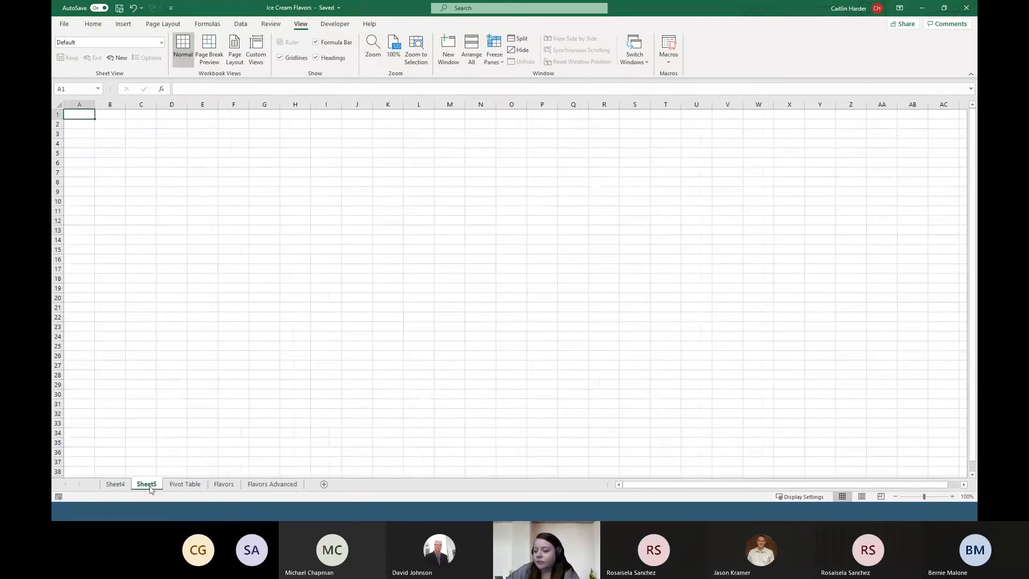
{"action": "left_click", "coordinate": [224, 484]}
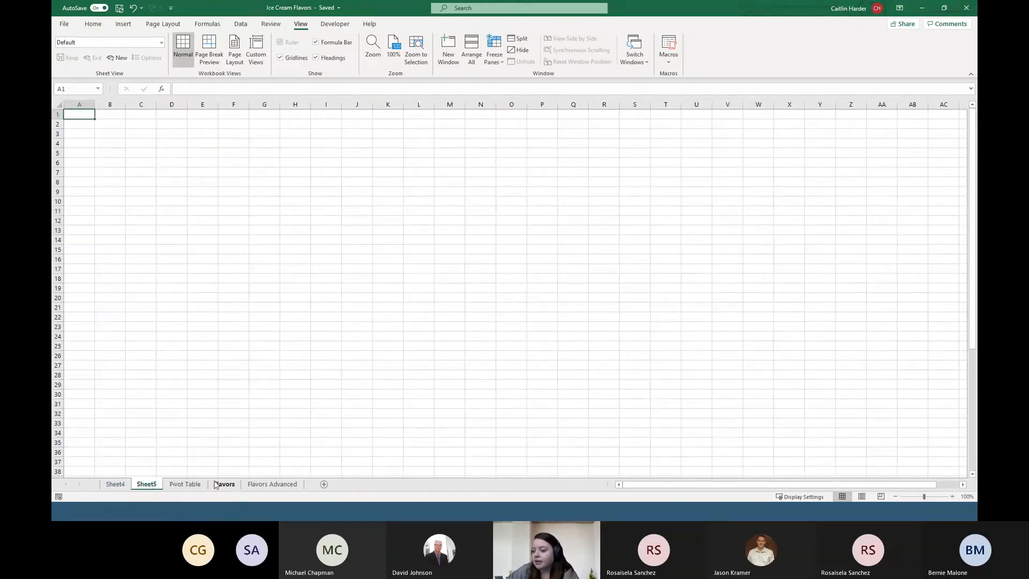
{"action": "left_click", "coordinate": [270, 484]}
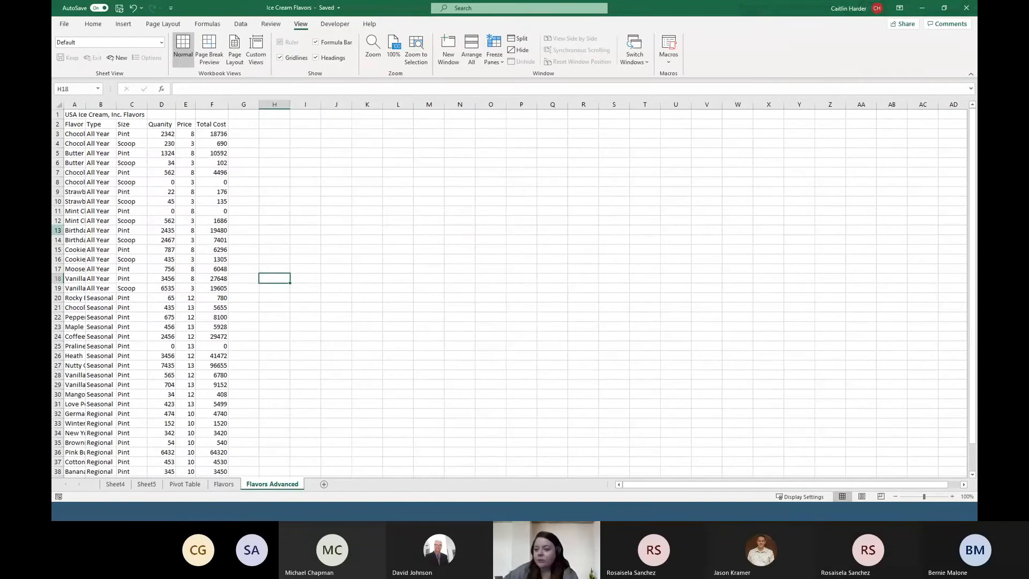
{"action": "left_click_drag", "start_coordinate": [218, 134], "coordinate": [220, 220]}
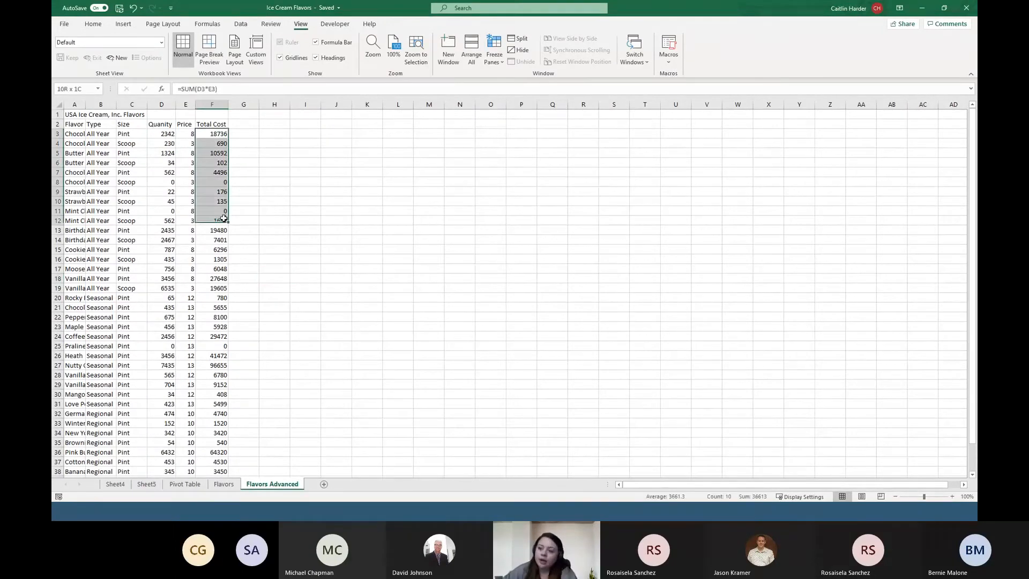
{"action": "left_click", "coordinate": [316, 202]}
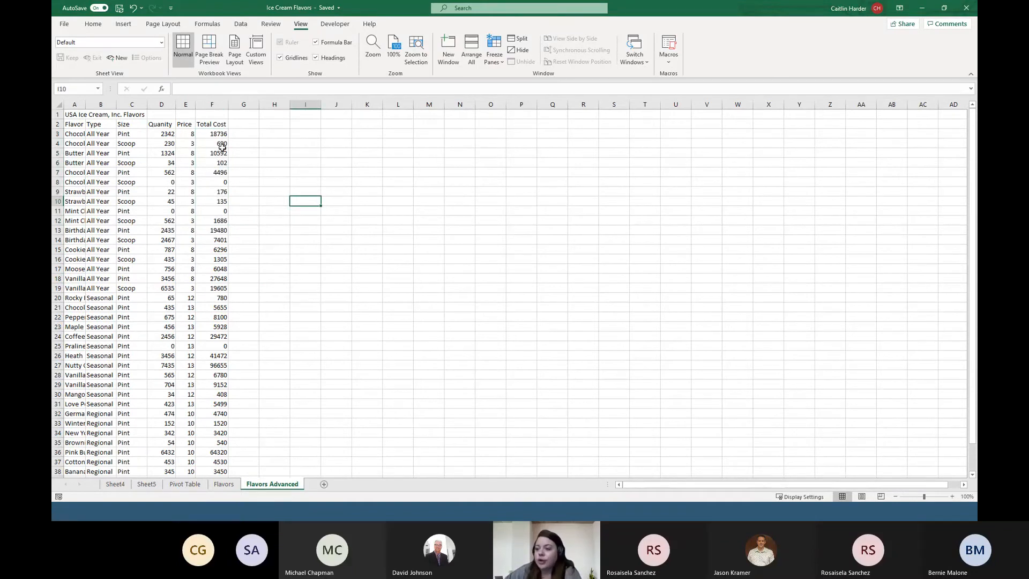
{"action": "left_click_drag", "start_coordinate": [219, 134], "coordinate": [220, 211]}
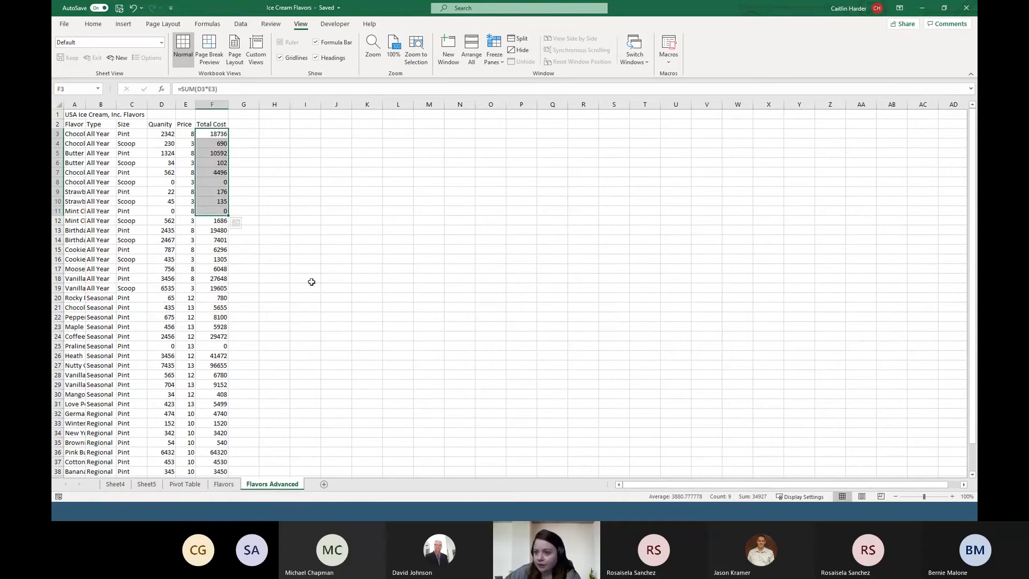
Step: Start recording a macro named Flavor_Data, stored in This Workbook
{"action": "left_click", "coordinate": [678, 64]}
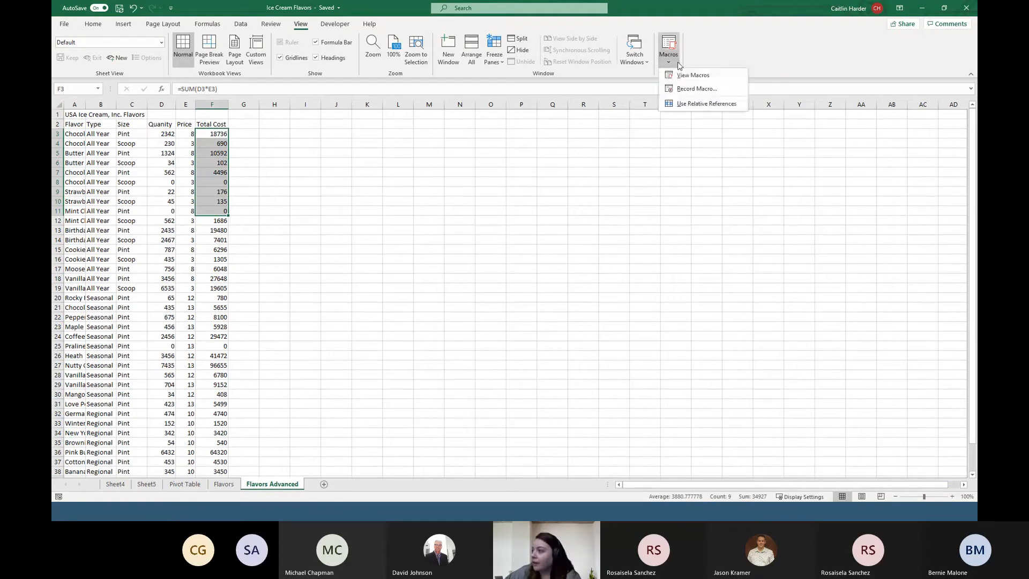
{"action": "left_click", "coordinate": [693, 90]}
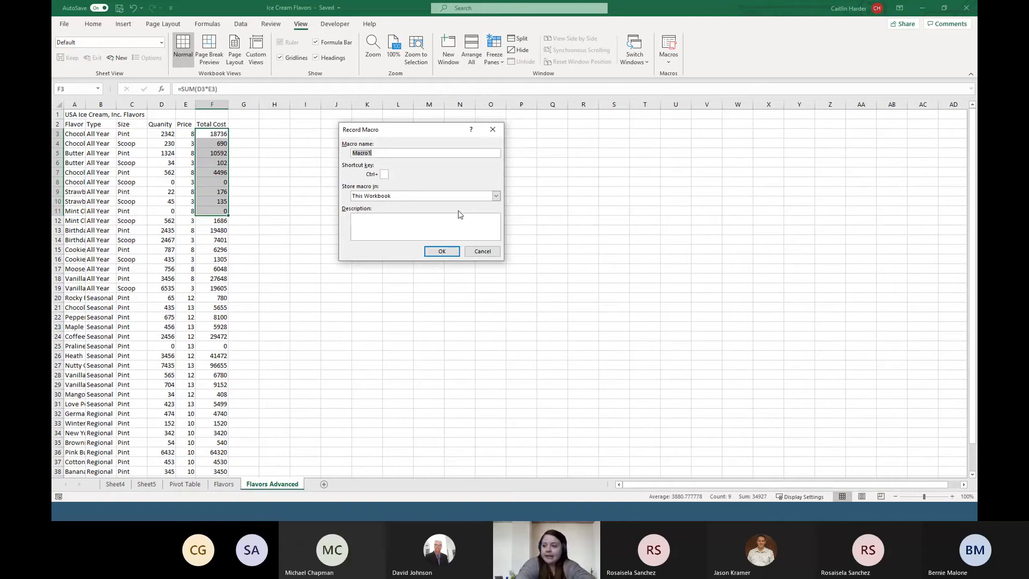
{"action": "type", "text": "Flavor"}
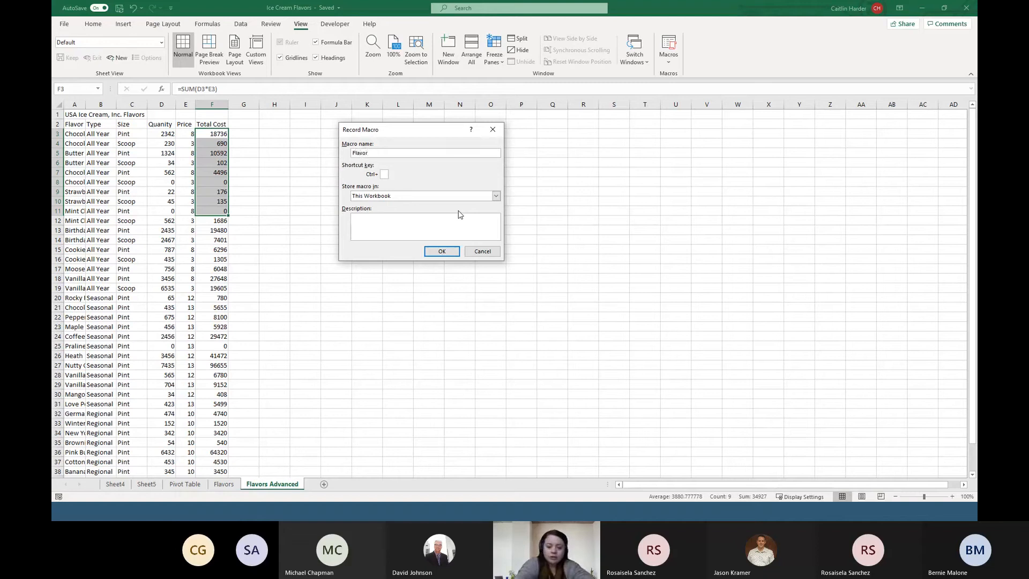
{"action": "type", "text": "_Data"}
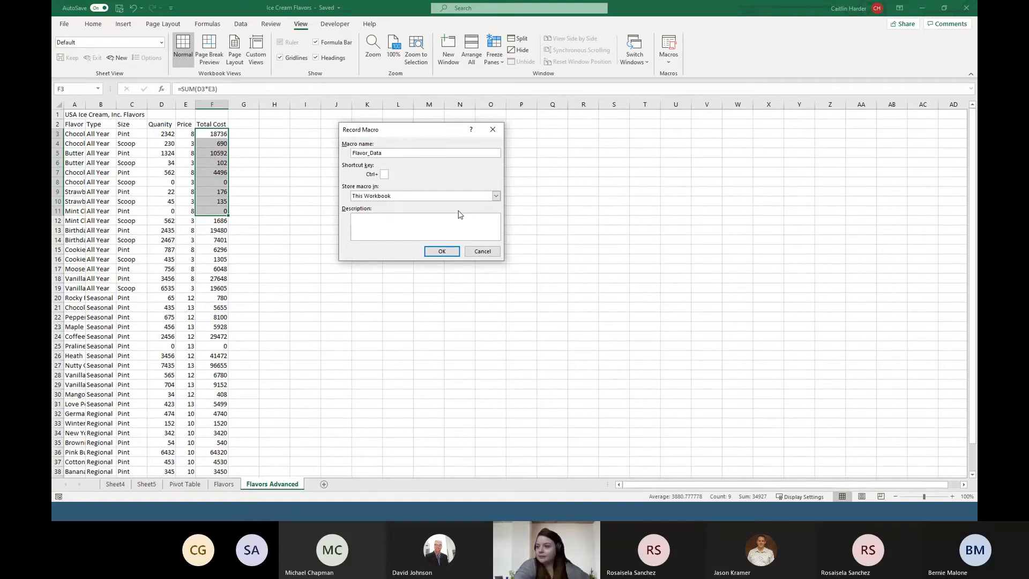
{"action": "key", "text": "Return"}
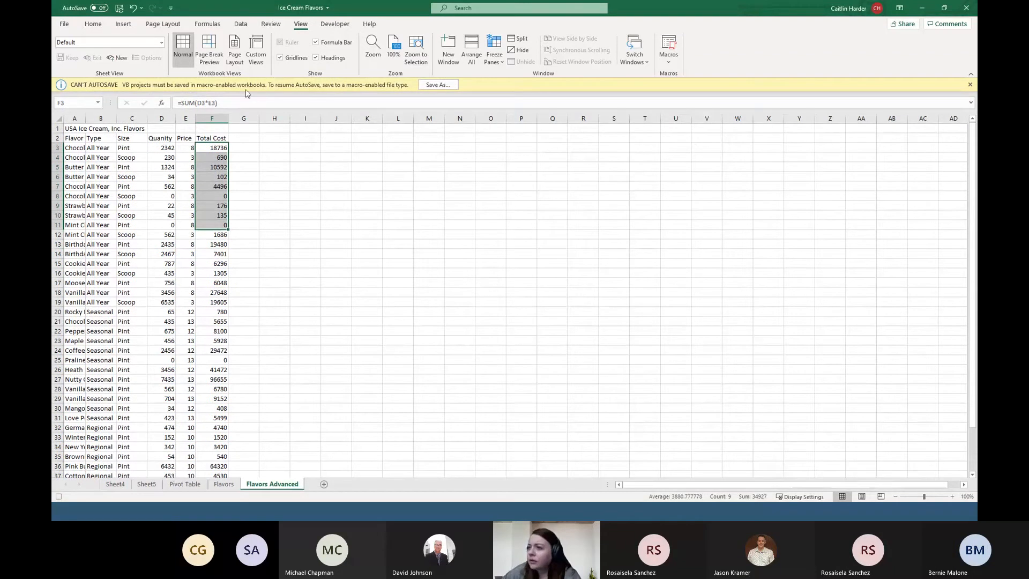
Step: Try to save the workbook to OneDrive as Ice Cream Flavors in Excel Workbook (*.xlsx) format, replacing the existing file
{"action": "left_click", "coordinate": [438, 84]}
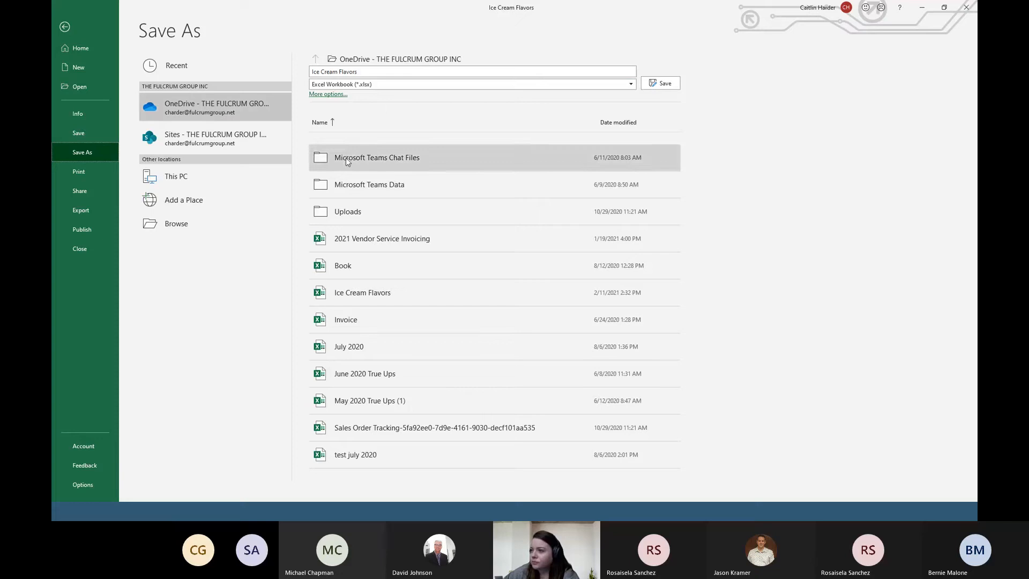
{"action": "left_click", "coordinate": [663, 84]}
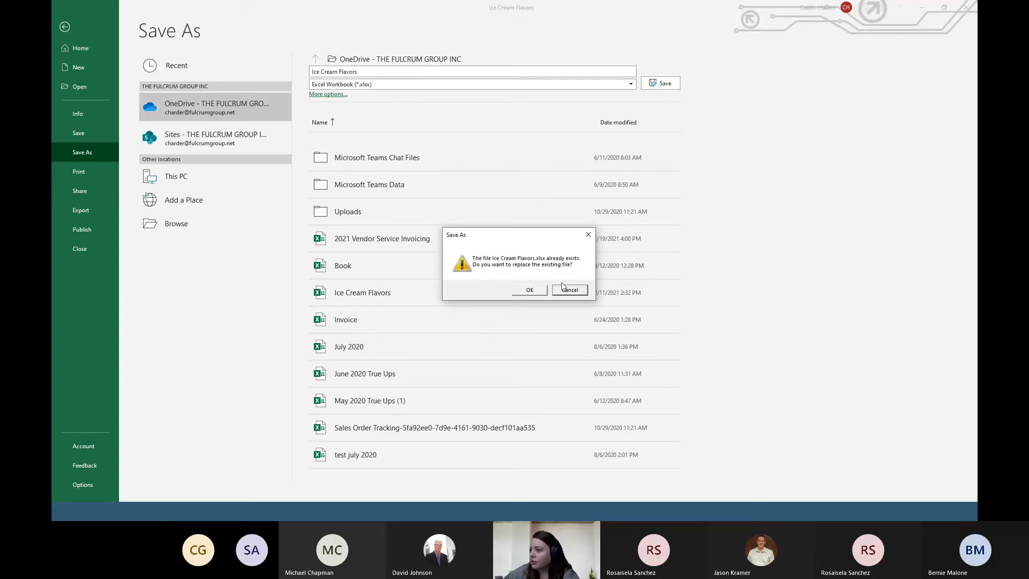
{"action": "left_click", "coordinate": [529, 289]}
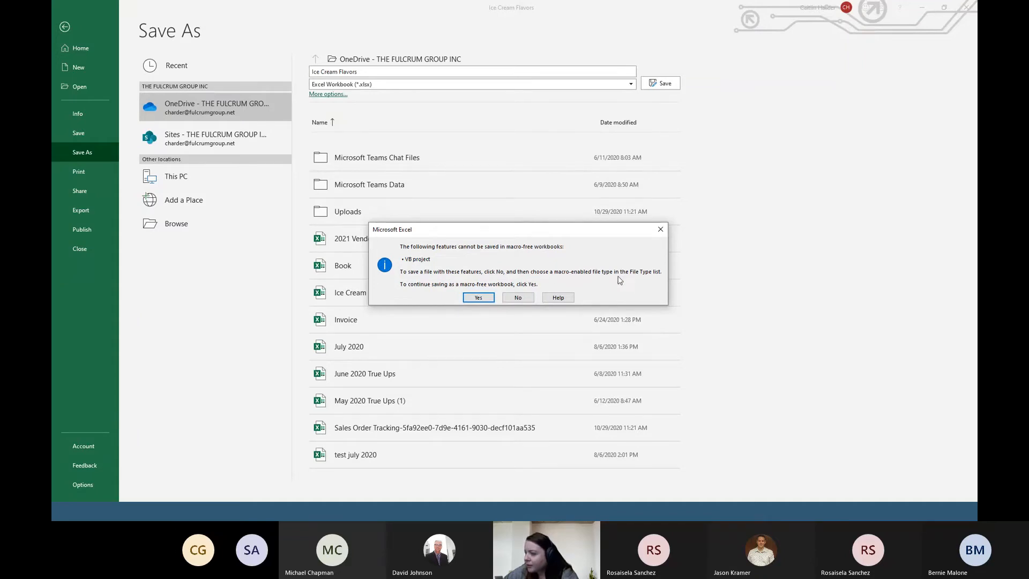
{"action": "left_click", "coordinate": [520, 297]}
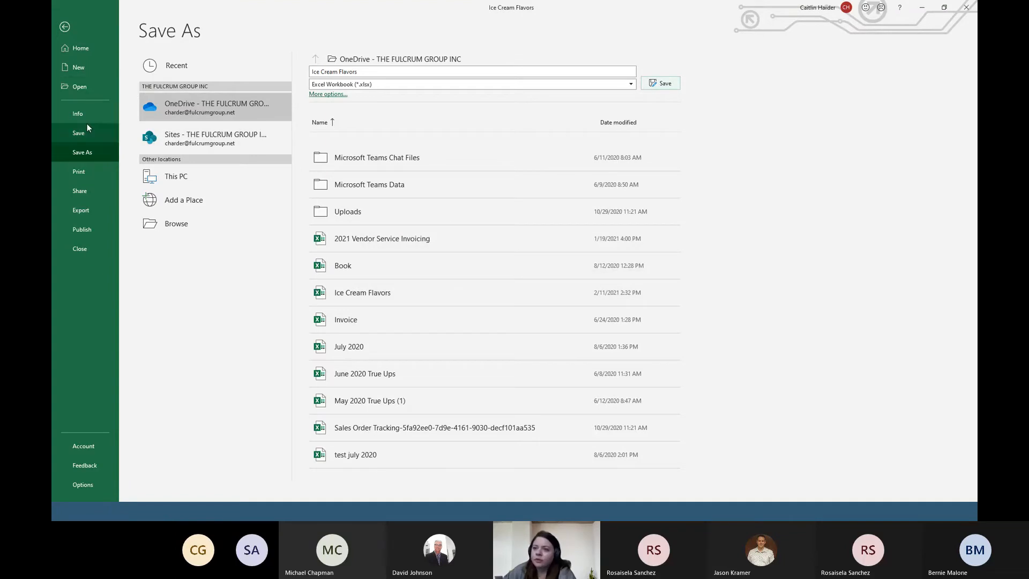
{"action": "left_click", "coordinate": [76, 49]}
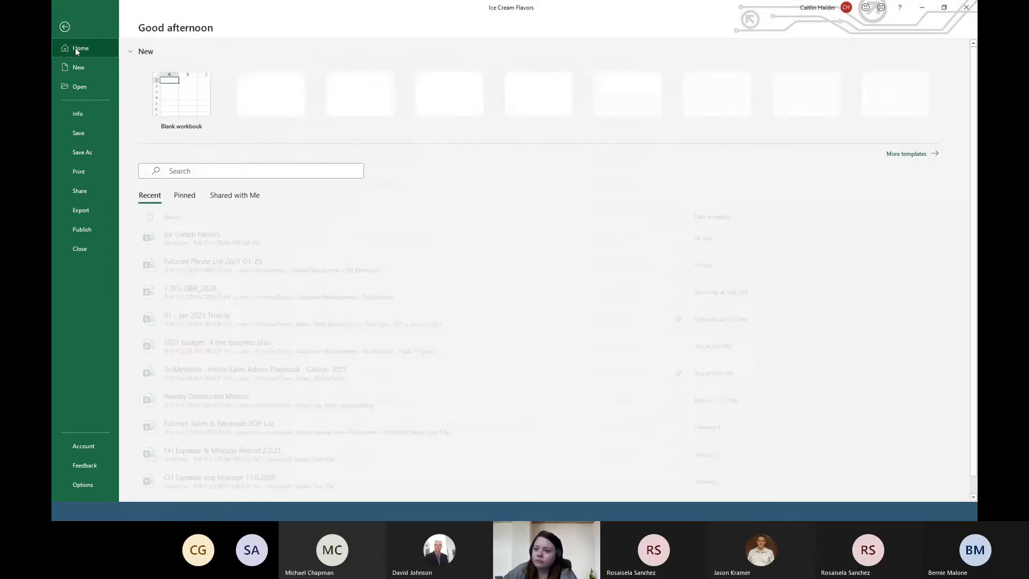
{"action": "left_click", "coordinate": [64, 28]}
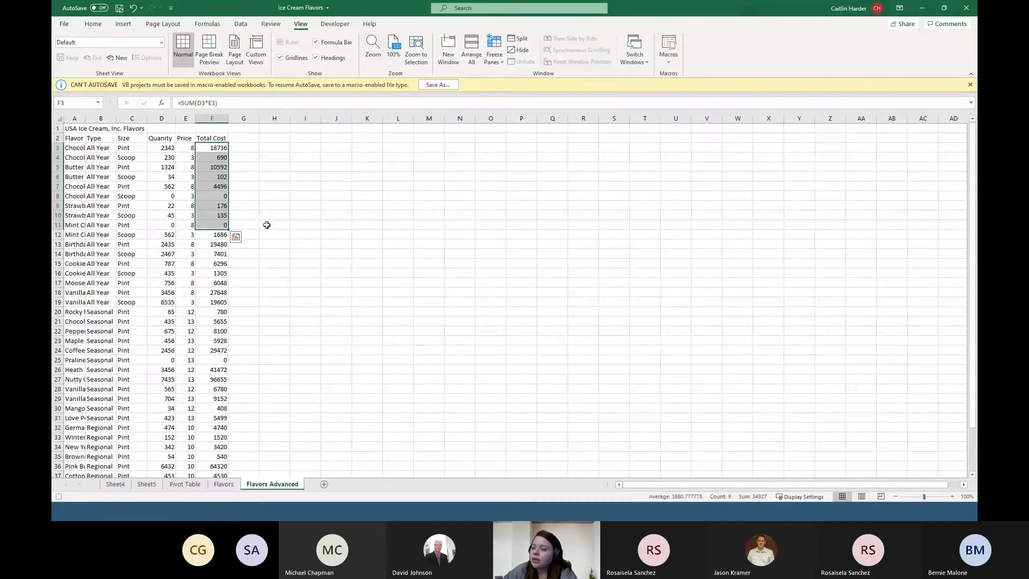
Step: Select cell S4, toggle Use Relative References and stop recording the Flavor_Data macro
{"action": "left_click", "coordinate": [611, 157]}
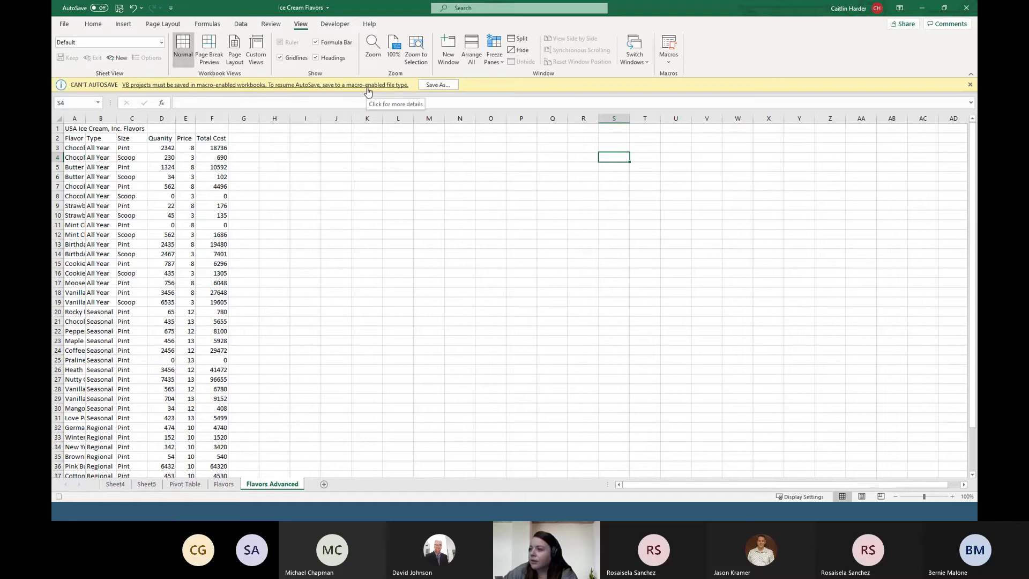
{"action": "left_click", "coordinate": [674, 61]}
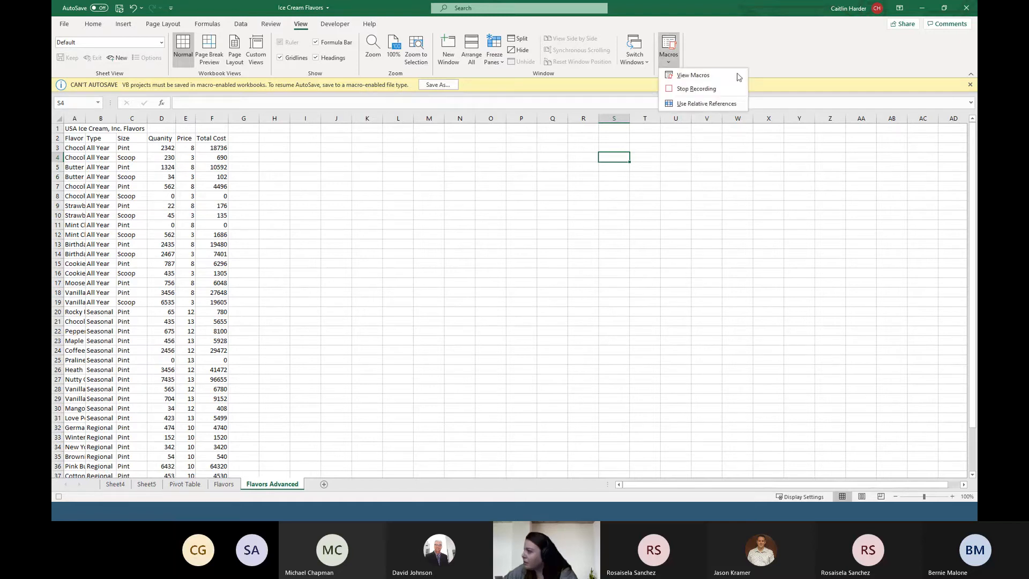
{"action": "left_click", "coordinate": [721, 106]}
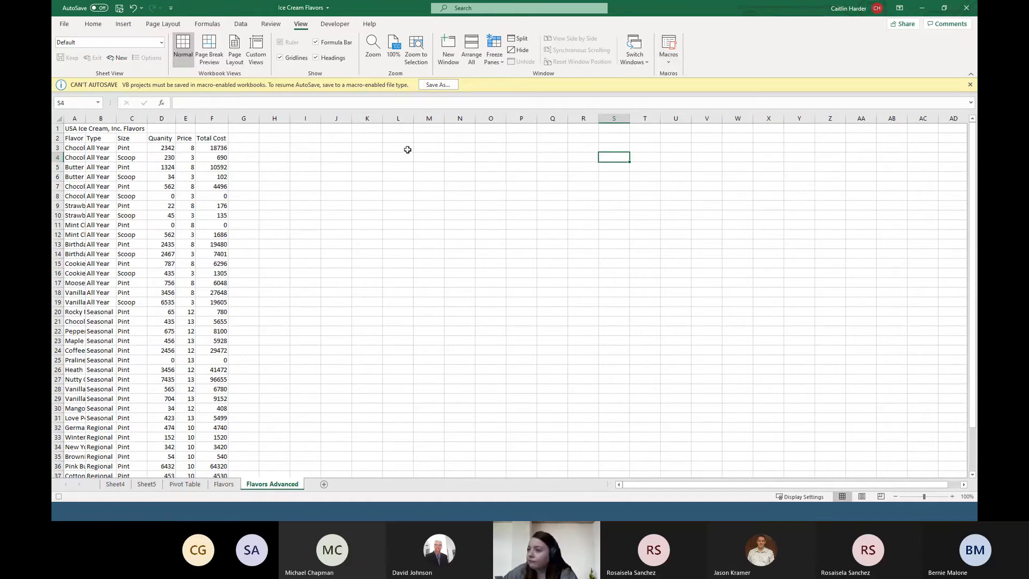
{"action": "left_click", "coordinate": [671, 69]}
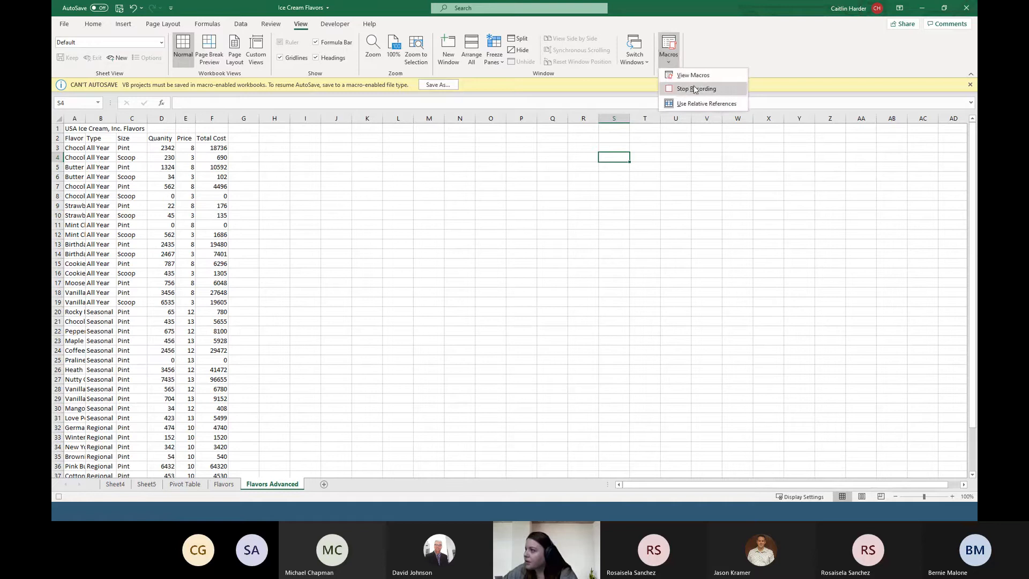
{"action": "left_click", "coordinate": [695, 90]}
Step: View the list of macros in all open workbooks and close it without running any
{"action": "left_click", "coordinate": [669, 51]}
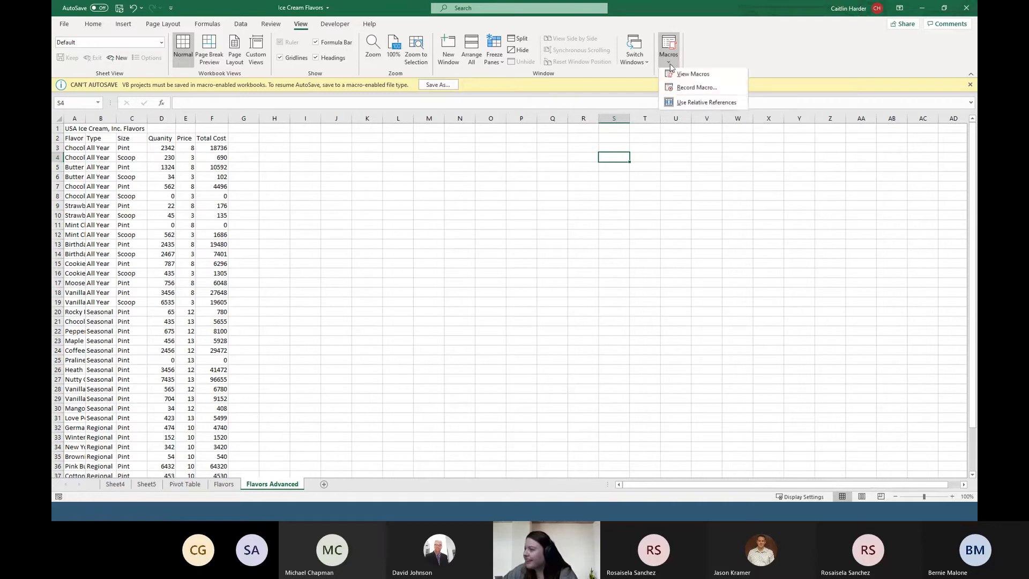
{"action": "left_click", "coordinate": [693, 75]}
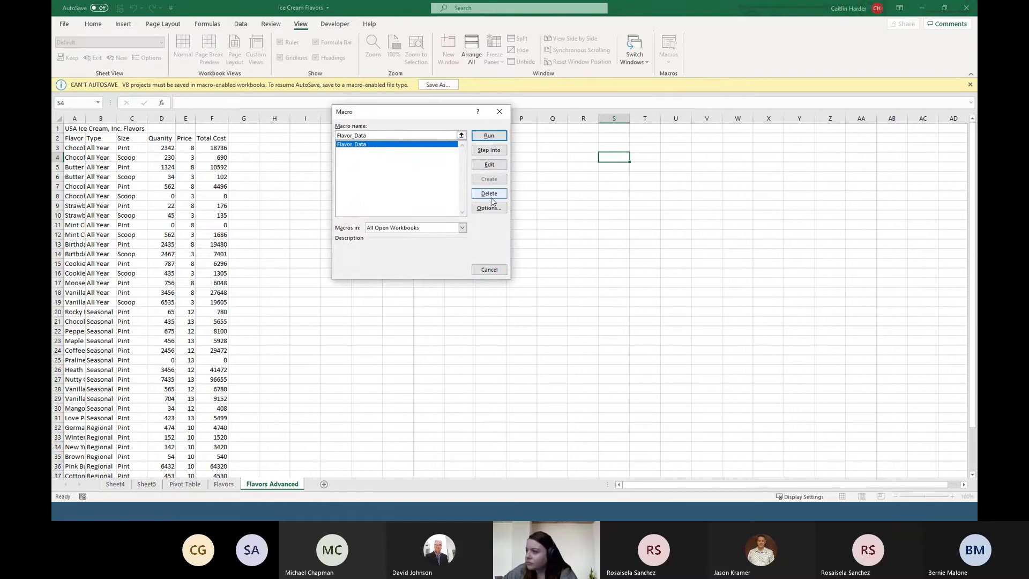
{"action": "left_click", "coordinate": [489, 269]}
Step: Start recording a new macro with the default name Macro2, stored in This Workbook
{"action": "left_click", "coordinate": [662, 62]}
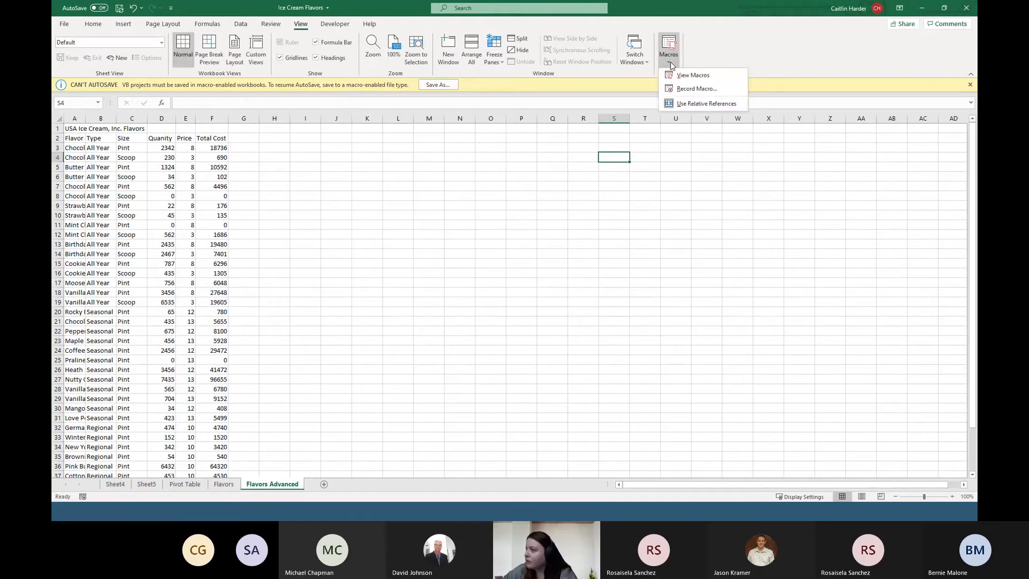
{"action": "left_click", "coordinate": [708, 94]}
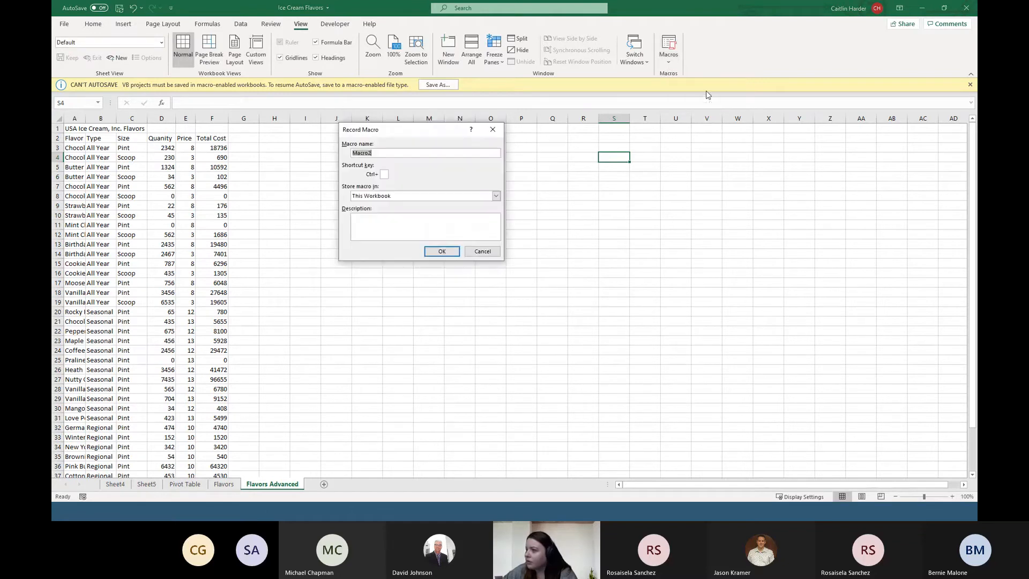
{"action": "left_click", "coordinate": [442, 252]}
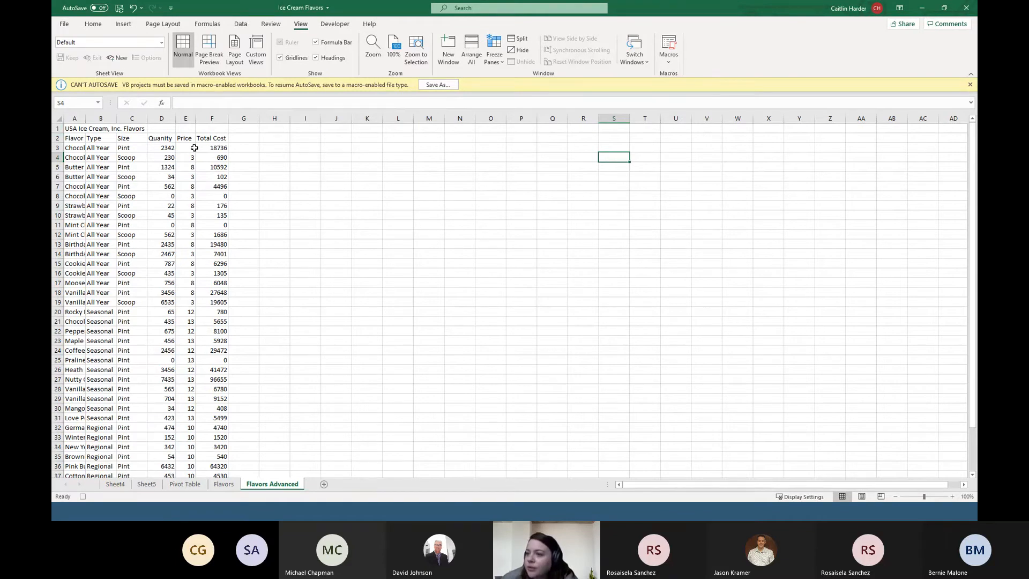
Step: Add a Less Than 1000 conditional formatting rule to Total Cost cells F3:F40, using Light Red Fill with Dark Red Text
{"action": "left_click_drag", "start_coordinate": [212, 148], "coordinate": [214, 448]}
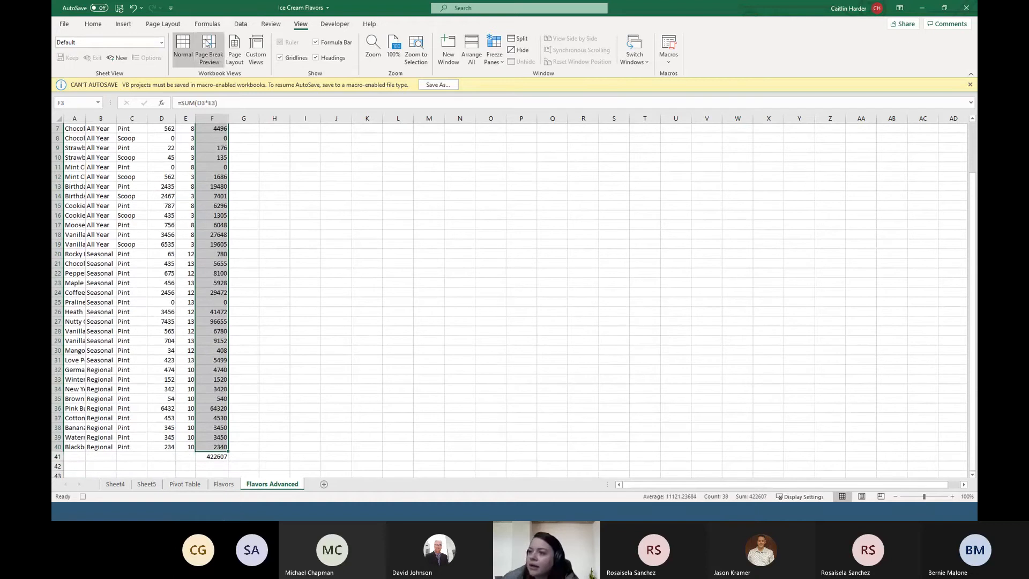
{"action": "left_click", "coordinate": [121, 25]}
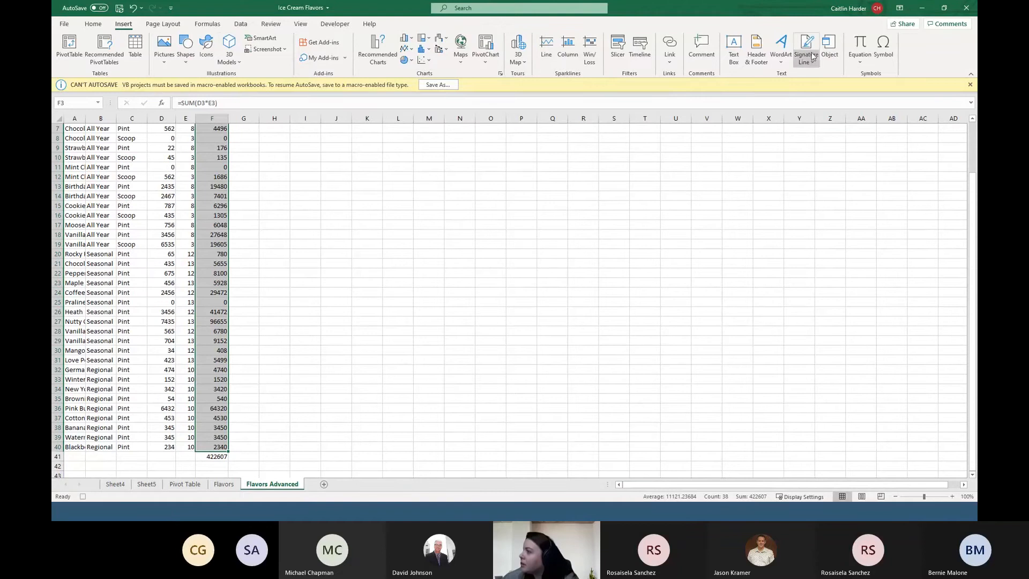
{"action": "left_click", "coordinate": [92, 24]}
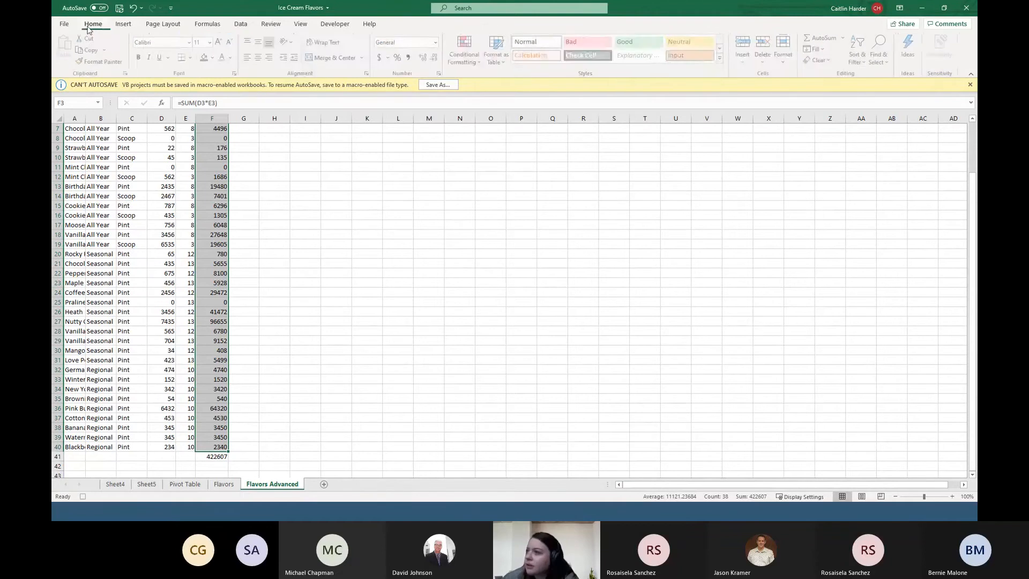
{"action": "left_click", "coordinate": [458, 59]}
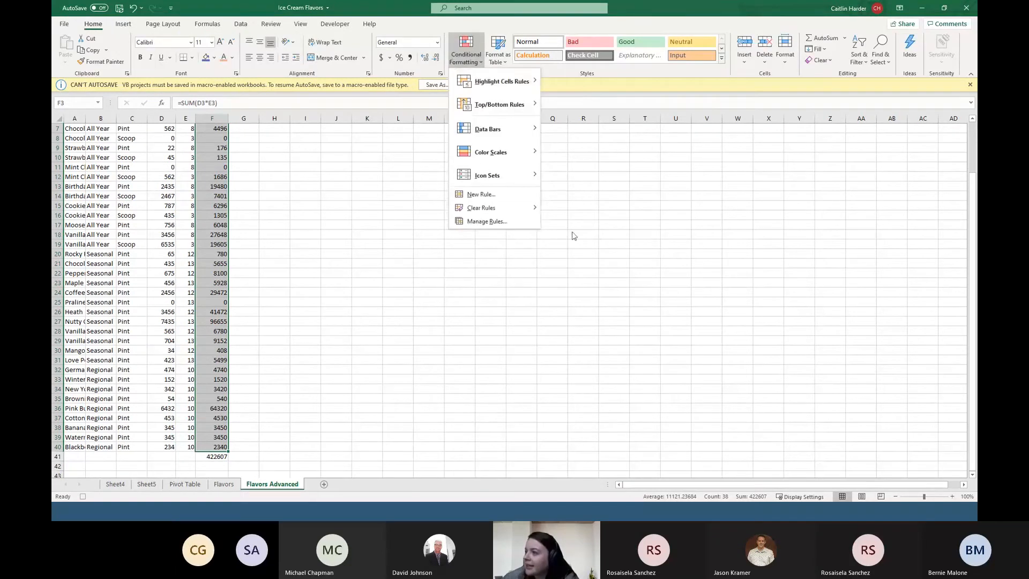
{"action": "mouse_move", "coordinate": [507, 82]}
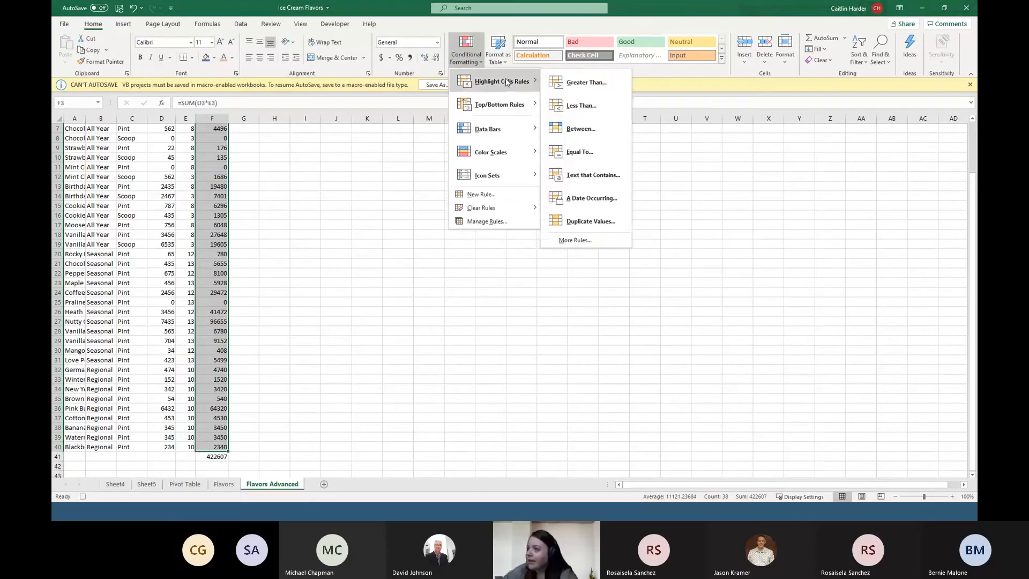
{"action": "left_click", "coordinate": [593, 109]}
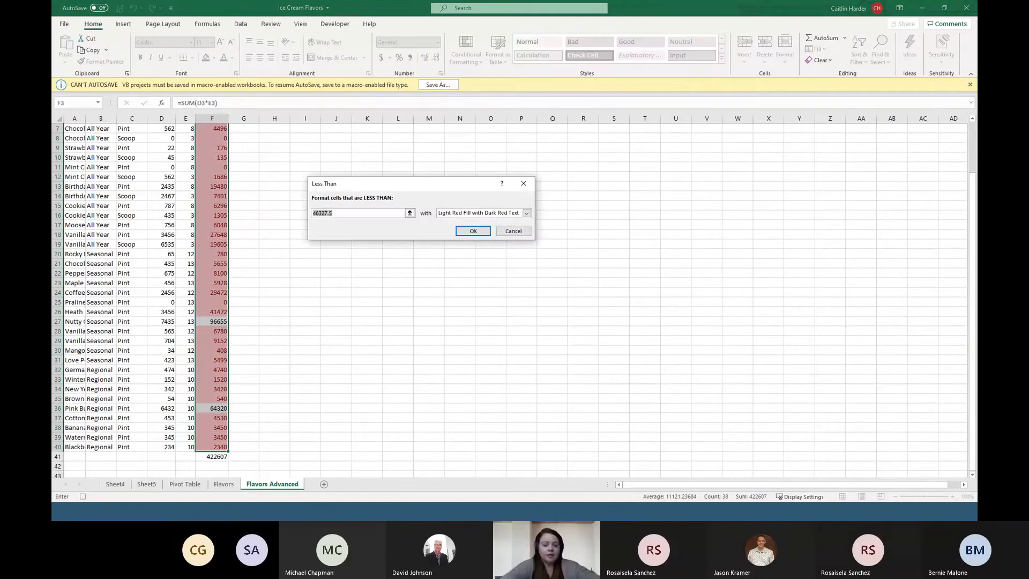
{"action": "type", "text": "1000"}
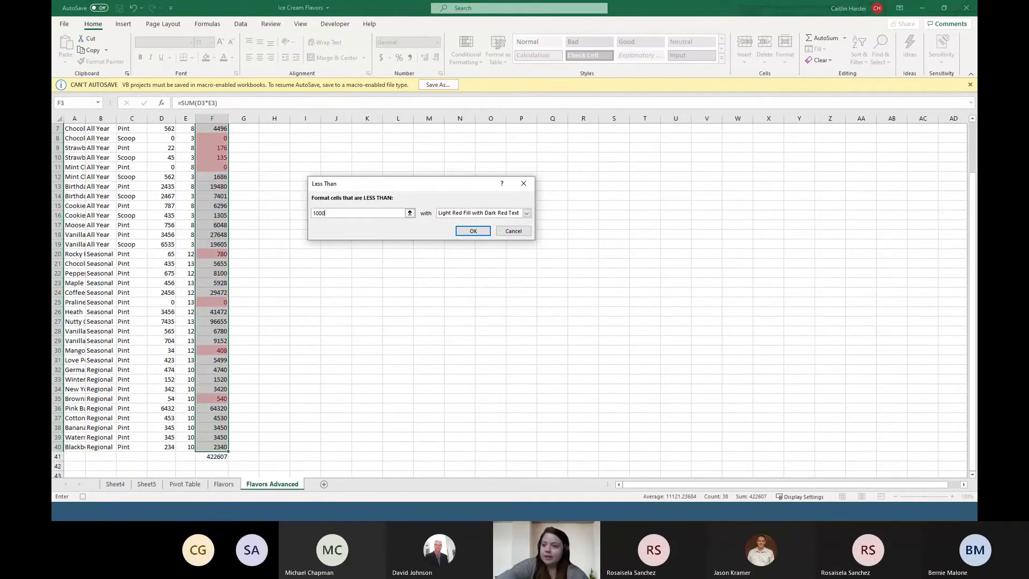
{"action": "left_click", "coordinate": [471, 231]}
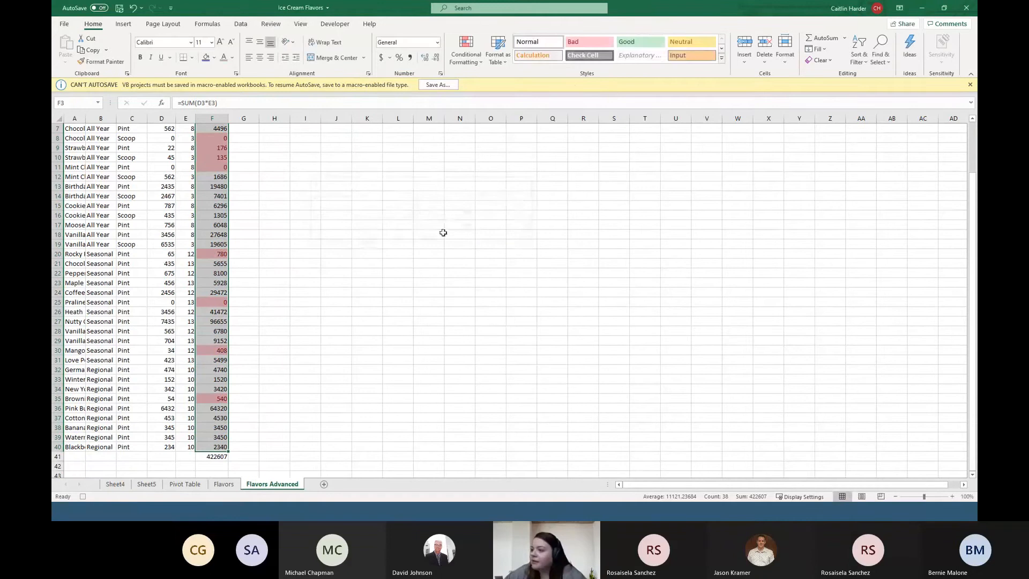
Step: Add a Greater Than 5000 conditional formatting rule to the same Total Cost cells, using Green Fill with Dark Green Text
{"action": "left_click", "coordinate": [466, 63]}
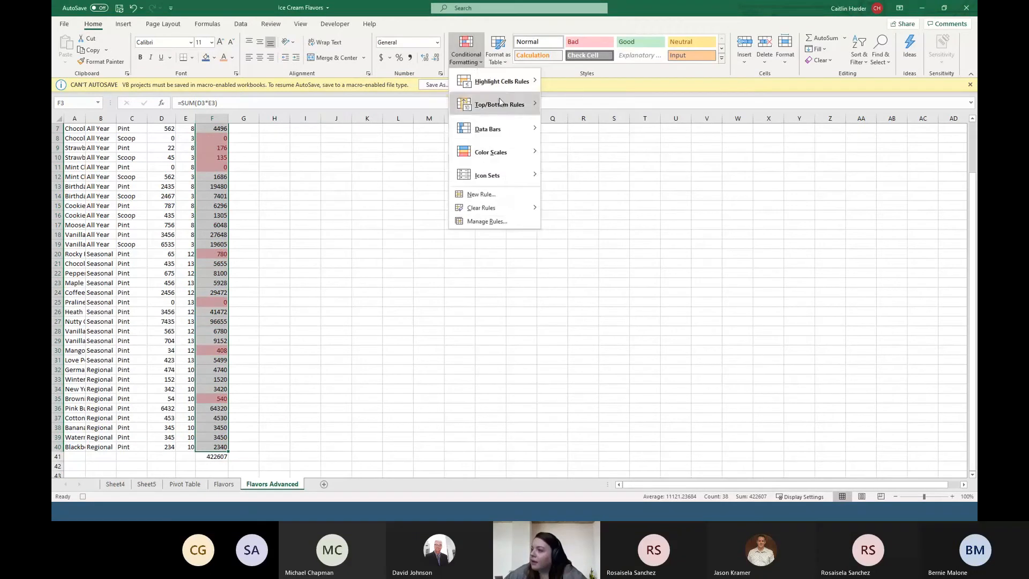
{"action": "mouse_move", "coordinate": [500, 88]}
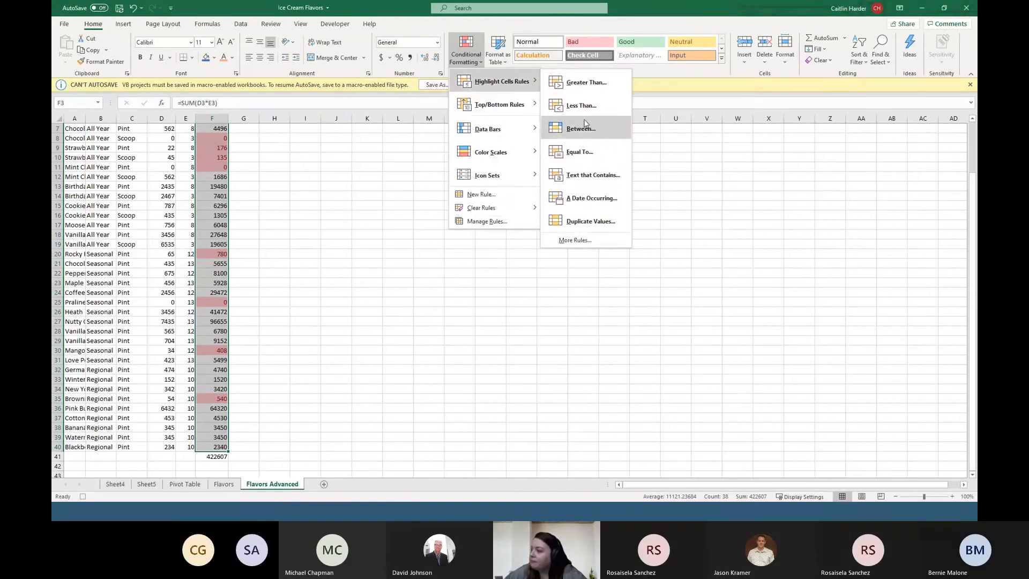
{"action": "left_click", "coordinate": [591, 90]}
{"action": "type", "text": "5"}
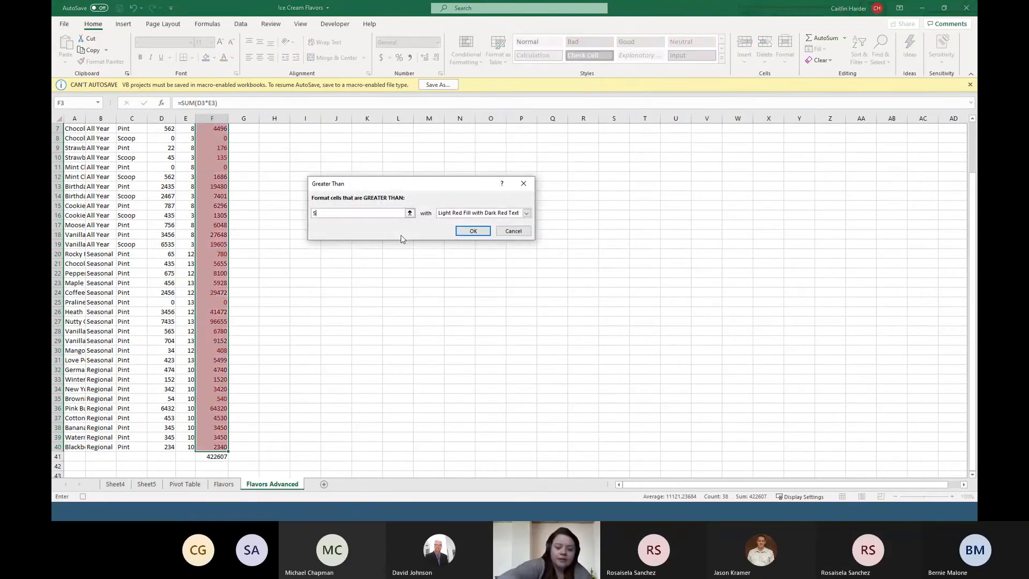
{"action": "type", "text": "000"}
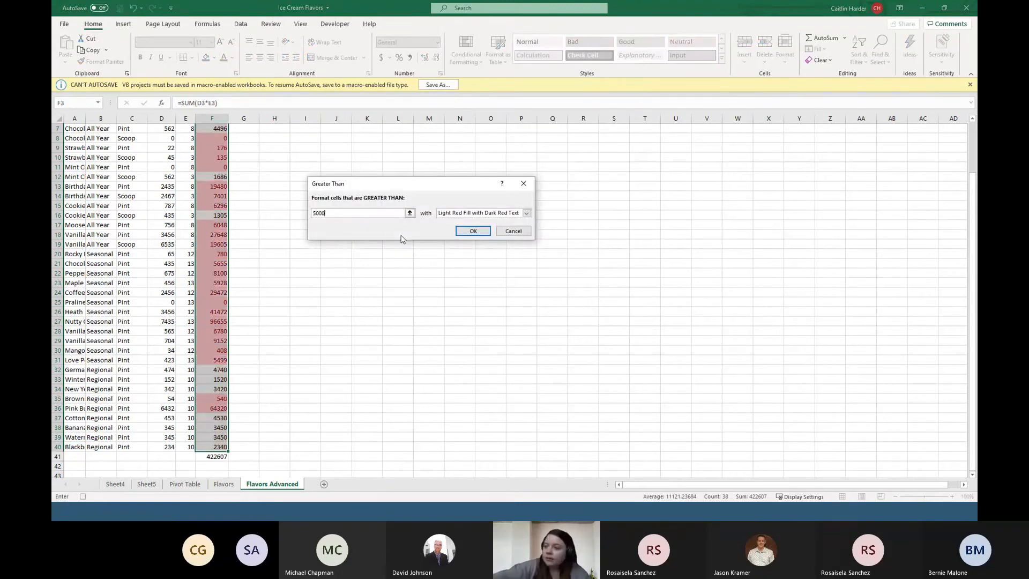
{"action": "left_click", "coordinate": [527, 213]}
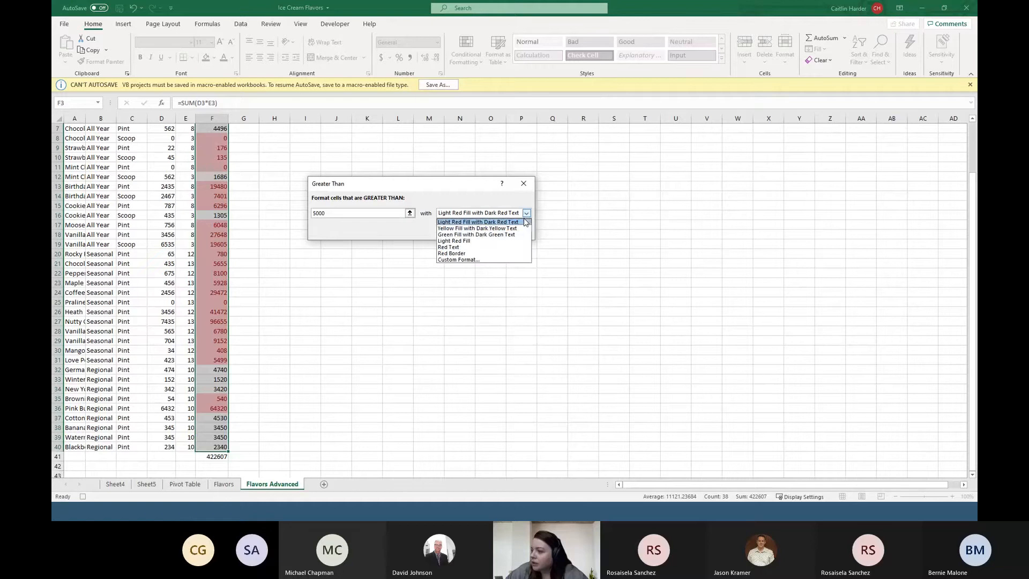
{"action": "left_click", "coordinate": [474, 235]}
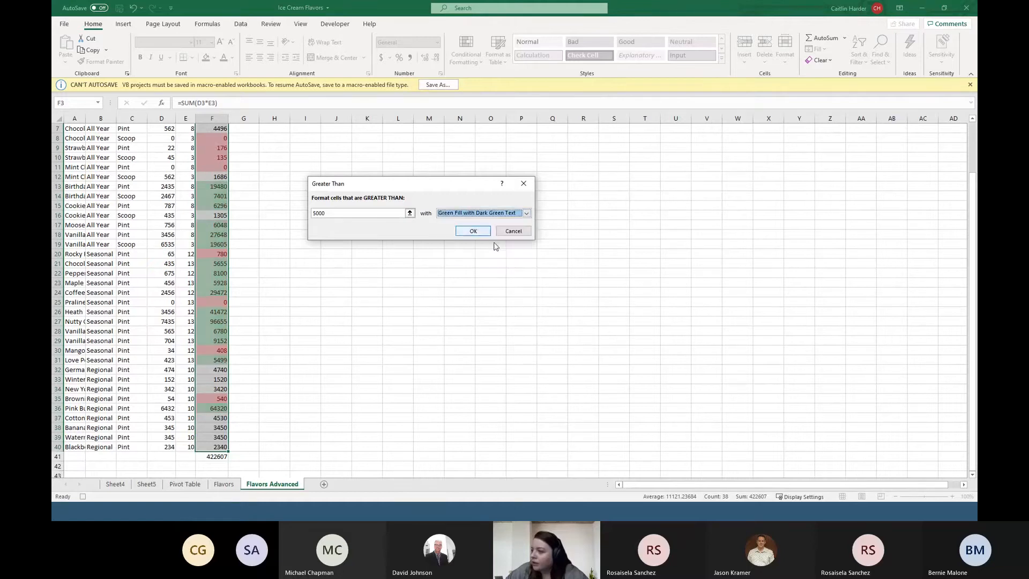
{"action": "left_click", "coordinate": [472, 230]}
{"action": "left_click", "coordinate": [294, 320]}
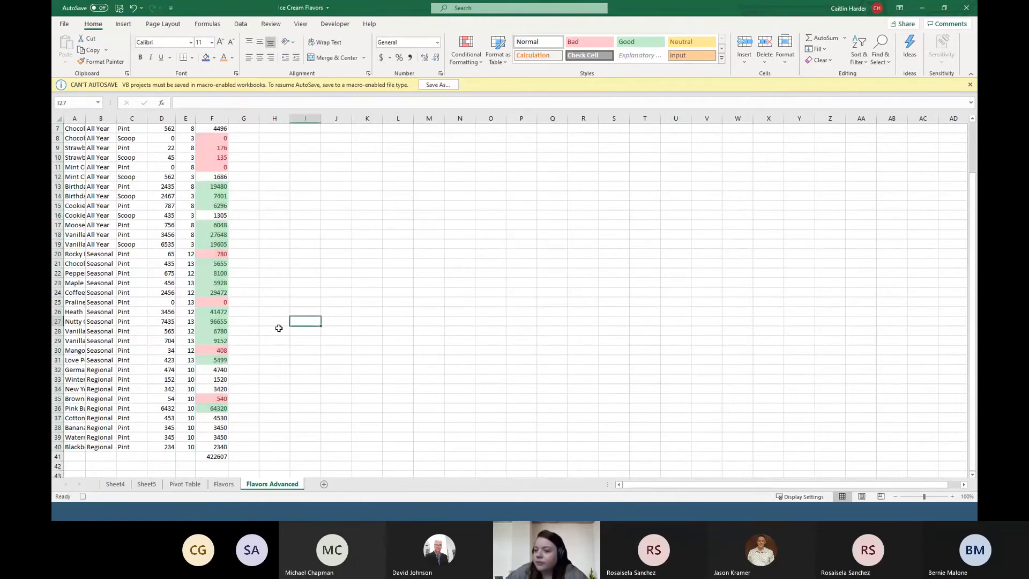
Step: Clear the total in cell F41 and re-enter it with AutoSum as =SUM(F3:F40)
{"action": "scroll", "coordinate": [279, 320], "scroll_direction": "up", "scroll_amount": 2}
{"action": "scroll", "coordinate": [236, 322], "scroll_direction": "down", "scroll_amount": 5}
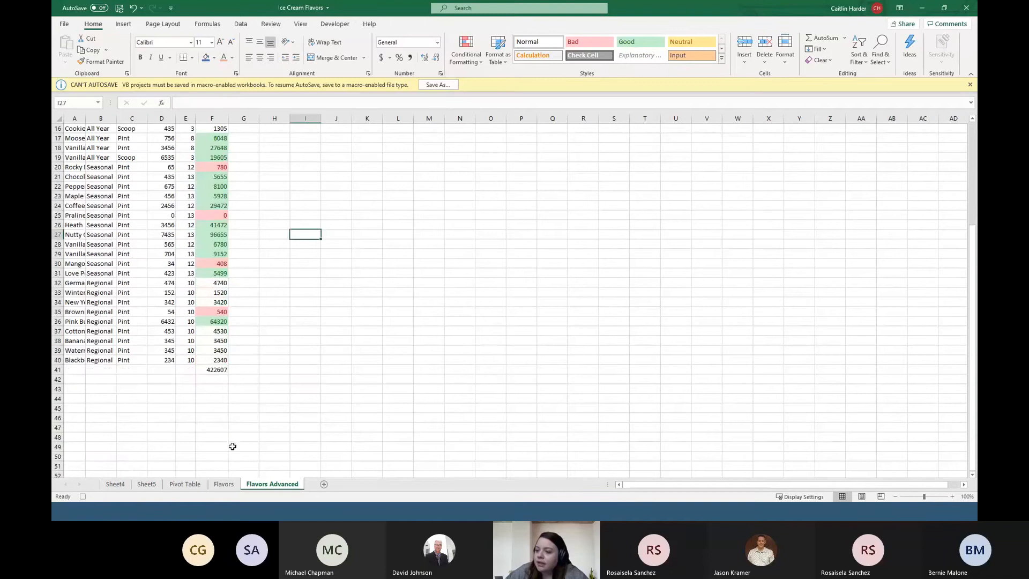
{"action": "left_click", "coordinate": [220, 371]}
{"action": "key", "text": "ctrl+z"}
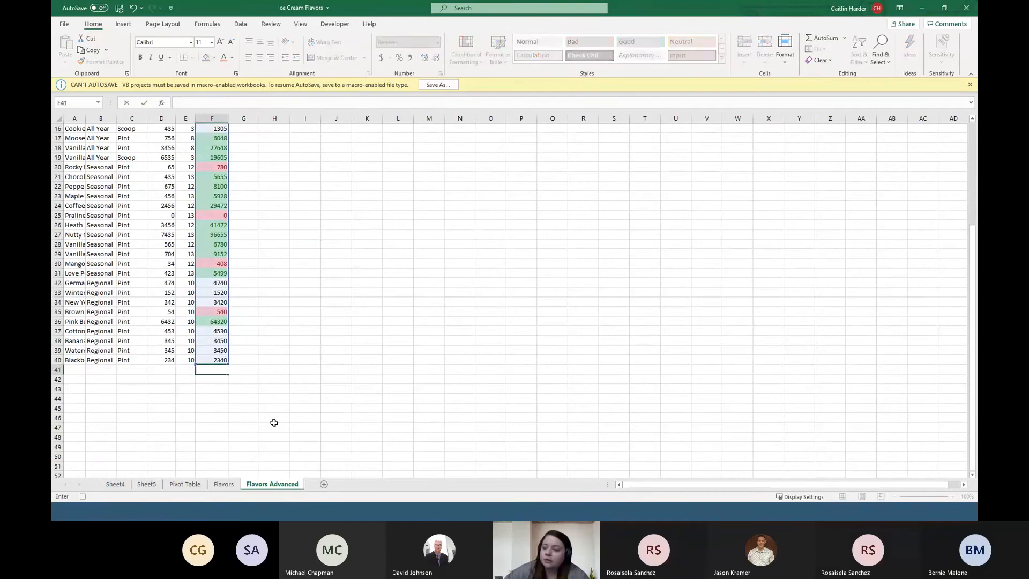
{"action": "left_click", "coordinate": [338, 268]}
{"action": "left_click", "coordinate": [220, 371]}
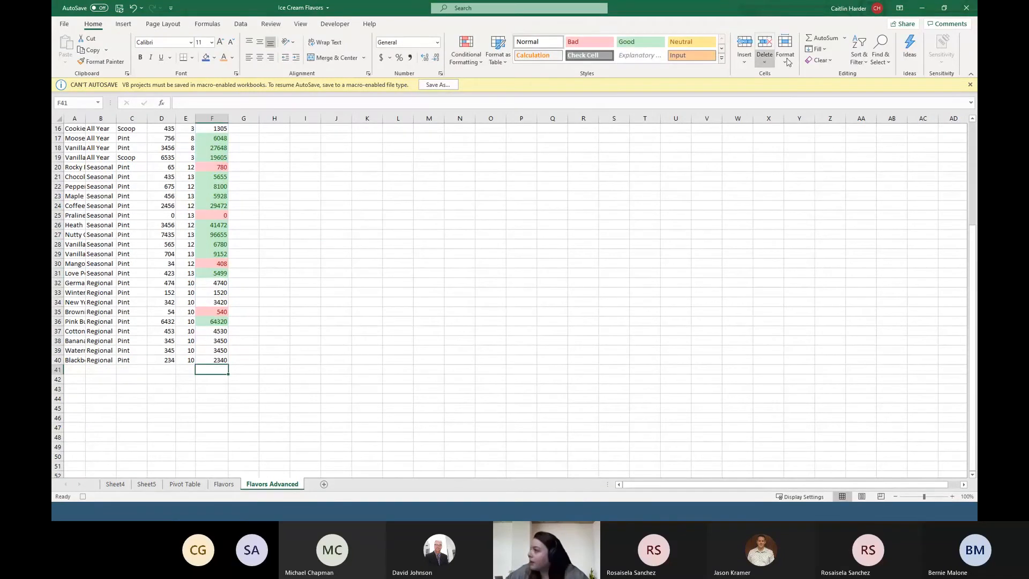
{"action": "left_click", "coordinate": [830, 42]}
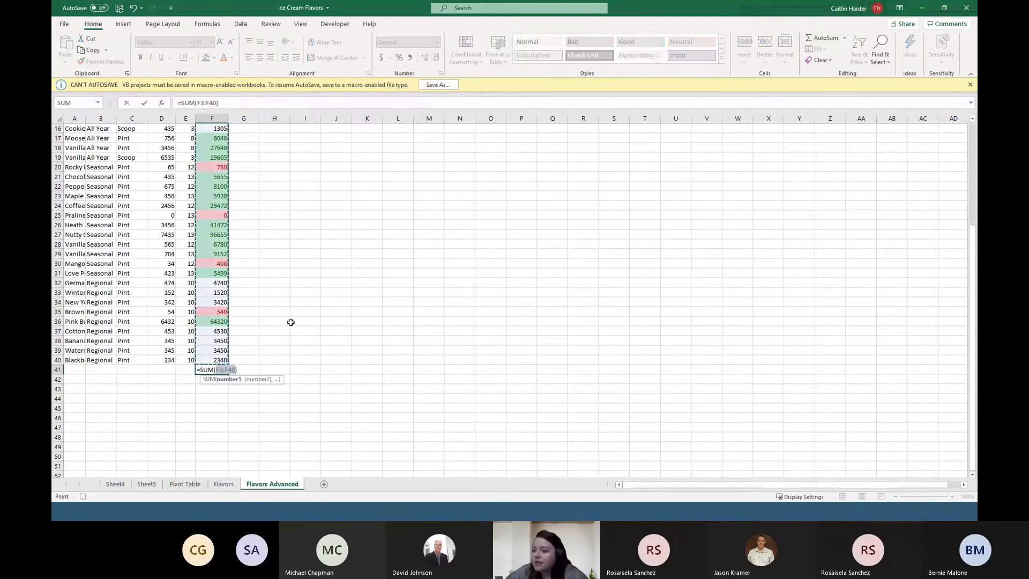
{"action": "key", "text": "Return"}
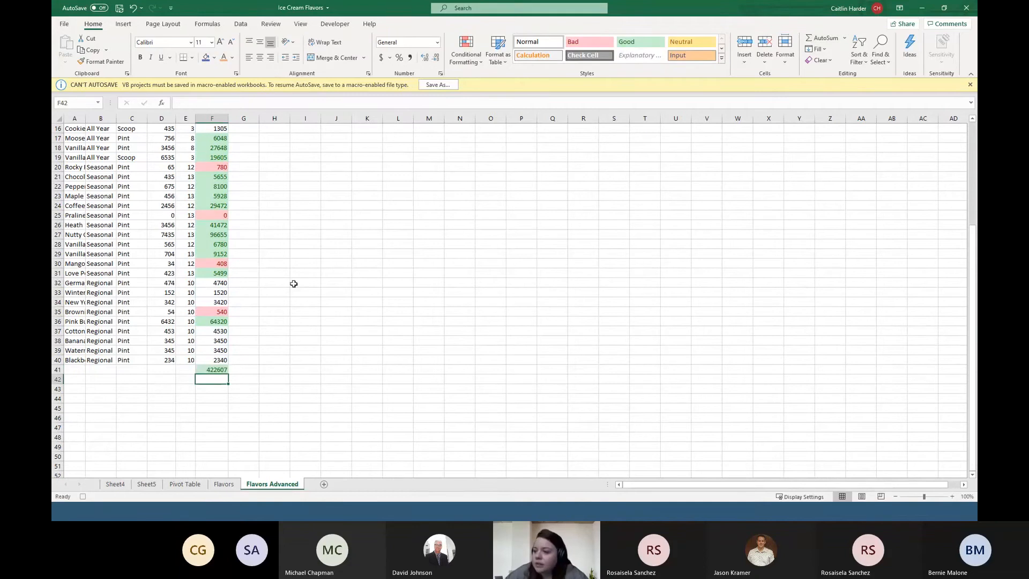
Step: Select the whole Flavors Advanced sheet and autofit all column widths to their contents
{"action": "scroll", "coordinate": [294, 283], "scroll_direction": "up", "scroll_amount": 5}
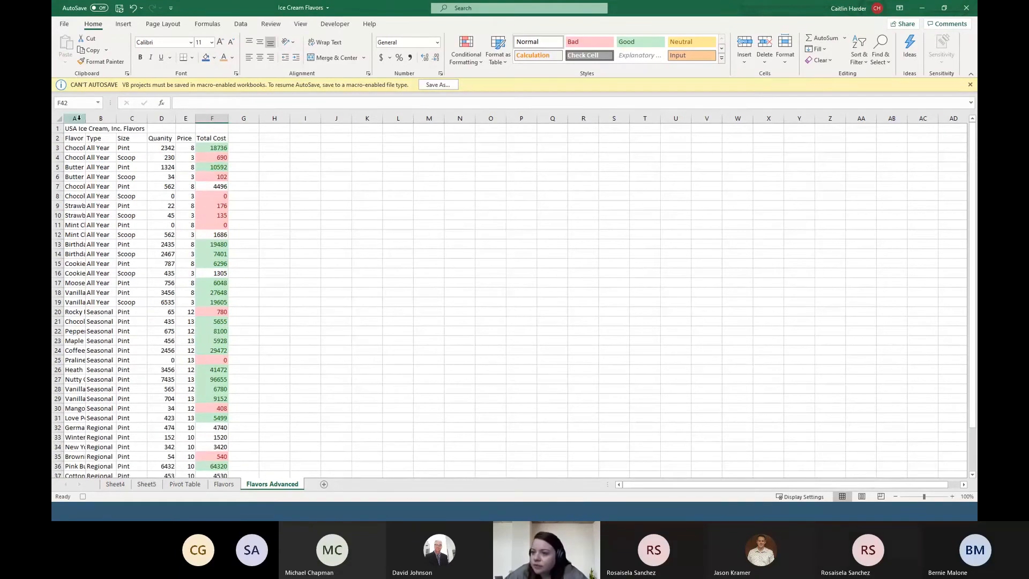
{"action": "left_click", "coordinate": [59, 118]}
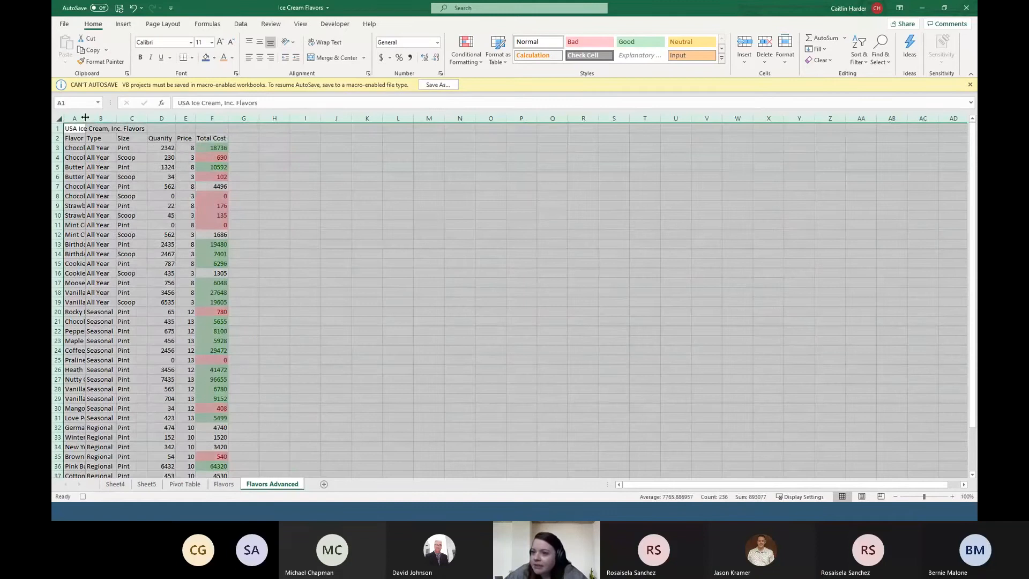
{"action": "double_click", "coordinate": [86, 118]}
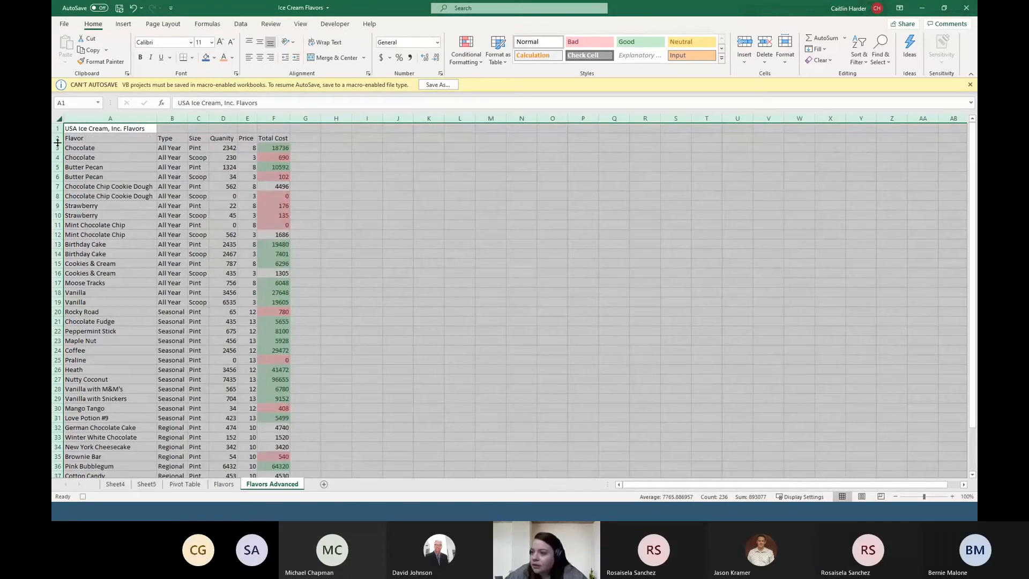
Step: Fill the title cells A1:F1 with blue, then merge and center the title across them
{"action": "left_click_drag", "start_coordinate": [108, 129], "coordinate": [271, 130]}
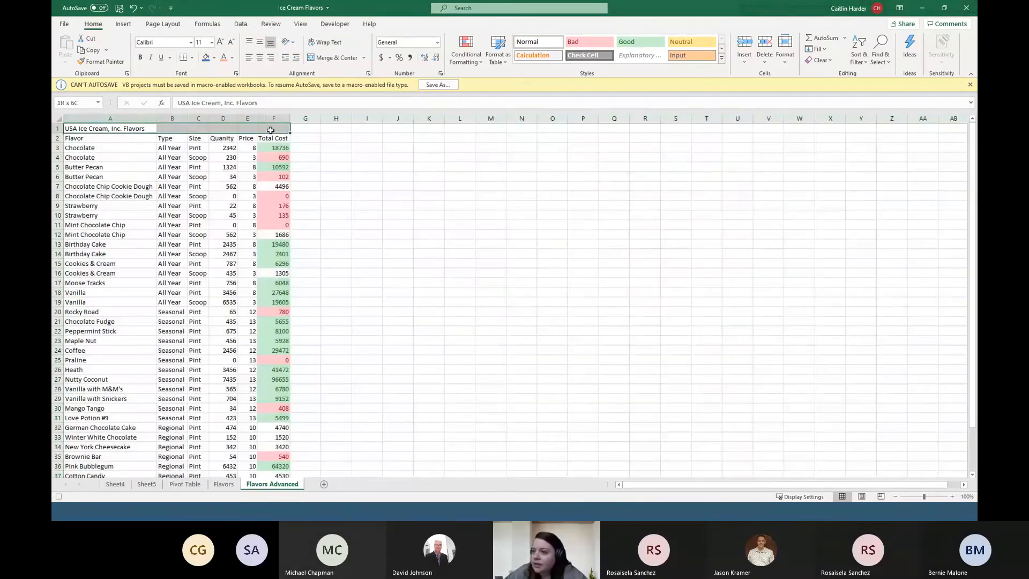
{"action": "left_click", "coordinate": [206, 58]}
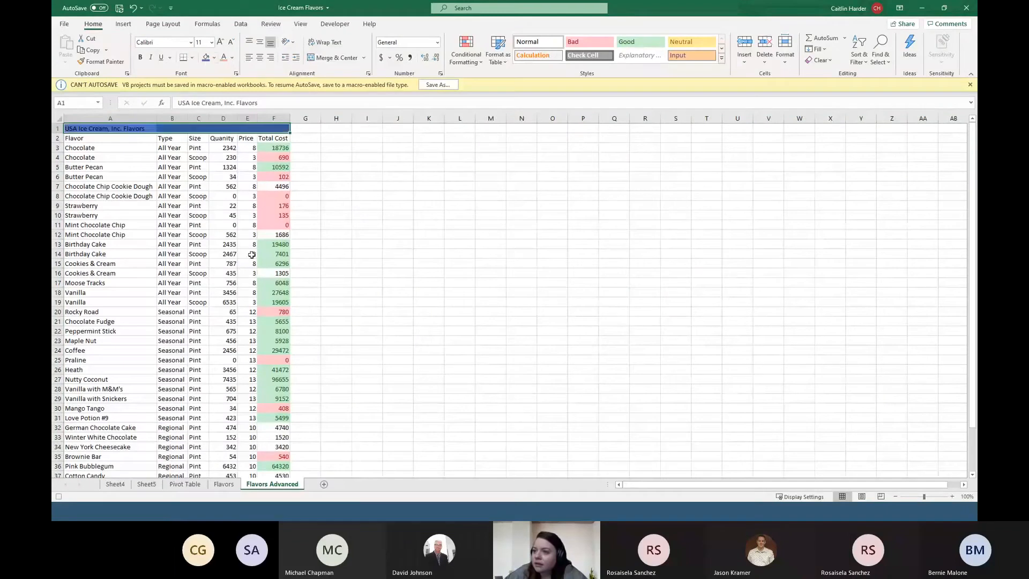
{"action": "left_click", "coordinate": [331, 58]}
{"action": "left_click", "coordinate": [398, 310]}
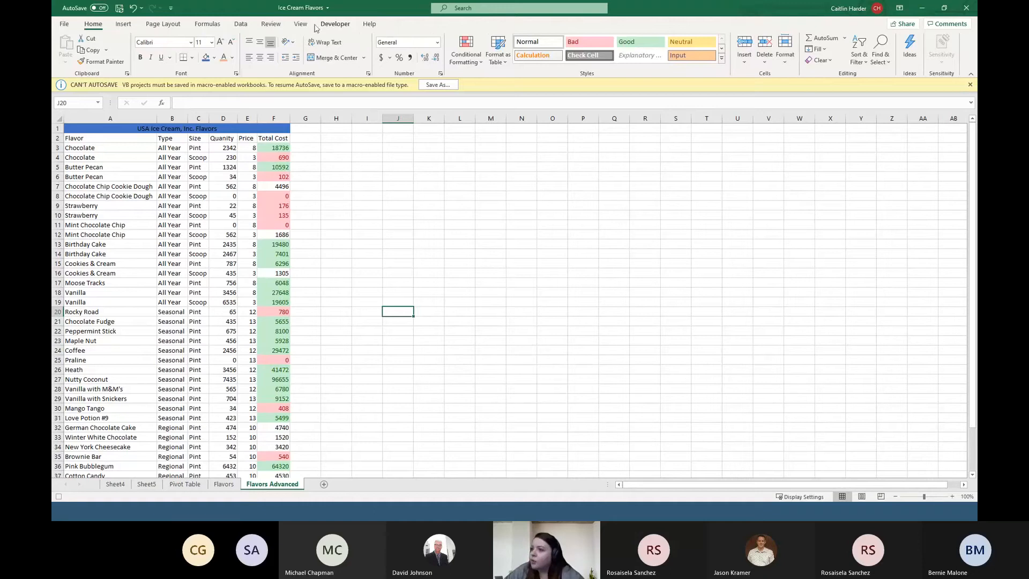
Step: Stop recording the current macro
{"action": "left_click", "coordinate": [283, 25]}
{"action": "left_click", "coordinate": [300, 24]}
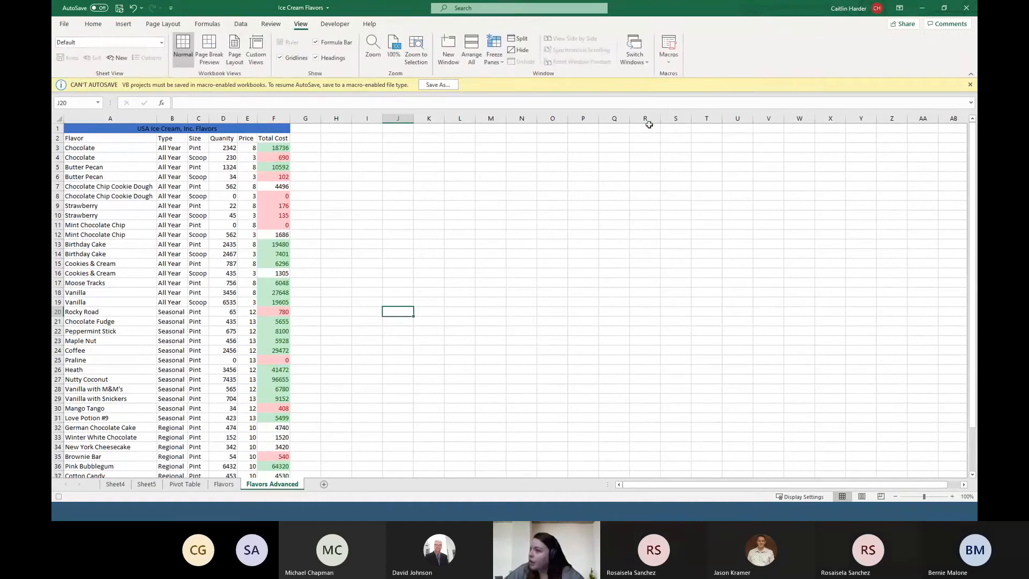
{"action": "left_click", "coordinate": [668, 51]}
{"action": "left_click", "coordinate": [696, 88]}
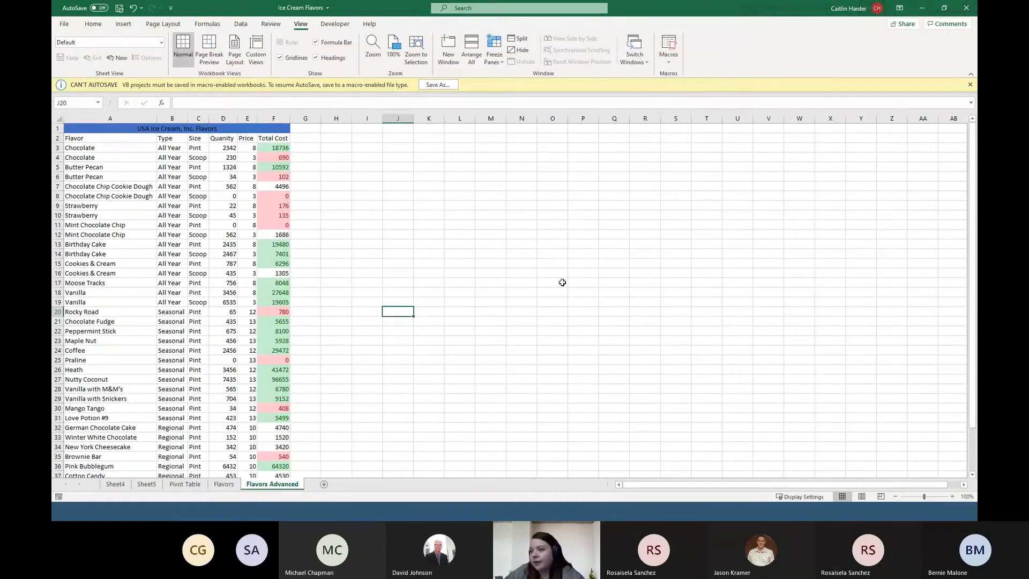
Step: Add a new blank worksheet after the Flavors Advanced sheet
{"action": "left_click", "coordinate": [437, 271]}
{"action": "scroll", "coordinate": [332, 322], "scroll_direction": "down", "scroll_amount": 3}
{"action": "scroll", "coordinate": [289, 351], "scroll_direction": "up", "scroll_amount": 3}
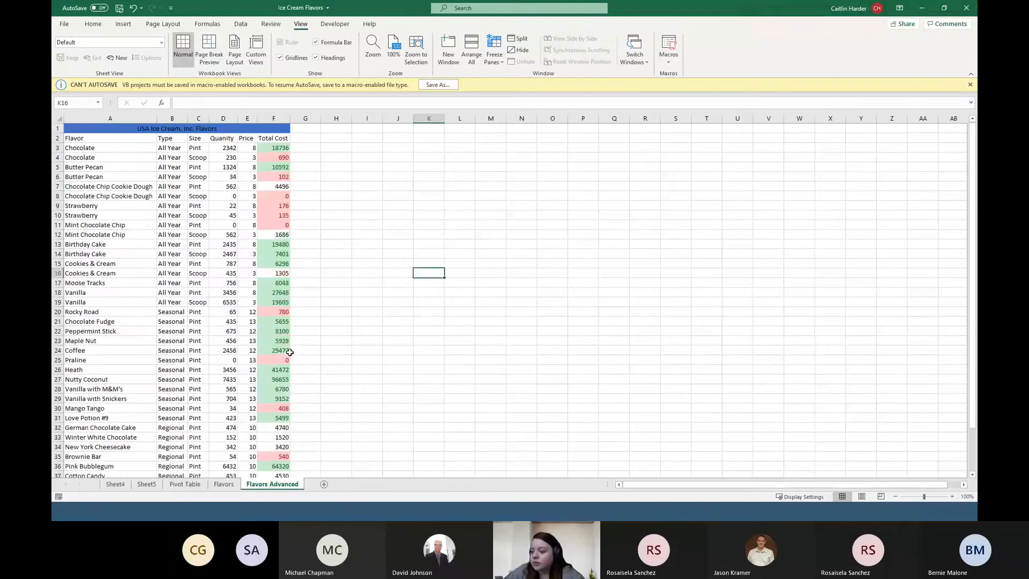
{"action": "left_click", "coordinate": [324, 484]}
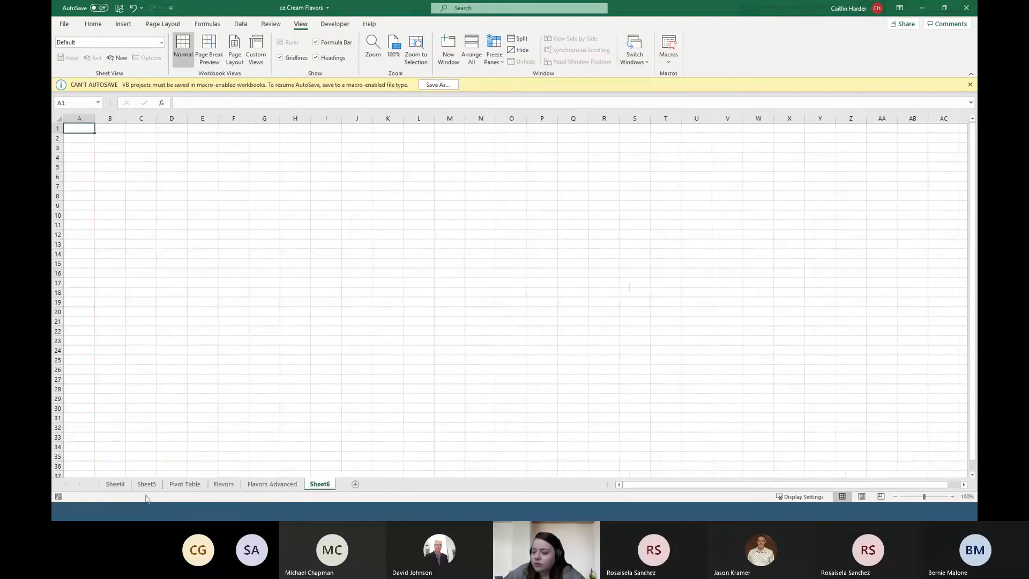
{"action": "left_click", "coordinate": [120, 487]}
{"action": "left_click", "coordinate": [150, 487]}
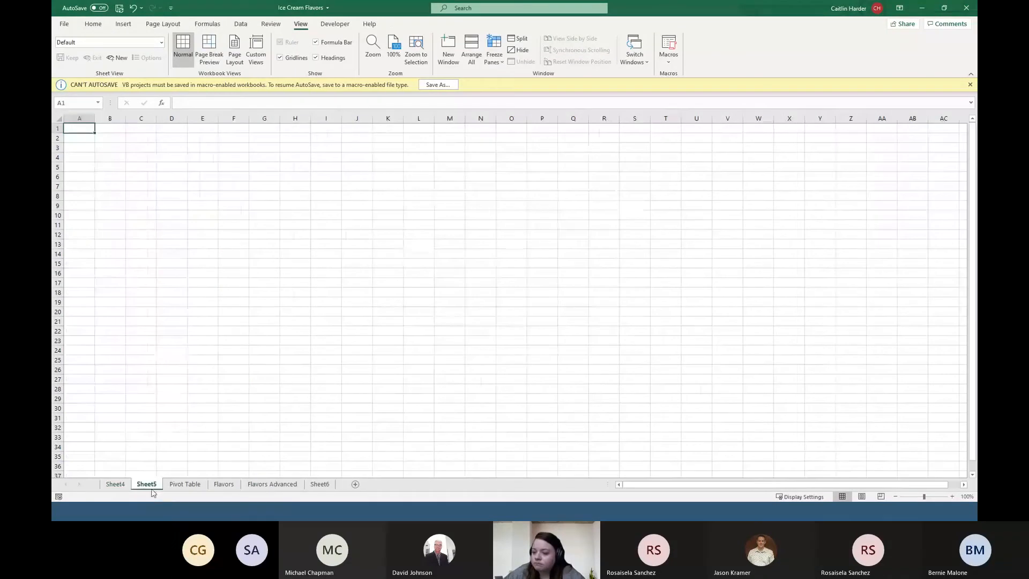
{"action": "left_click", "coordinate": [285, 484]}
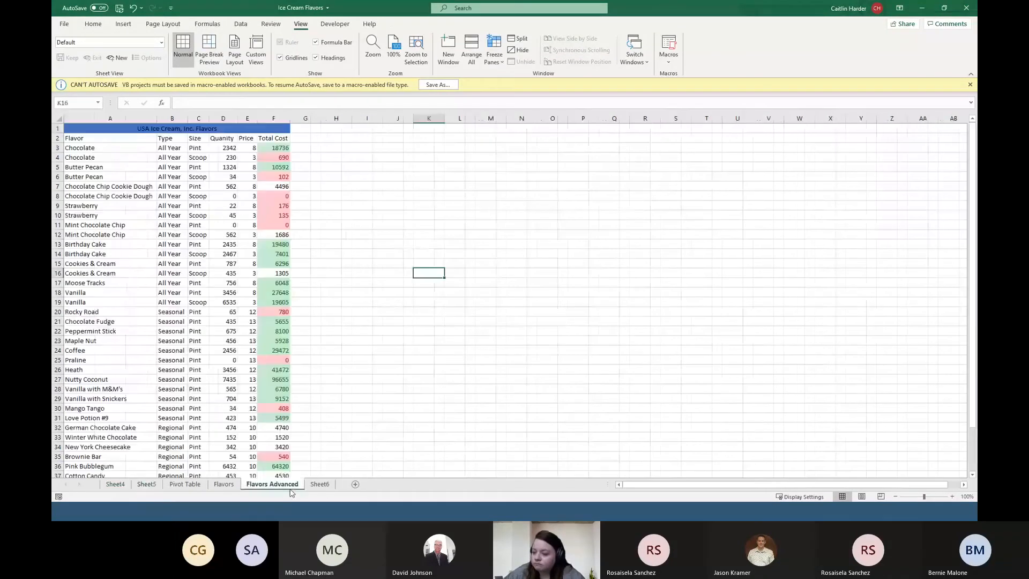
{"action": "left_click", "coordinate": [322, 486]}
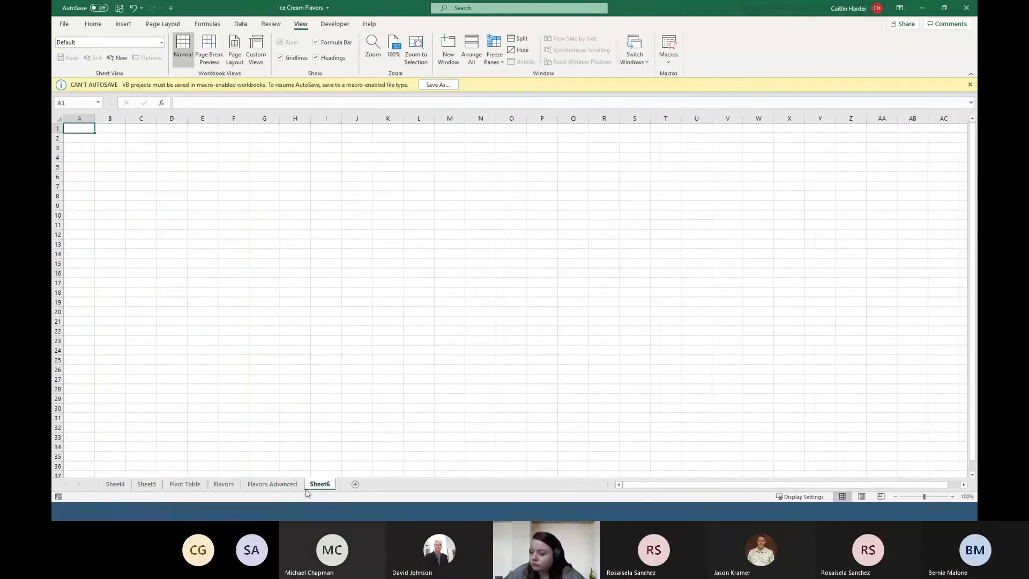
{"action": "key", "text": "ctrl+Page_Up"}
Step: Enter Ice Cream in cell A3 of the blank Sheet6 worksheet
{"action": "left_click", "coordinate": [322, 485]}
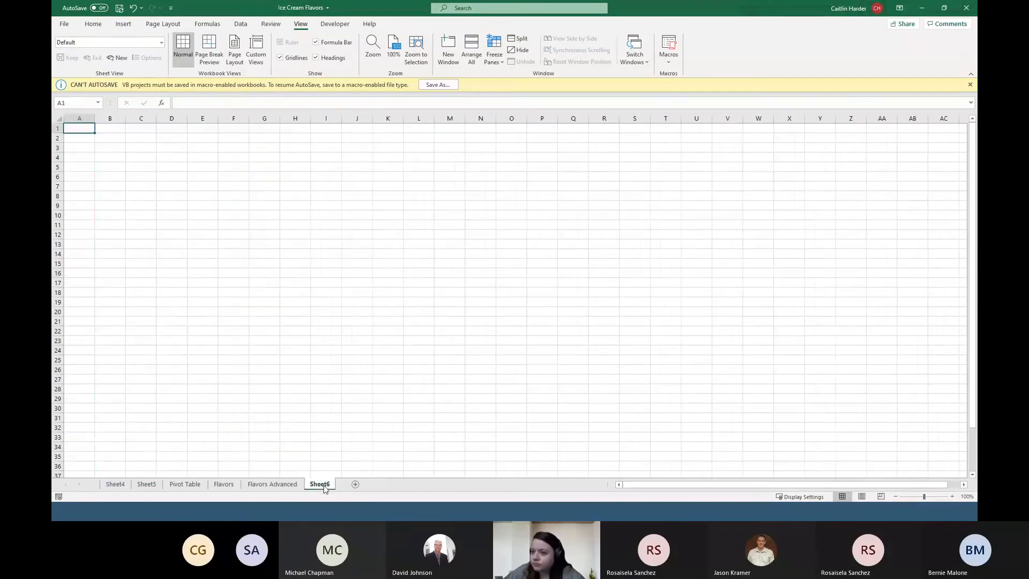
{"action": "left_click", "coordinate": [83, 138]}
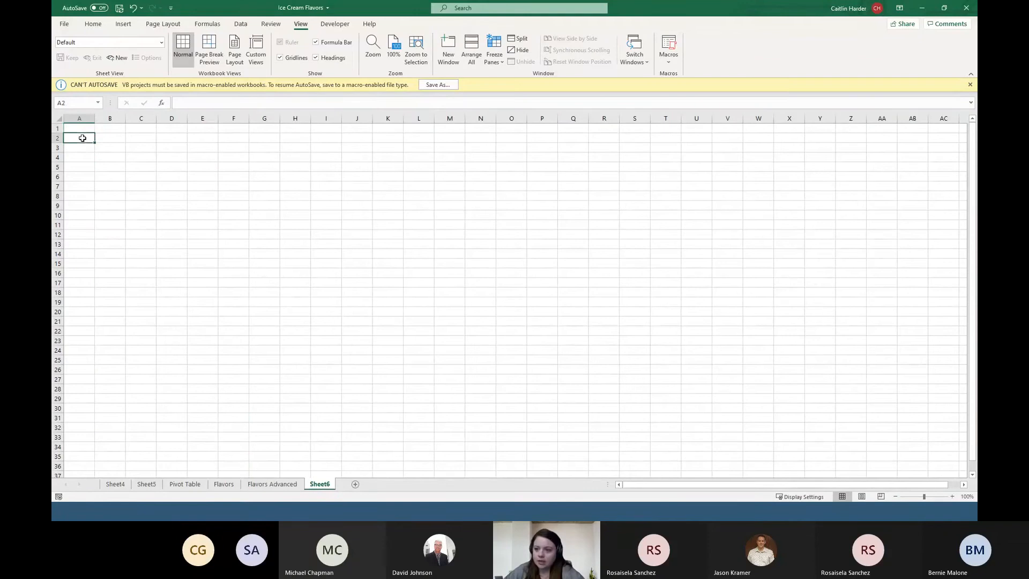
{"action": "left_click", "coordinate": [91, 147]}
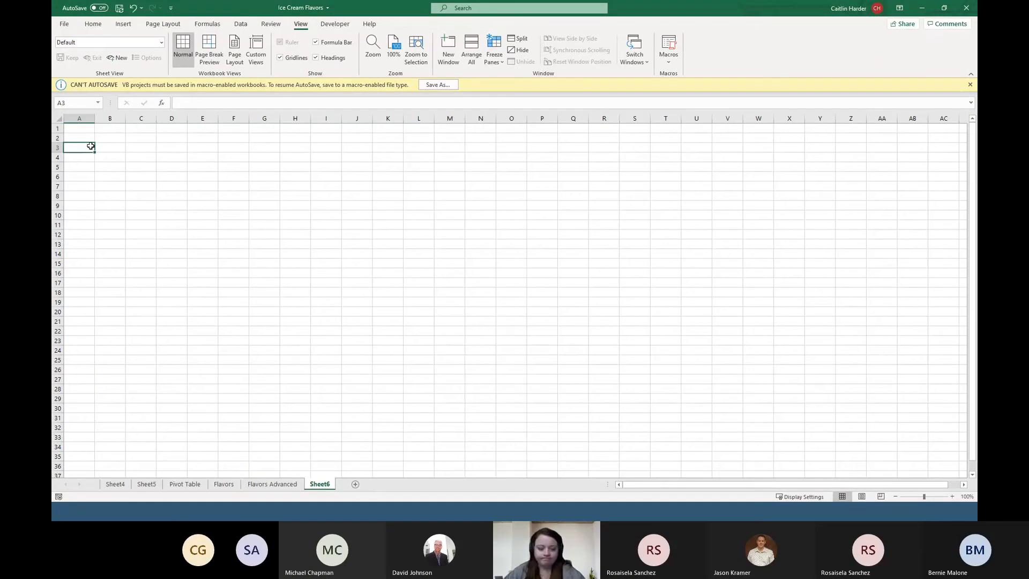
{"action": "type", "text": "Ice Cream"}
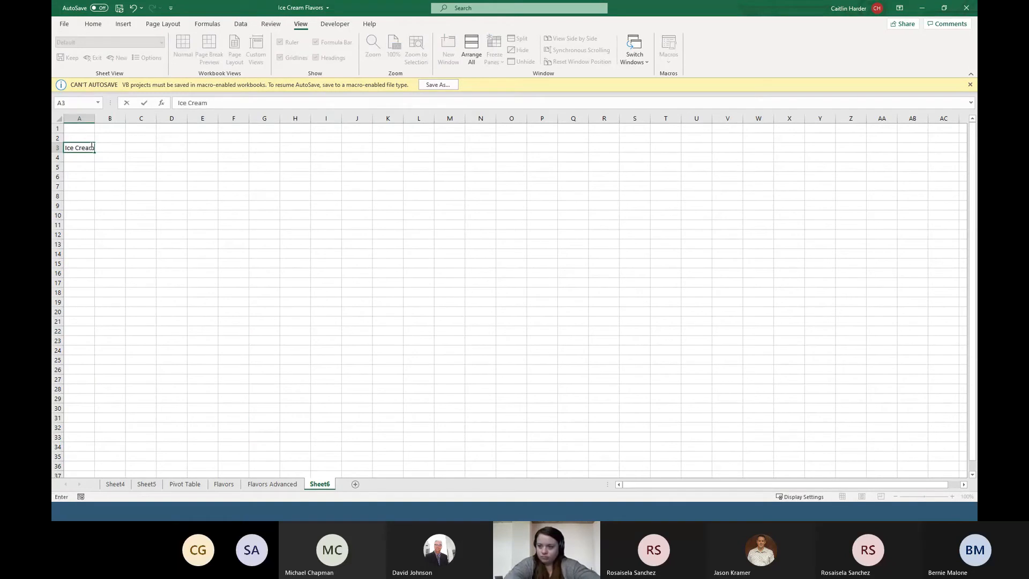
{"action": "key", "text": "Tab"}
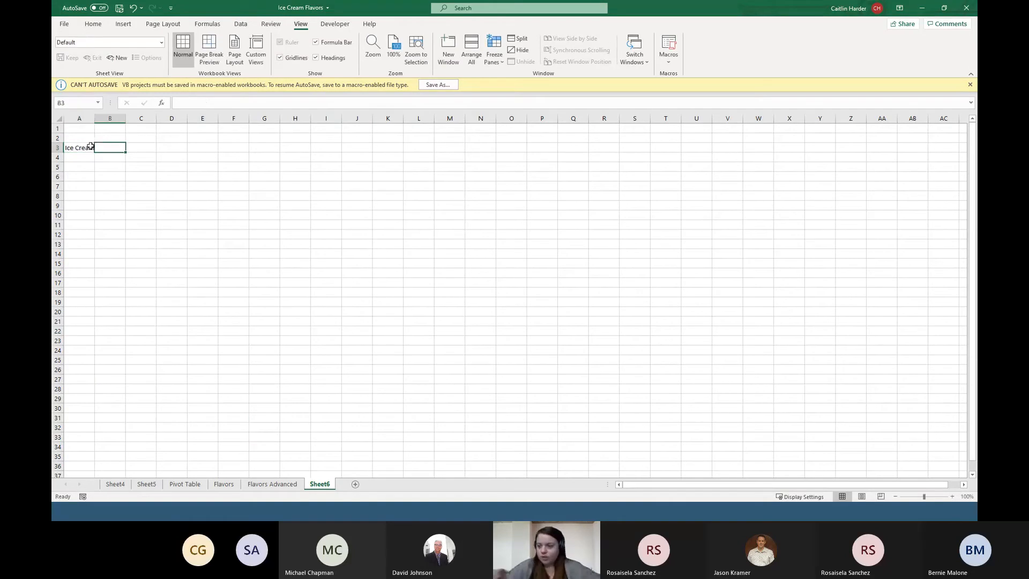
Step: Undo the title merge and fill, column autofit and conditional formatting on Flavors Advanced, and return to the top of that sheet
{"action": "left_click", "coordinate": [266, 485]}
{"action": "left_click", "coordinate": [200, 225]}
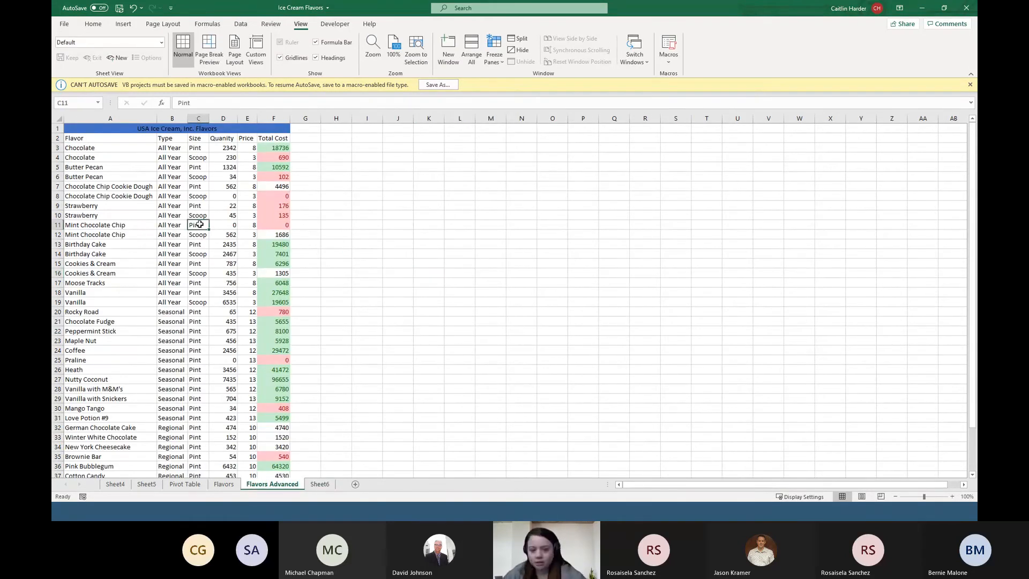
{"action": "key", "text": "ctrl+z"}
{"action": "key", "text": "ctrl+z"}
{"action": "key", "text": "ctrl+z"}
{"action": "key", "text": "ctrl+z"}
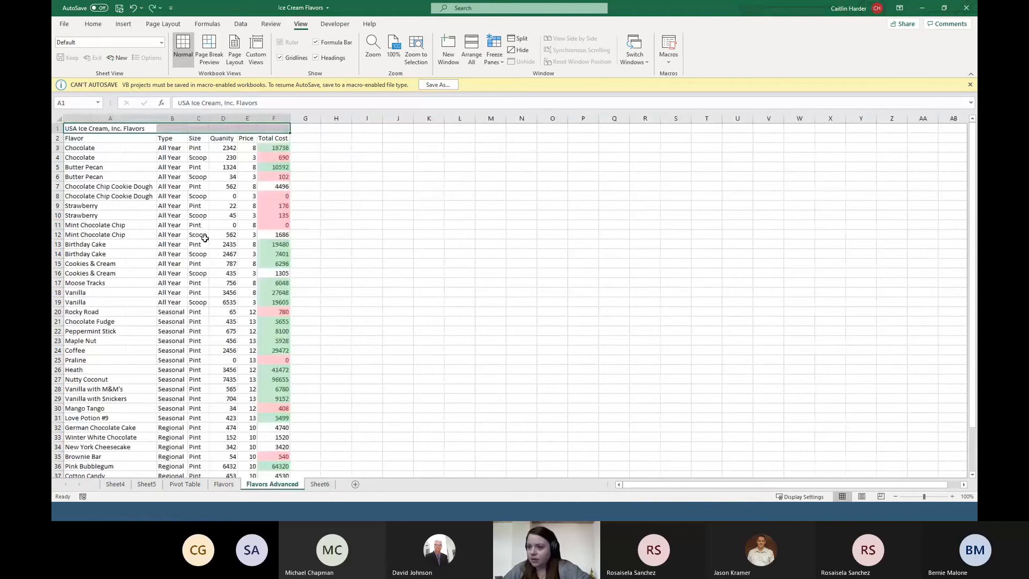
{"action": "key", "text": "ctrl+z"}
{"action": "key", "text": "ctrl+z"}
{"action": "key", "text": "ctrl+z"}
{"action": "key", "text": "ctrl+z"}
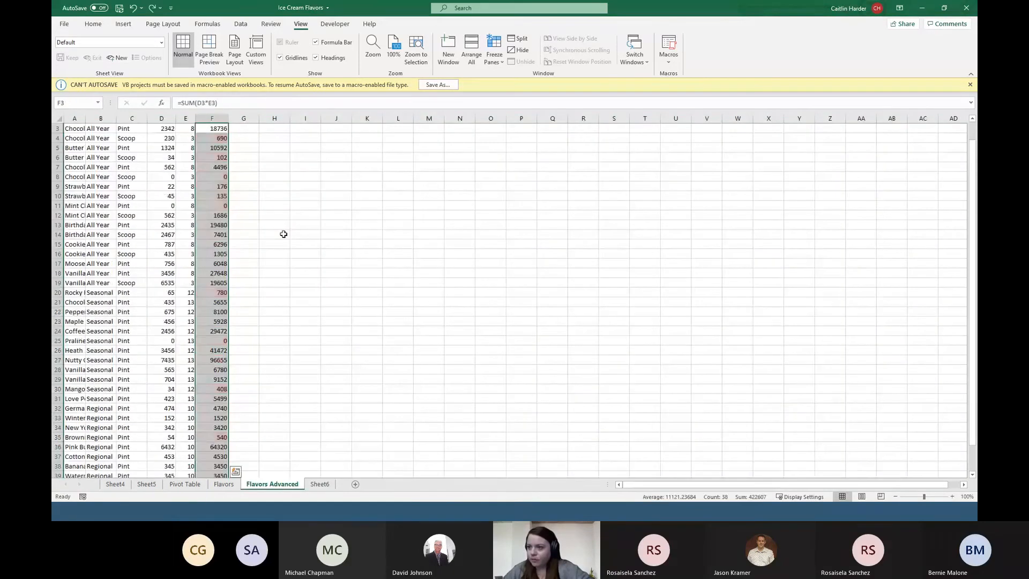
{"action": "key", "text": "ctrl+z"}
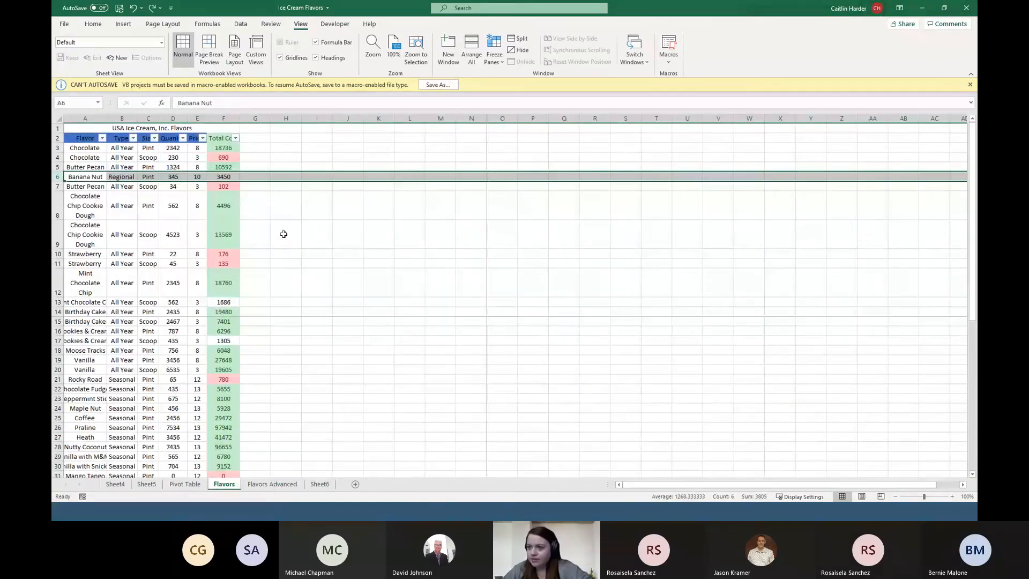
{"action": "left_click", "coordinate": [291, 487]}
{"action": "scroll", "coordinate": [85, 208], "scroll_direction": "up", "scroll_amount": 1}
{"action": "scroll", "coordinate": [85, 208], "scroll_direction": "up", "scroll_amount": 1}
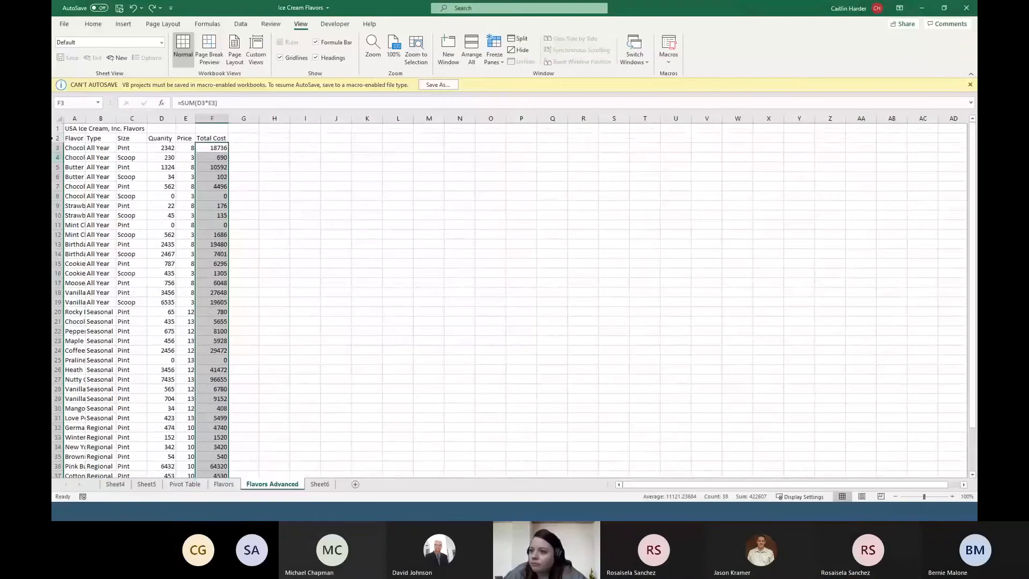
Step: Try to run the Flavor_Data macro on the entire Flavors Advanced sheet
{"action": "left_click", "coordinate": [59, 117]}
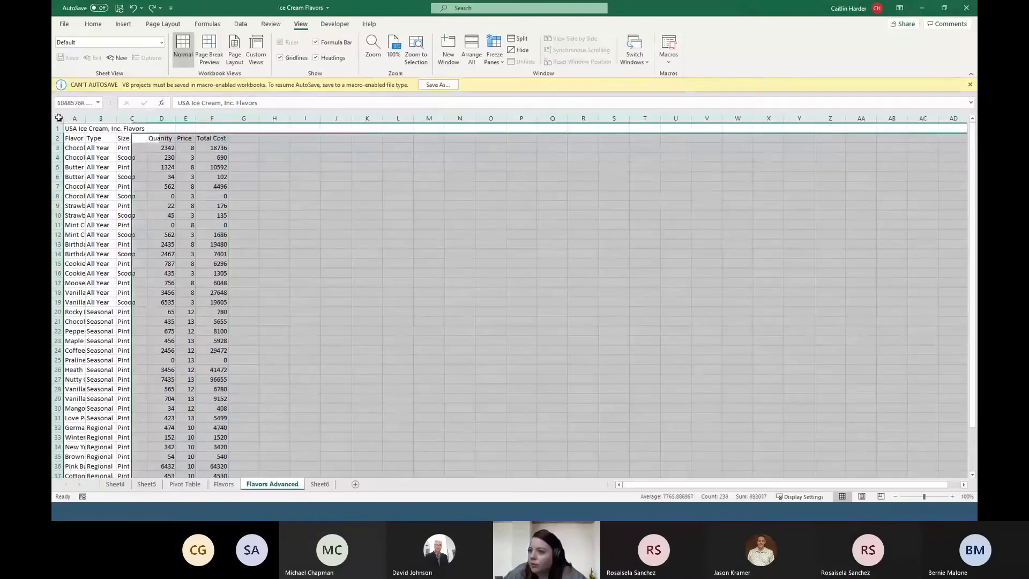
{"action": "left_click", "coordinate": [668, 60]}
{"action": "left_click", "coordinate": [700, 75]}
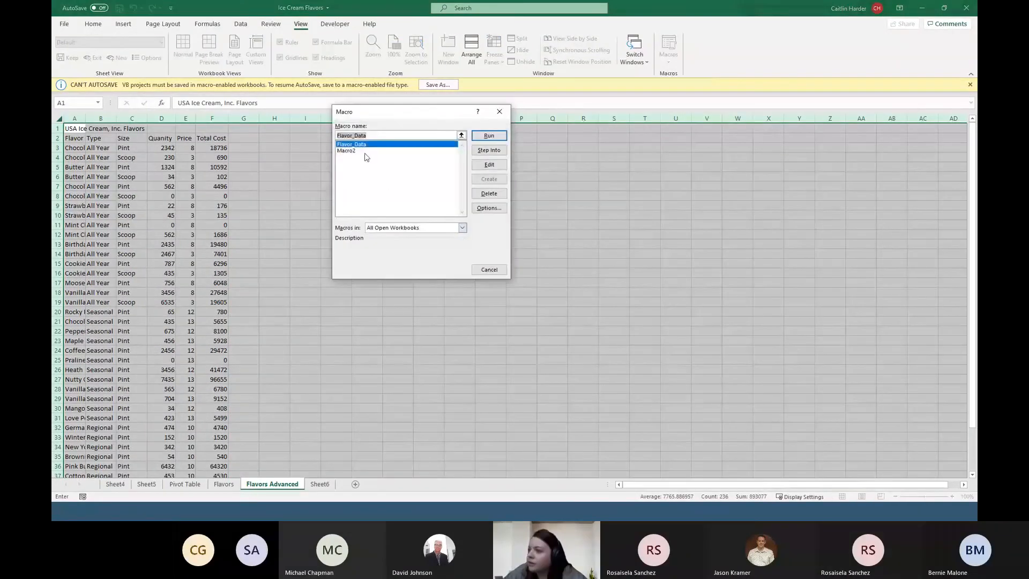
{"action": "left_click", "coordinate": [486, 136]}
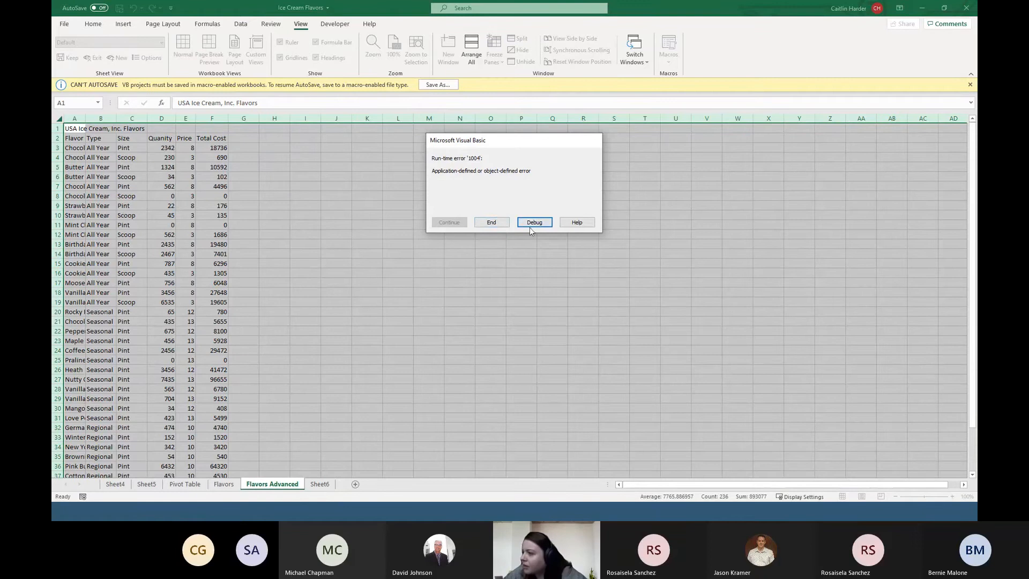
{"action": "left_click", "coordinate": [492, 222]}
{"action": "left_click", "coordinate": [399, 246]}
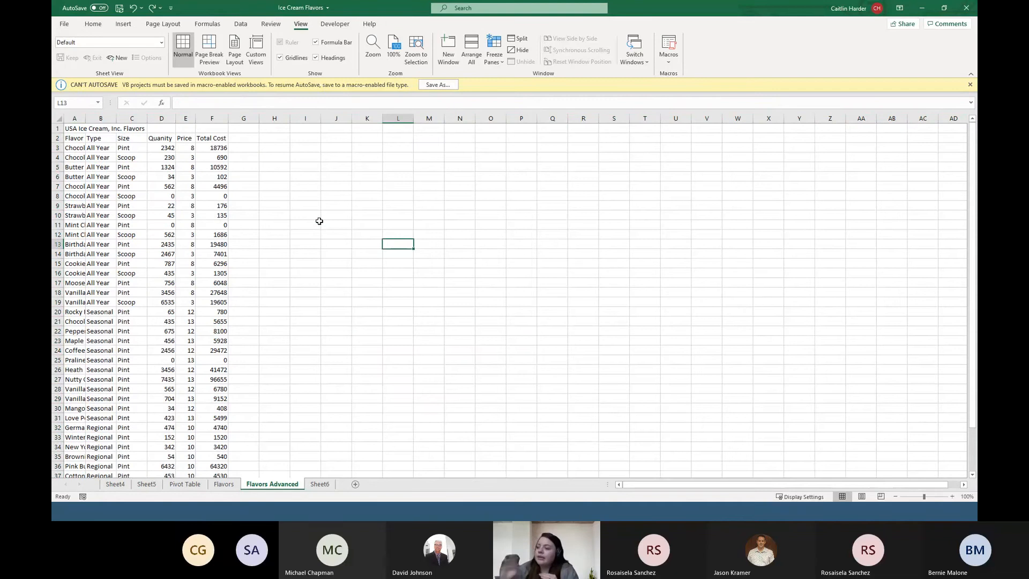
{"action": "left_click", "coordinate": [670, 62]}
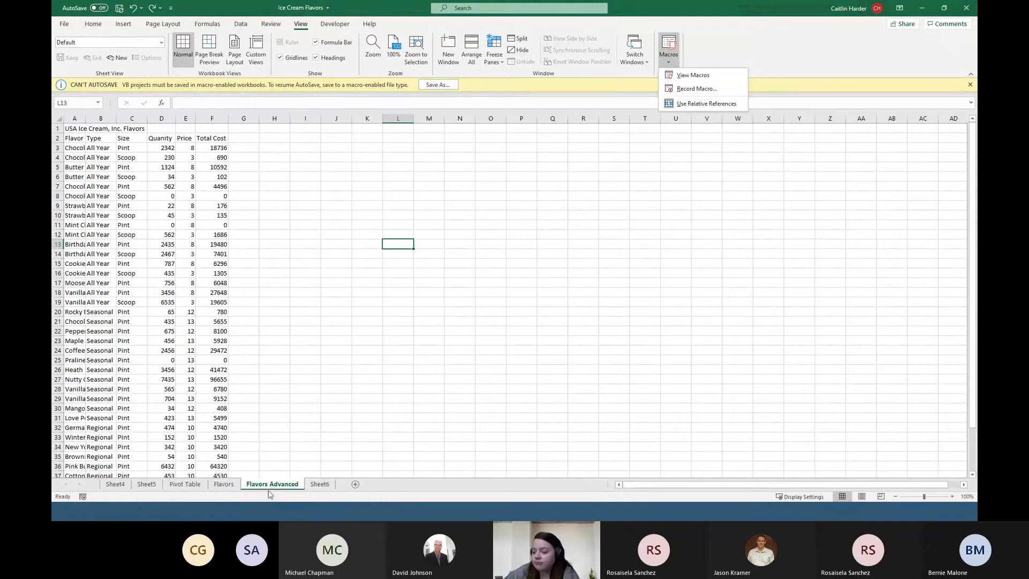
{"action": "left_click", "coordinate": [221, 488]}
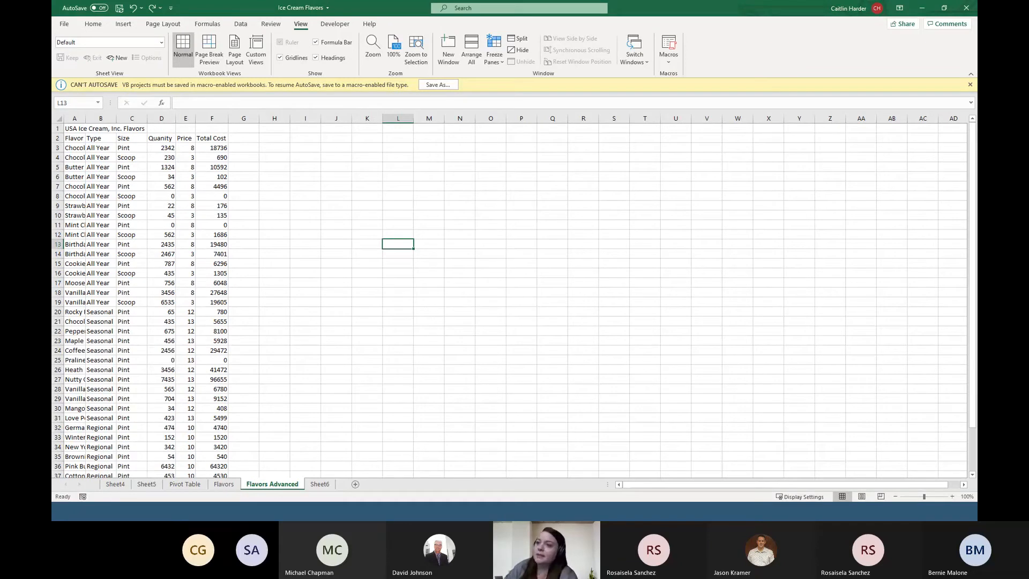
{"action": "left_click", "coordinate": [93, 25]}
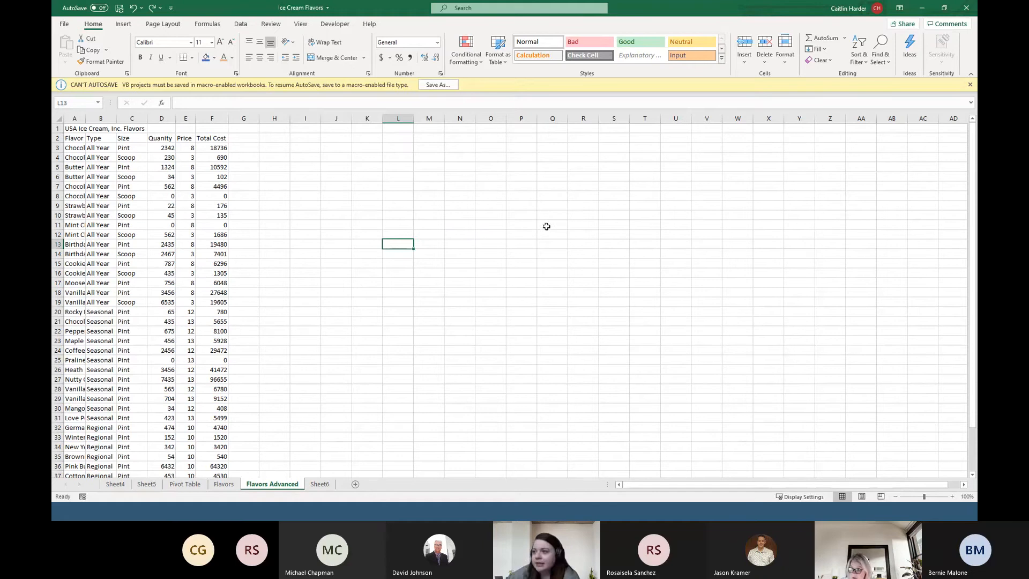
{"action": "left_click", "coordinate": [465, 224]}
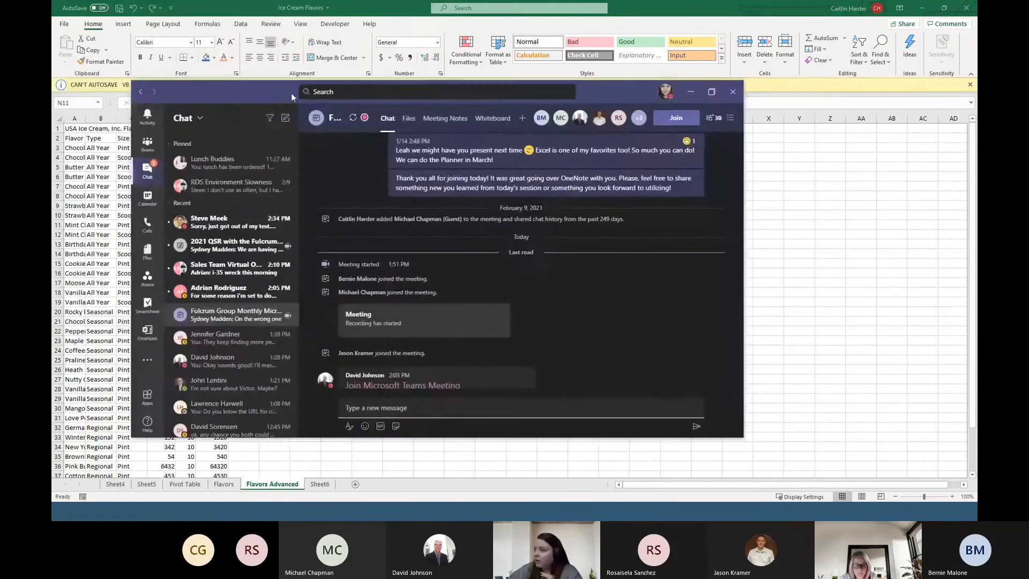
Step: Switch to Microsoft Teams and look over the apps offered as tabs for the General channel of the SSD (Sales/Service Desk) team
{"action": "left_click_drag", "start_coordinate": [291, 92], "coordinate": [345, 85]}
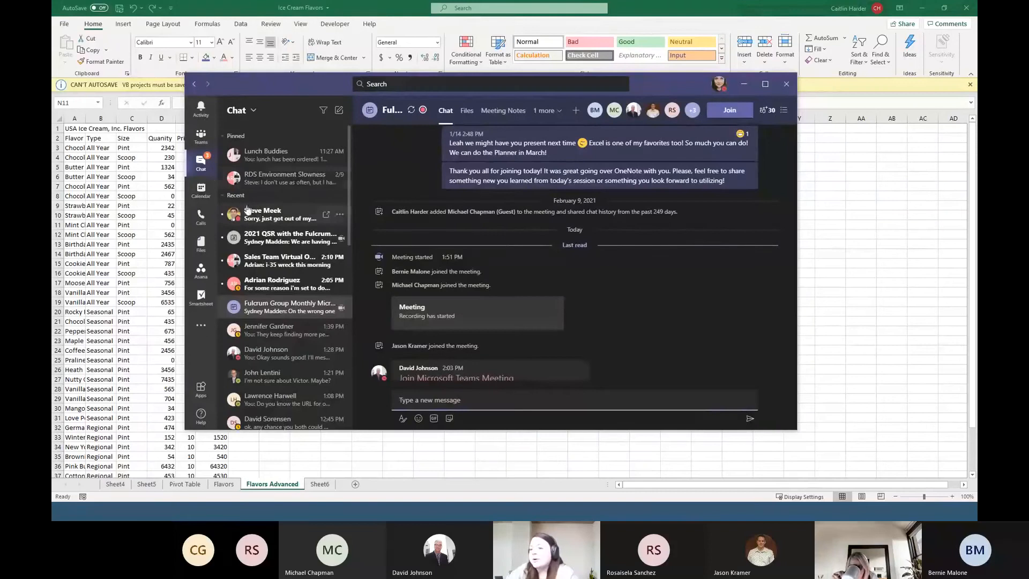
{"action": "left_click", "coordinate": [201, 166]}
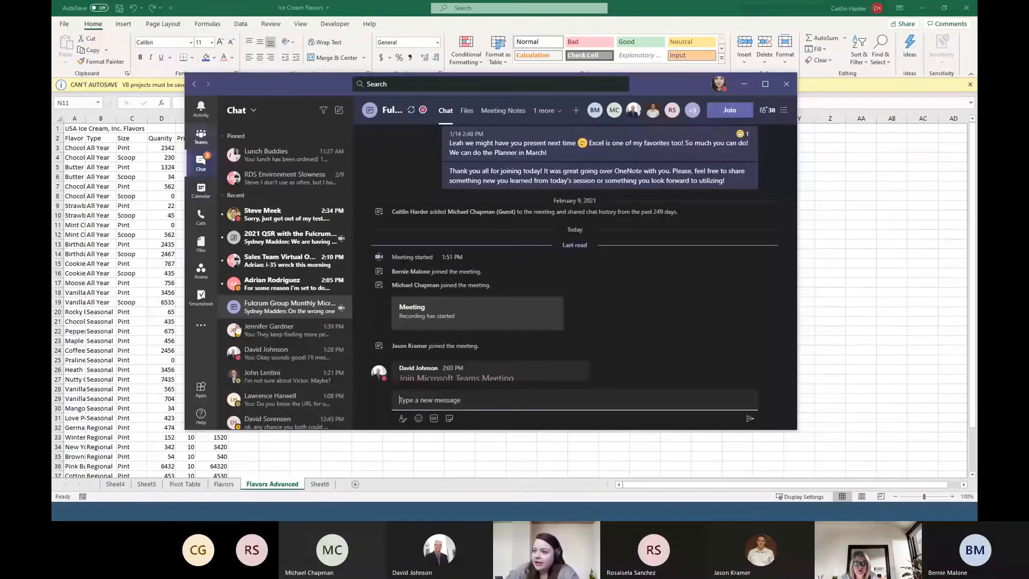
{"action": "left_click", "coordinate": [201, 137]}
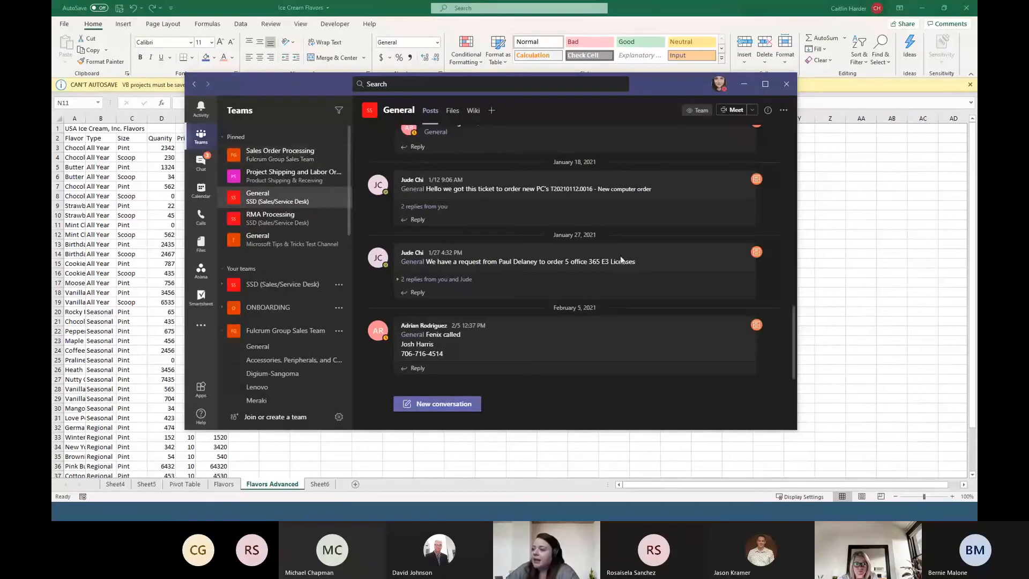
{"action": "left_click", "coordinate": [493, 110]}
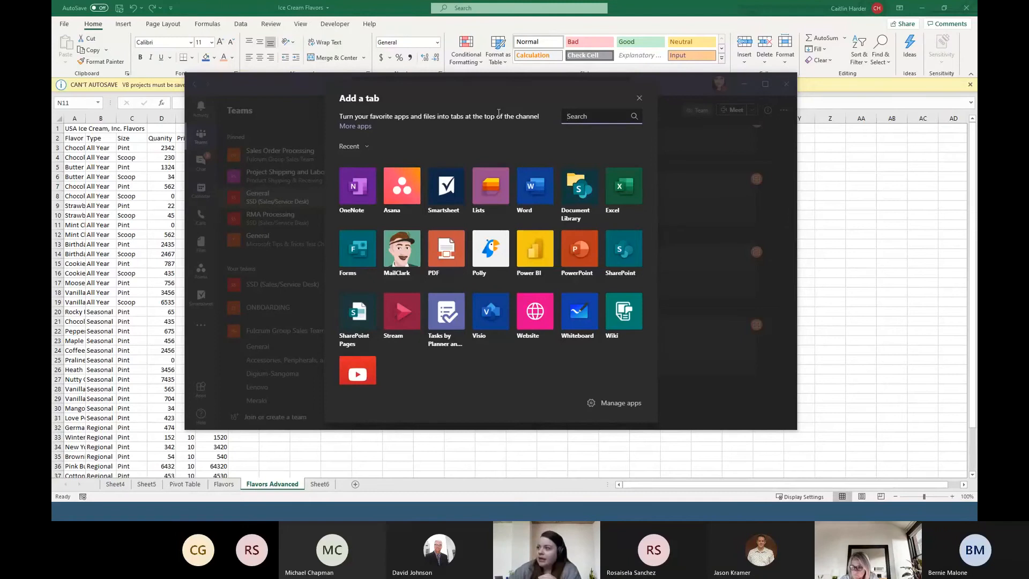
{"action": "left_click", "coordinate": [640, 98]}
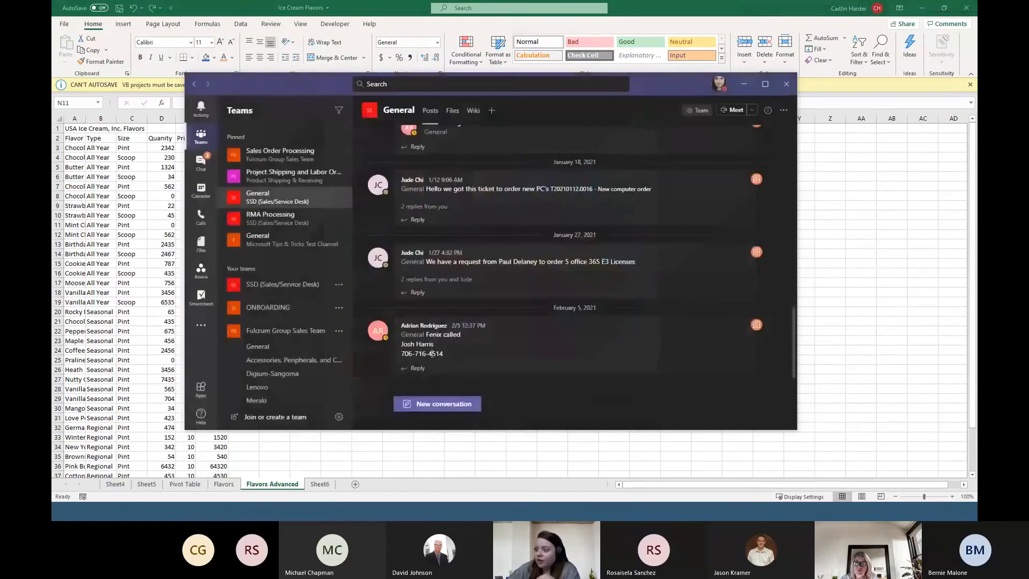
Step: Examine the Excel tab setup and the available tab apps for the General channel, dismissing both without adding a tab
{"action": "left_click", "coordinate": [491, 110]}
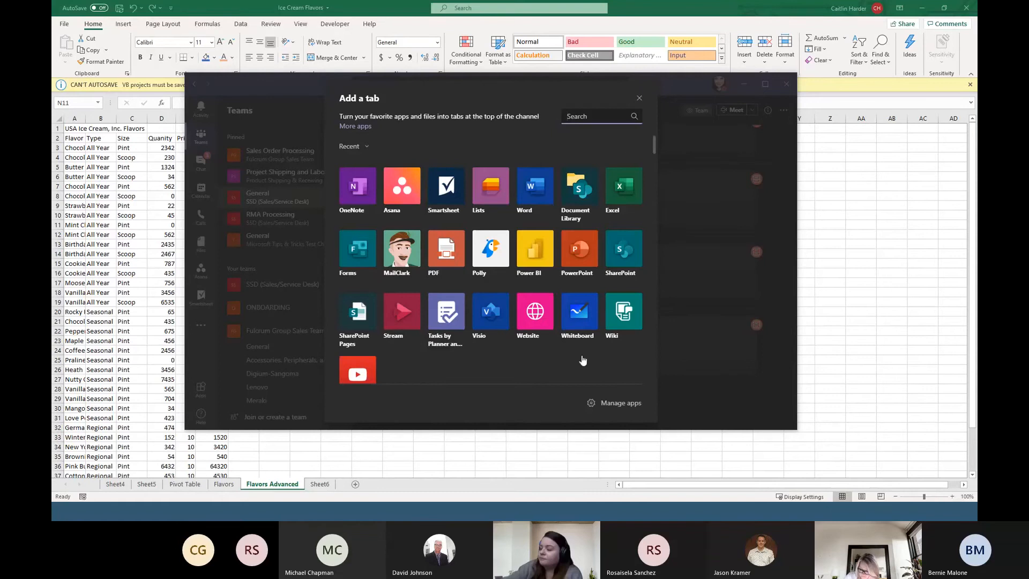
{"action": "left_click", "coordinate": [550, 424]}
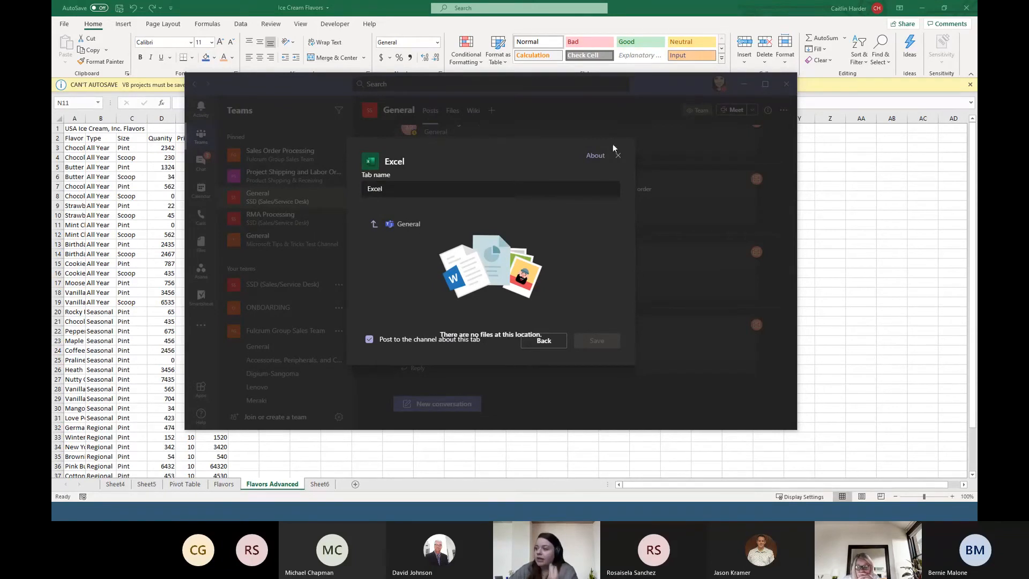
{"action": "left_click", "coordinate": [618, 156]}
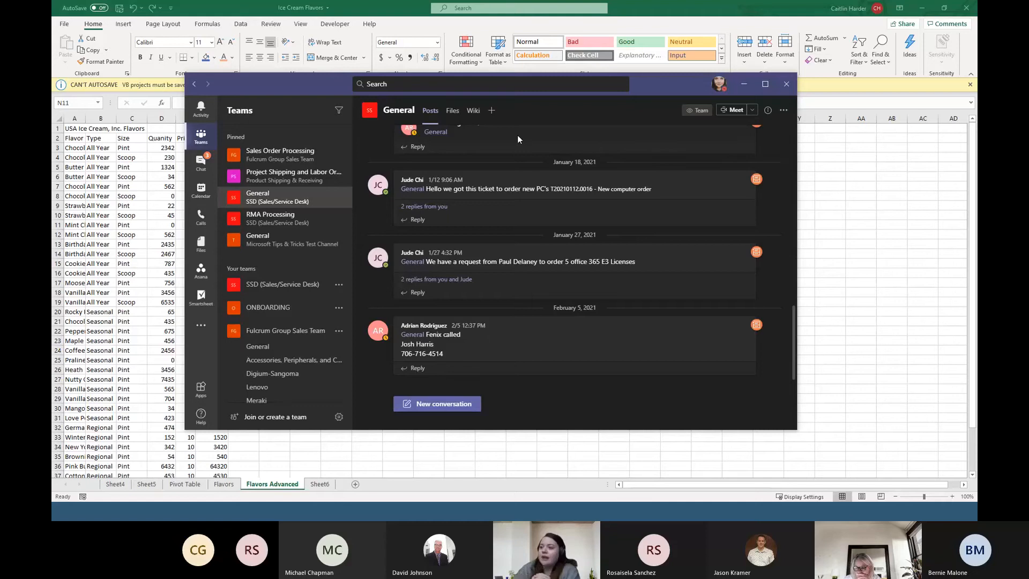
{"action": "left_click", "coordinate": [493, 111]}
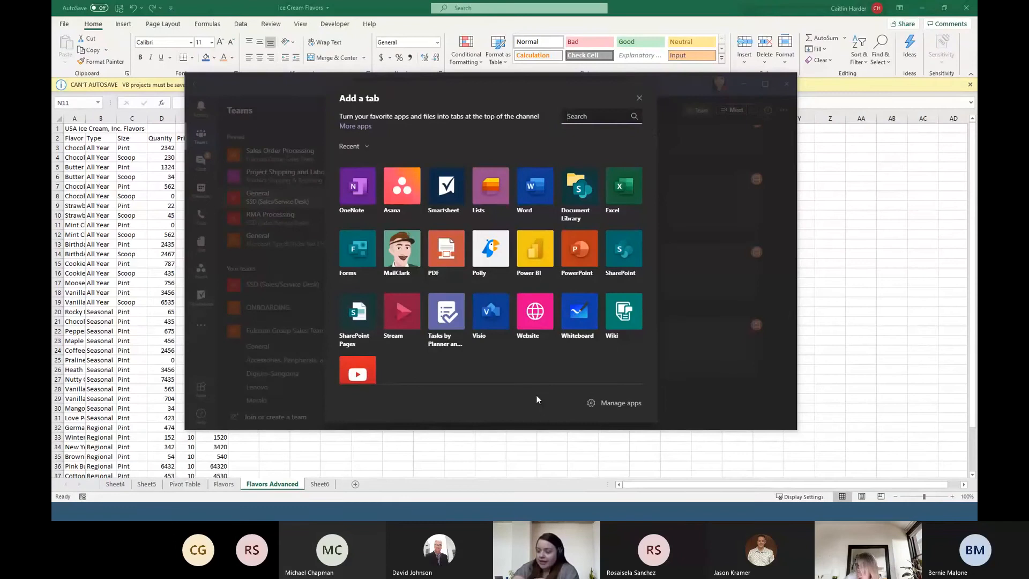
{"action": "left_click", "coordinate": [640, 99]}
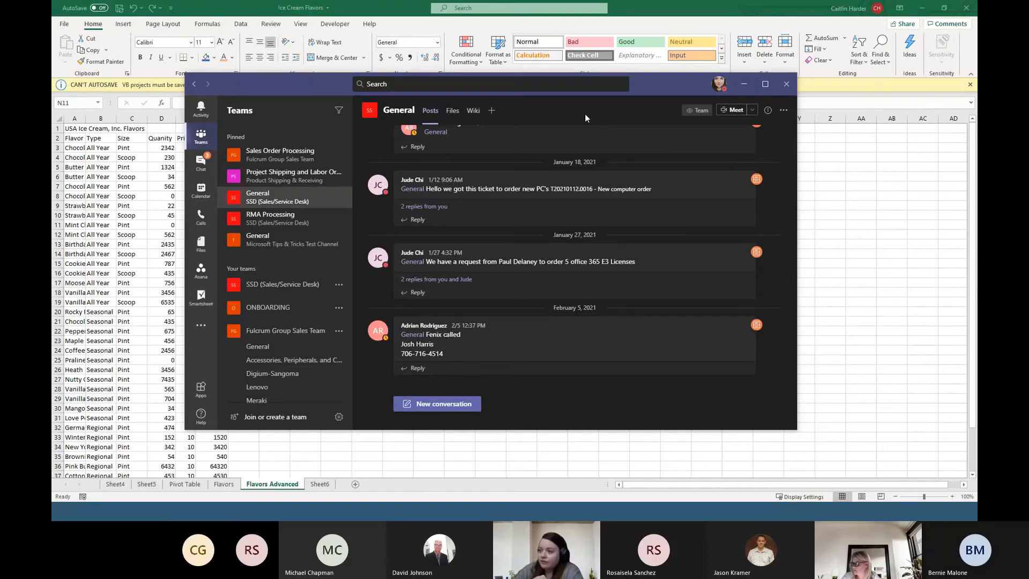
Step: Minimize Teams and switch to the slide show, advancing it to the Integration with Teams slide
{"action": "left_click", "coordinate": [744, 84]}
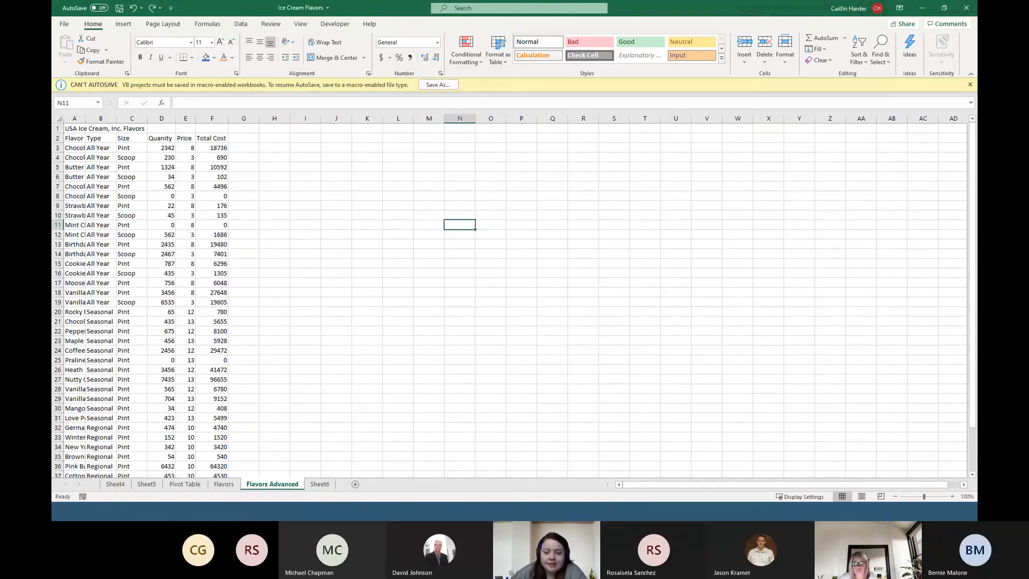
{"action": "key", "text": "alt+Tab"}
{"action": "key", "text": "Right"}
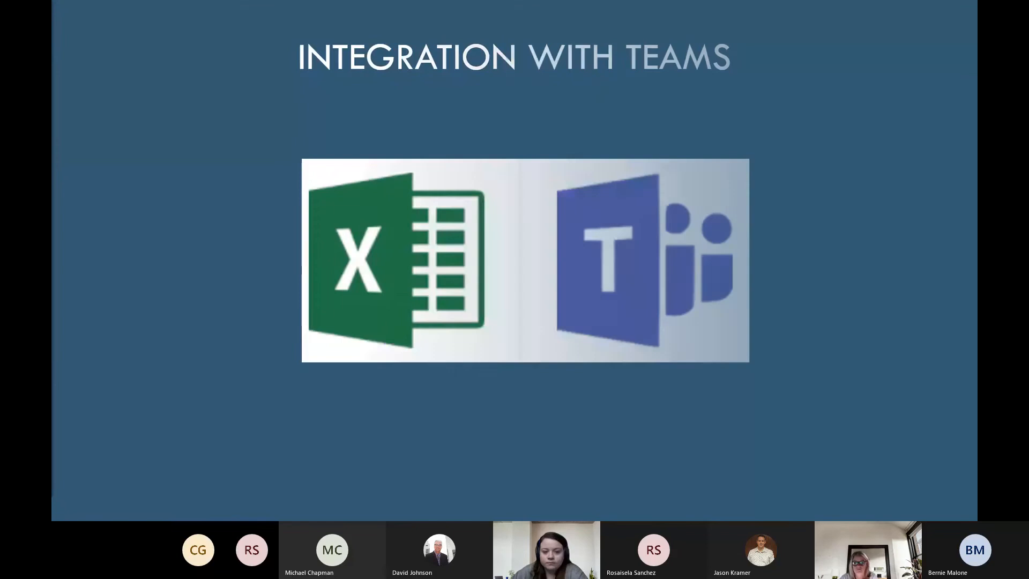